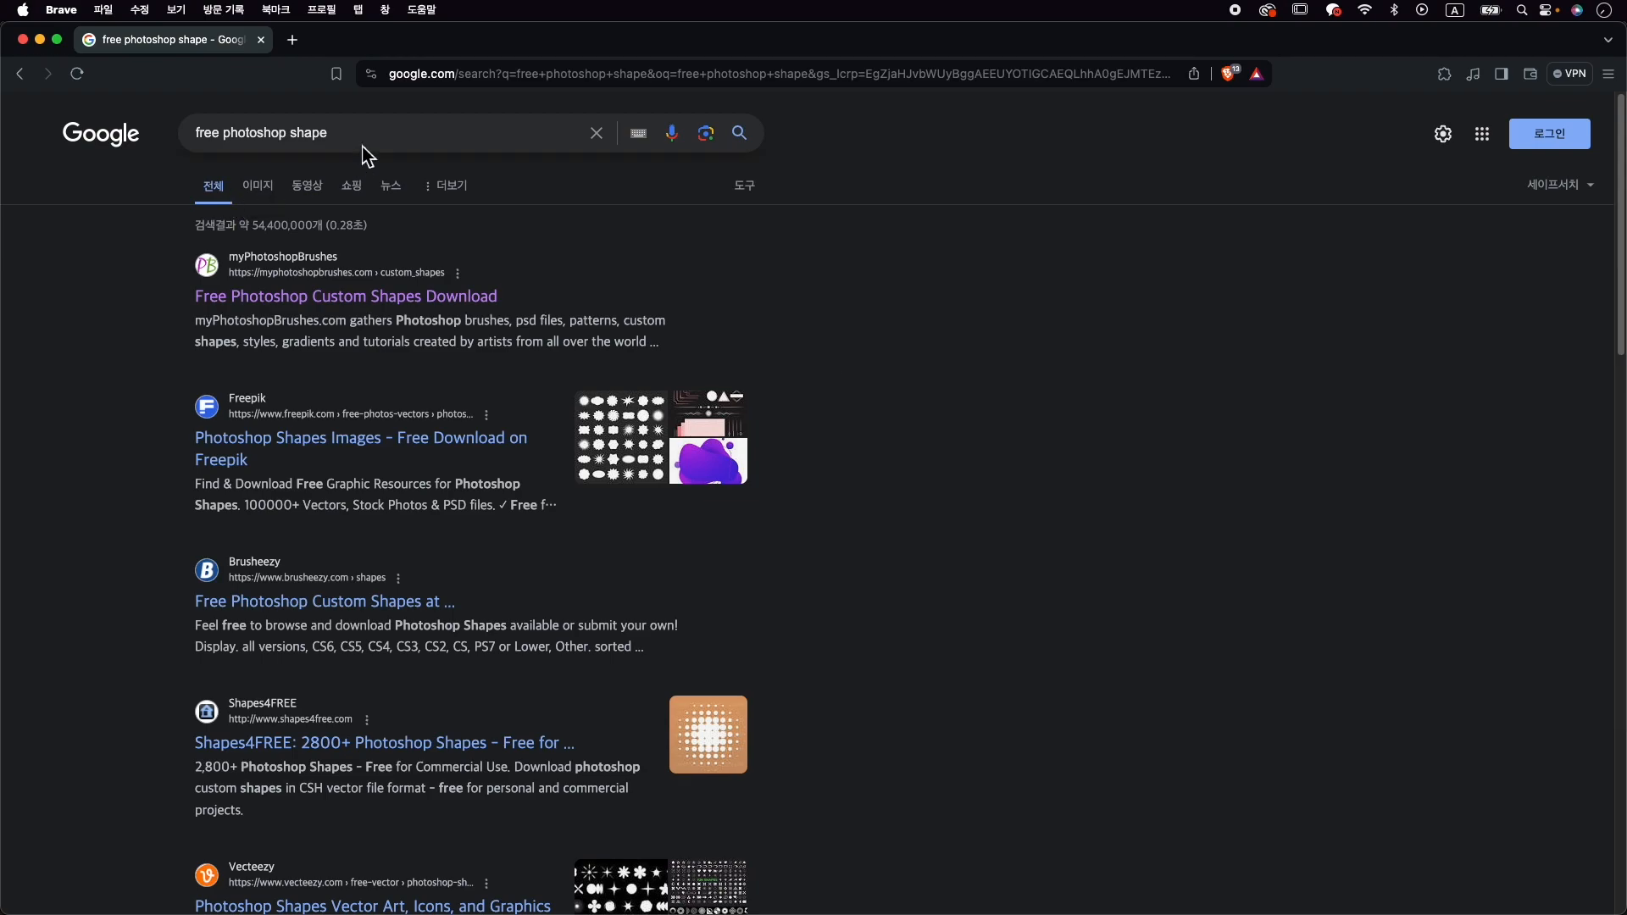
Step: Open the myPhotoshopBrushes result "Free Photoshop Custom Shapes Download" and browse its custom shape packs
triple_click(186, 133)
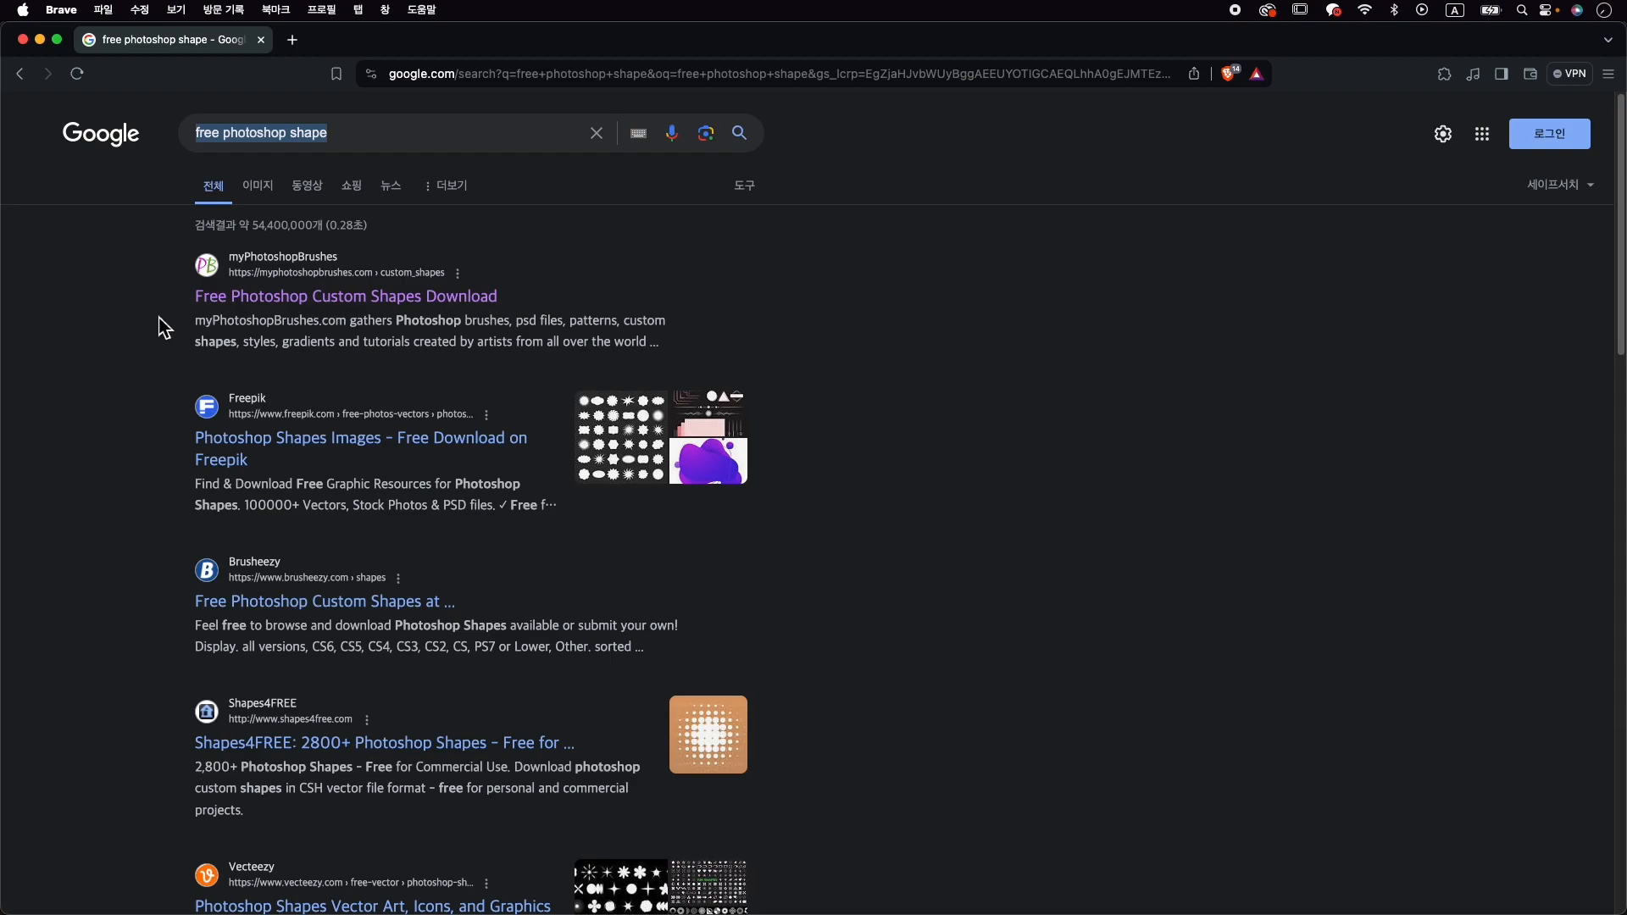
left_click(385, 298)
scroll(628, 410, "down", 6)
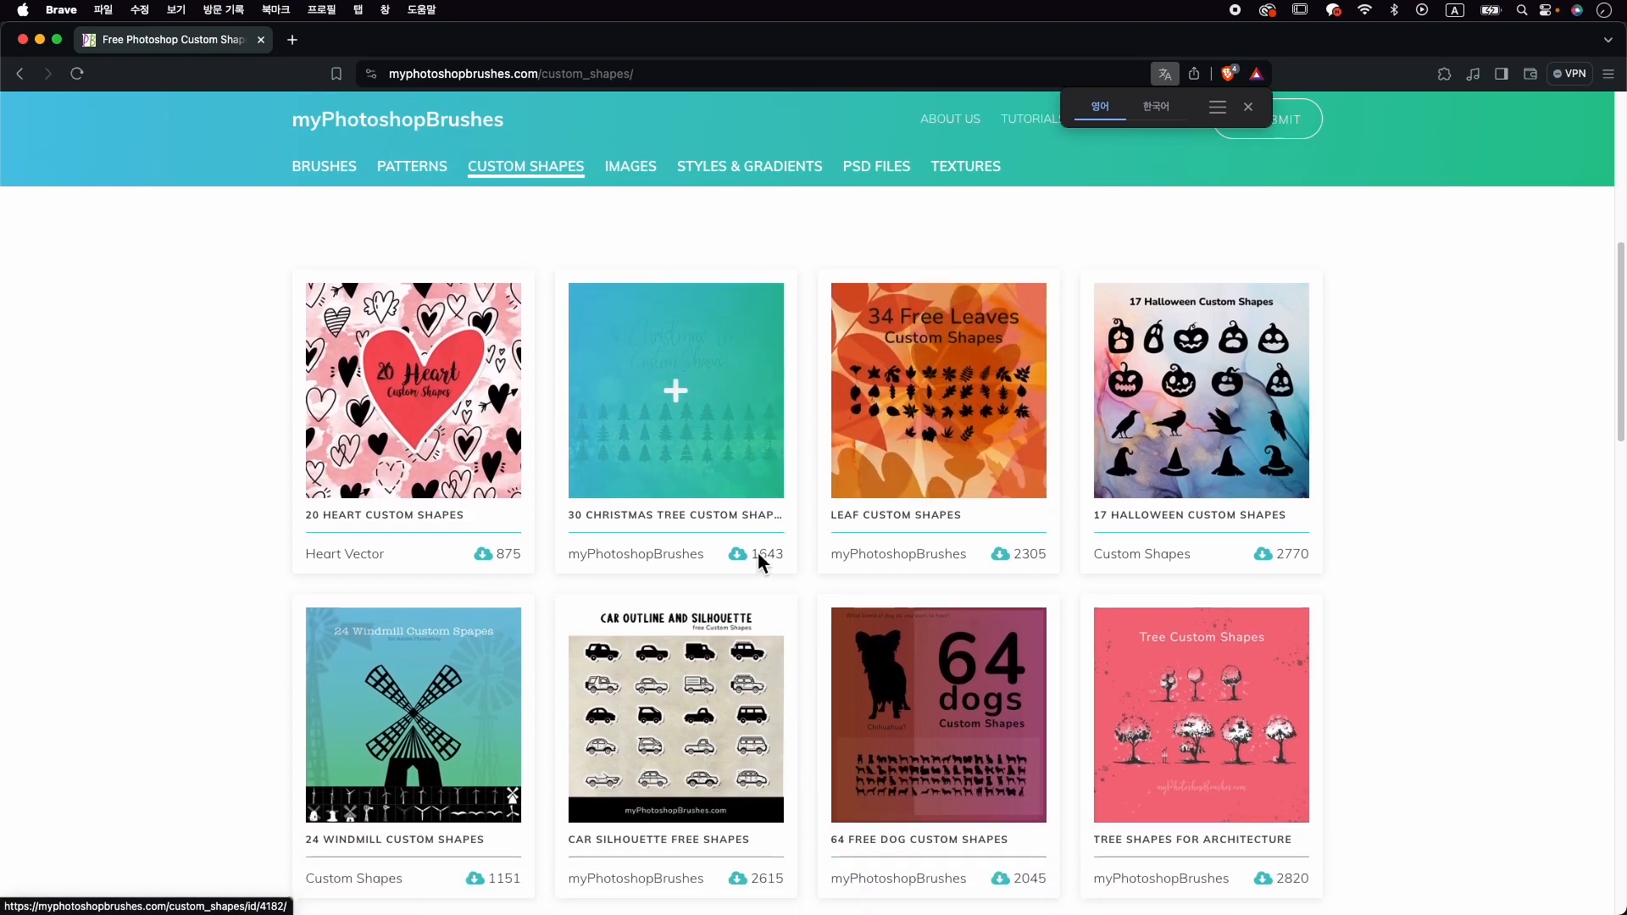
Step: Search the site for "pets" and open the 64 Free Dog Custom Shapes pack
scroll(777, 563, "up", 6)
left_click(696, 263)
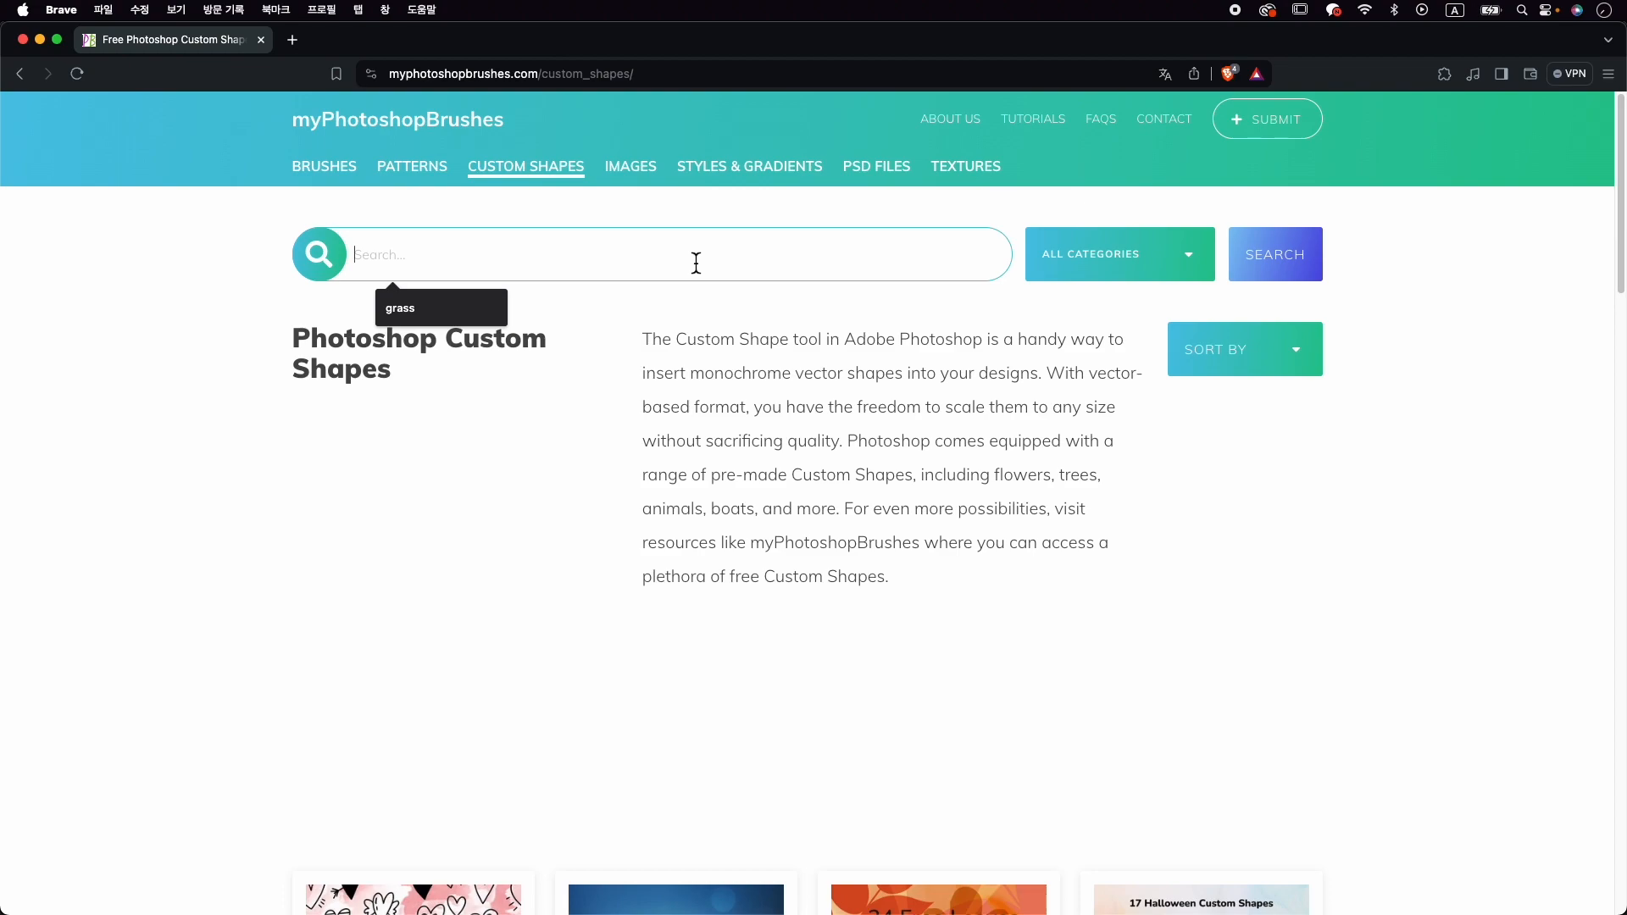
type("pets")
key("Return")
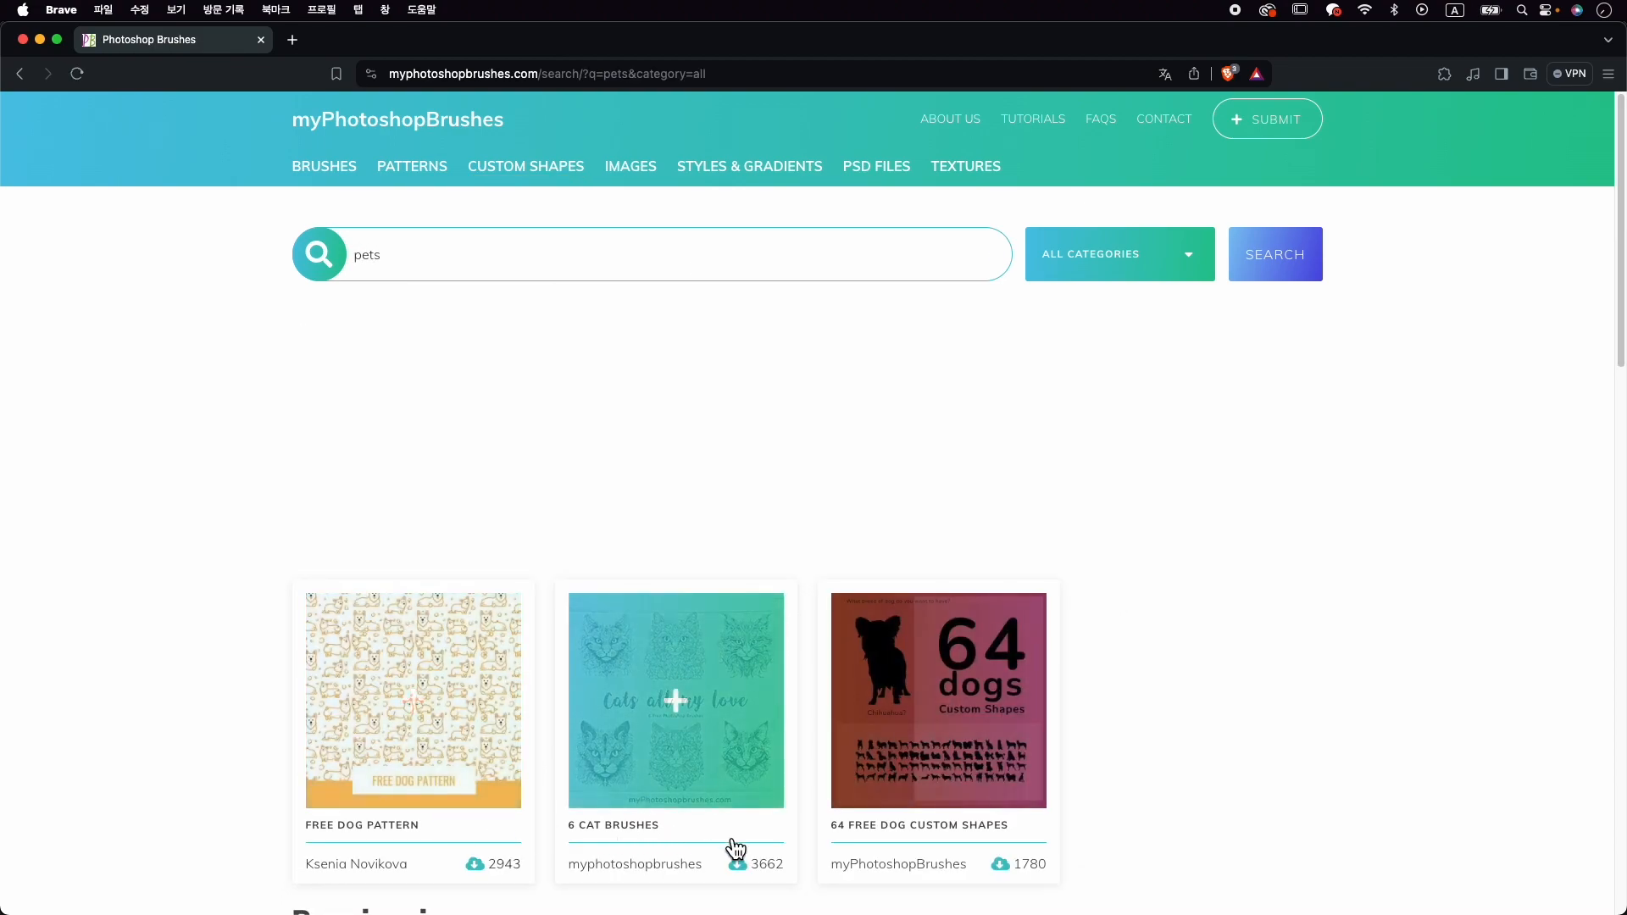
scroll(1263, 780, "down", 5)
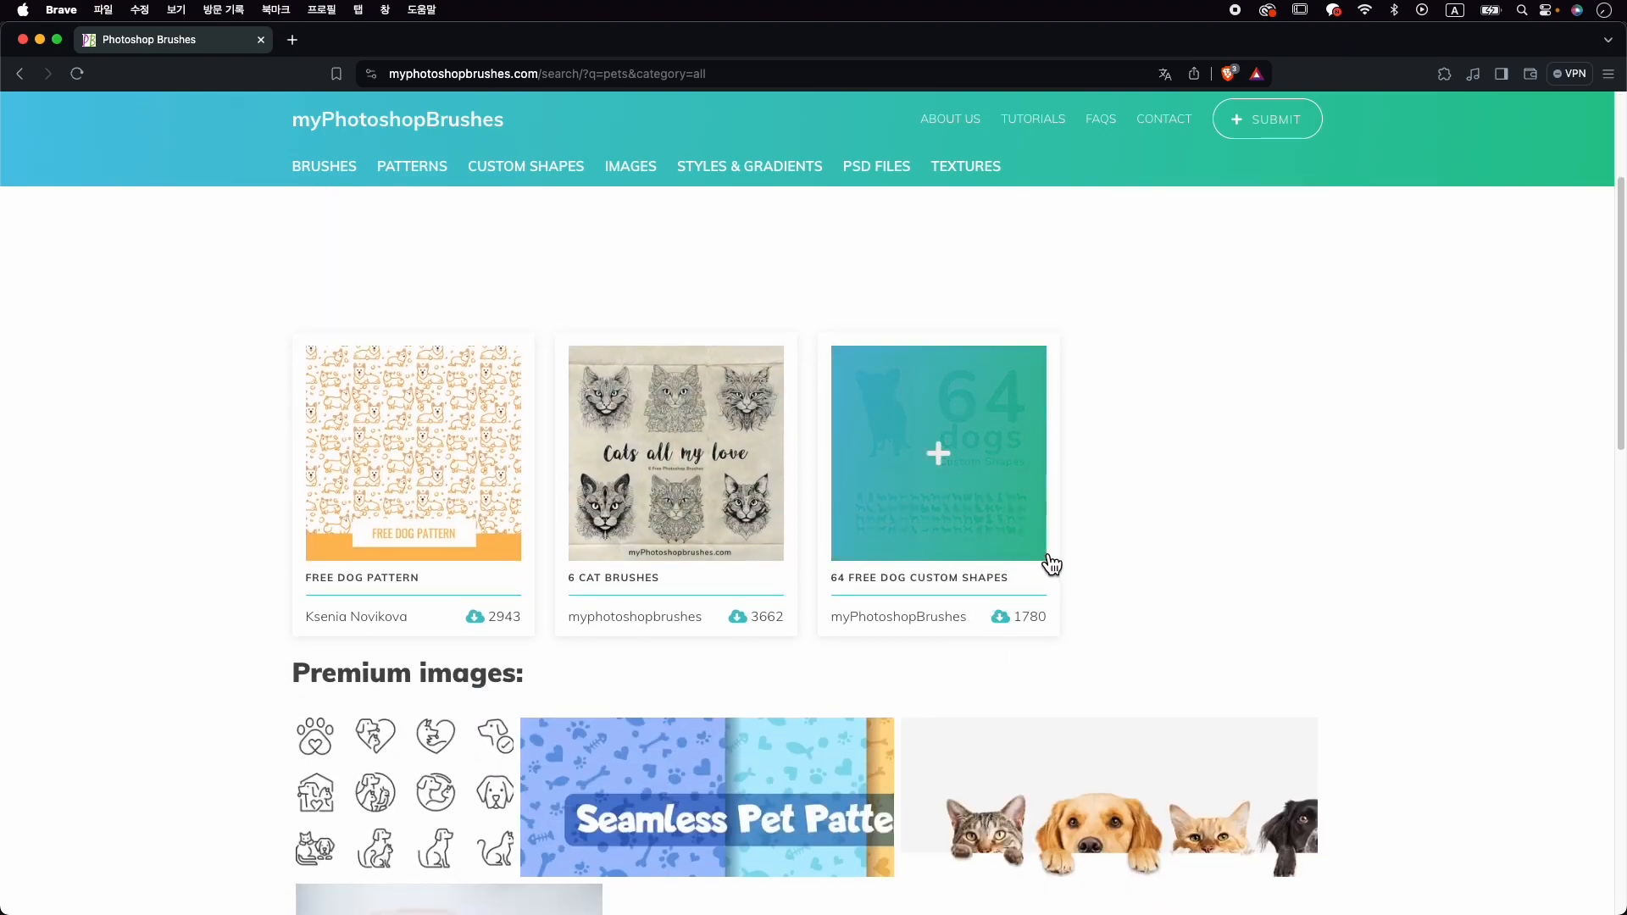
left_click(1031, 503)
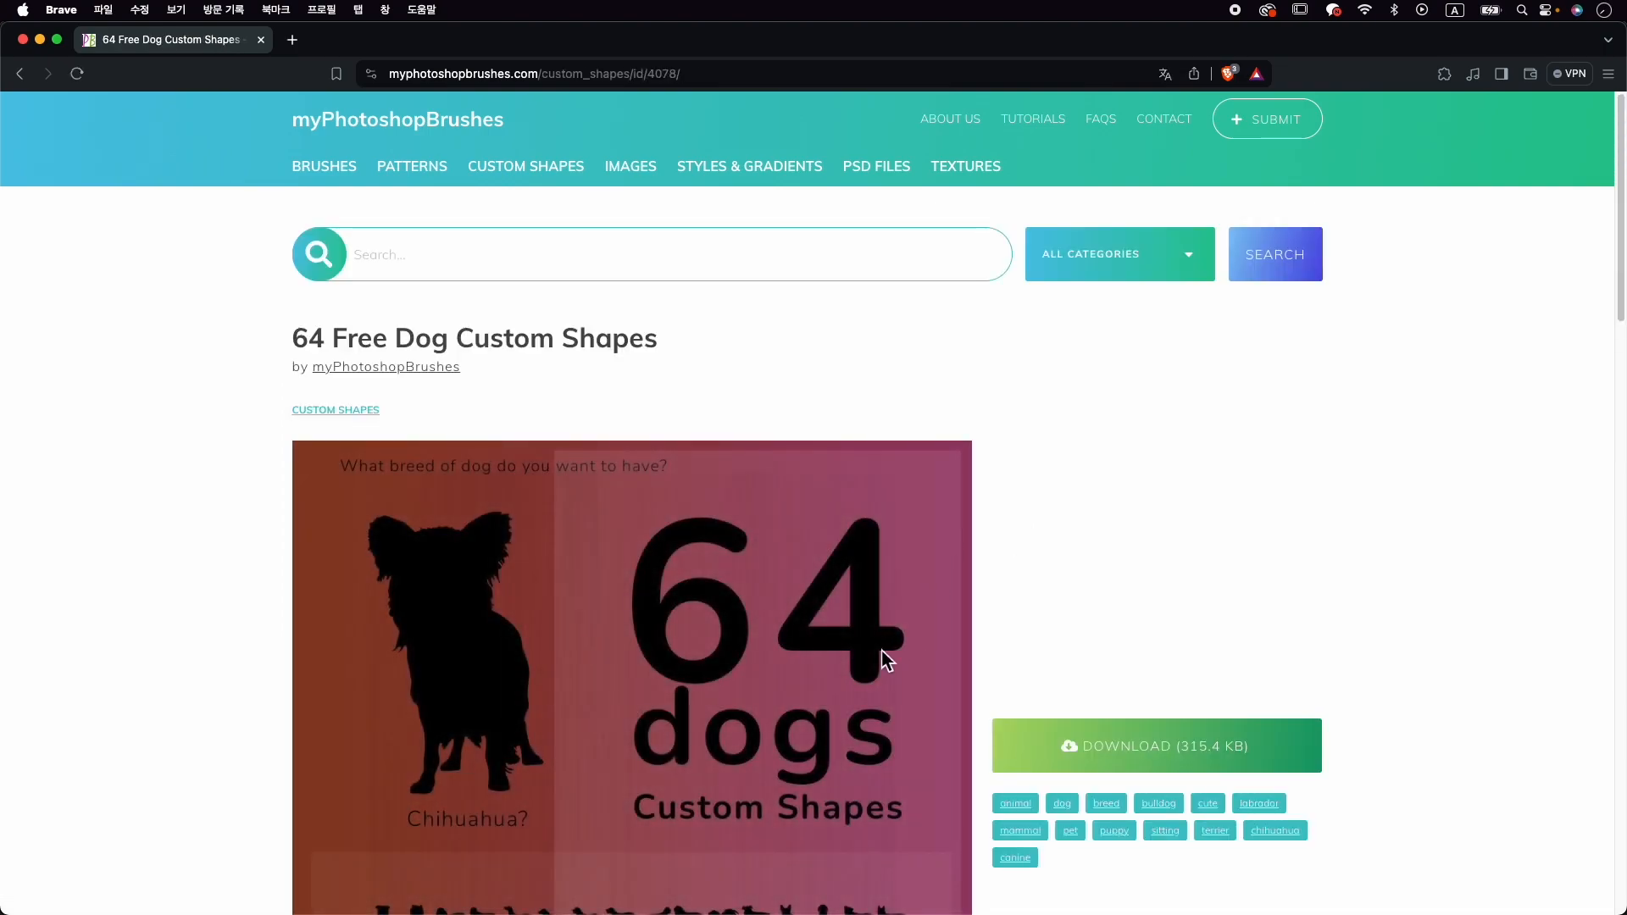
Step: Check the dog shape pack's item count and license, and download the pack
scroll(886, 659, "down", 6)
left_click_drag(348, 599, 399, 588)
left_click(407, 603)
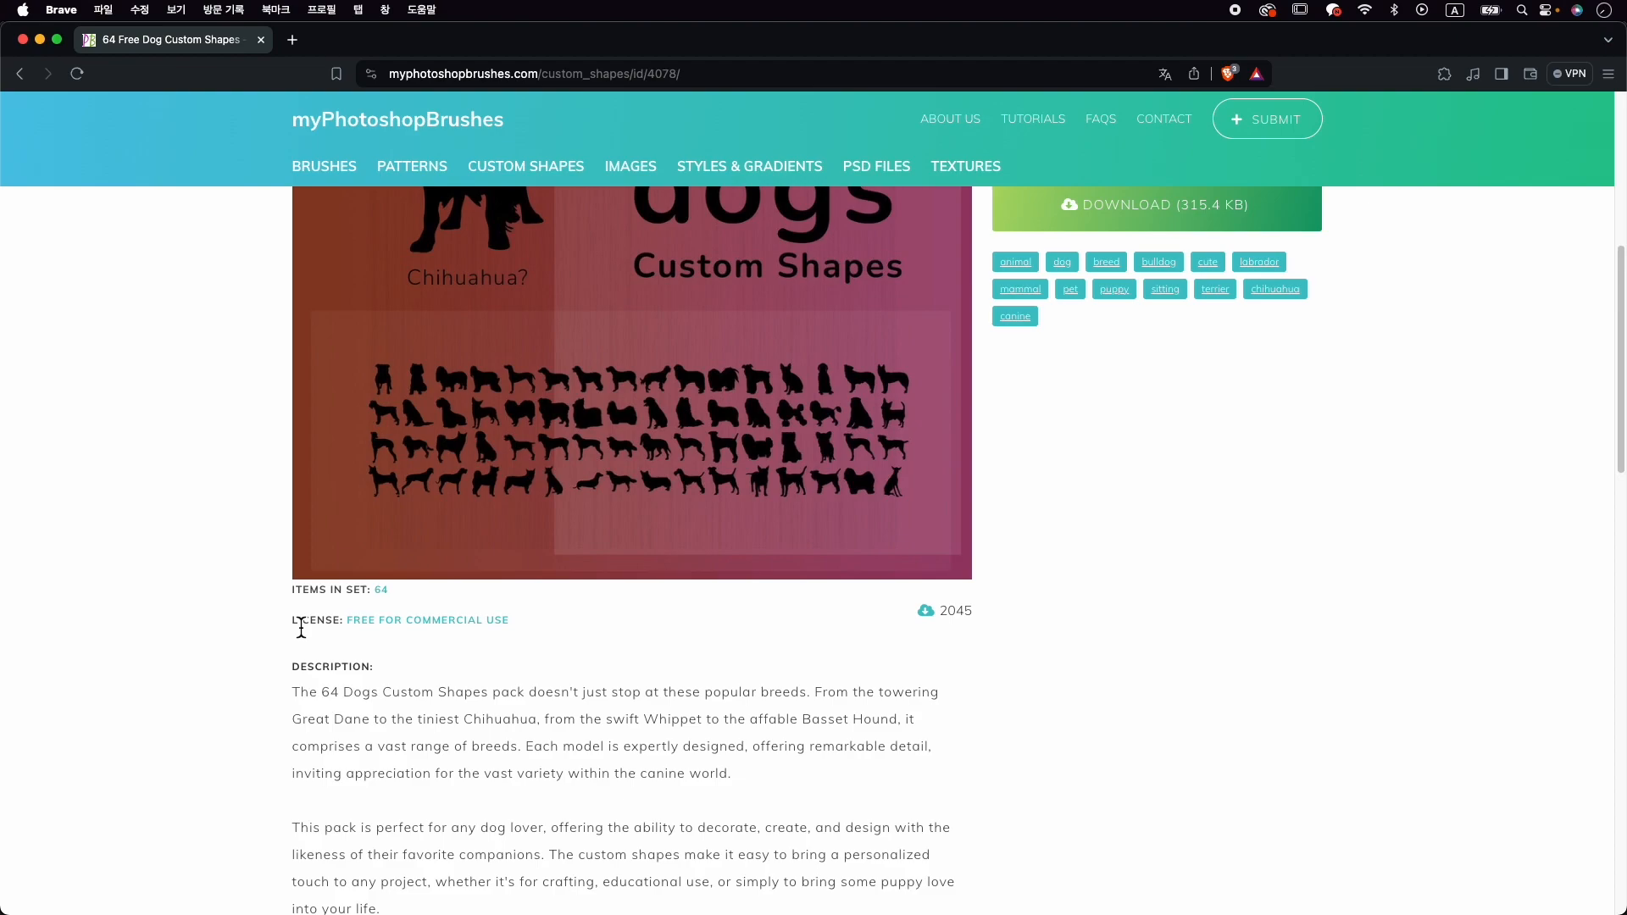
left_click_drag(405, 621, 534, 627)
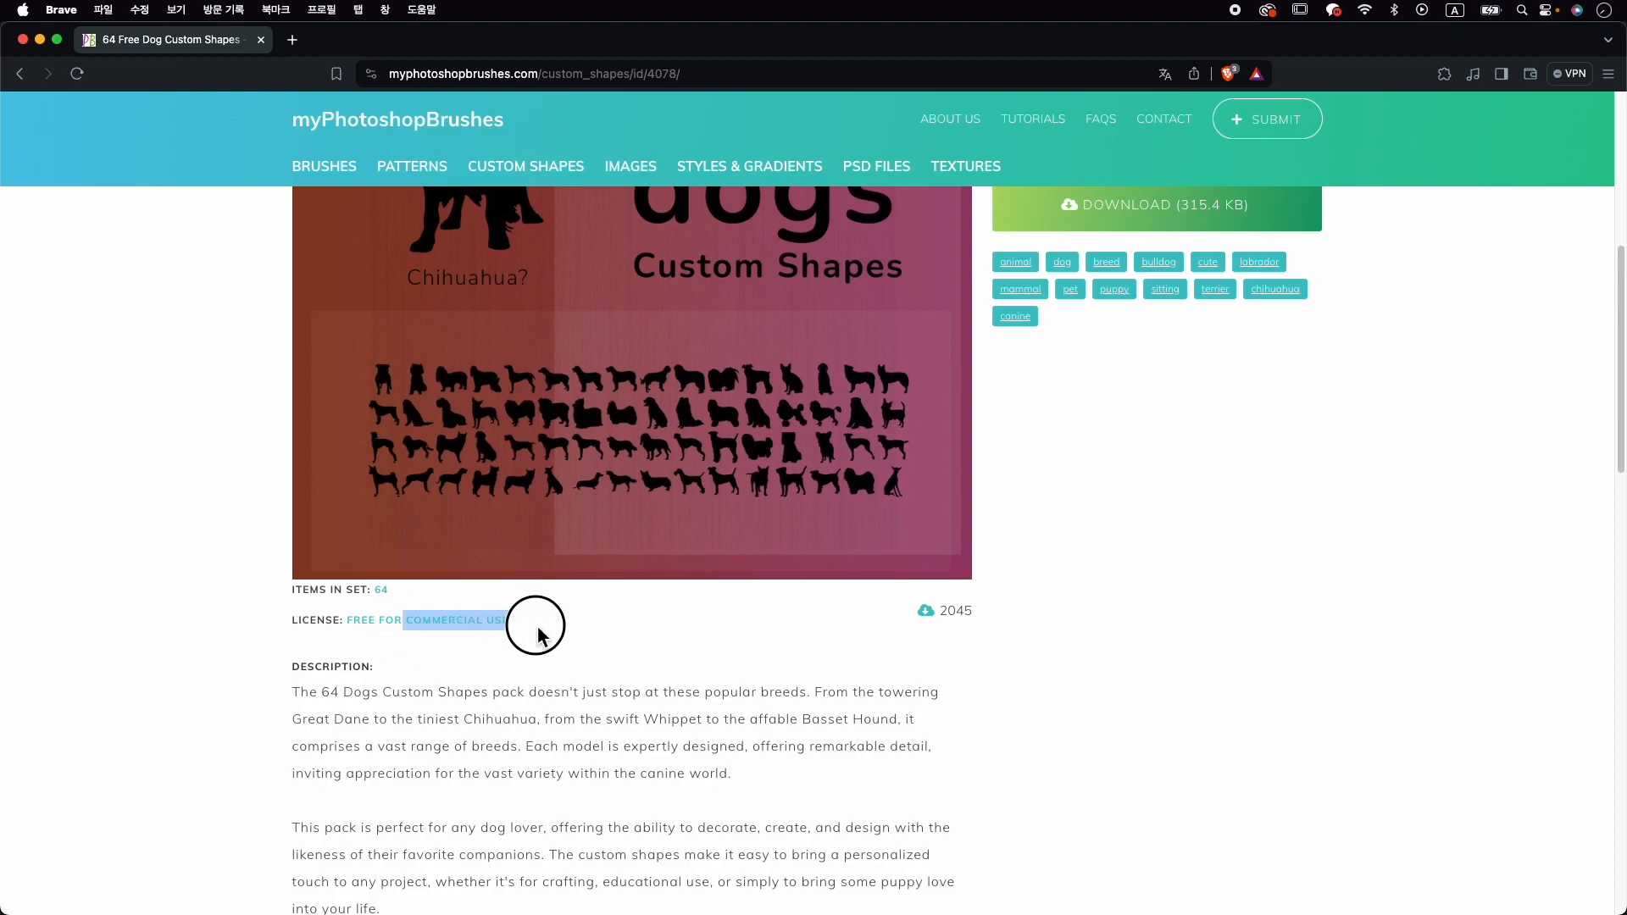
left_click(366, 628)
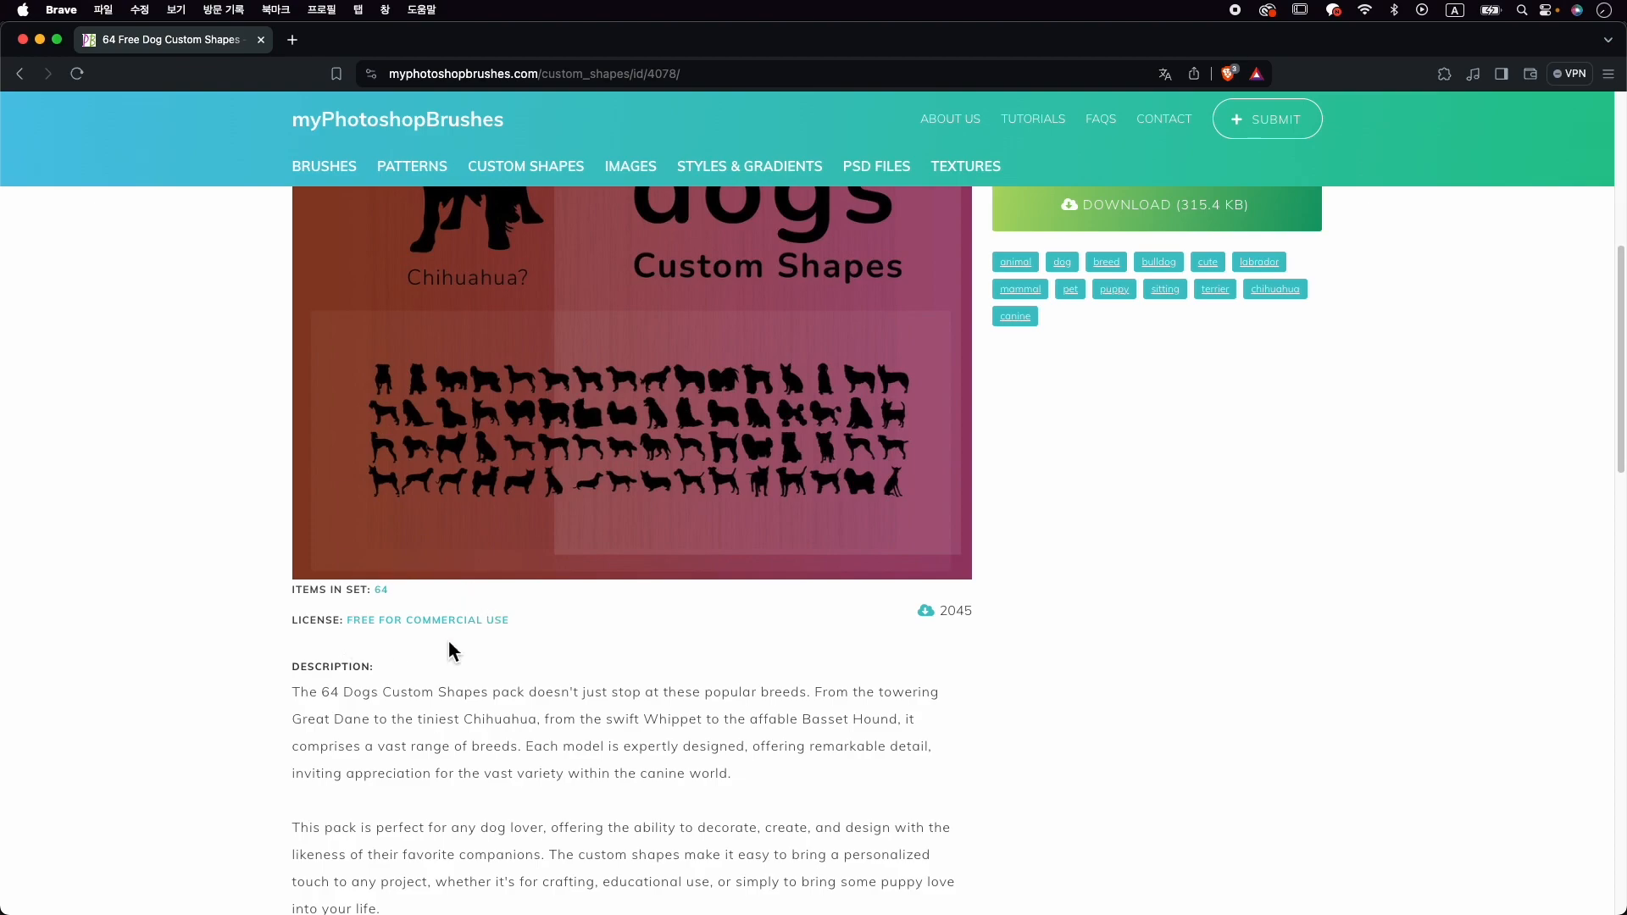
scroll(1170, 596, "up", 5)
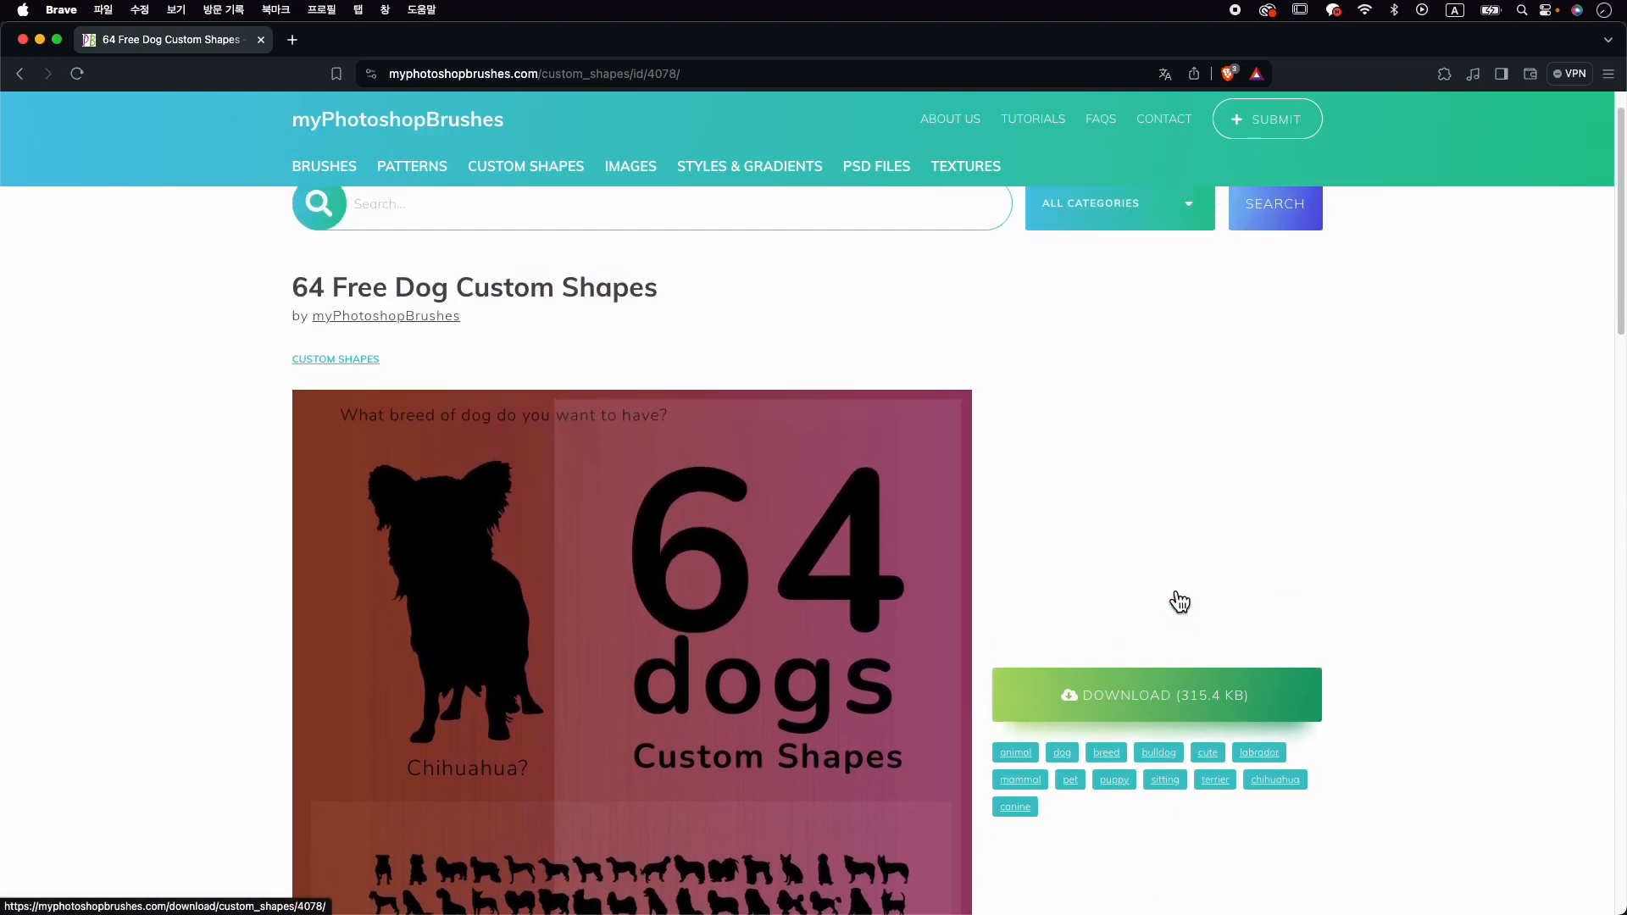
left_click(1202, 706)
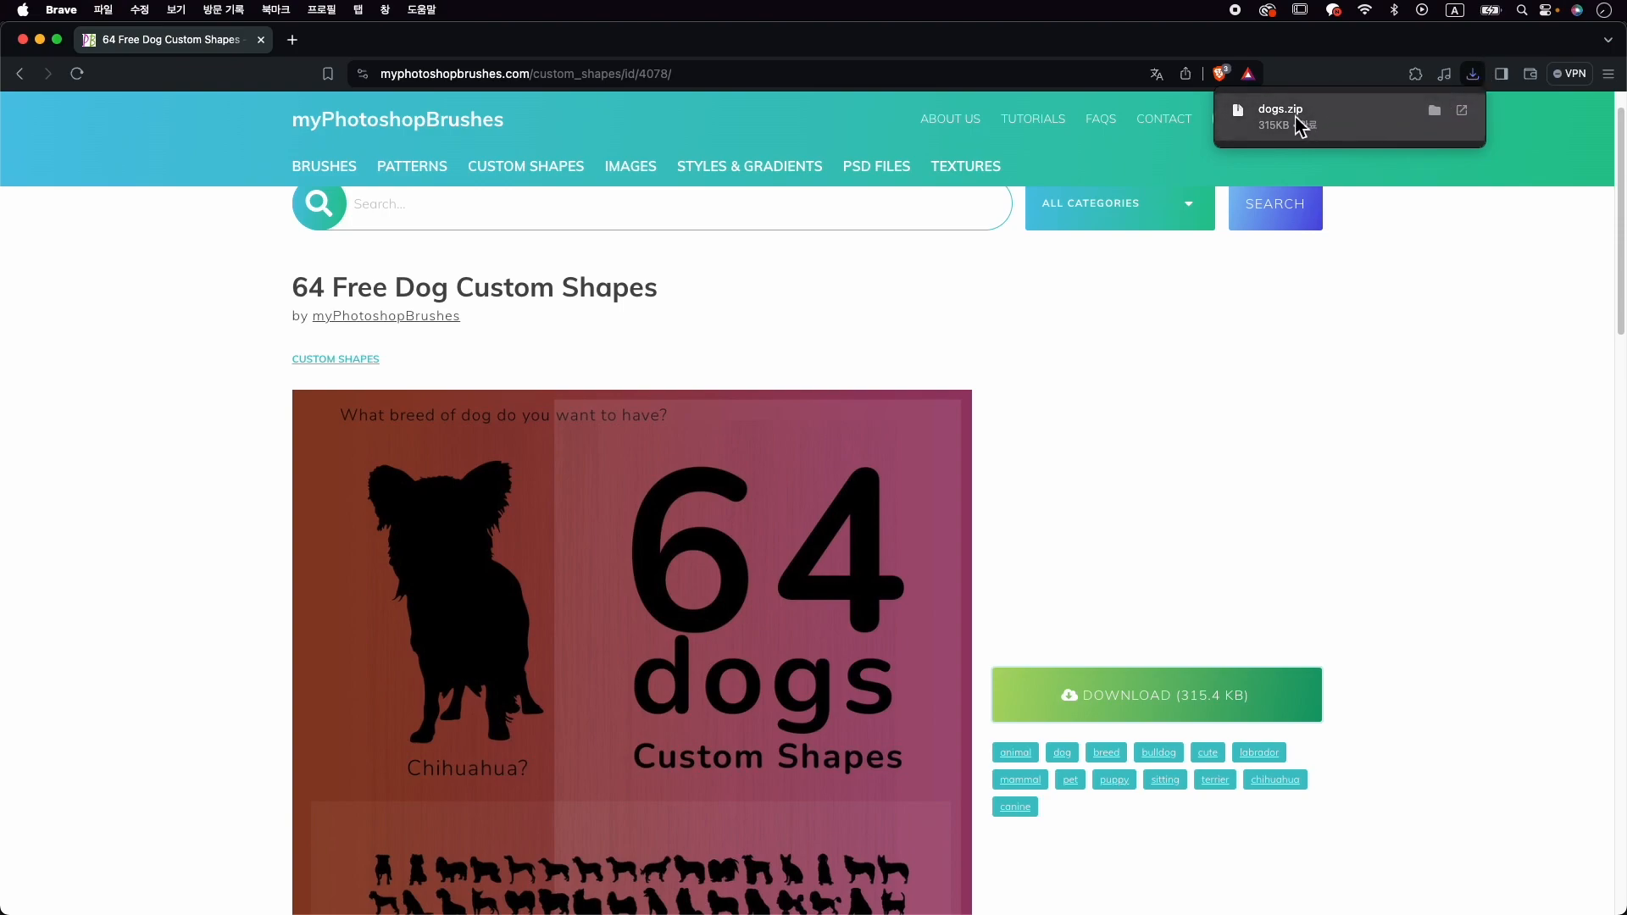
Step: Show the downloaded dogs.zip in its Finder folder and extract it to get at dogs.csh
left_click(1436, 111)
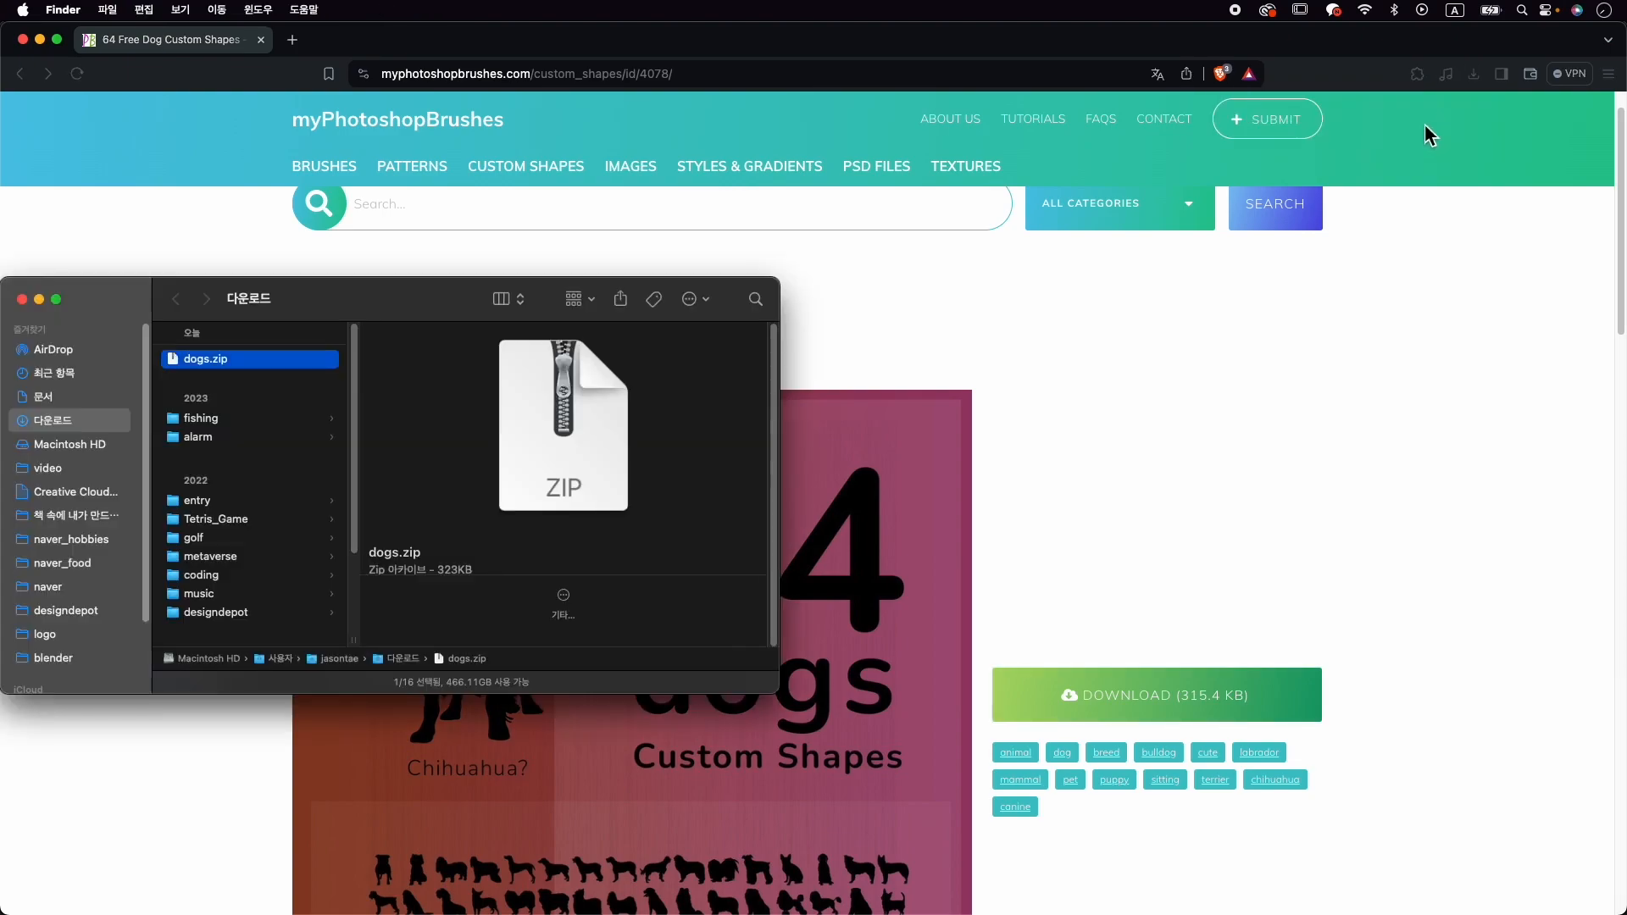
left_click_drag(379, 305, 898, 312)
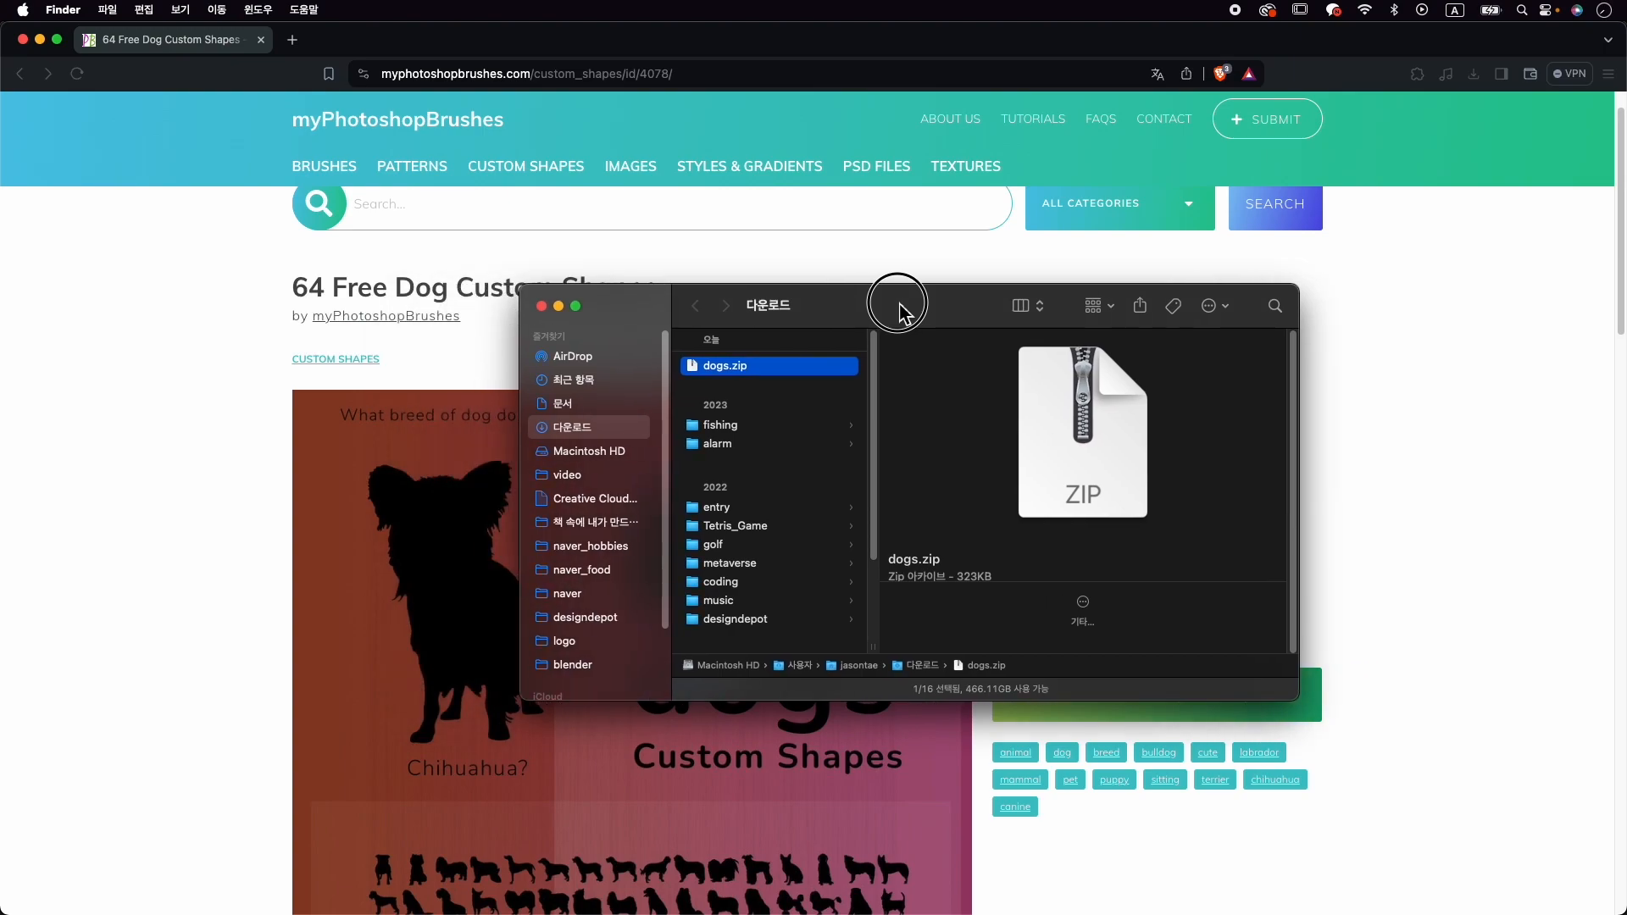
right_click(770, 373)
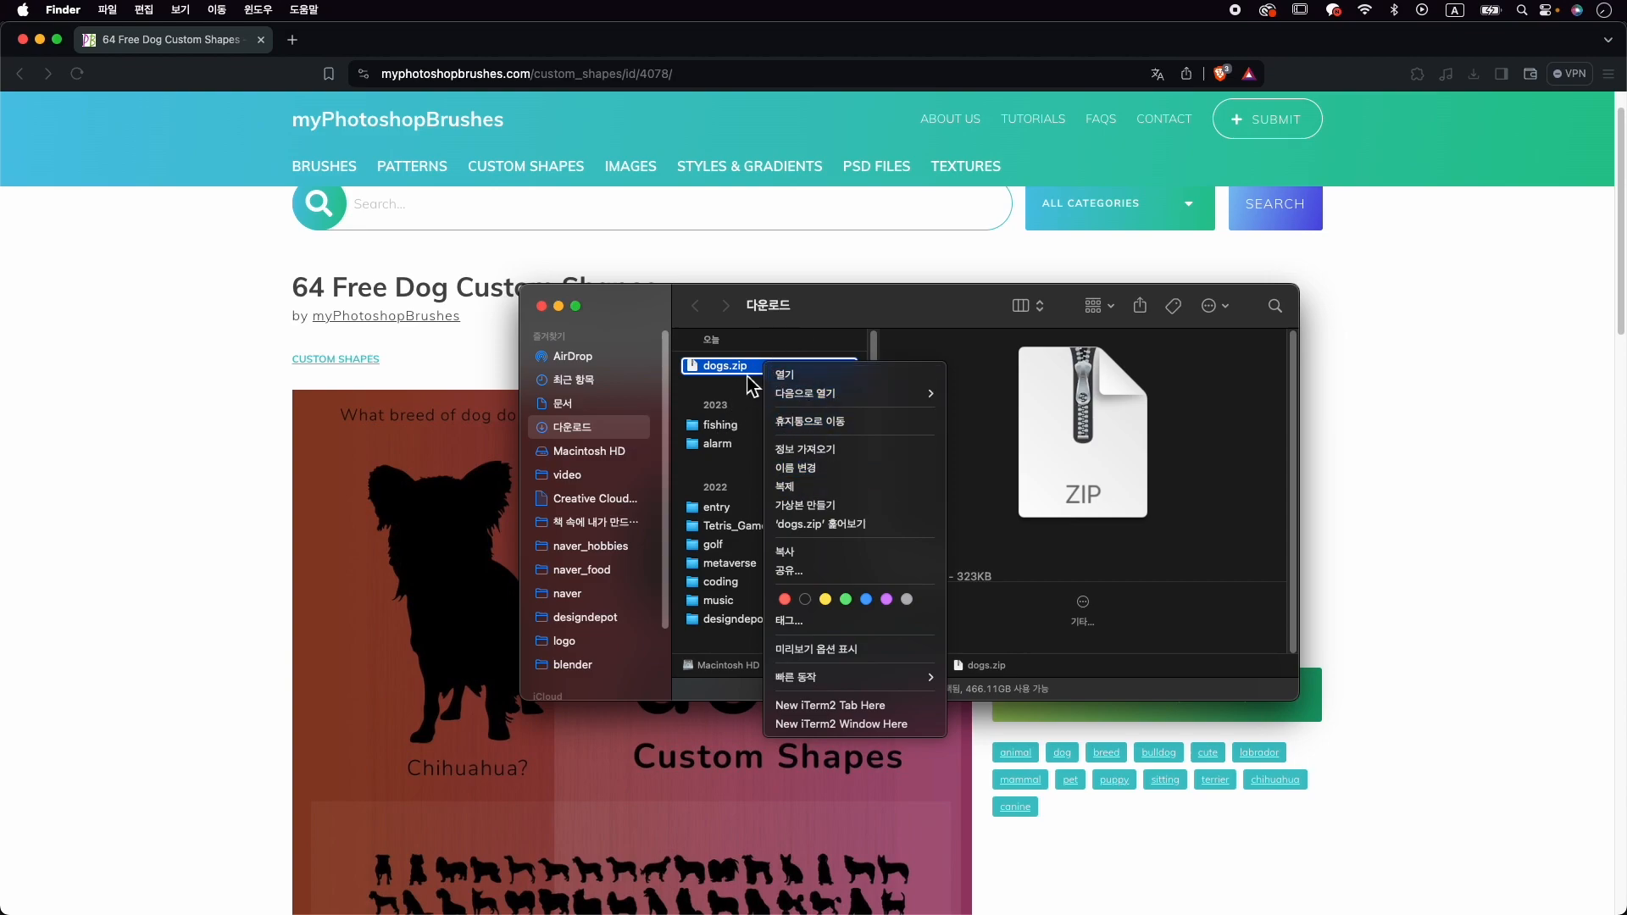
left_click(732, 378)
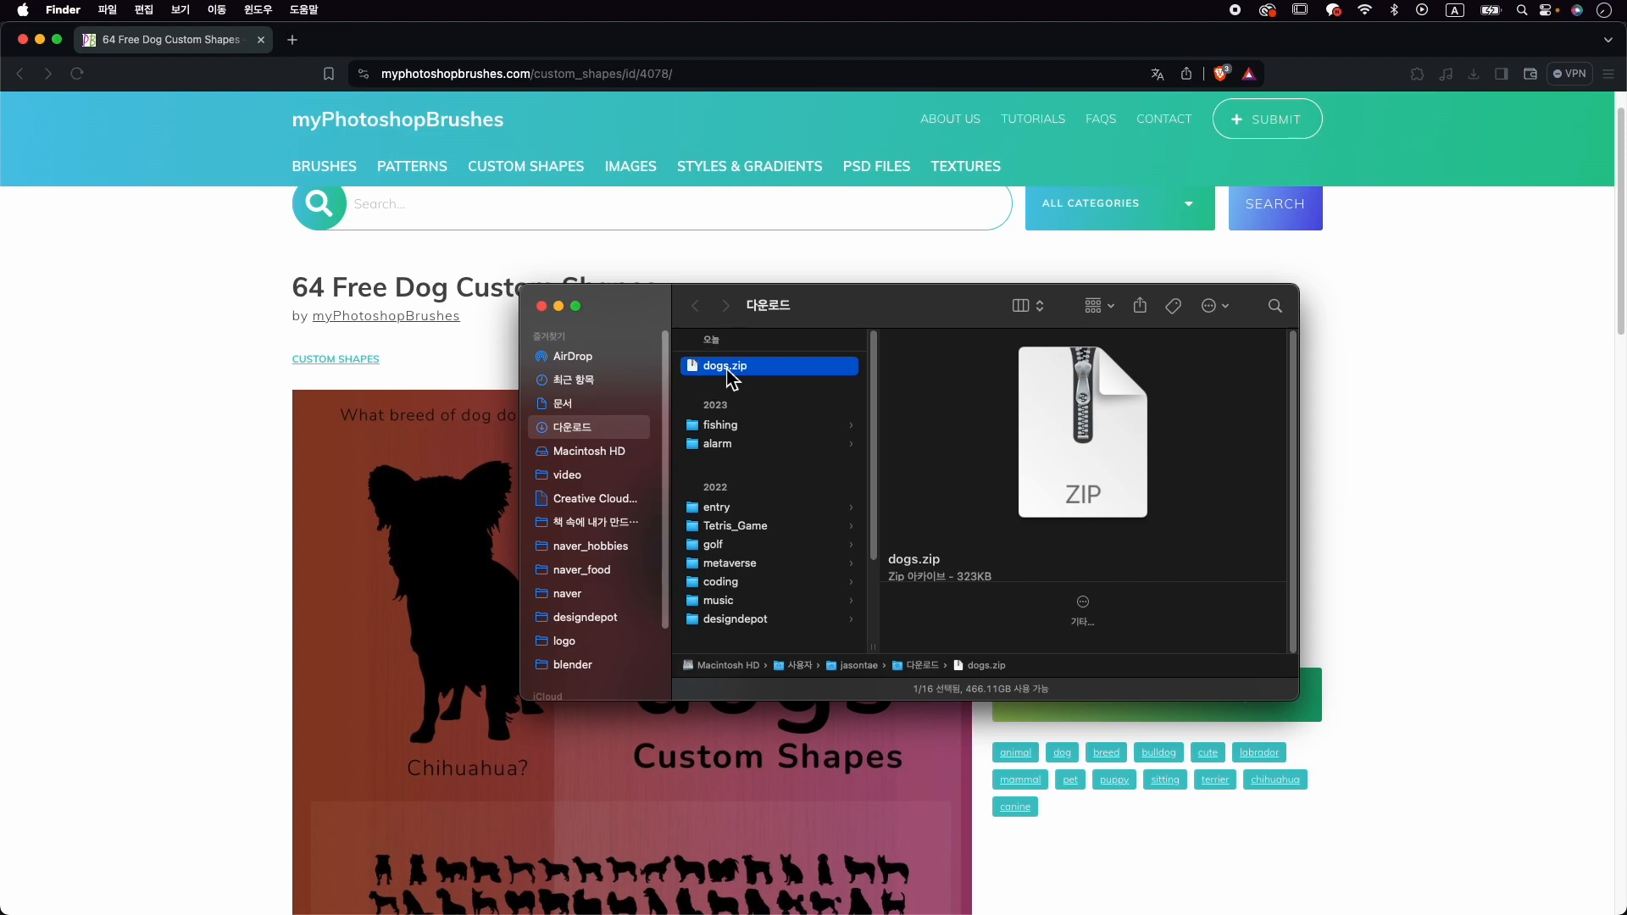
double_click(732, 379)
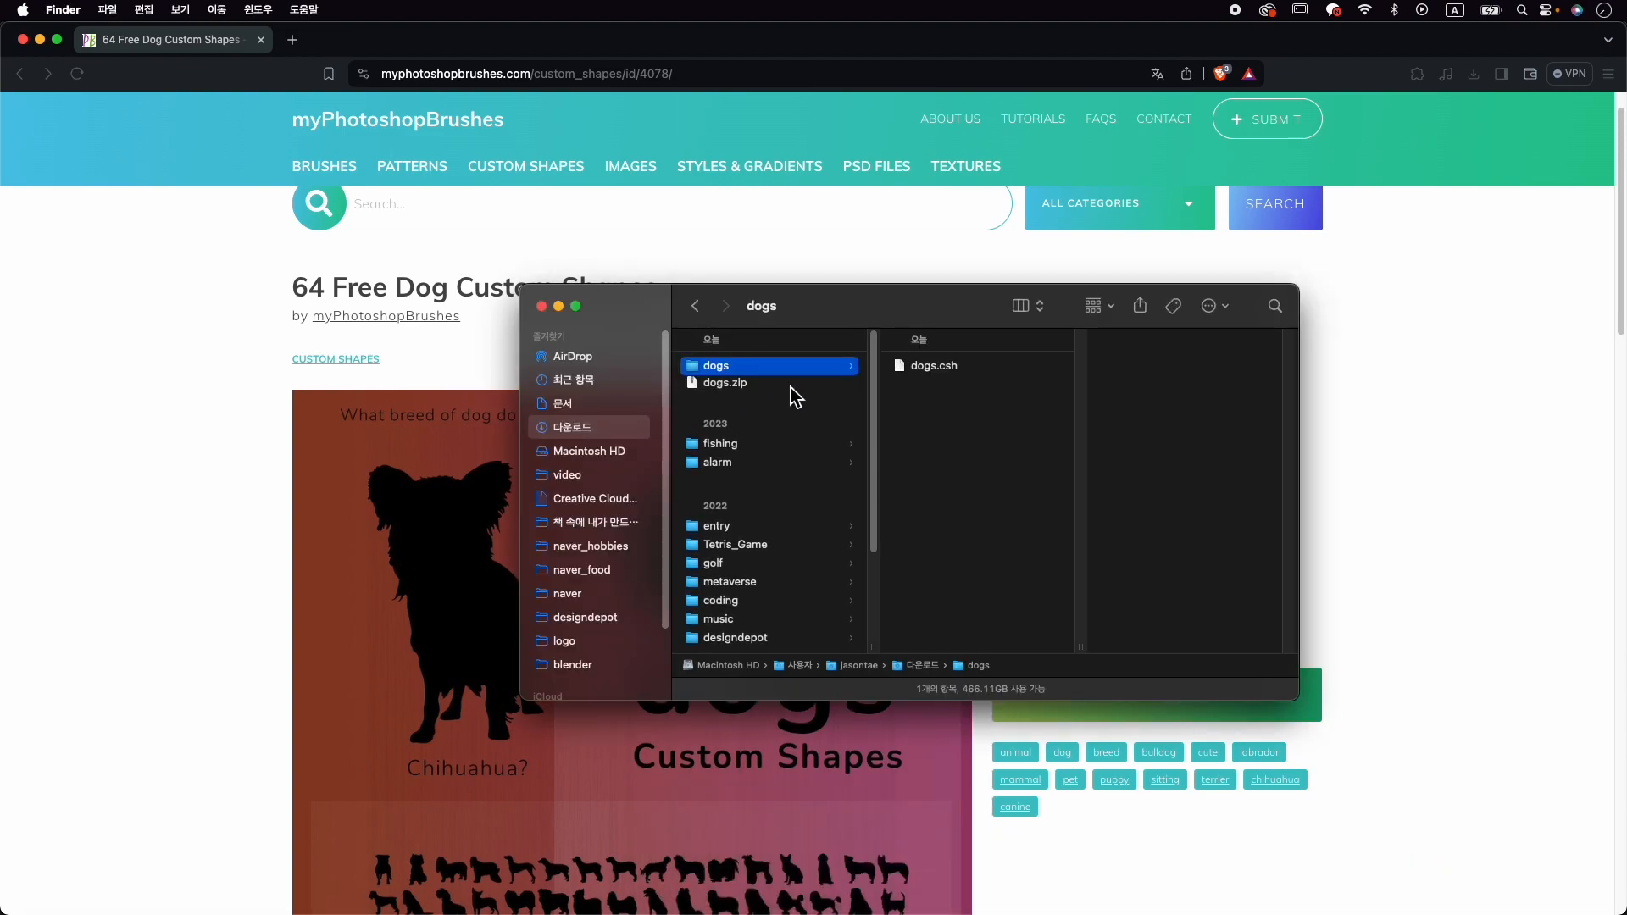
left_click(975, 367)
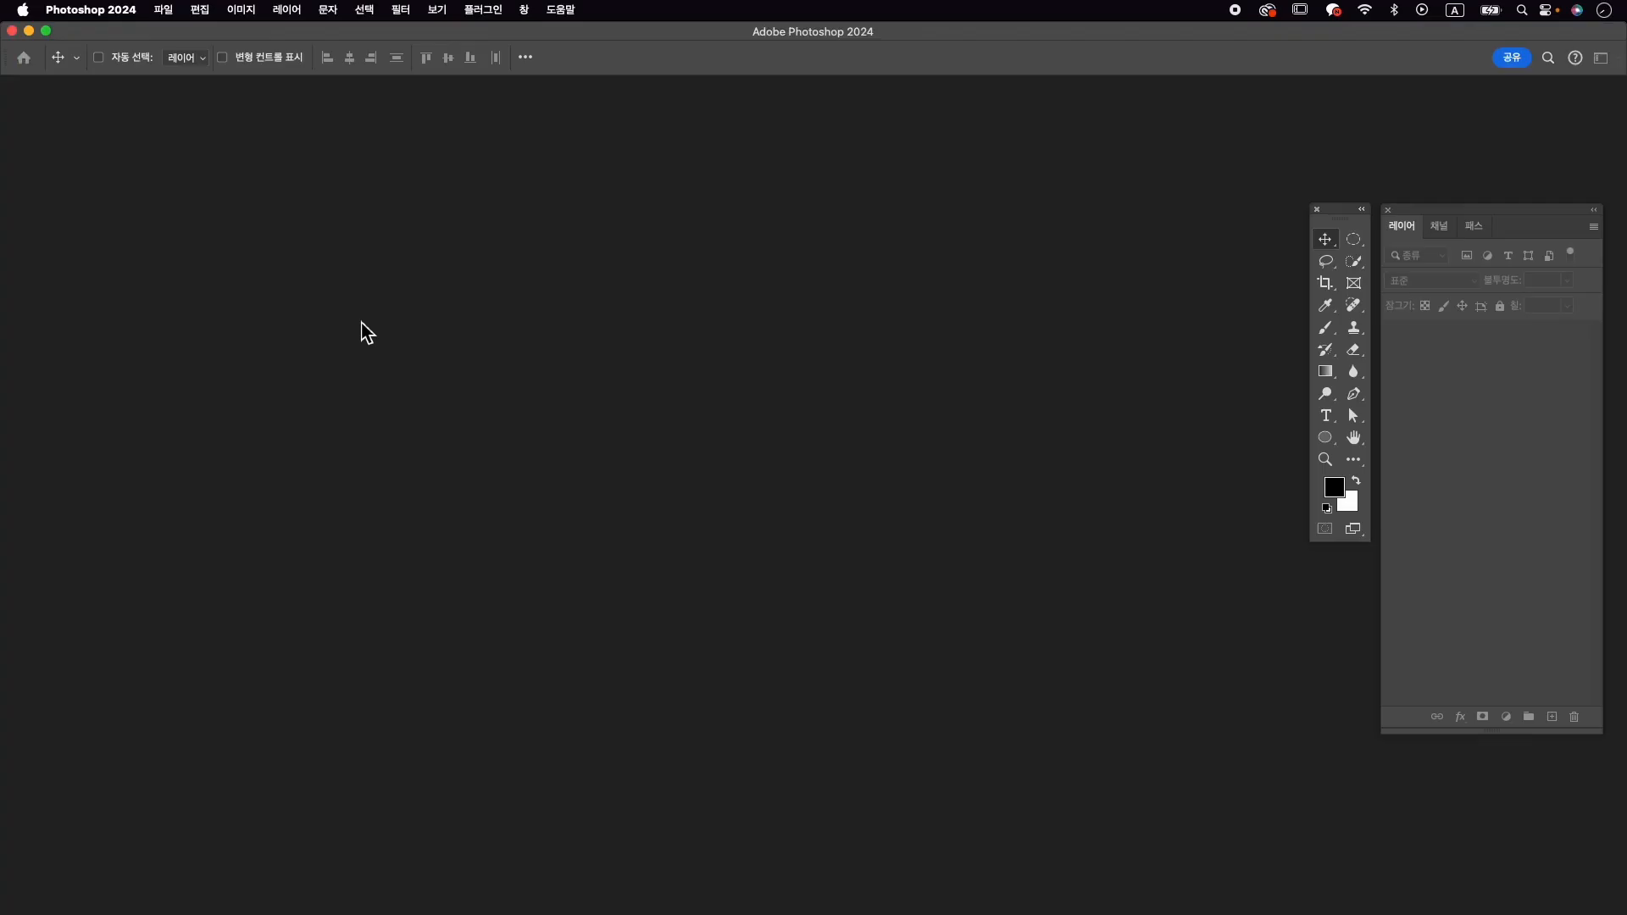
Step: Switch to Photoshop and set up a new document named 로고 with a width and height of 1000 pixels
key("super+n")
key("Escape")
left_click(164, 9)
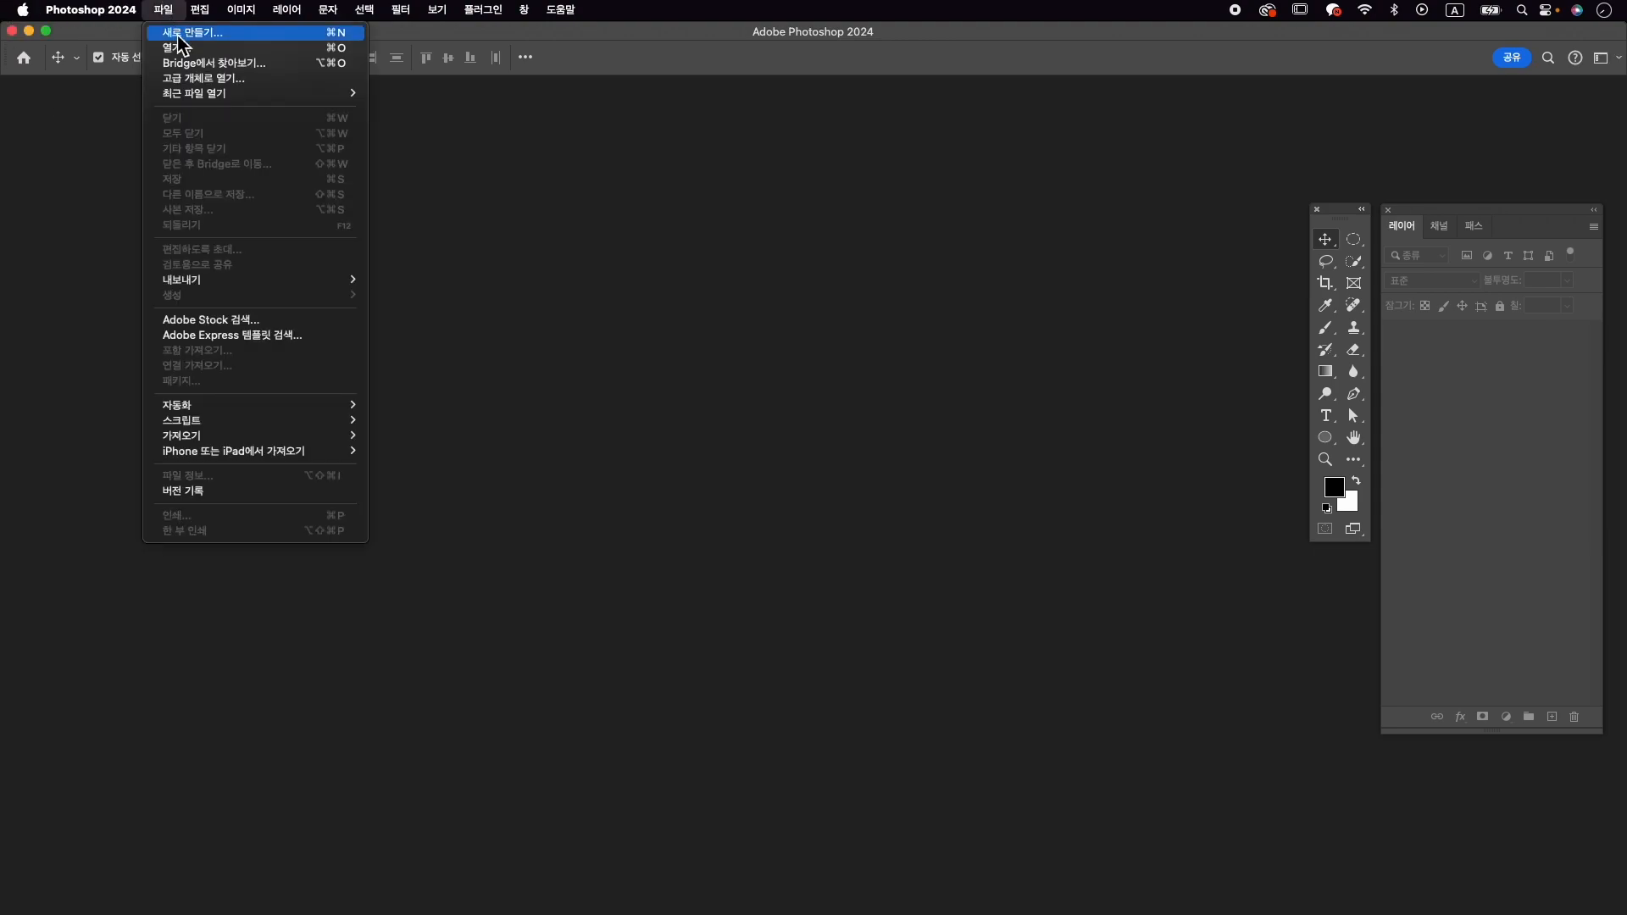
left_click(179, 37)
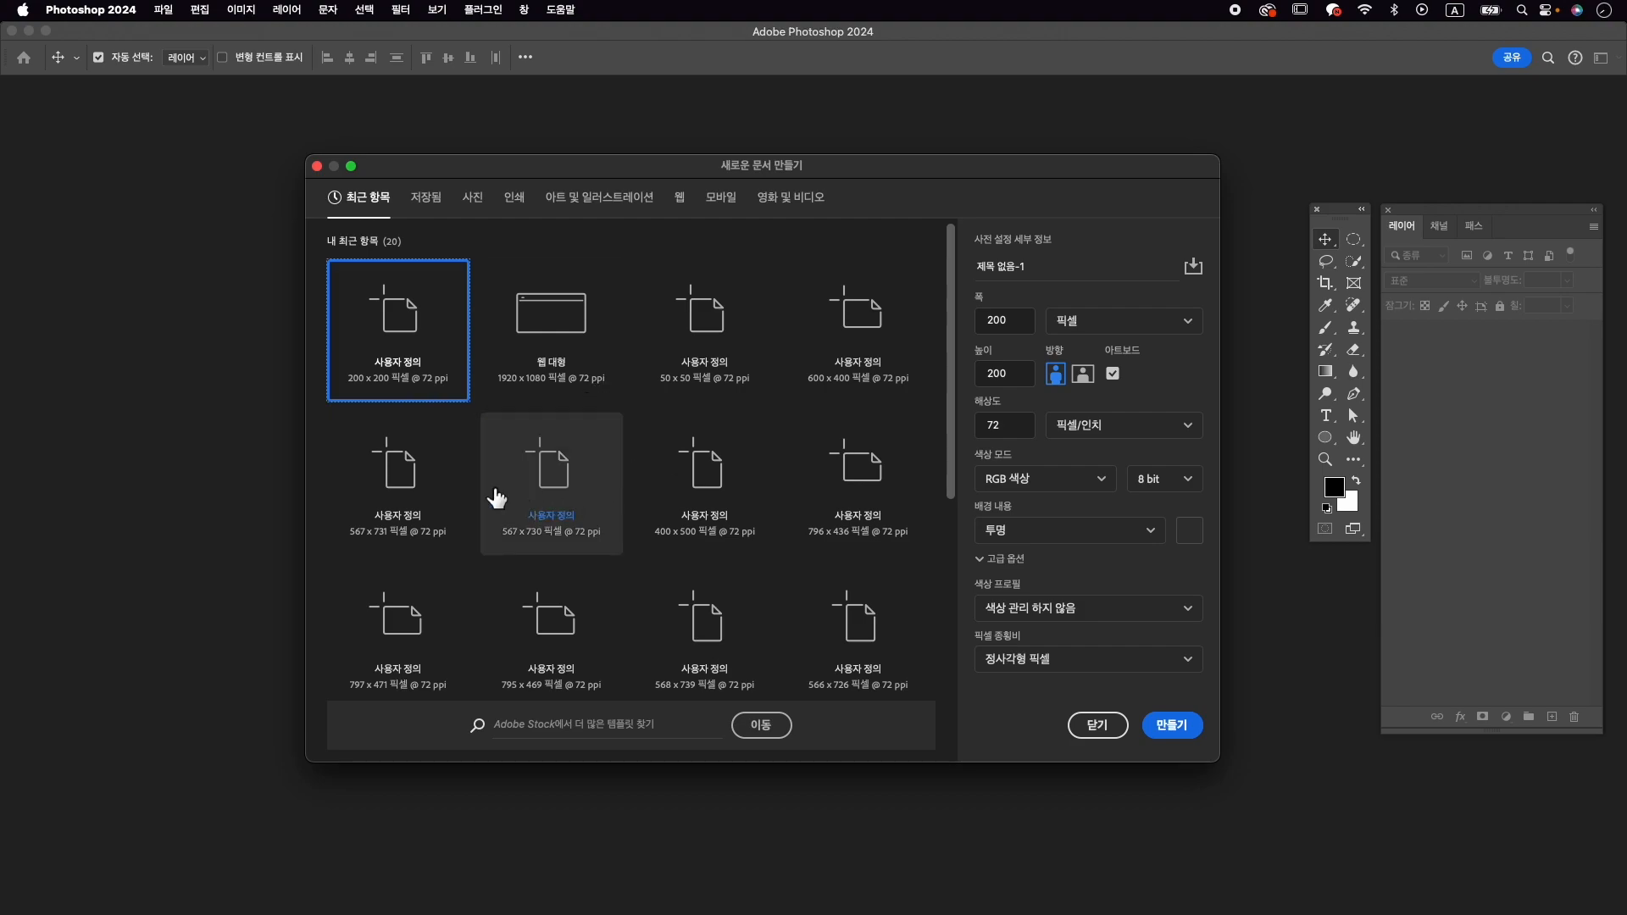
left_click(1043, 266)
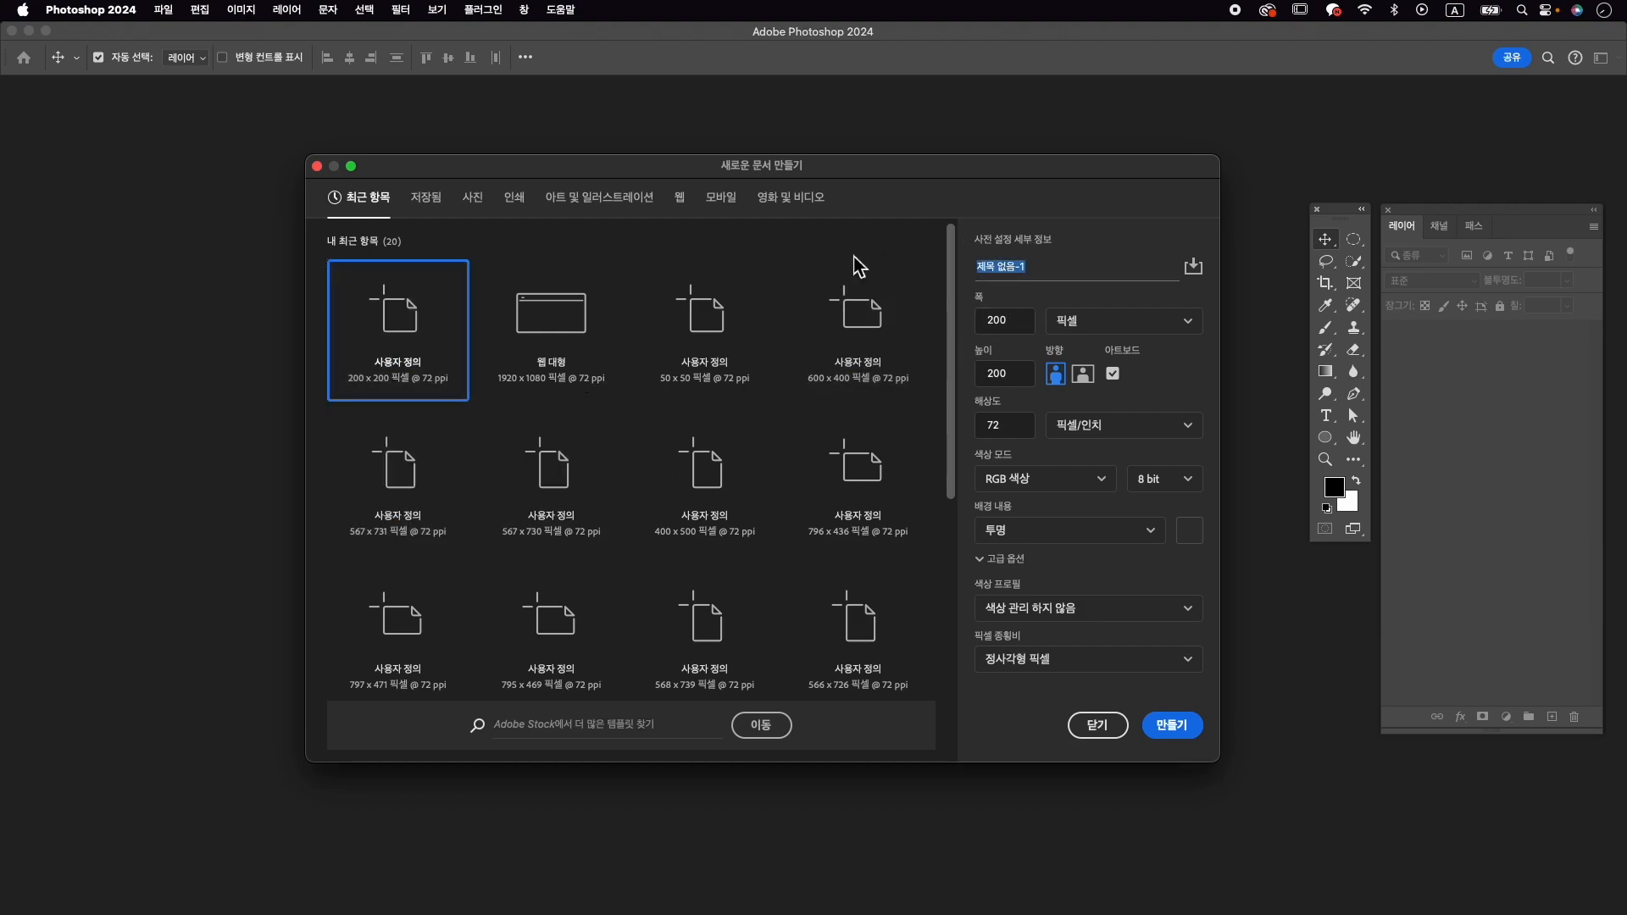
type("로고")
key("Tab")
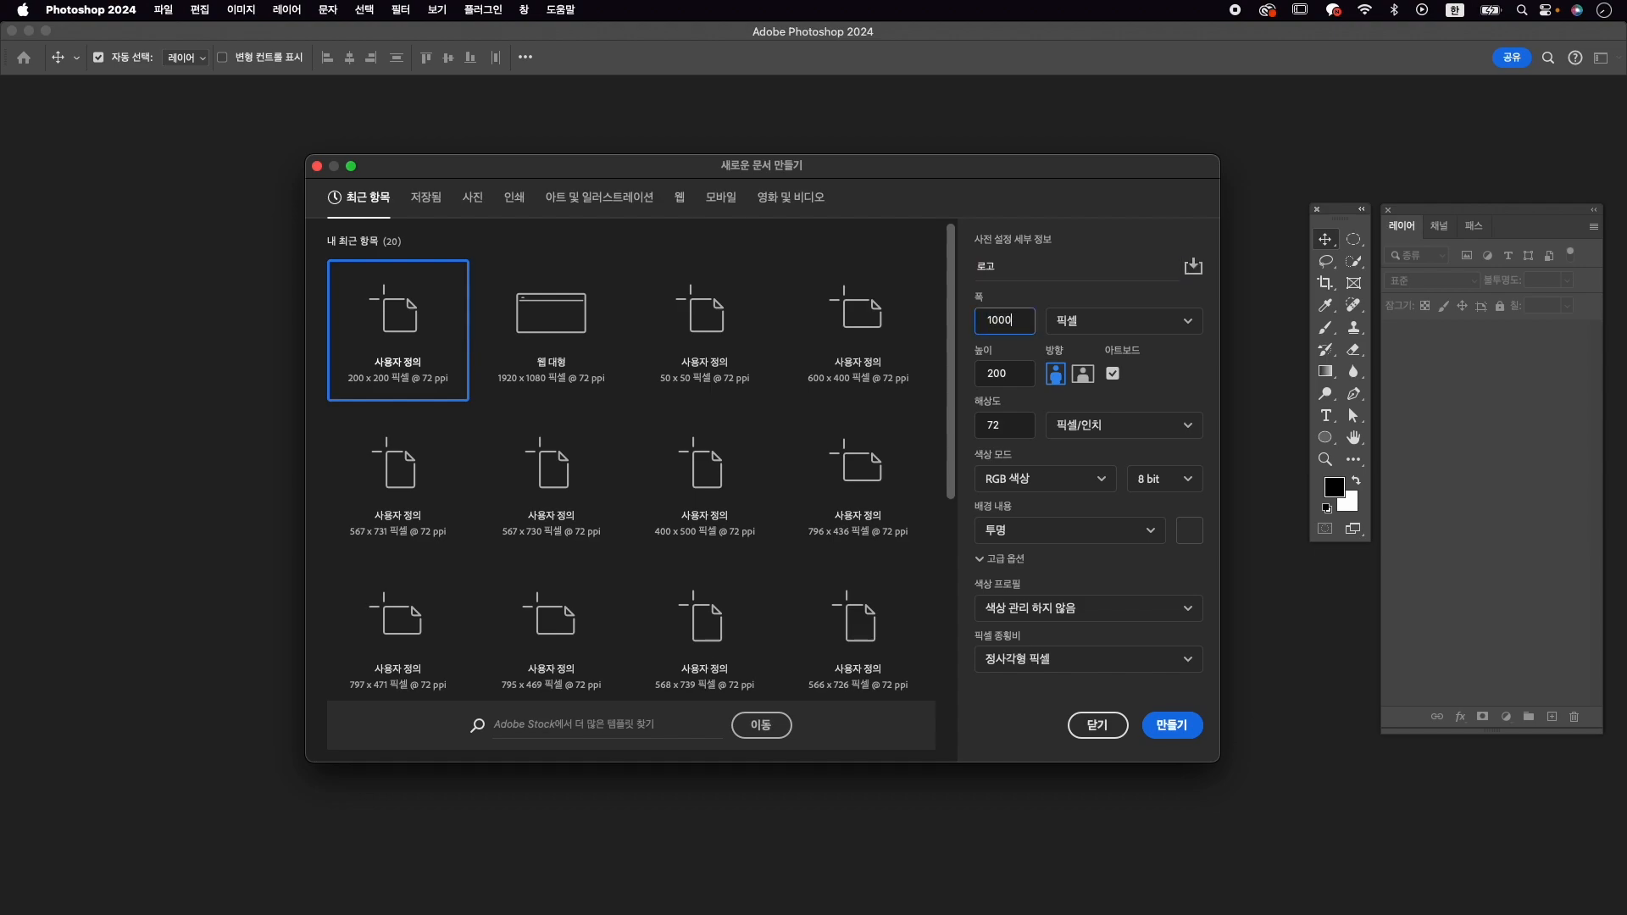
left_click(984, 380)
left_click_drag(984, 380, 998, 383)
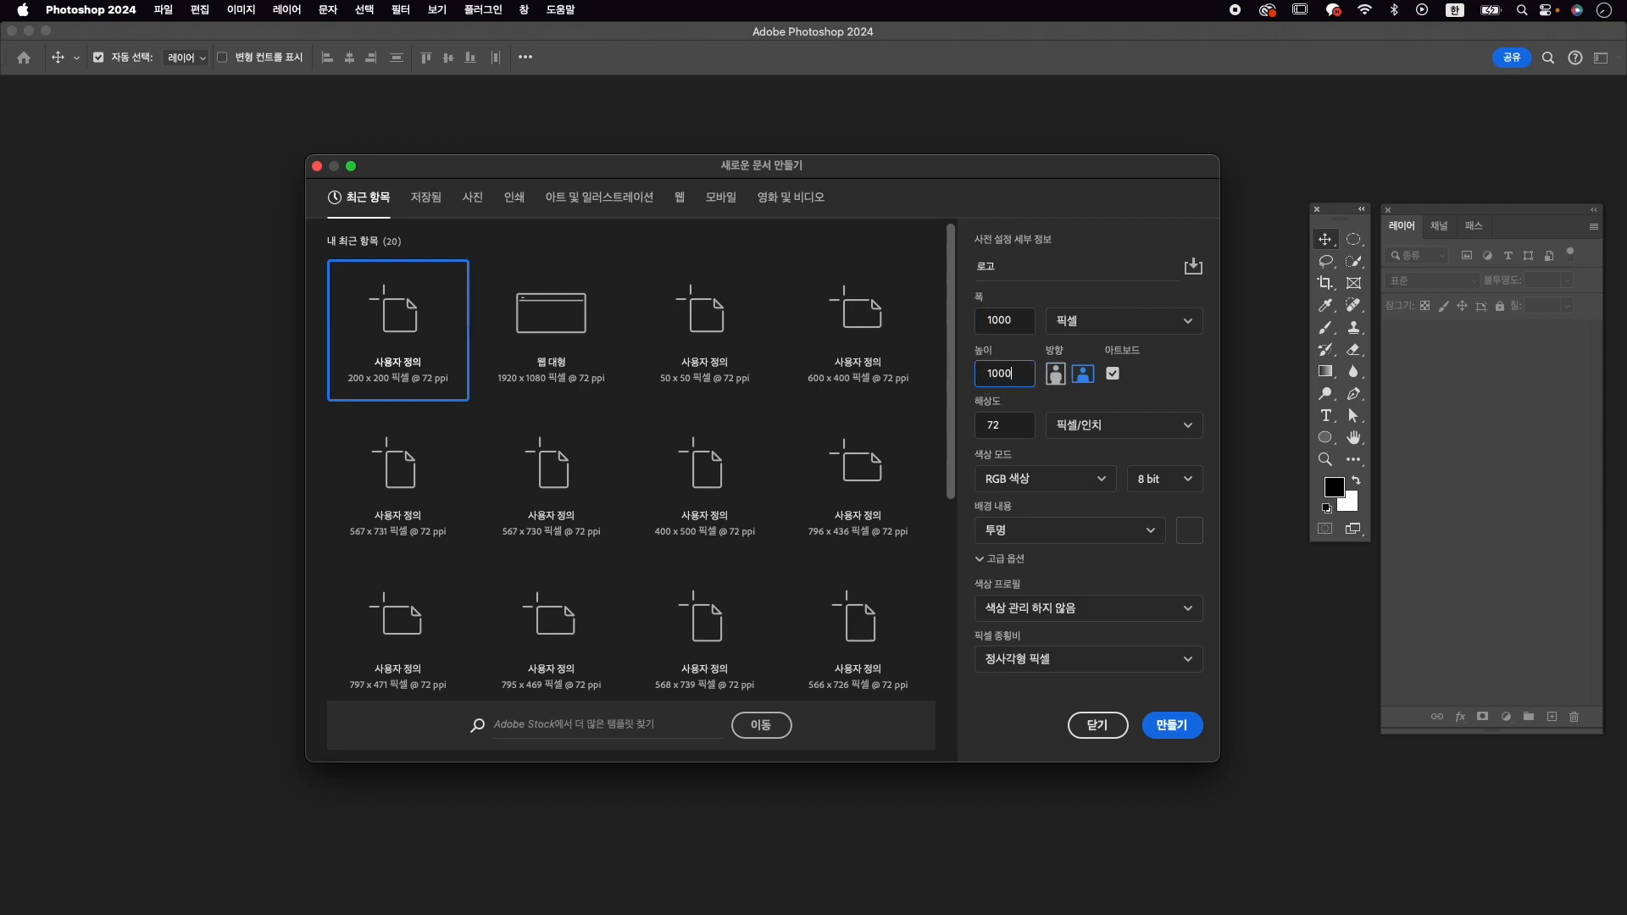
Step: Disable the artboard option, choose transparent (투명) background contents, and create the document
left_click(1115, 377)
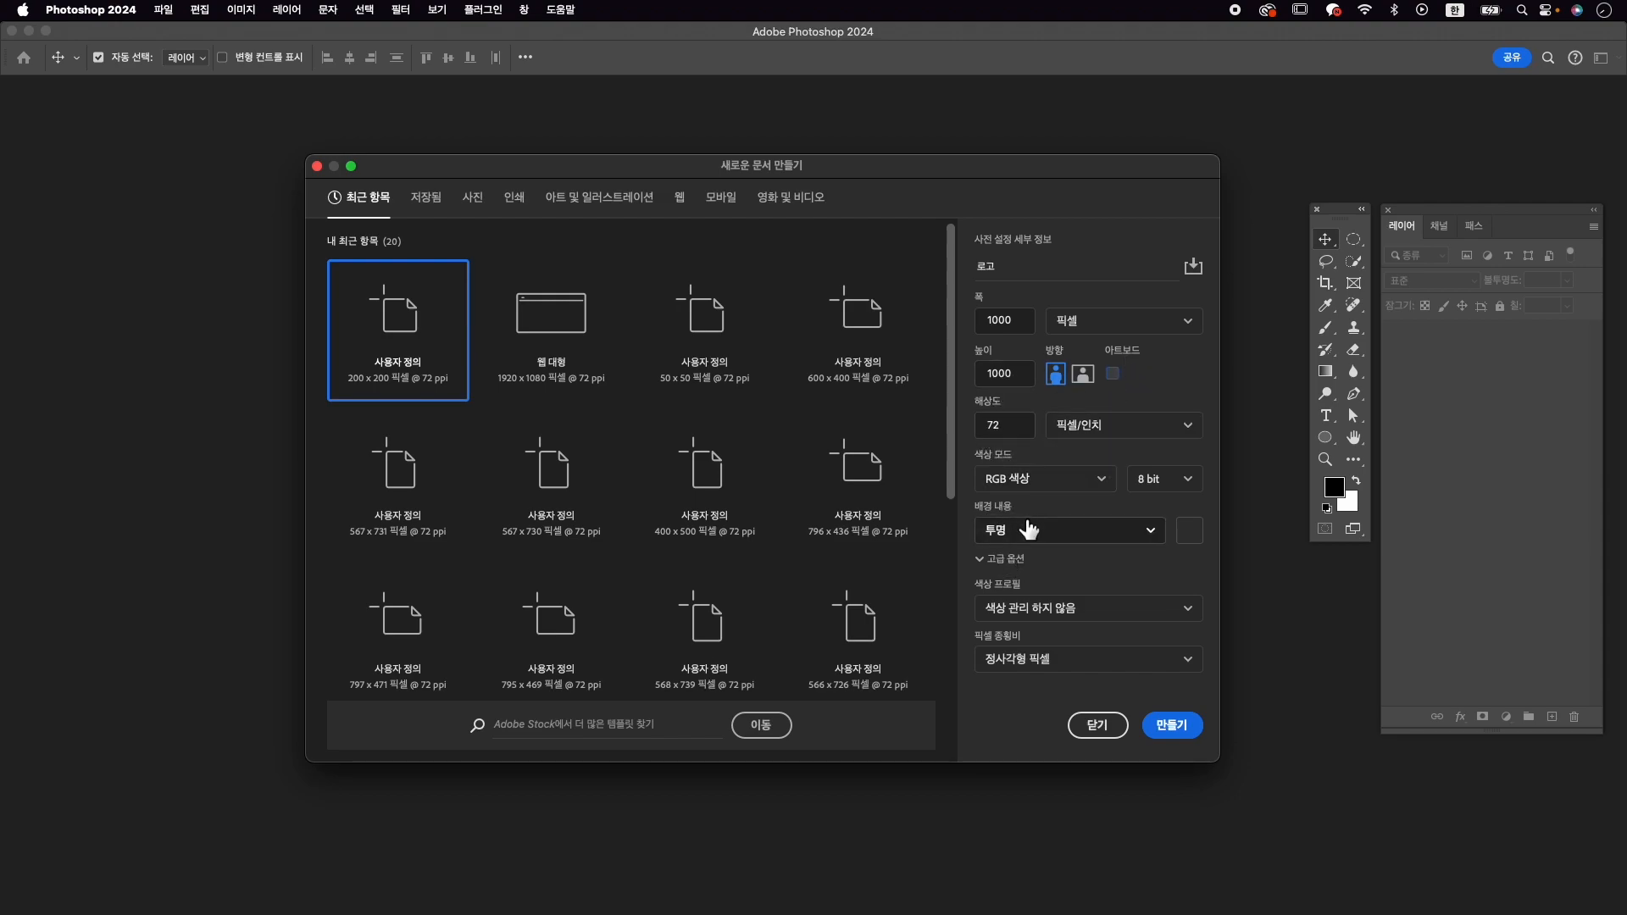
left_click(1063, 532)
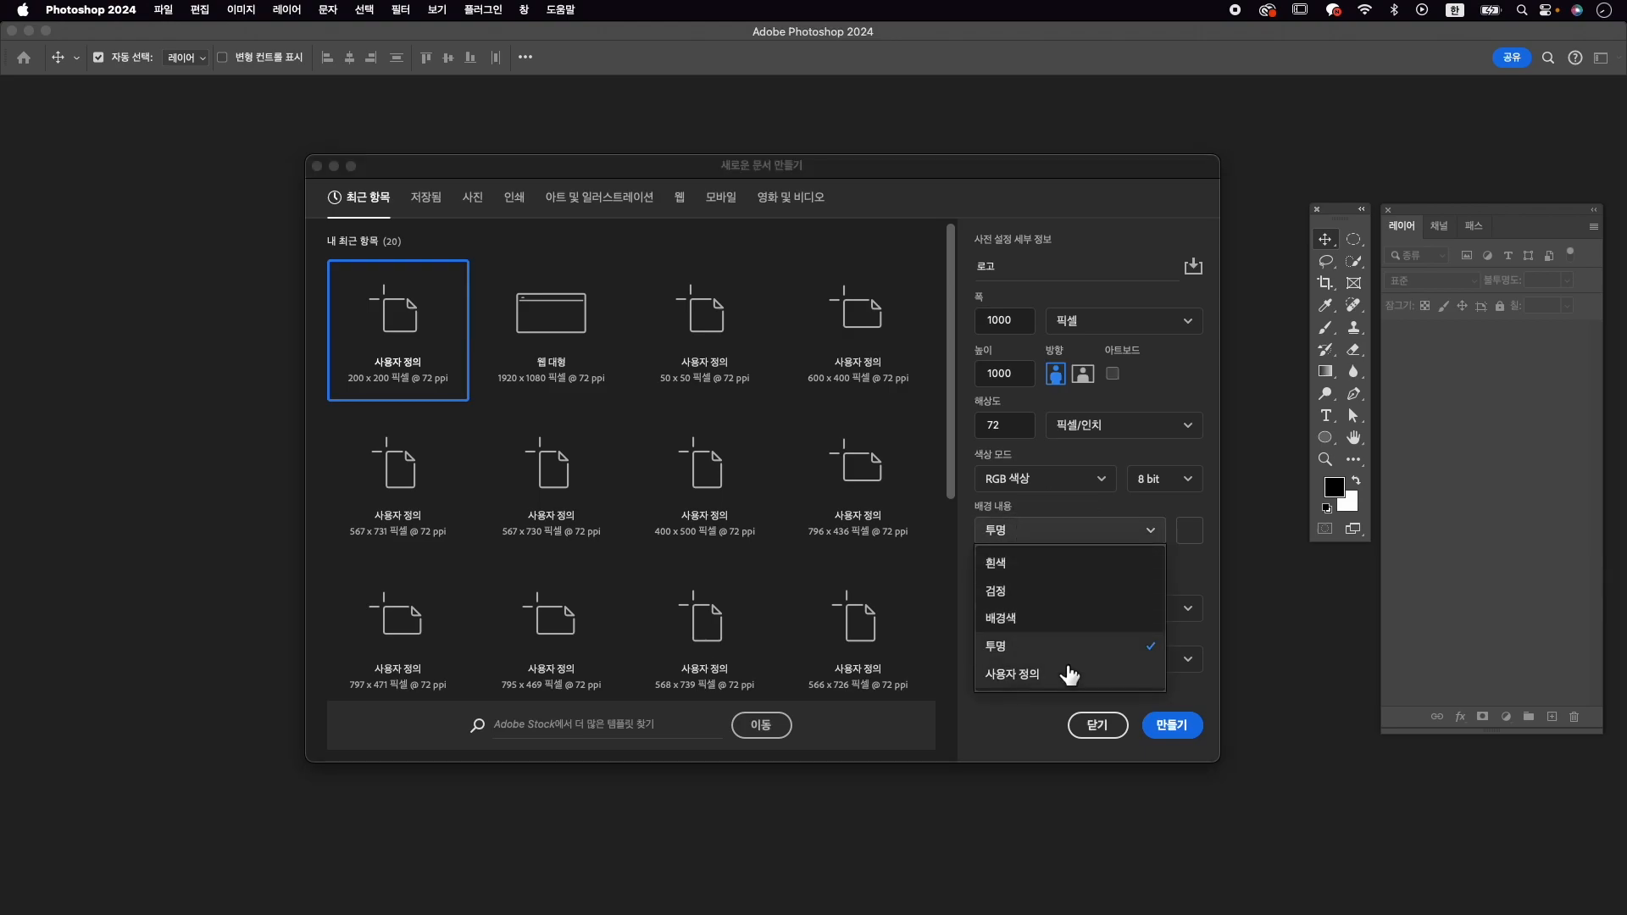
left_click(1071, 651)
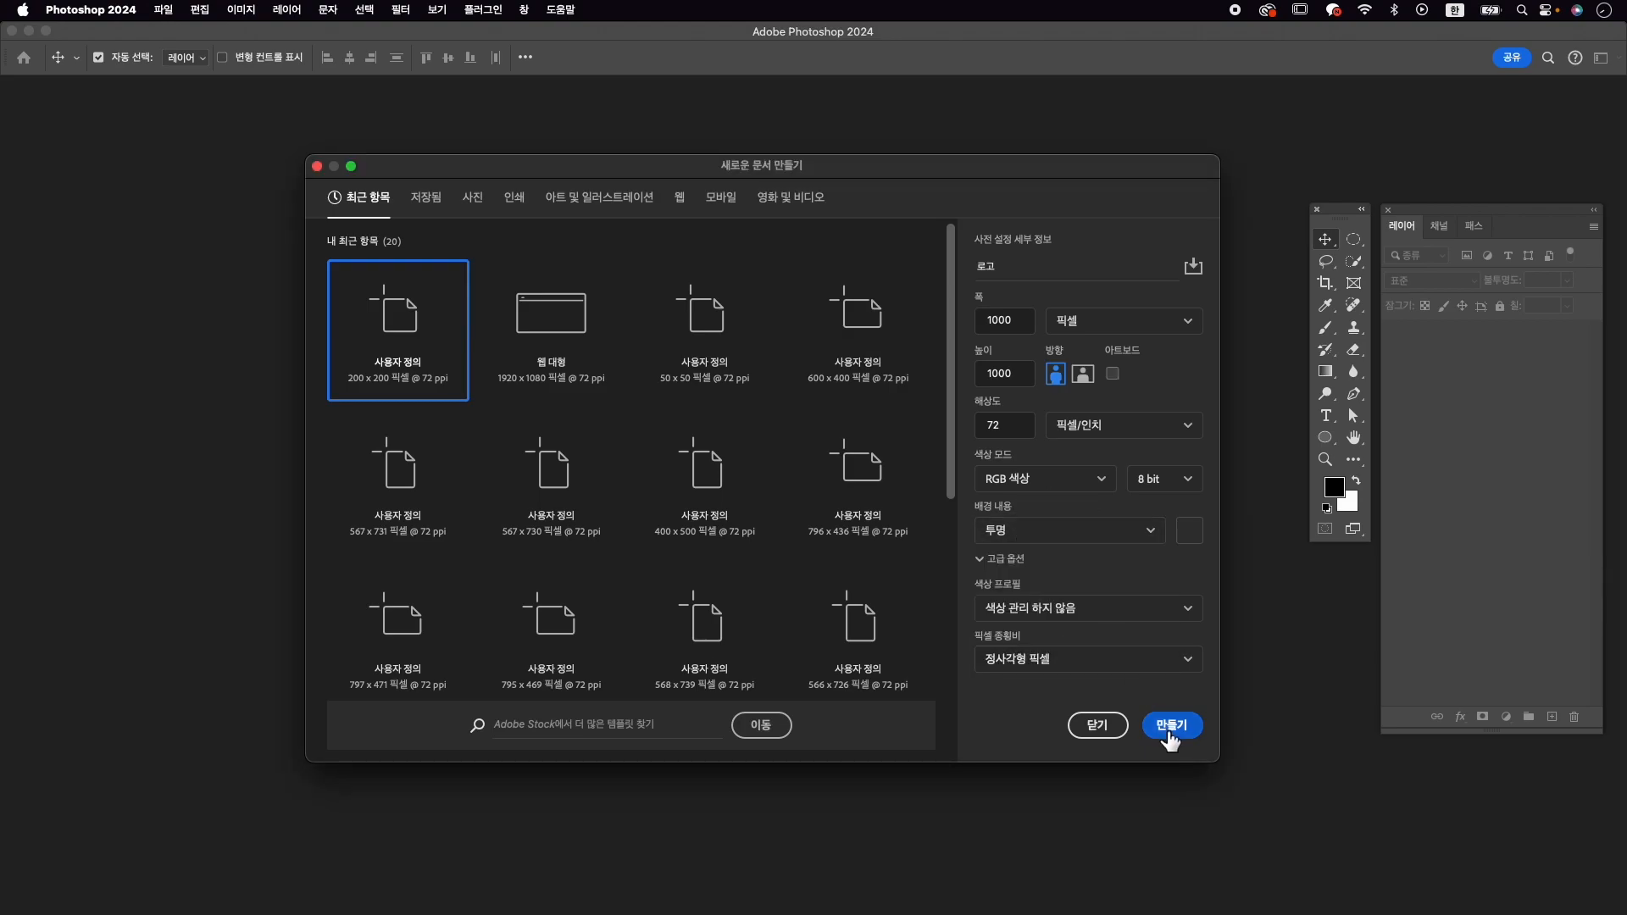
left_click(1170, 726)
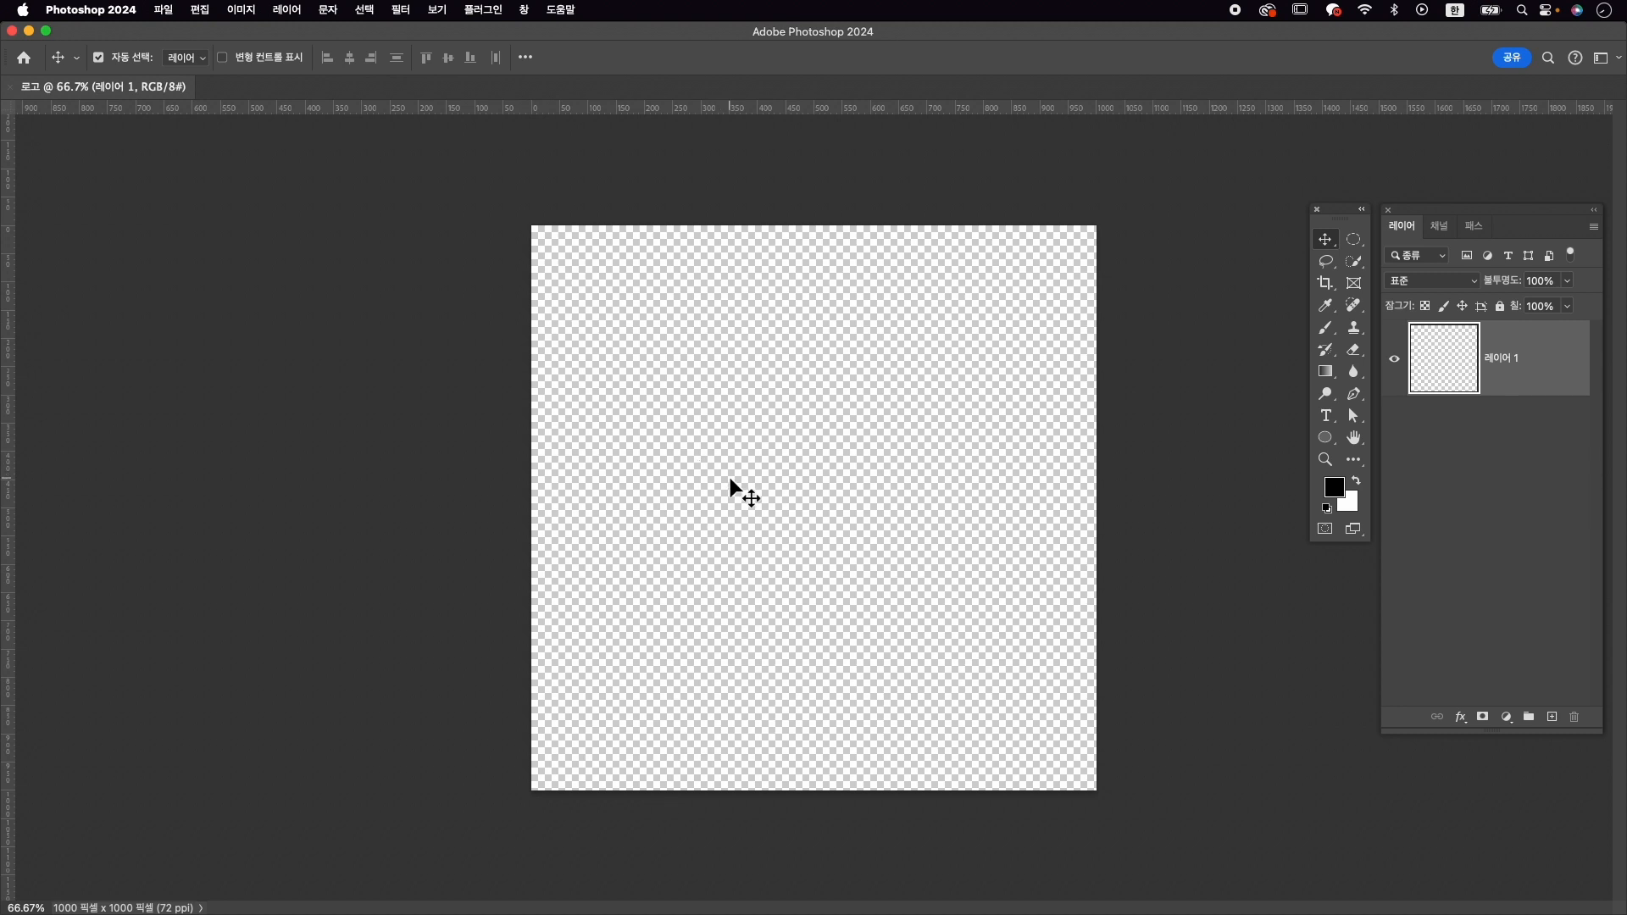
Step: Display Shapes (모양) as a separate, enlarged floating window near the canvas and close the Color group that opened with it
left_click(525, 9)
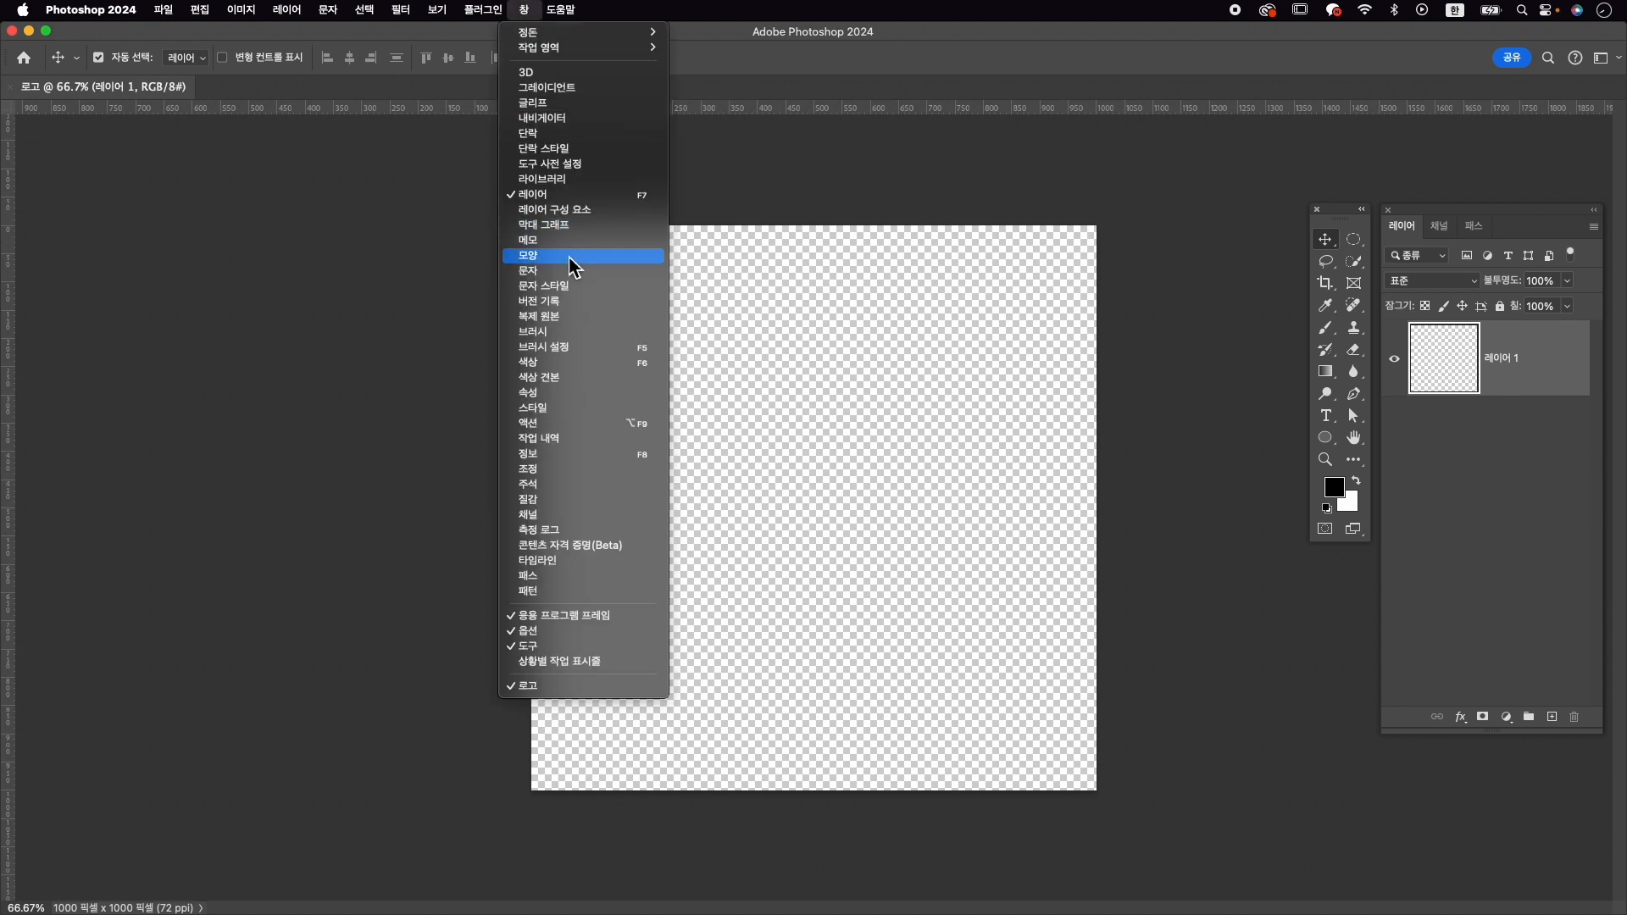
left_click(571, 258)
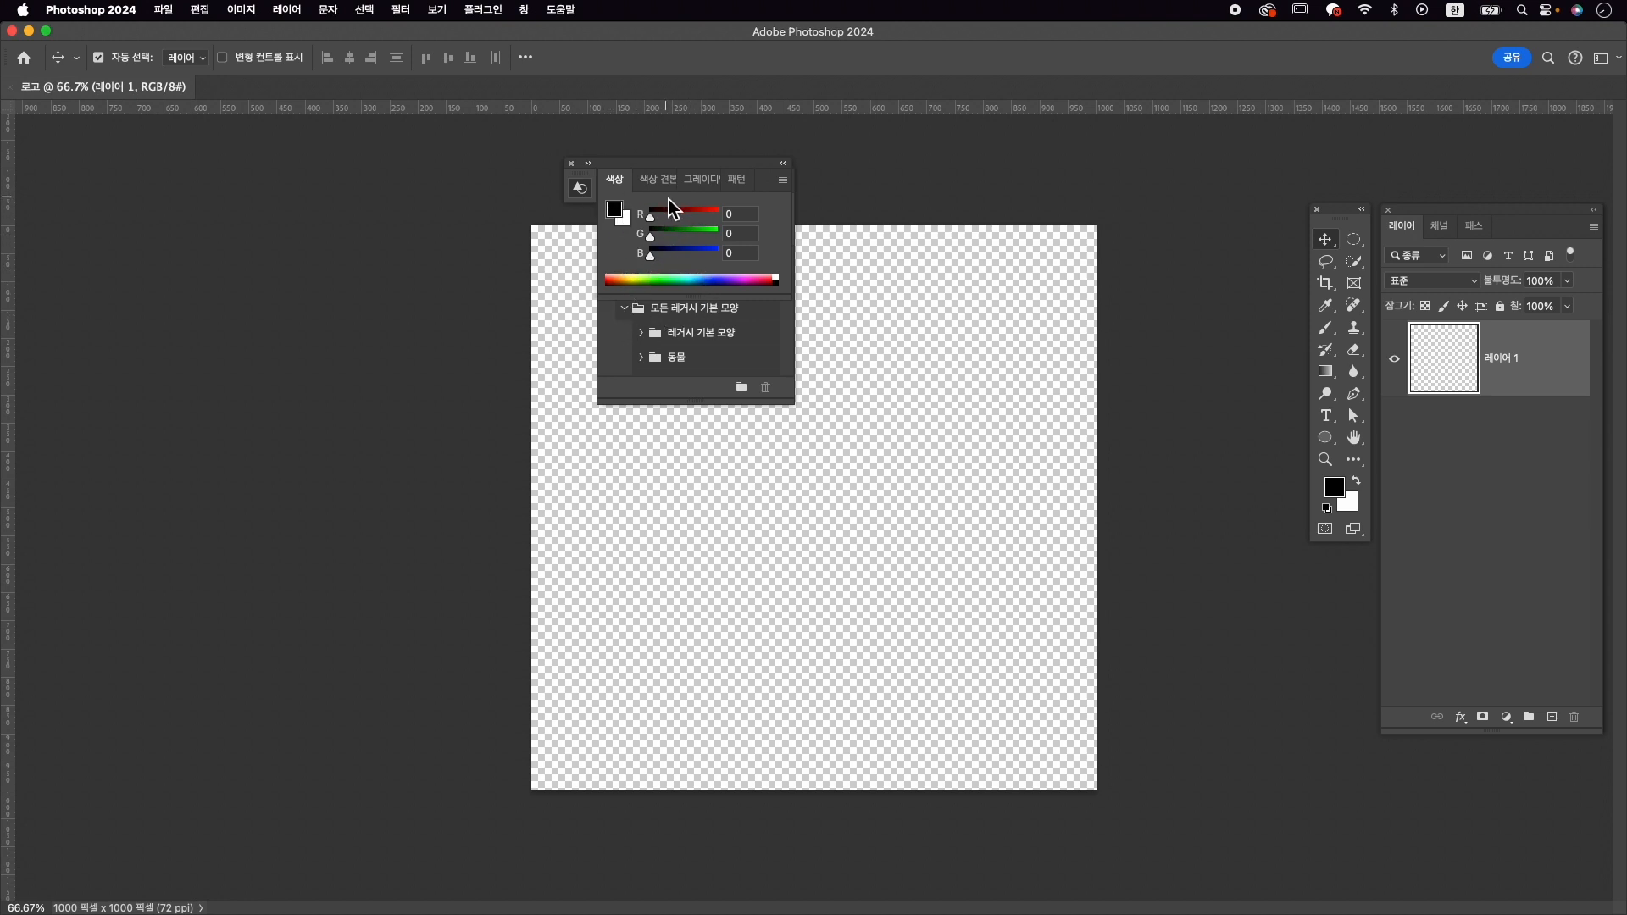
left_click_drag(754, 183, 1212, 237)
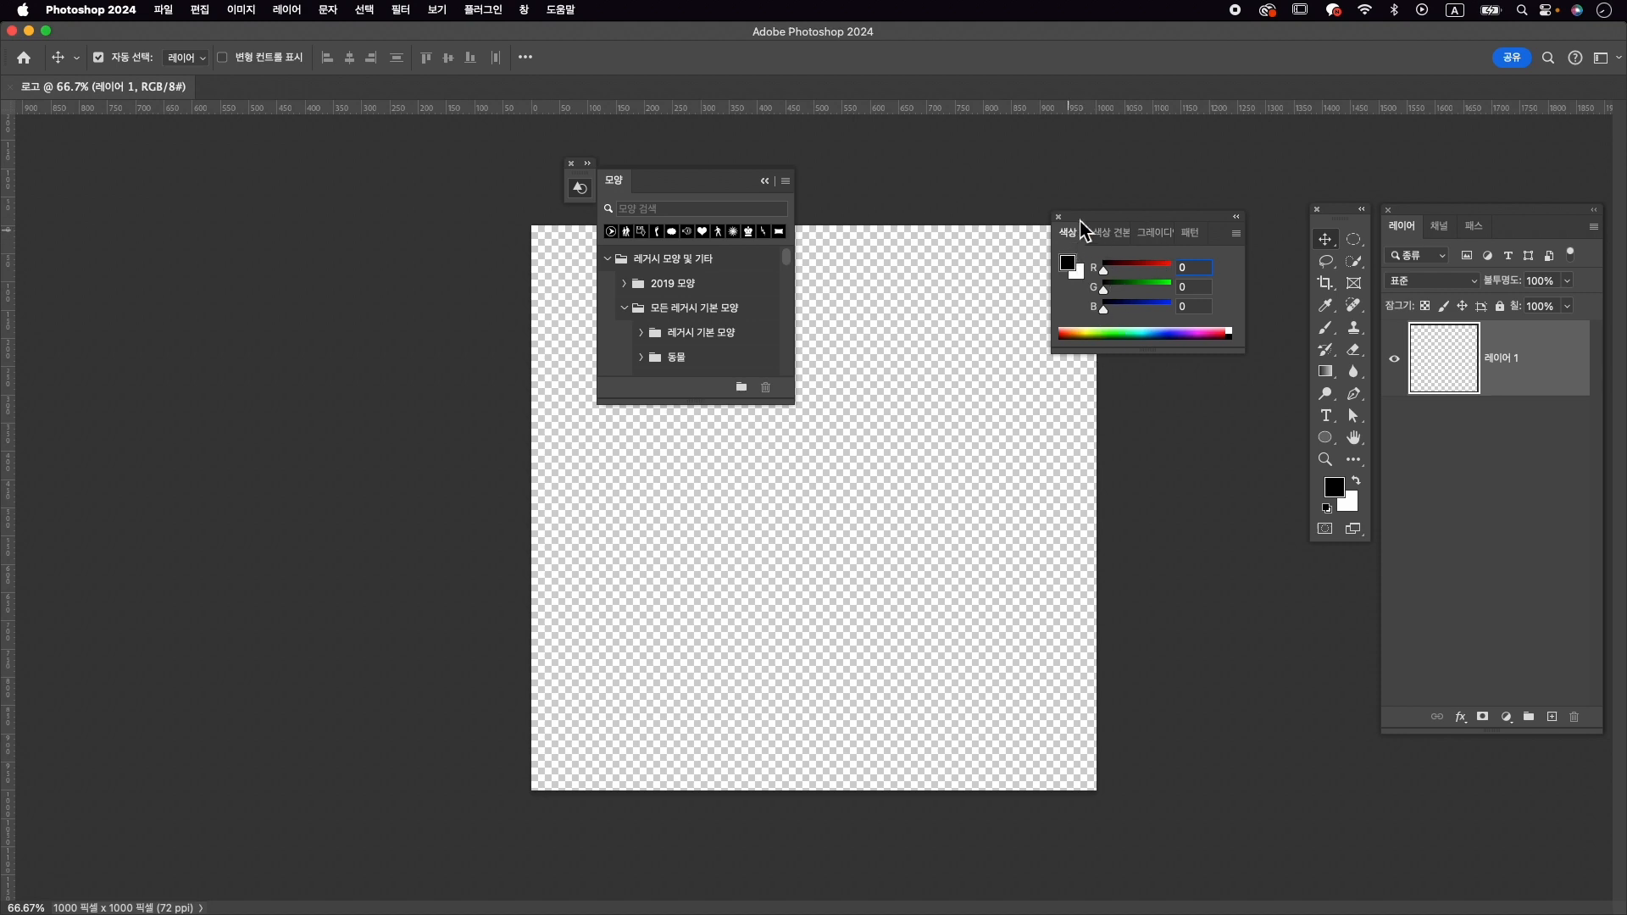
left_click(1059, 218)
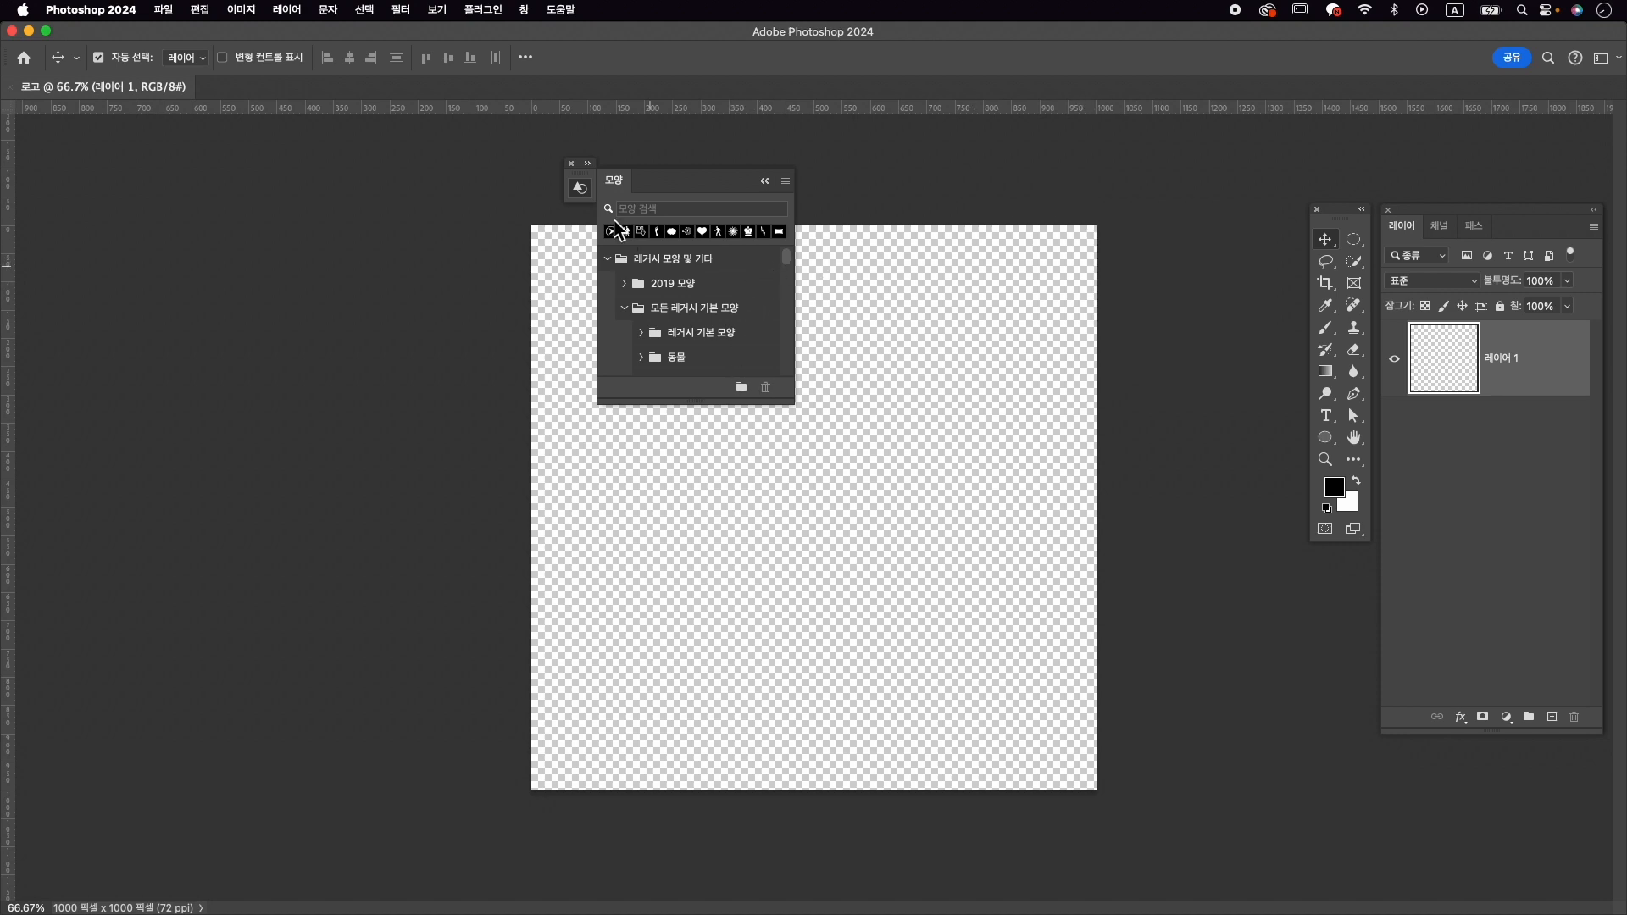
left_click_drag(714, 196, 1051, 256)
left_click_drag(1220, 481, 1286, 597)
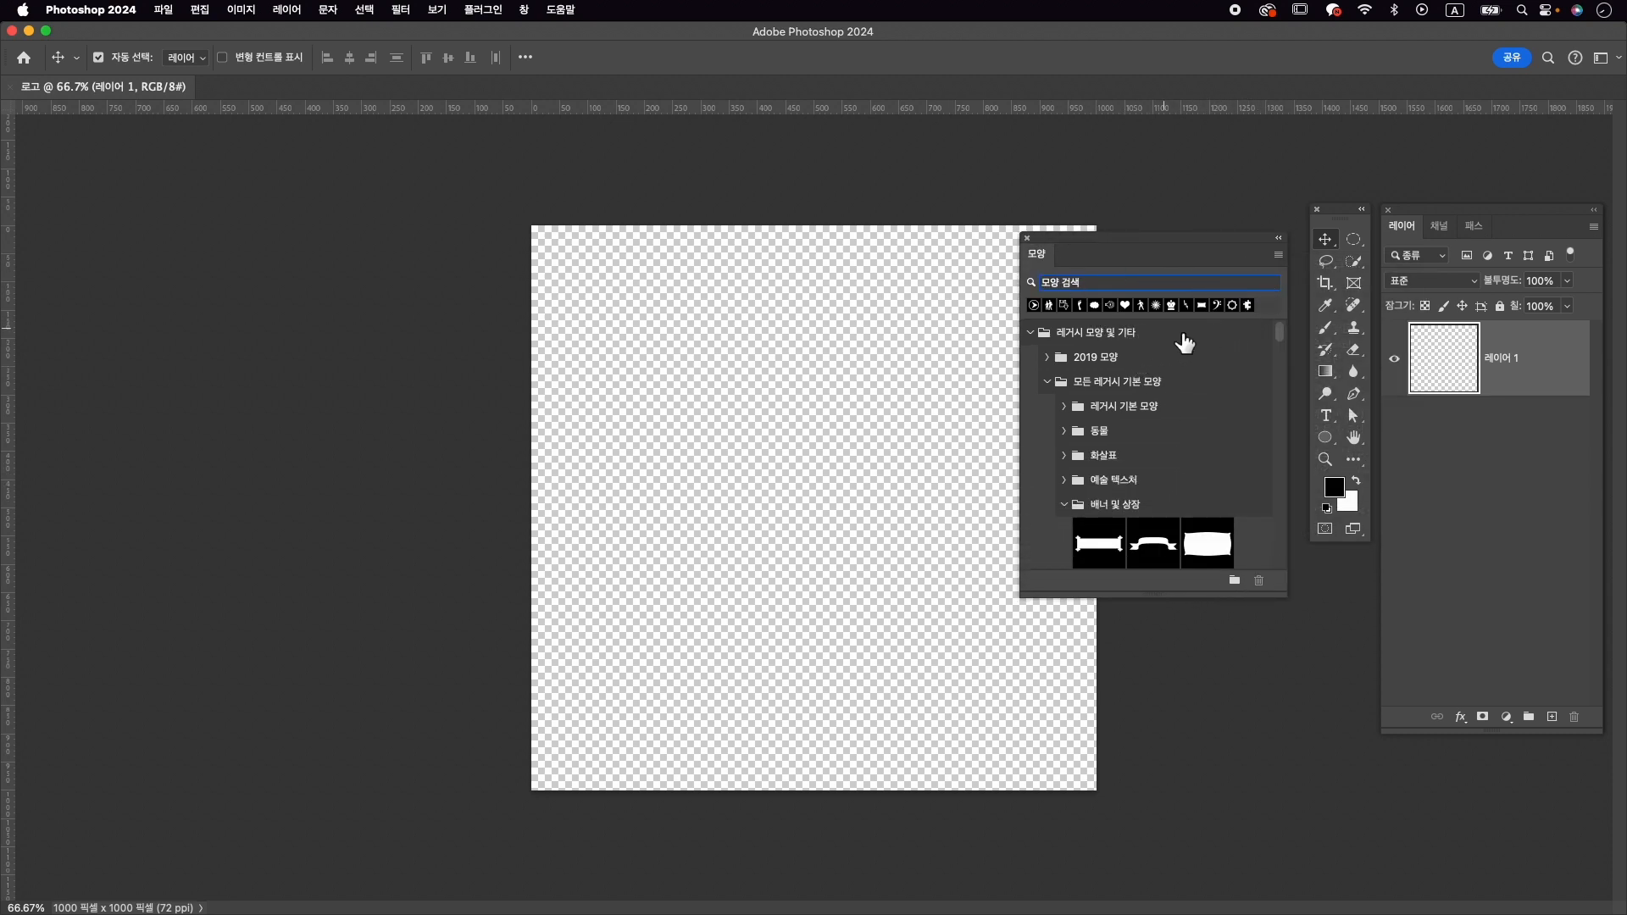
Step: Delete the shape groups 레거시 모양 및 기타 and 20-heart-custom-shapes, accepting the deletion
left_click(1030, 333)
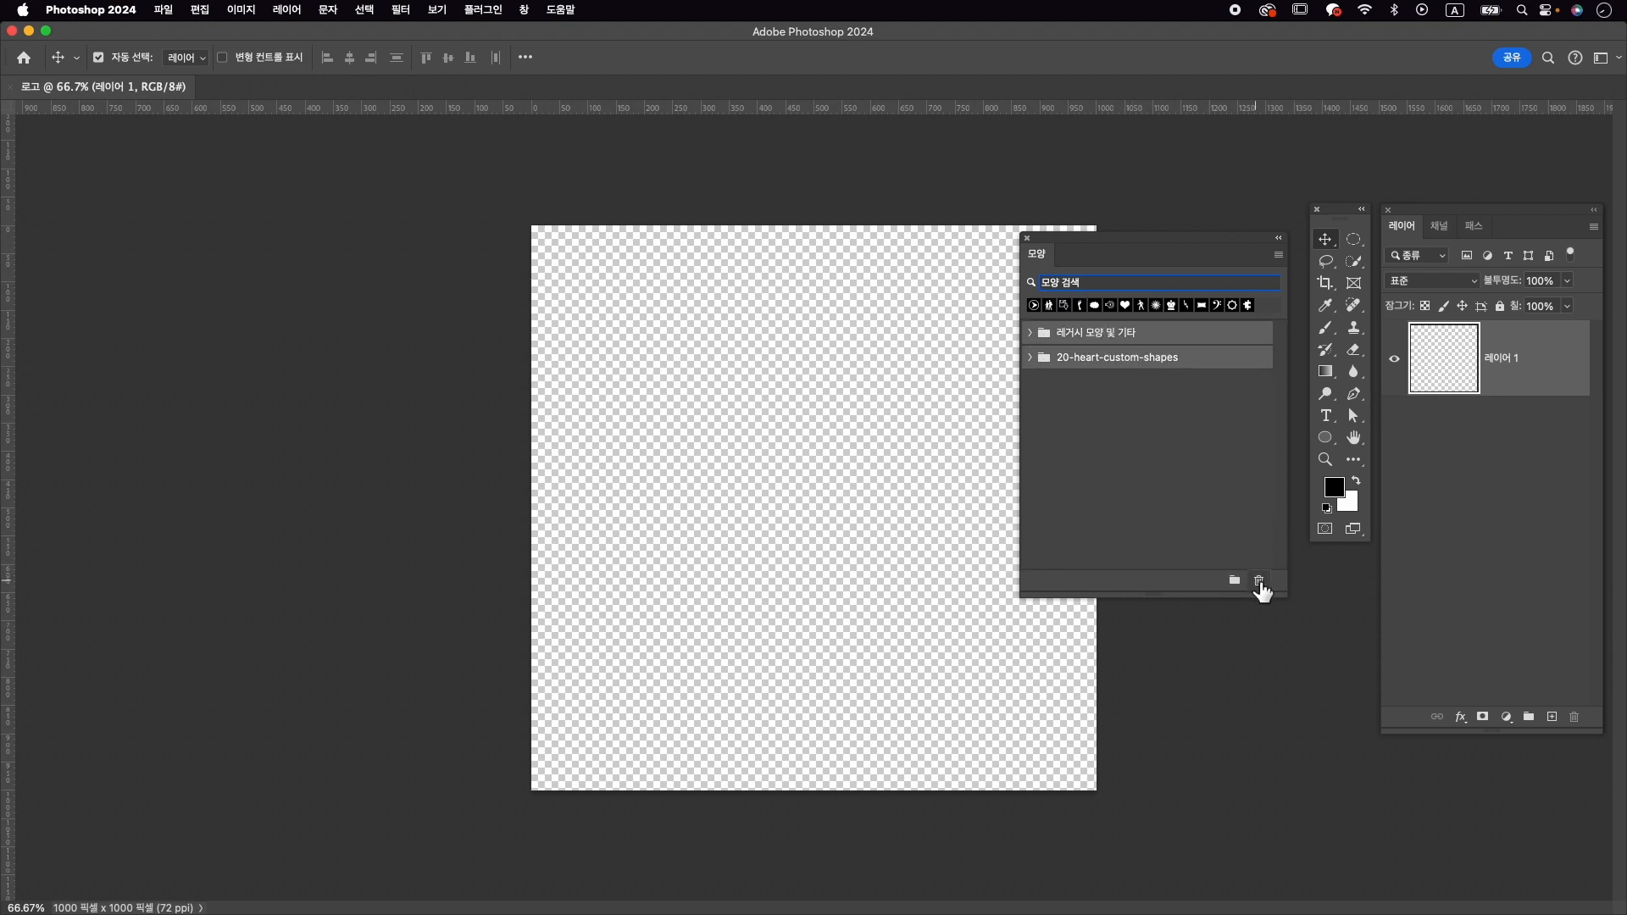
left_click(1259, 582)
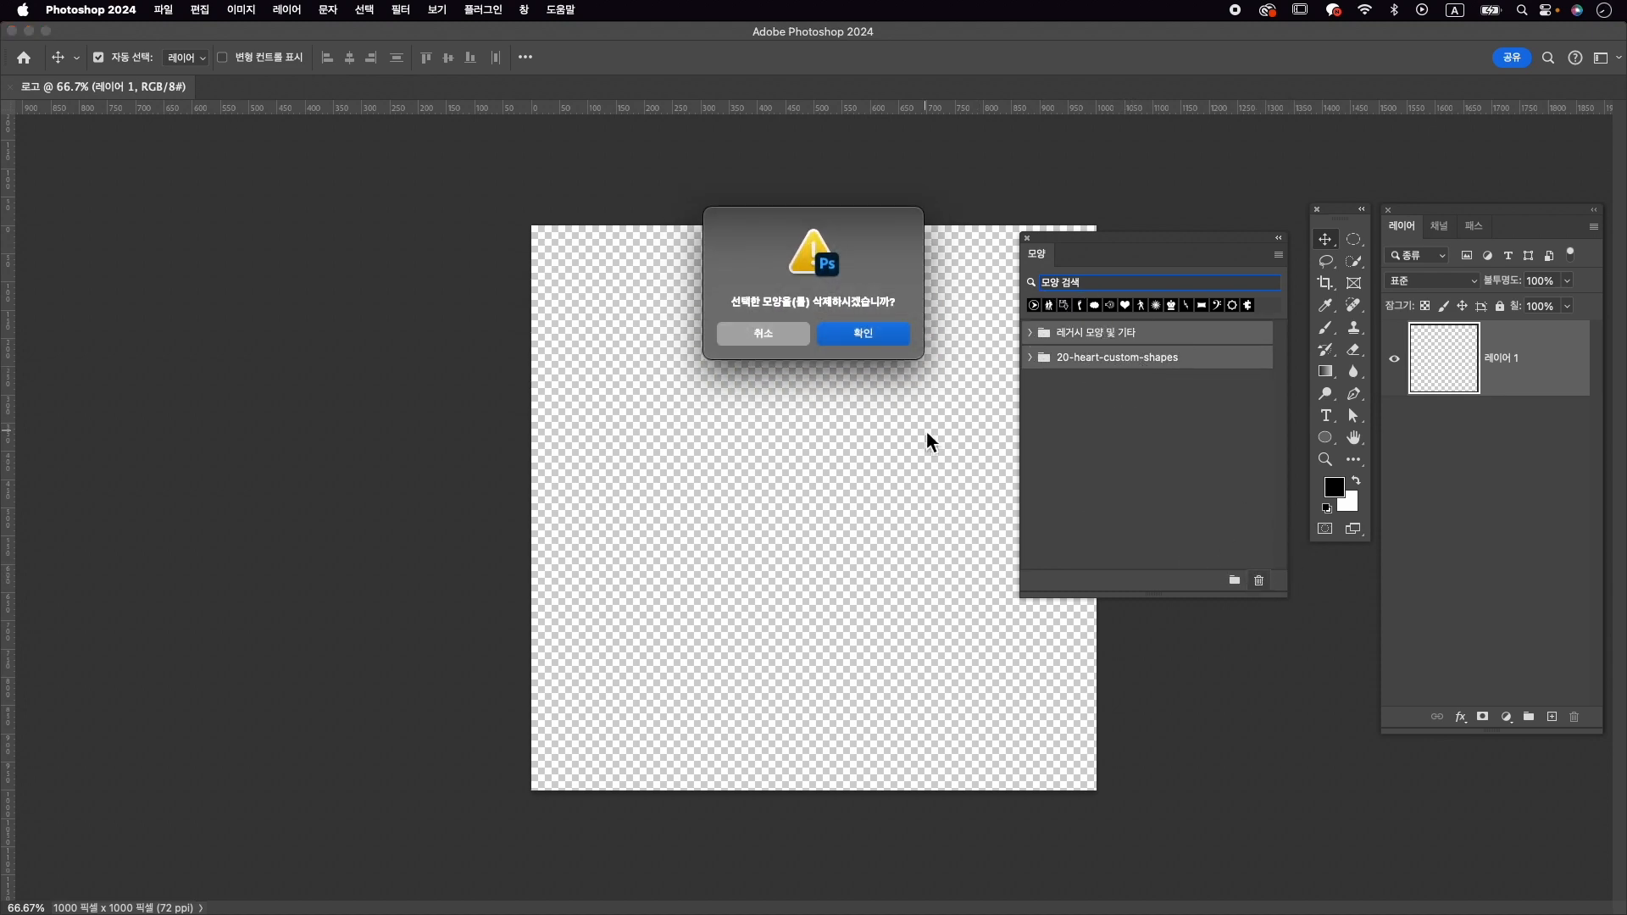
left_click(864, 334)
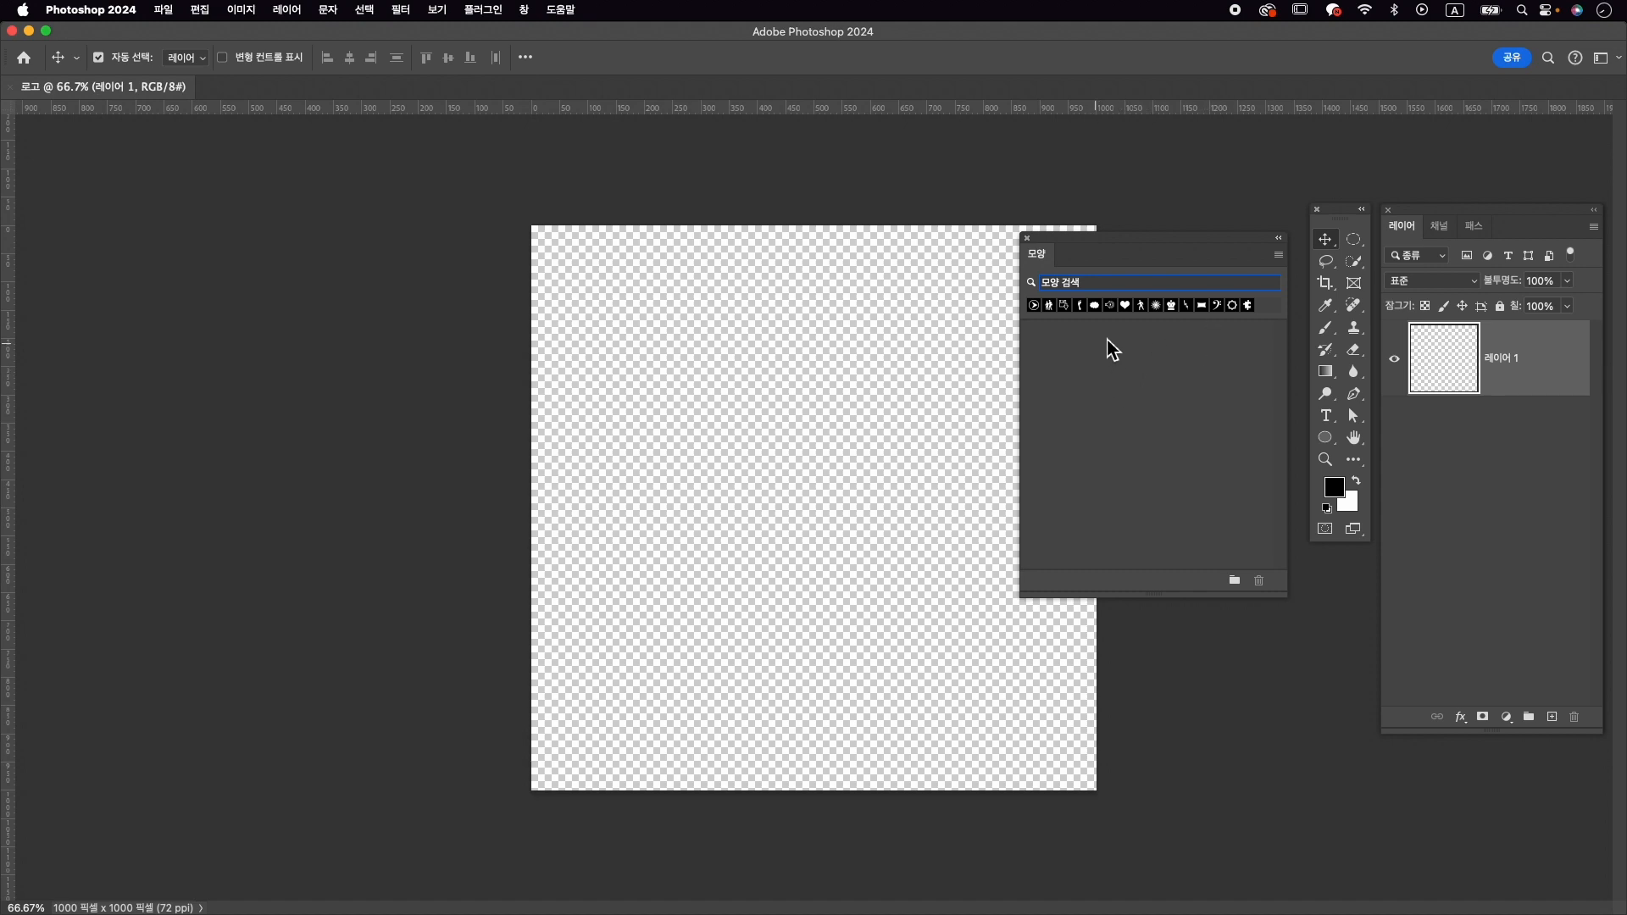
Step: Import the shape file dogs.csh from the dogs folder in the downloads into the Shapes (모양) library
left_click(1280, 256)
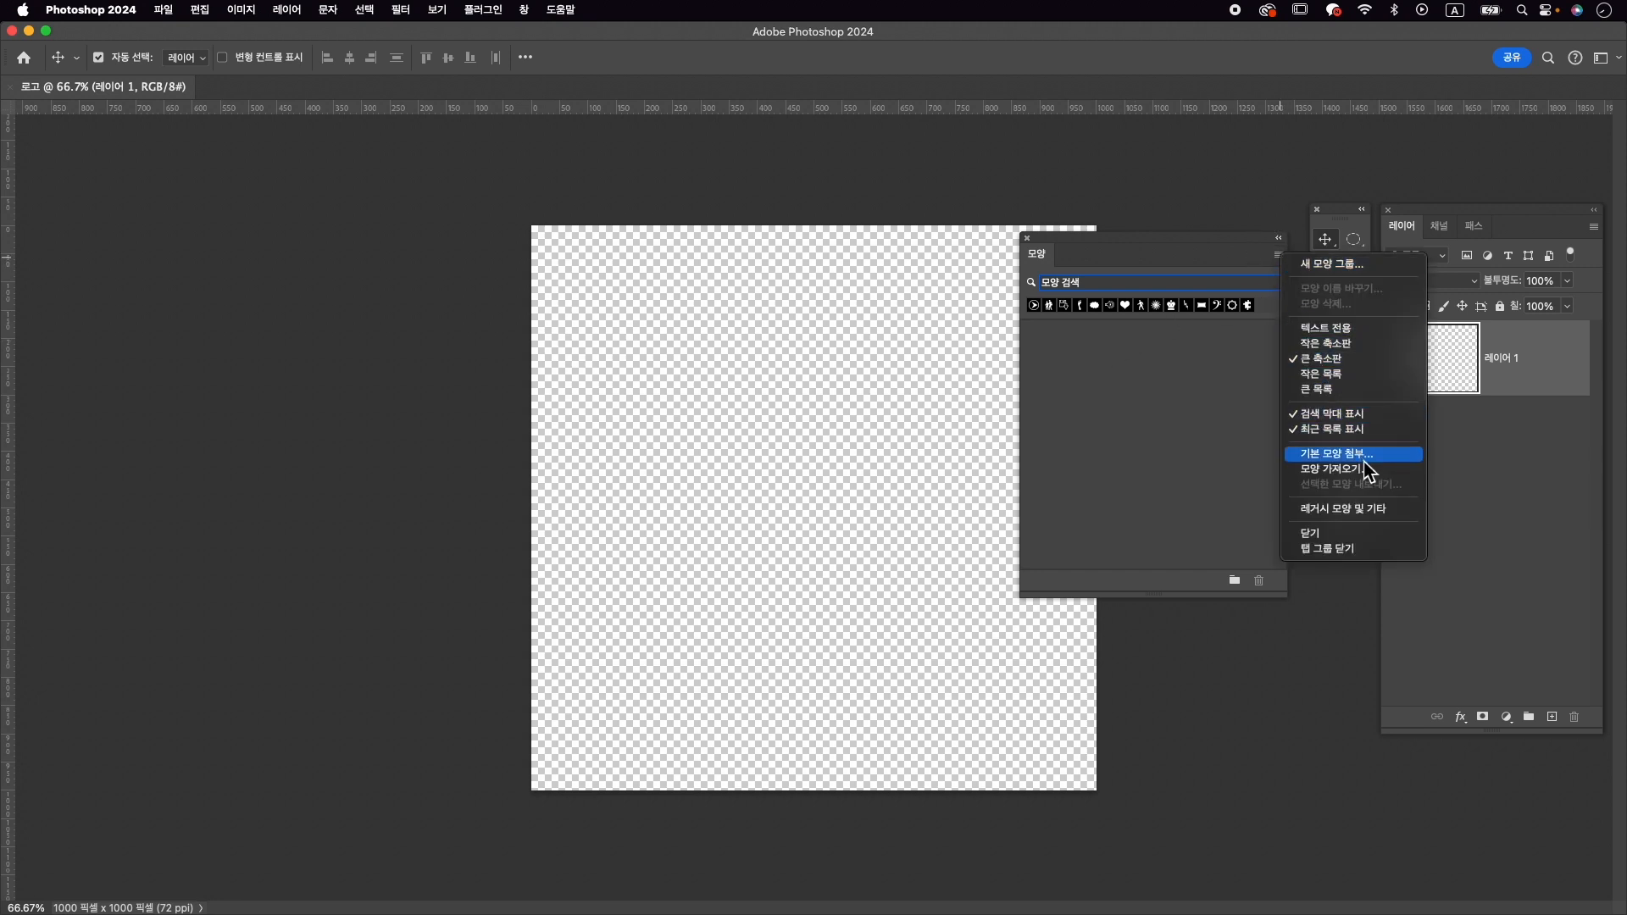
left_click(1379, 470)
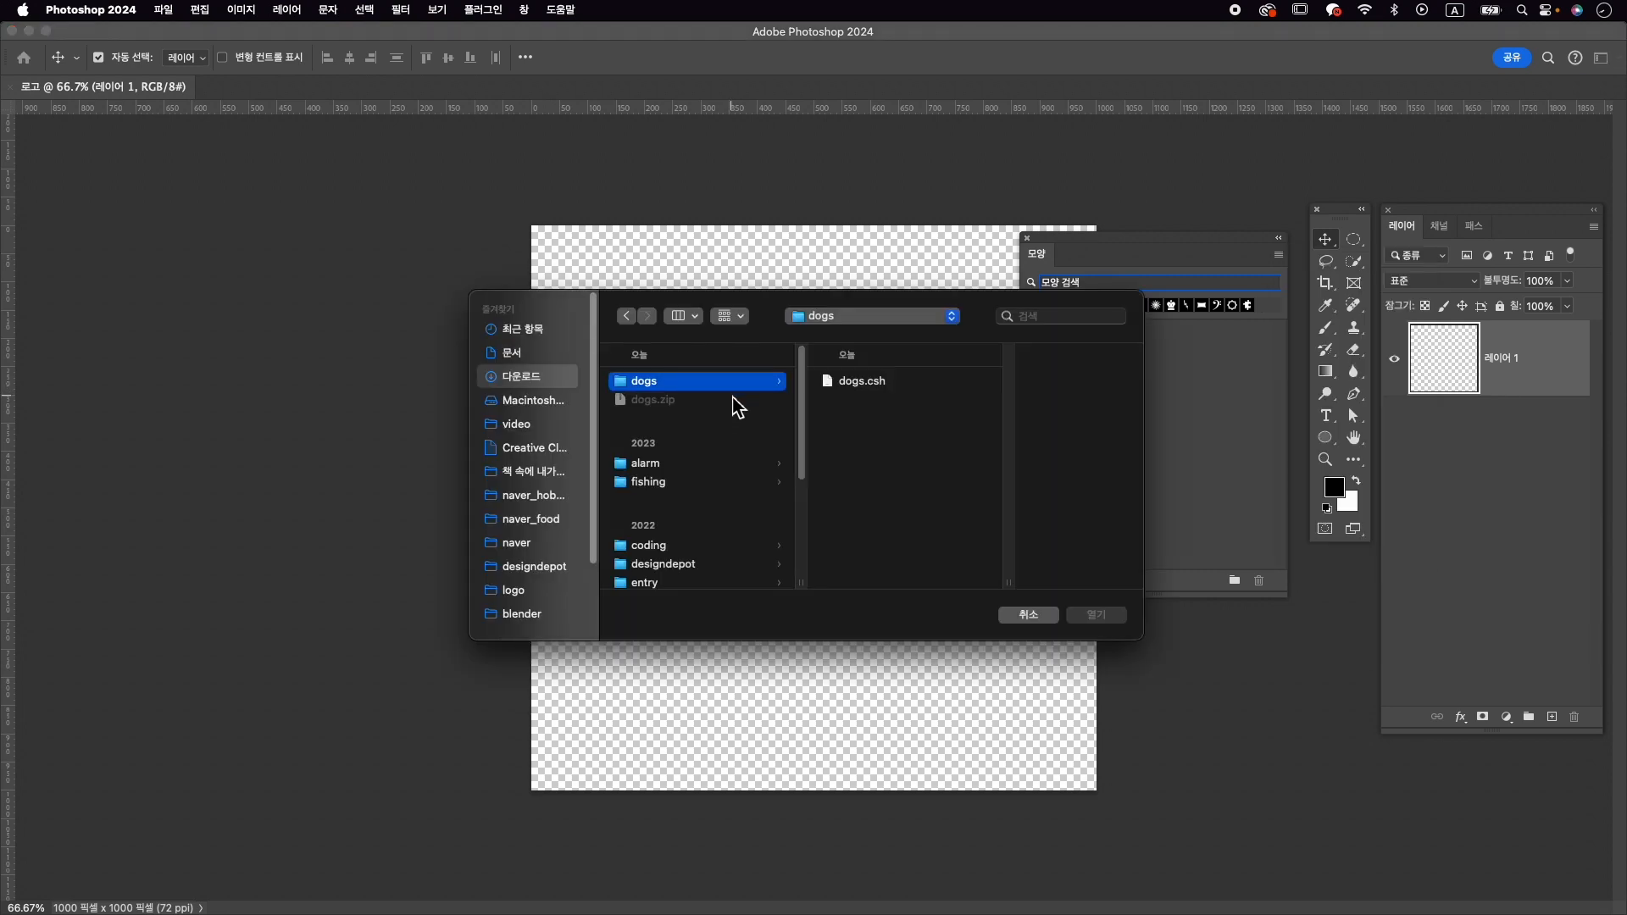
left_click(882, 390)
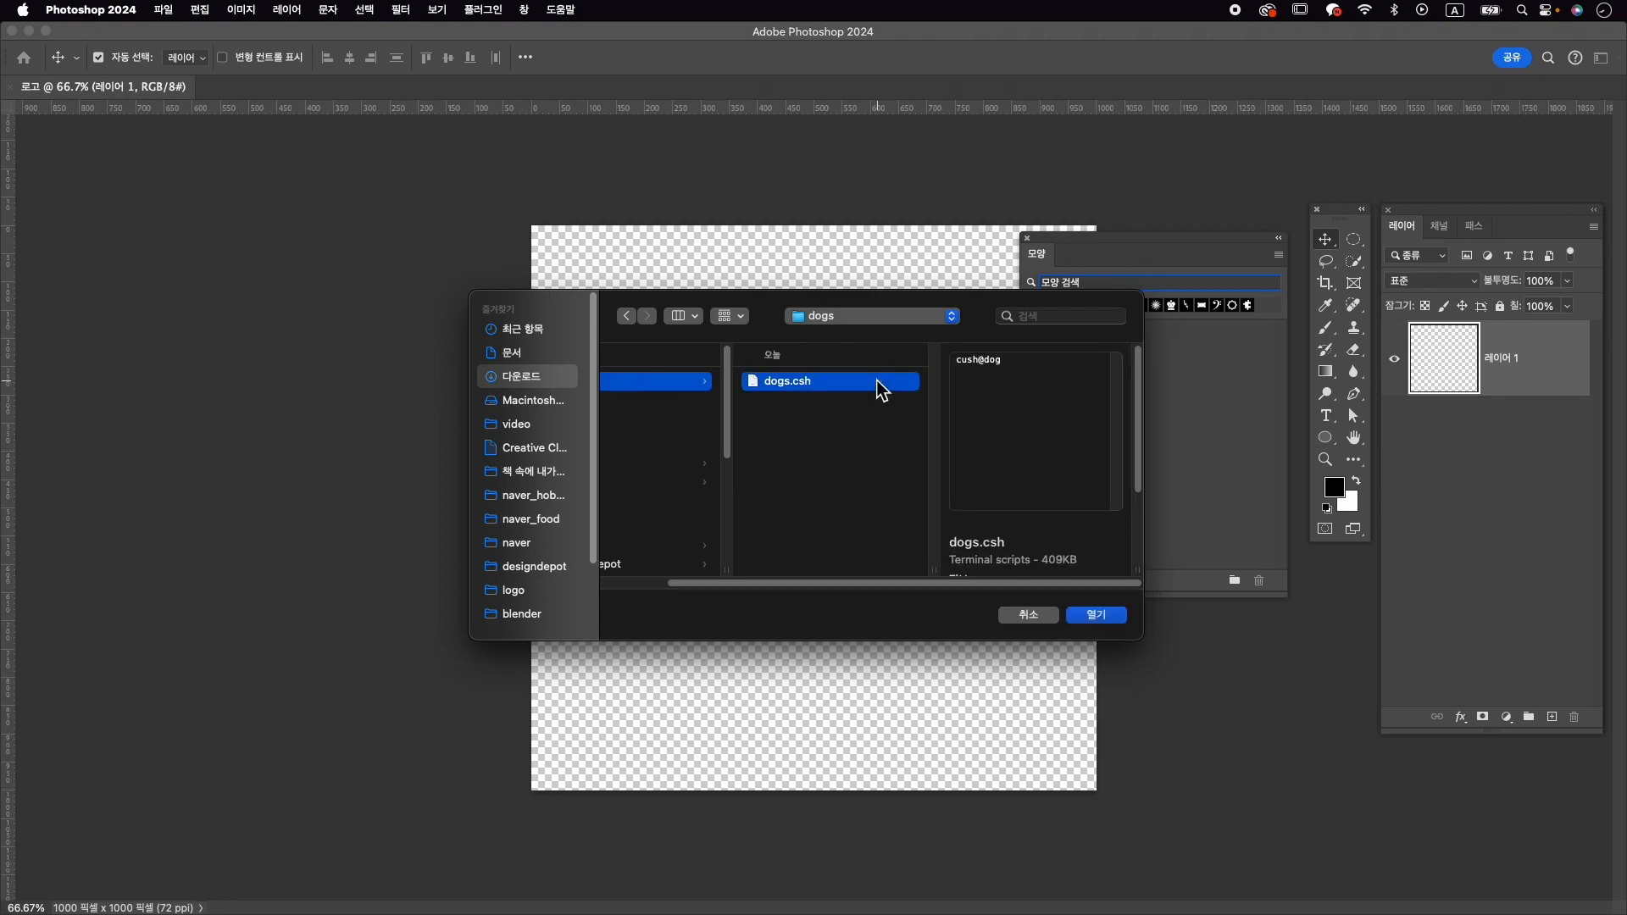
left_click(1094, 616)
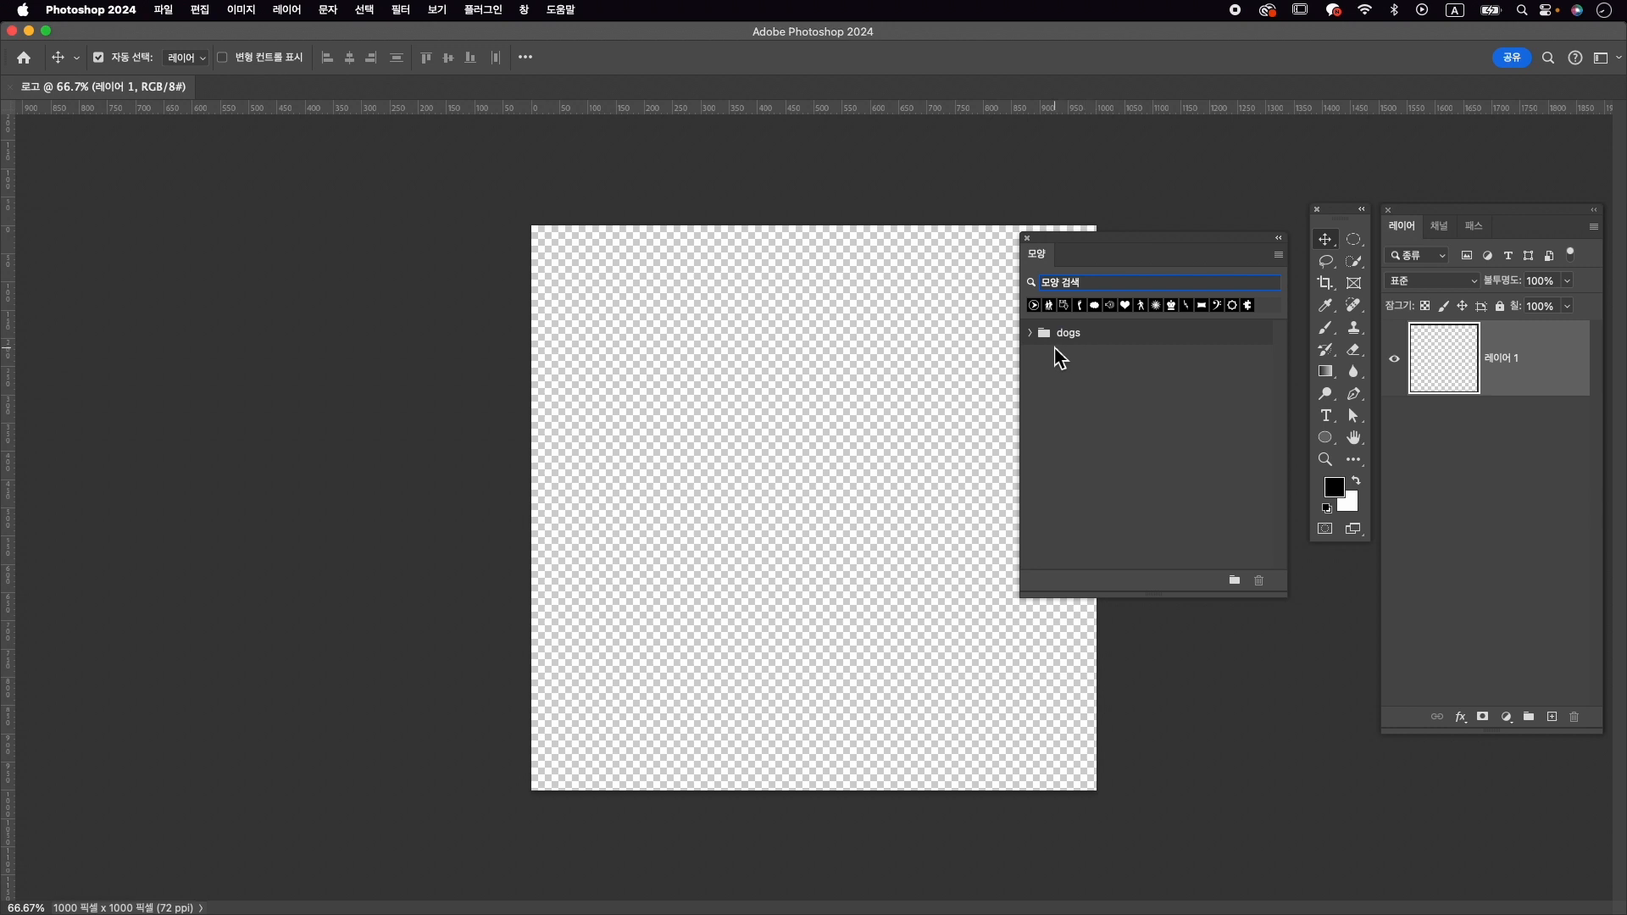
Step: Expand the dogs shape group, enlarge the Shapes window and place it in the empty area beside the canvas
left_click(1030, 332)
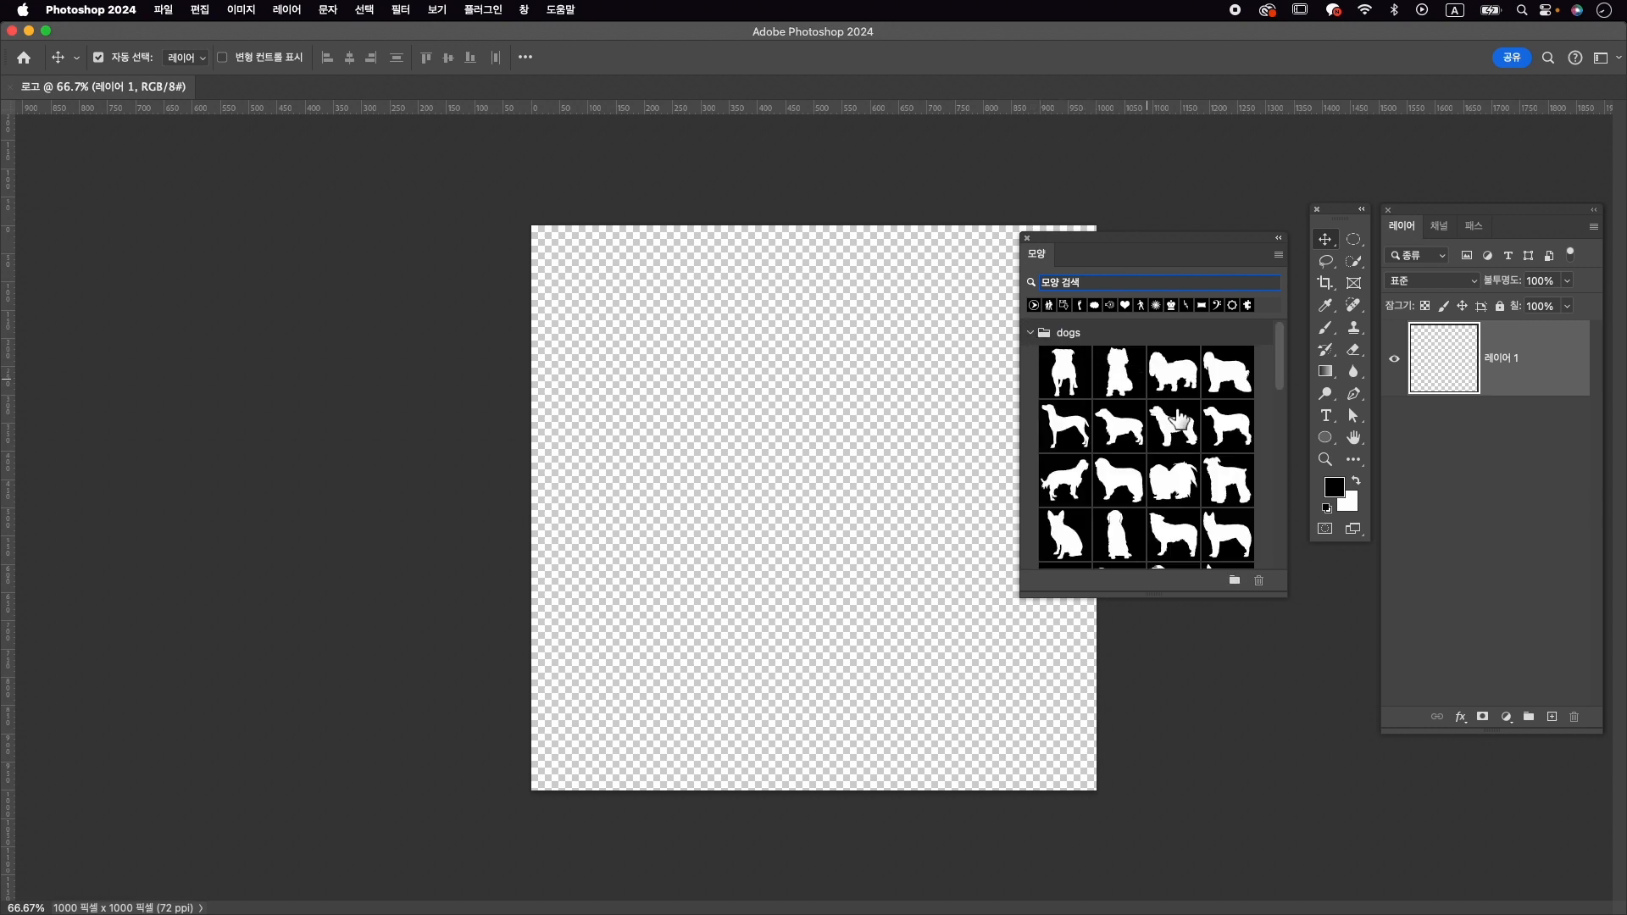
left_click_drag(1290, 603, 1346, 729)
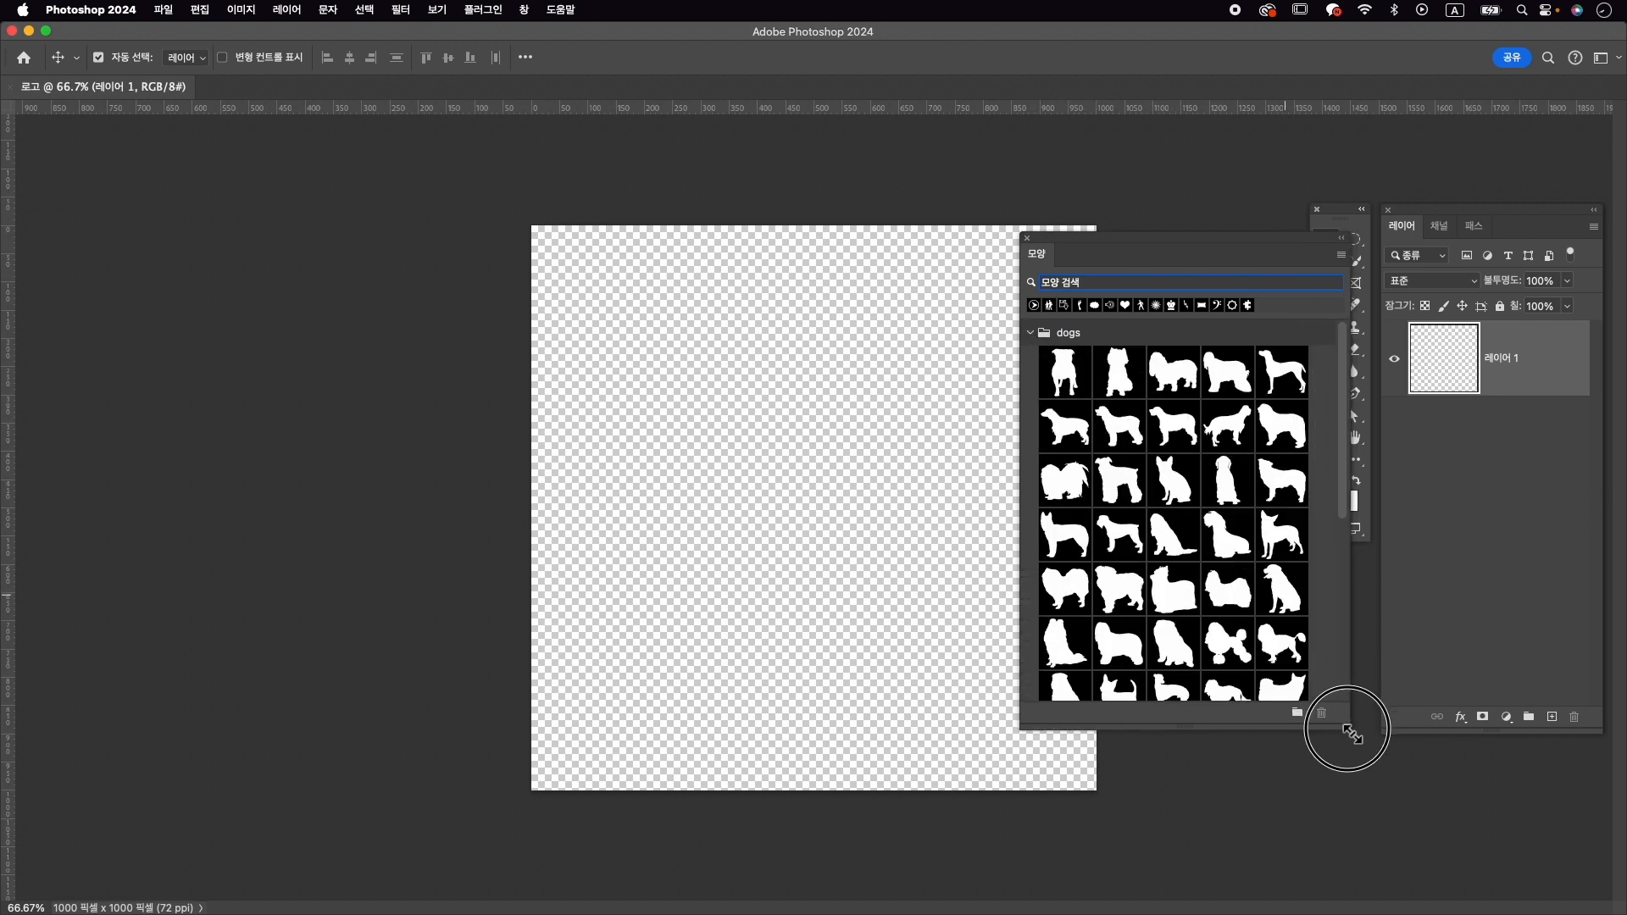
left_click_drag(1228, 243, 349, 202)
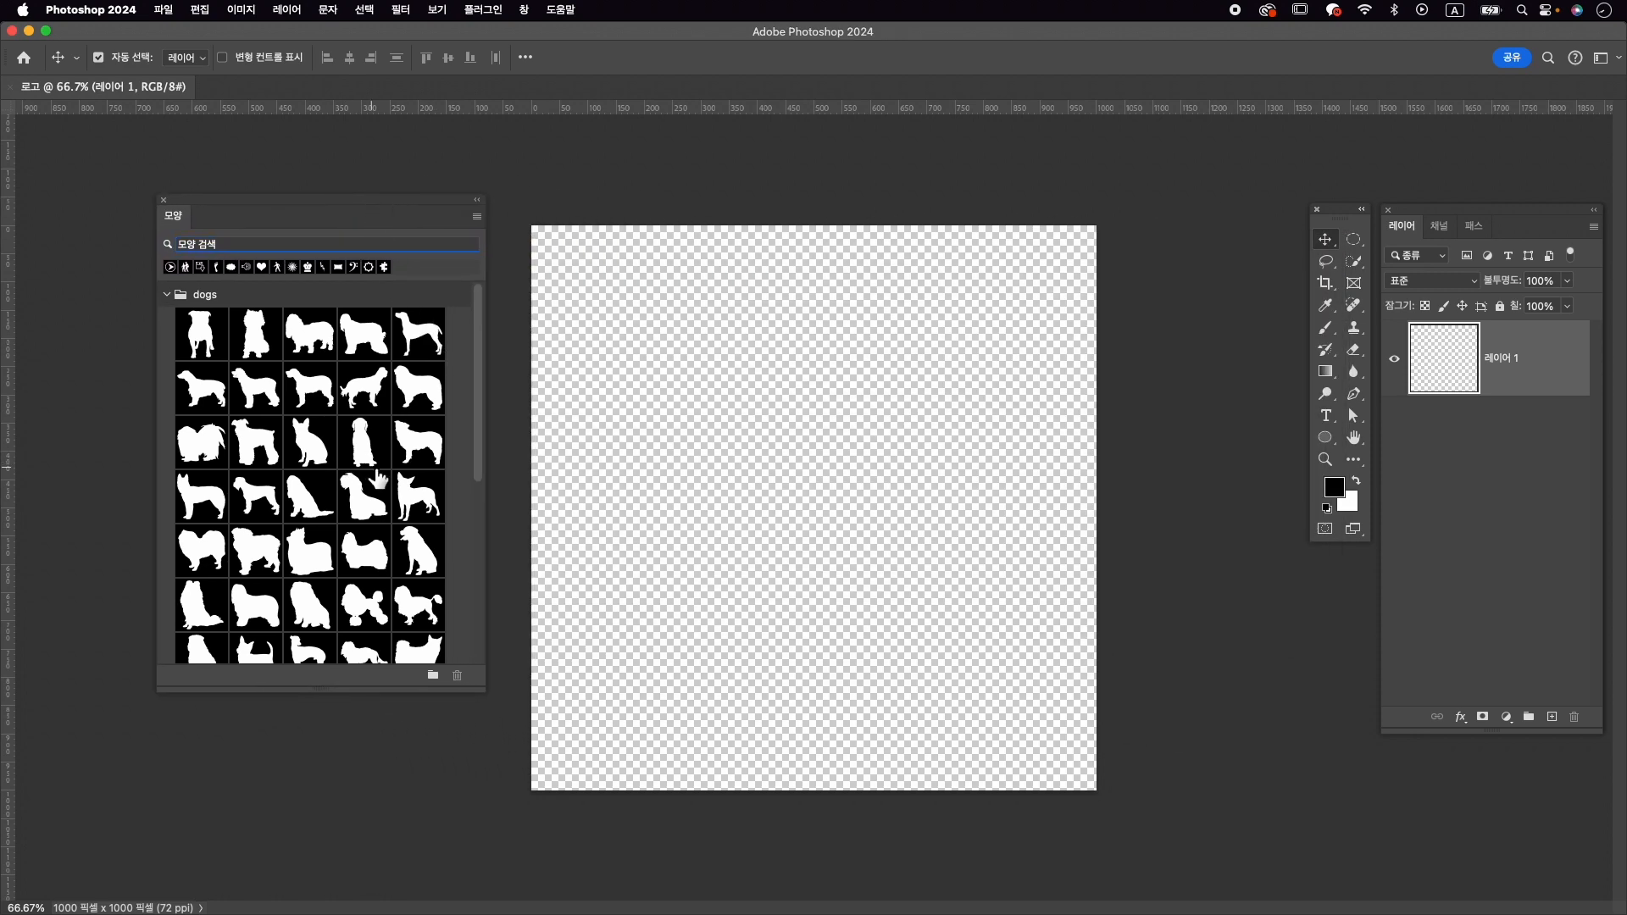
Step: Select the sitting dog silhouette with its mouth open in the dogs group and bring the tools and Layers panels closer to the canvas
scroll(377, 479, "down", 2)
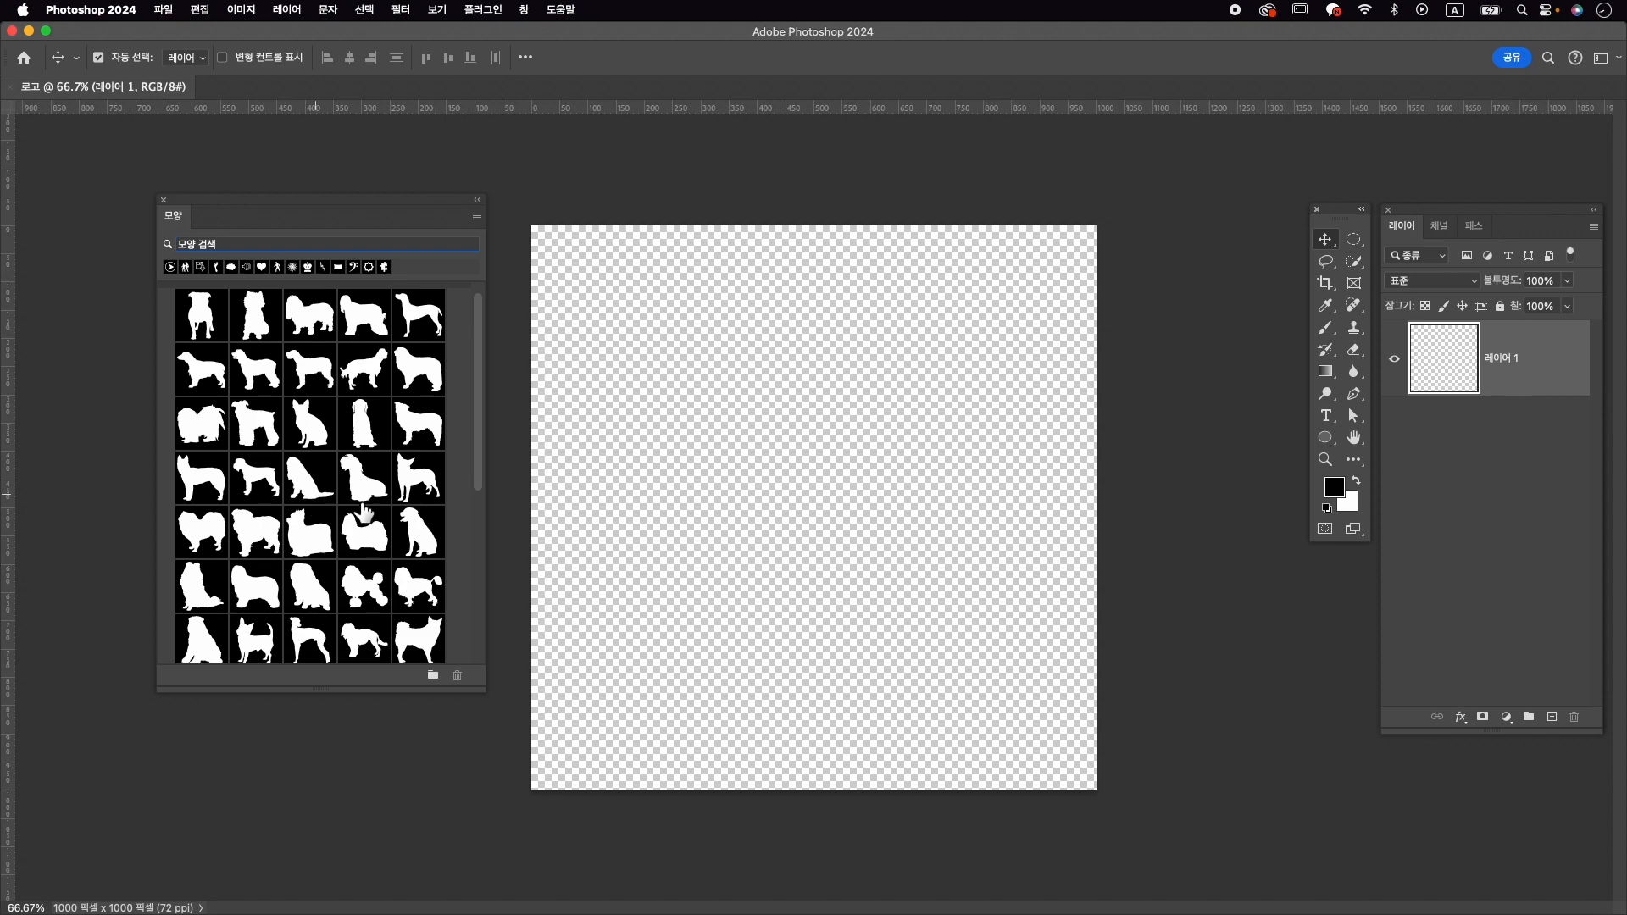
left_click(419, 536)
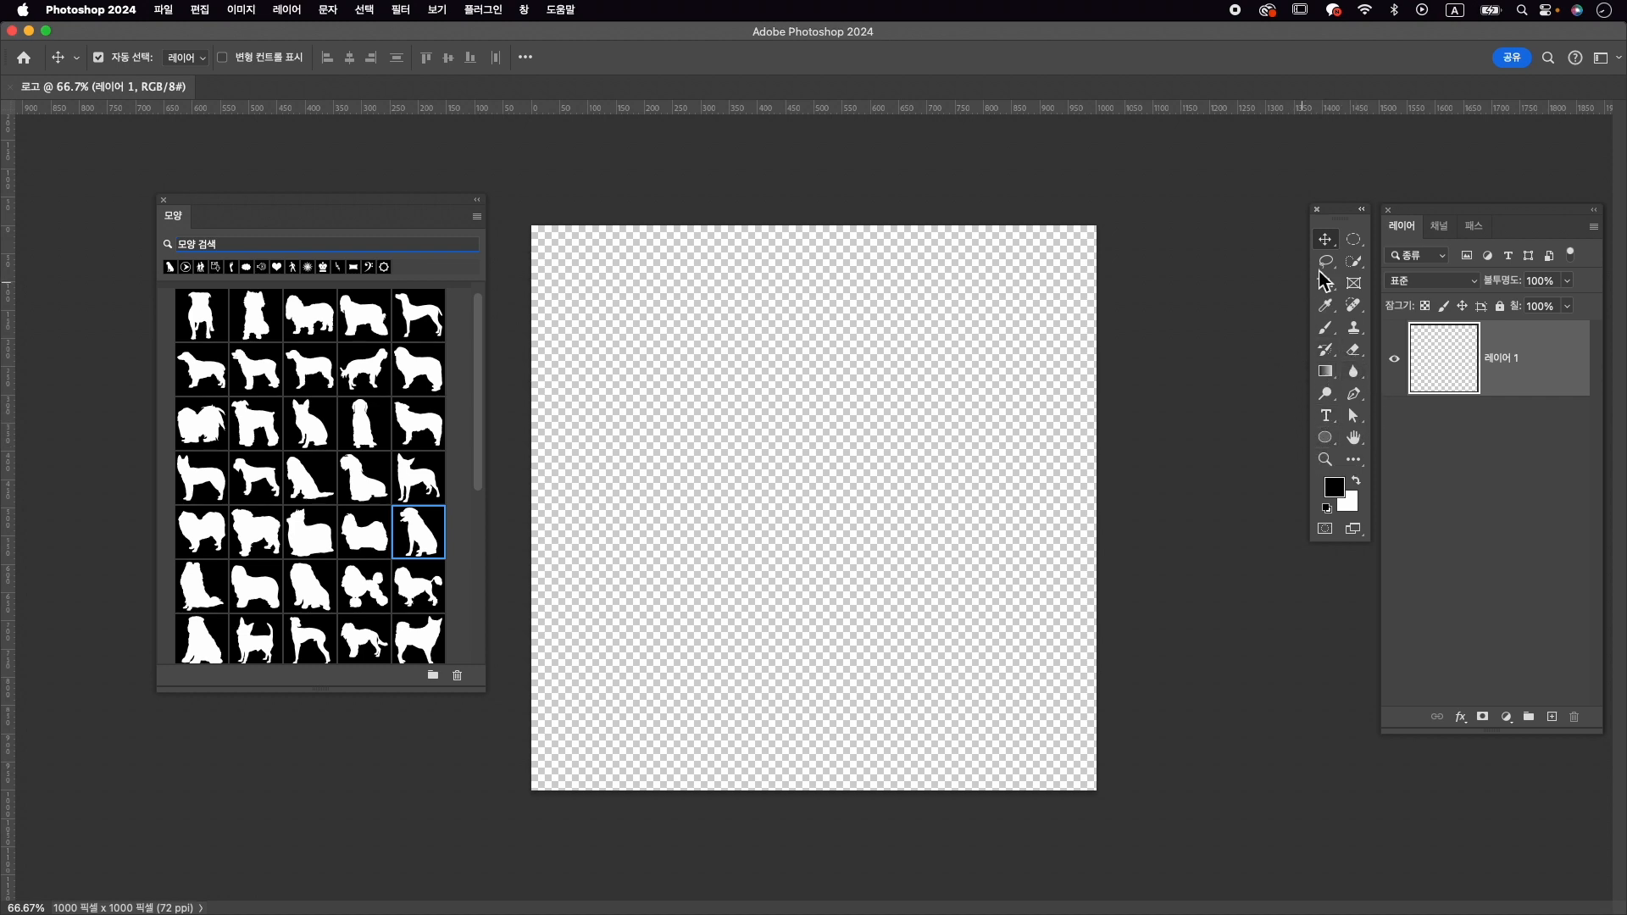
left_click_drag(1348, 223, 1243, 273)
left_click_drag(1449, 227, 1353, 277)
Step: Switch to the Custom Shape tool (사용자 정의 모양 도구)
left_click(1223, 497)
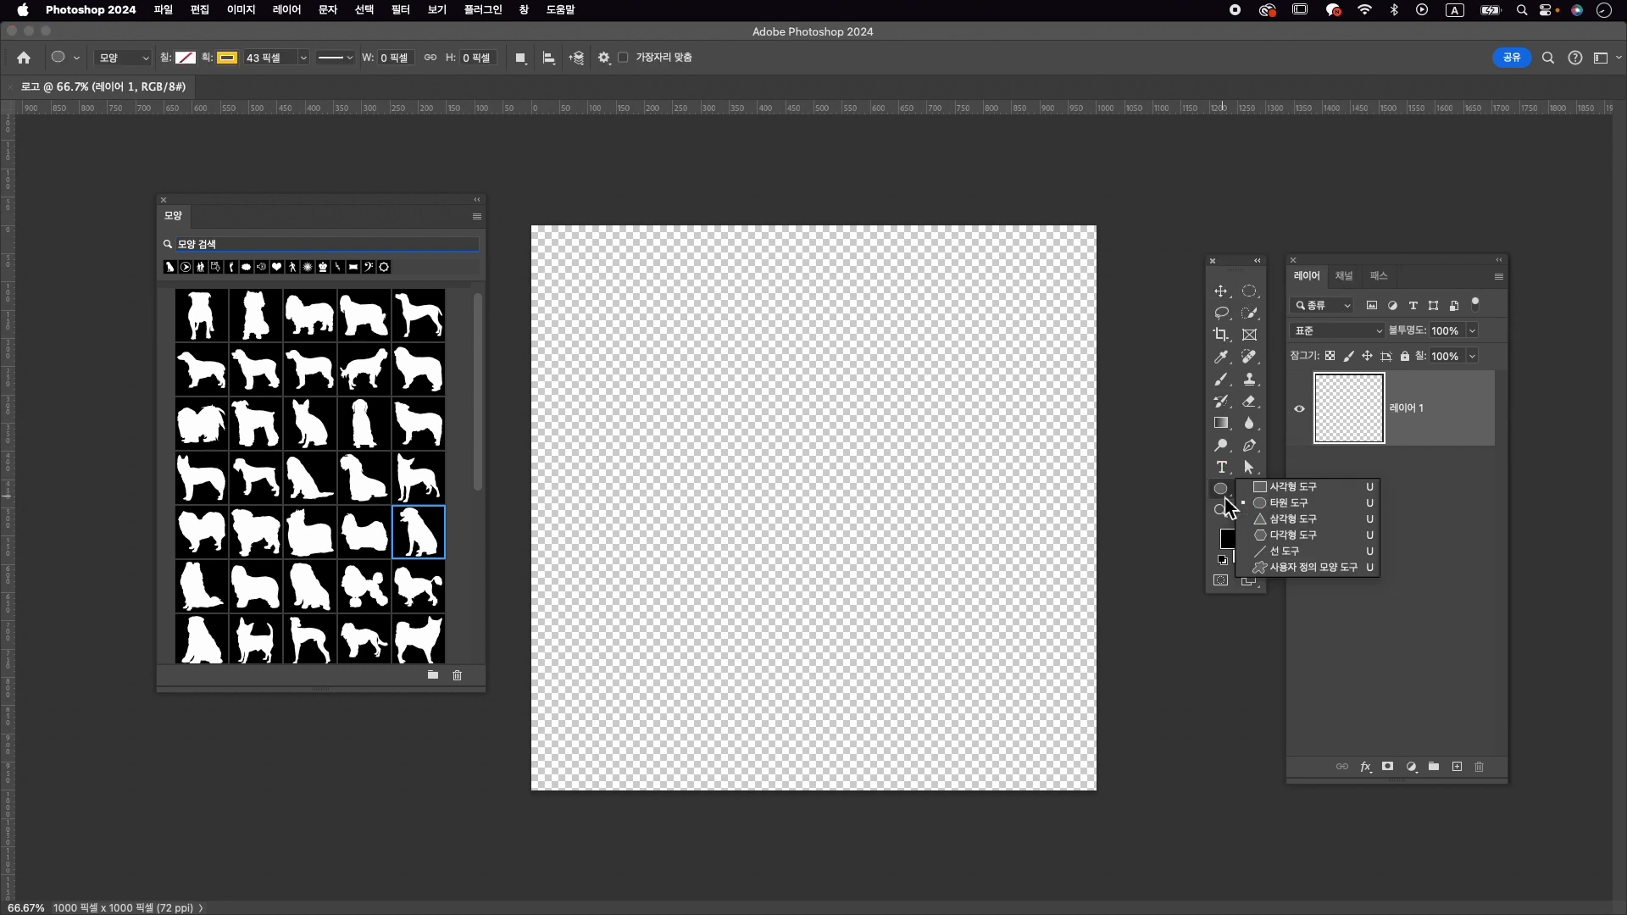
left_click(1311, 491)
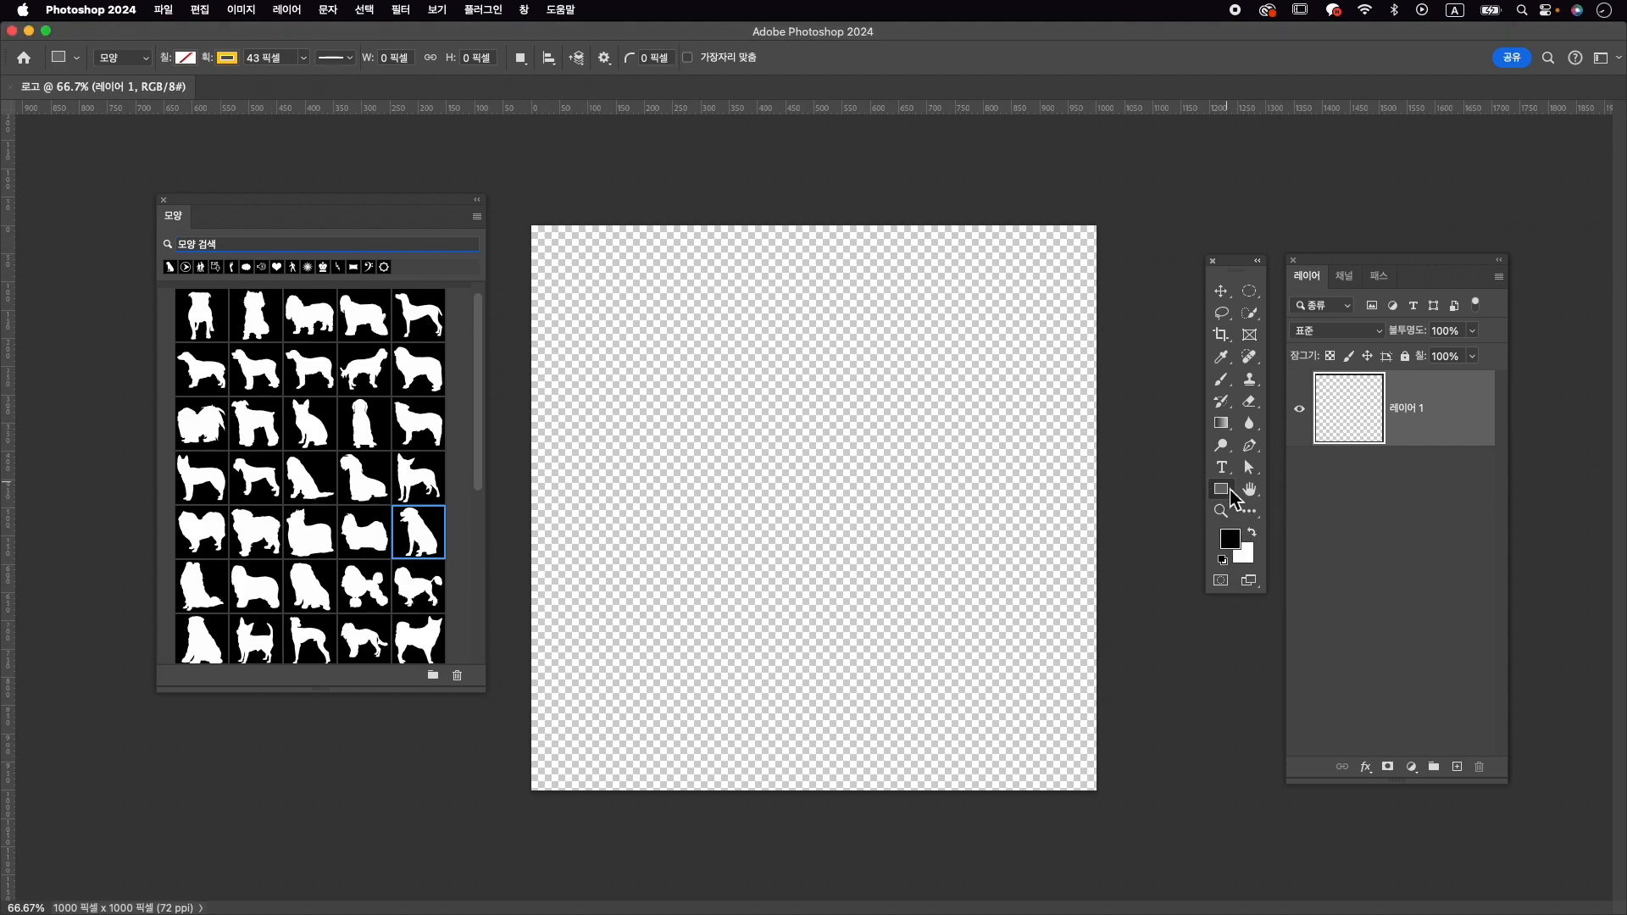
left_click(1223, 490)
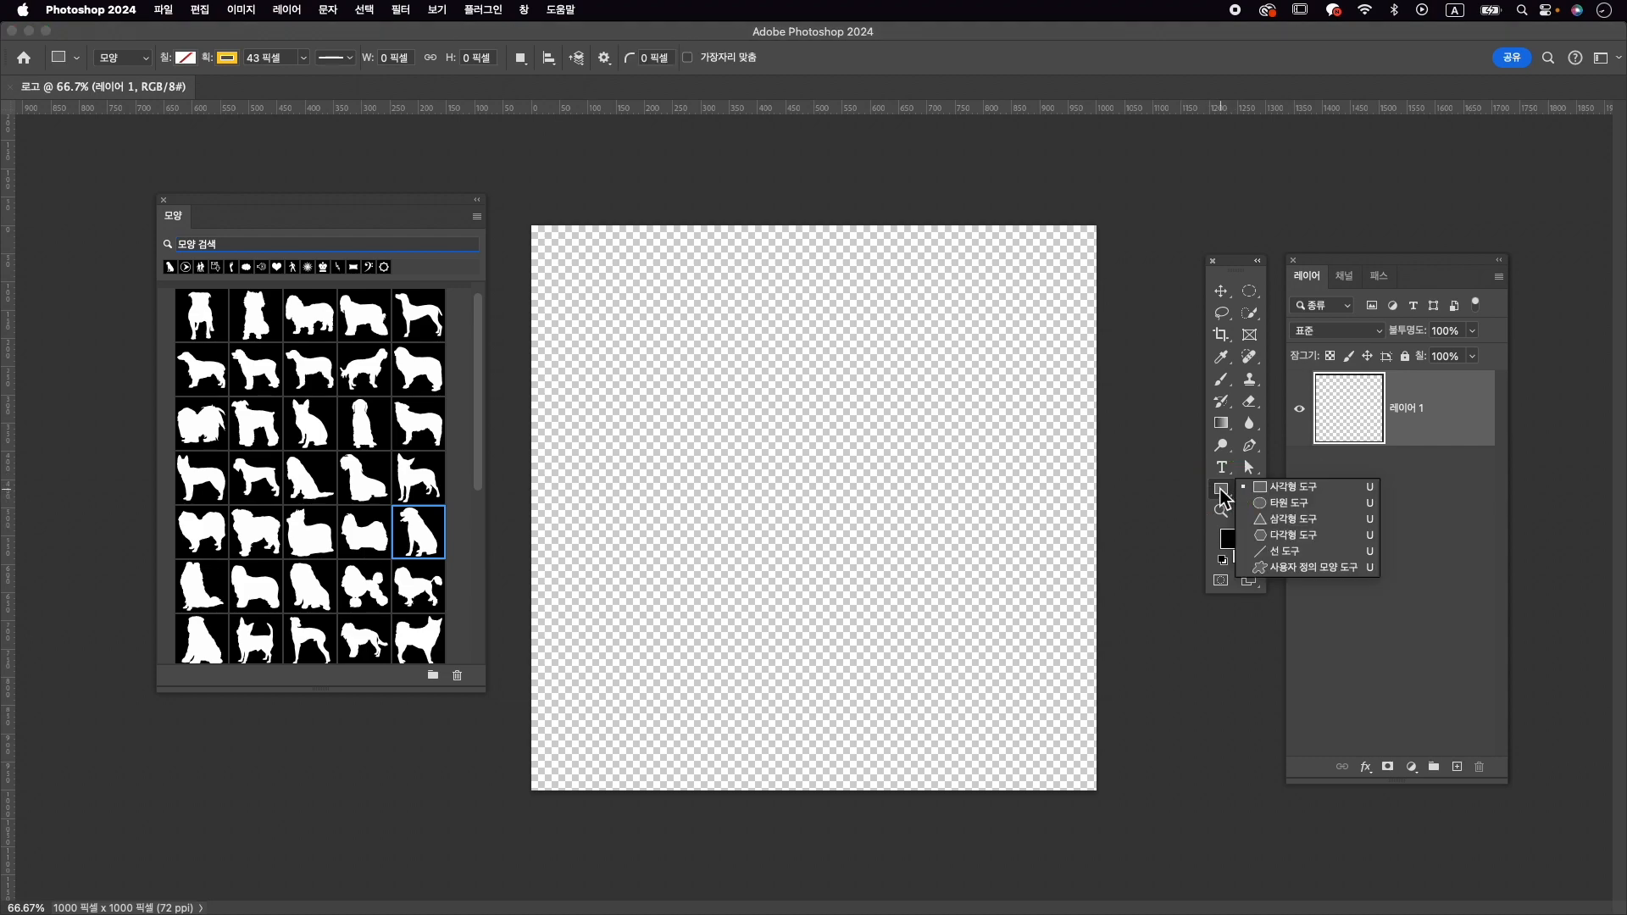
left_click(1314, 567)
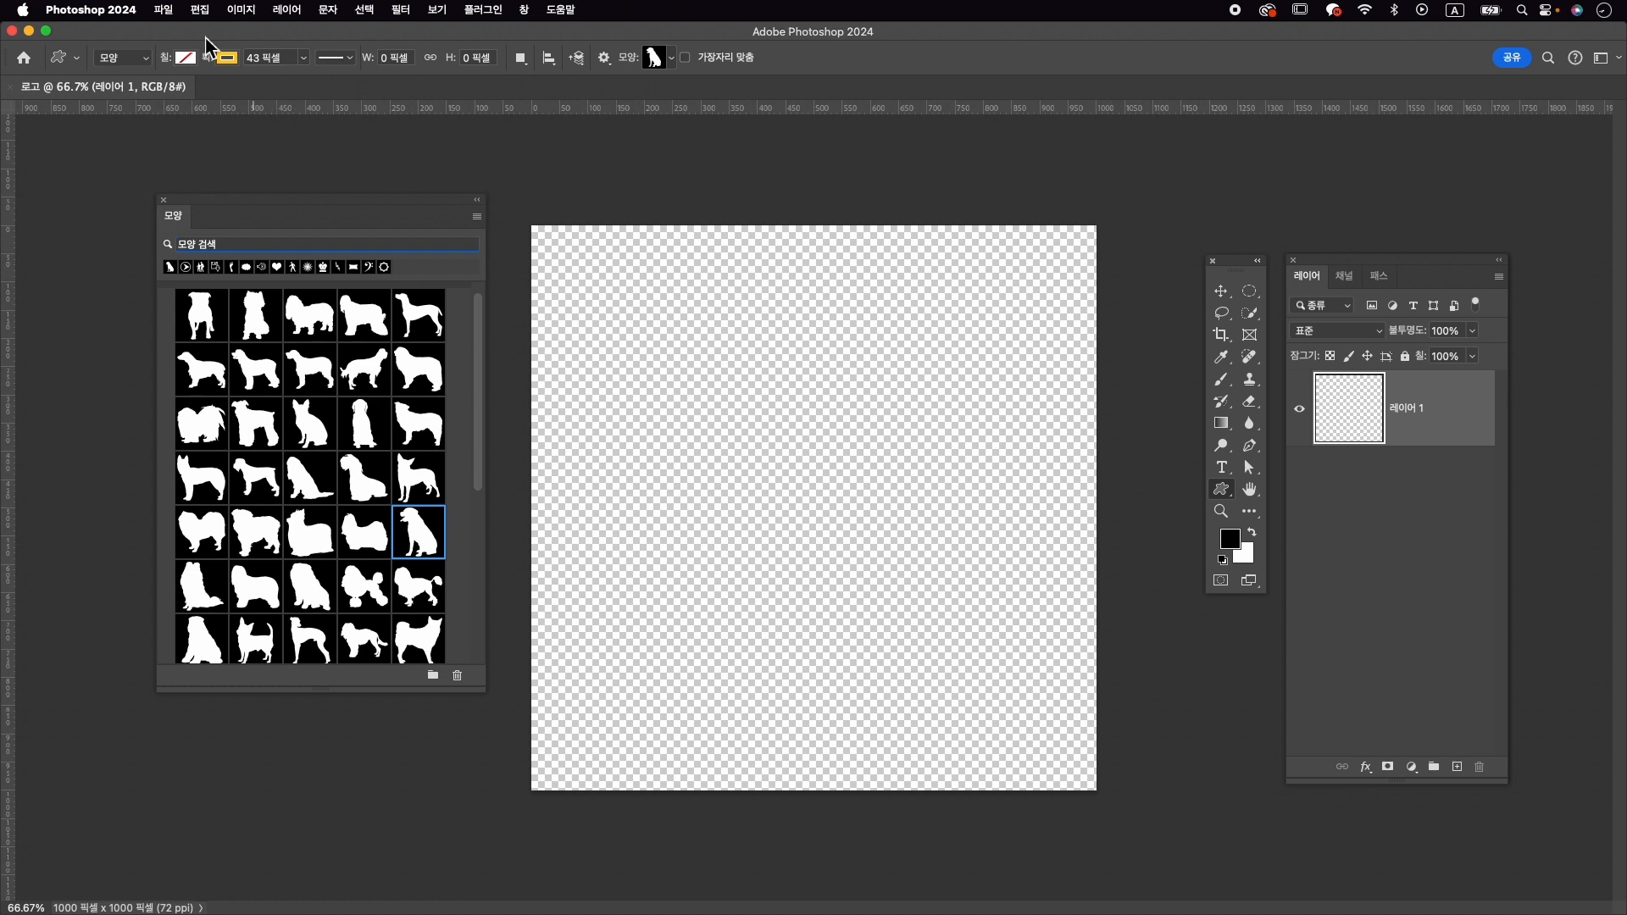
Step: Check the tool mode choices, hide the tool options (옵션) bar and display it again
left_click(142, 58)
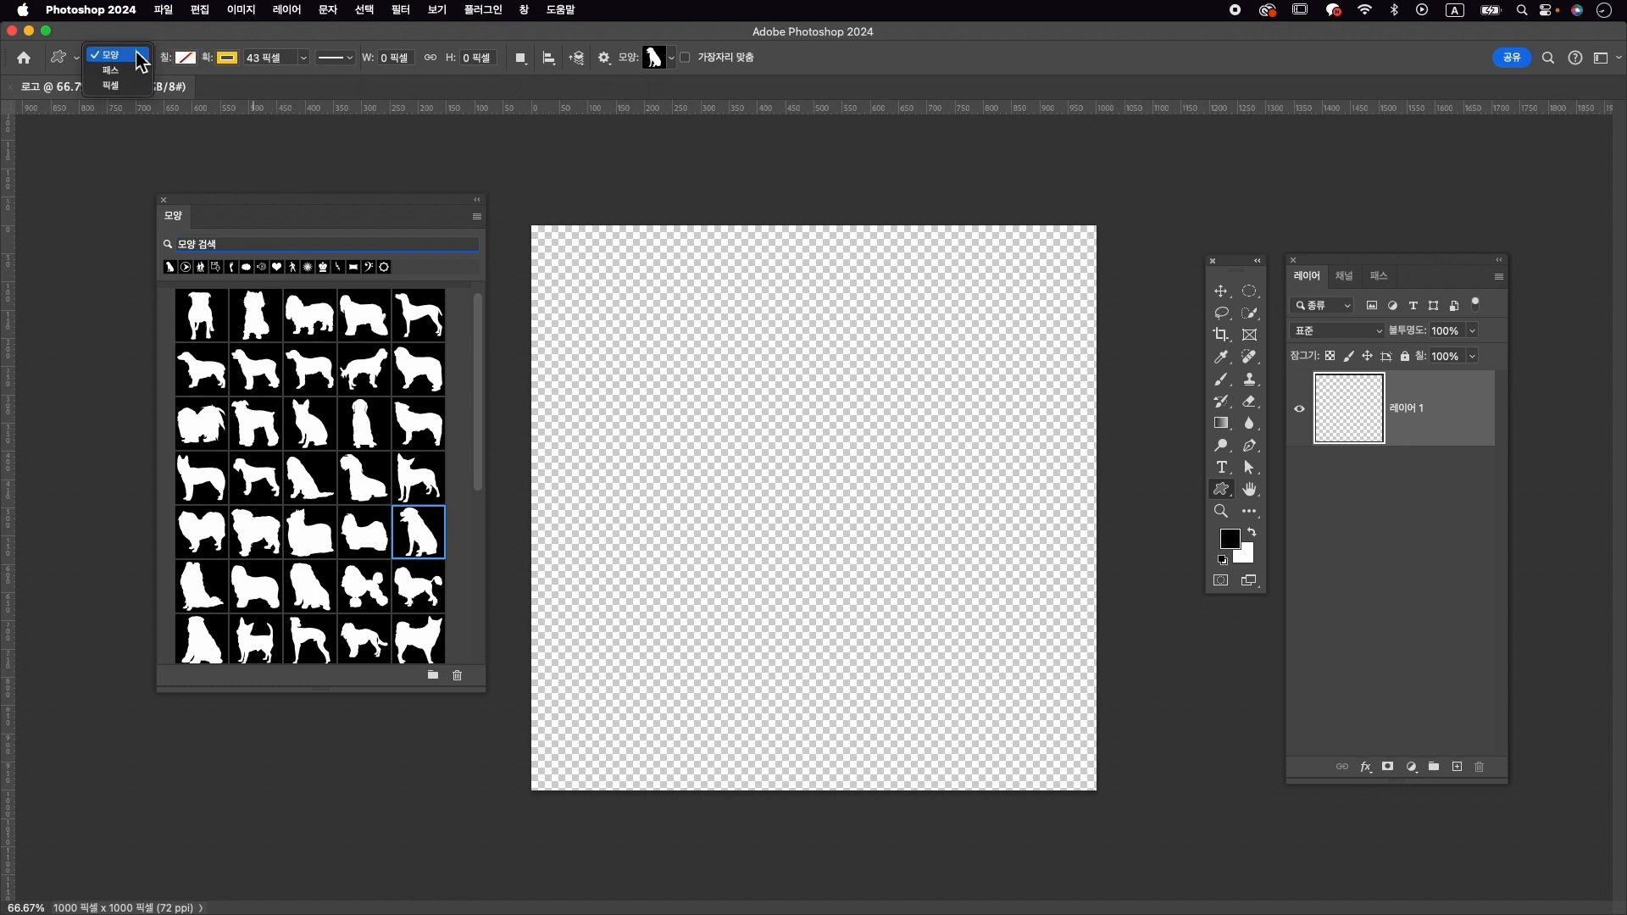
left_click(169, 39)
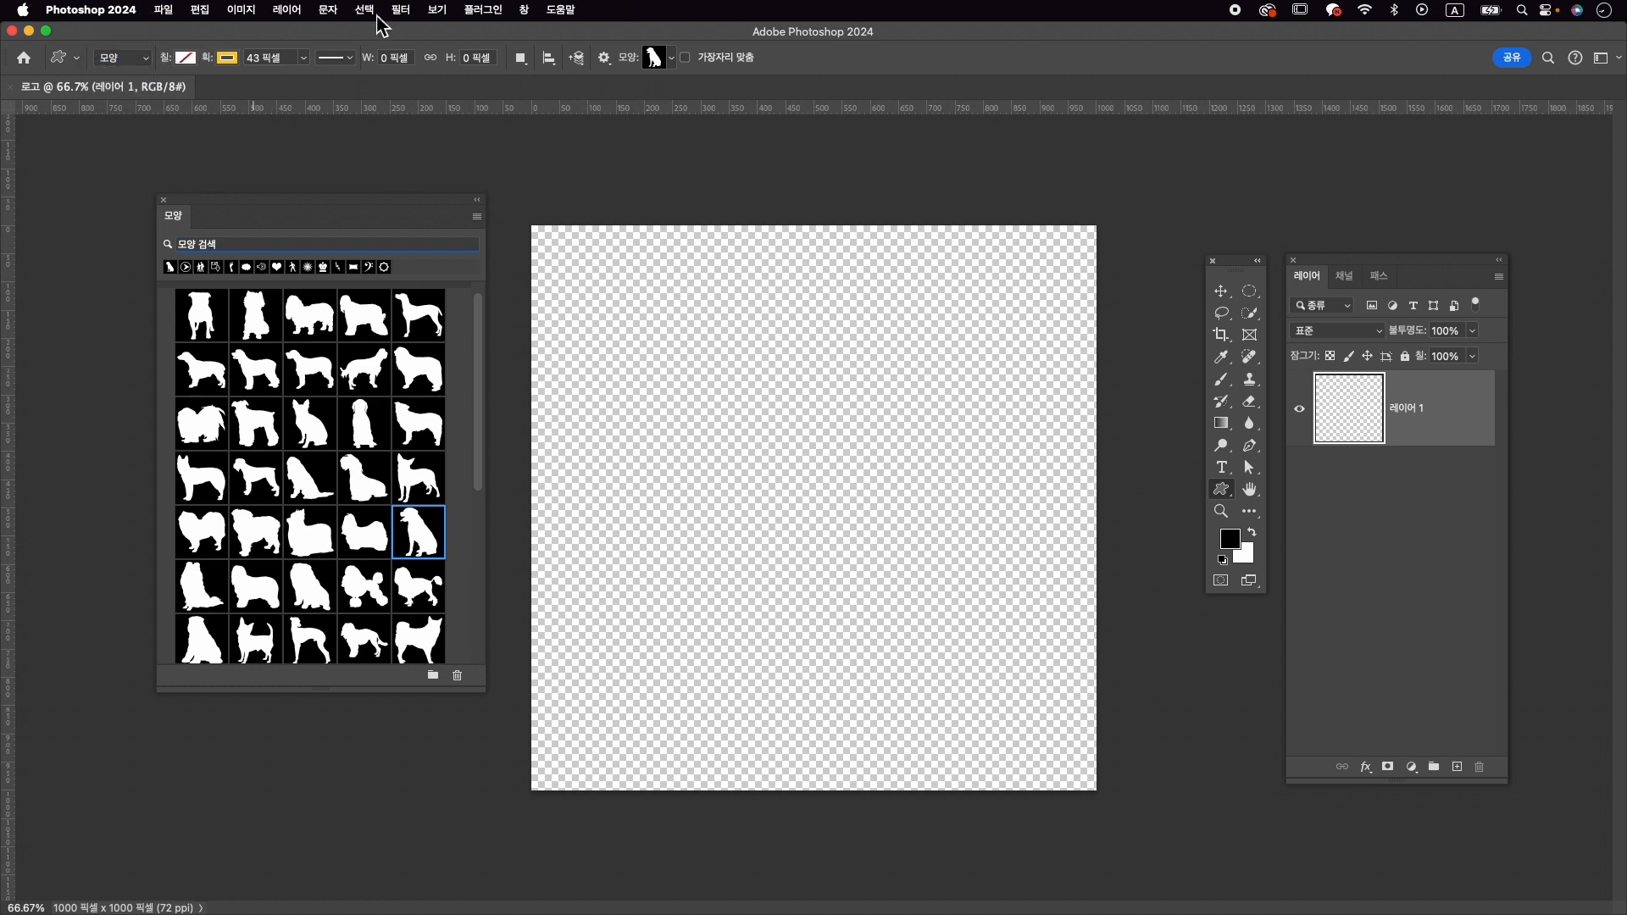
left_click(524, 10)
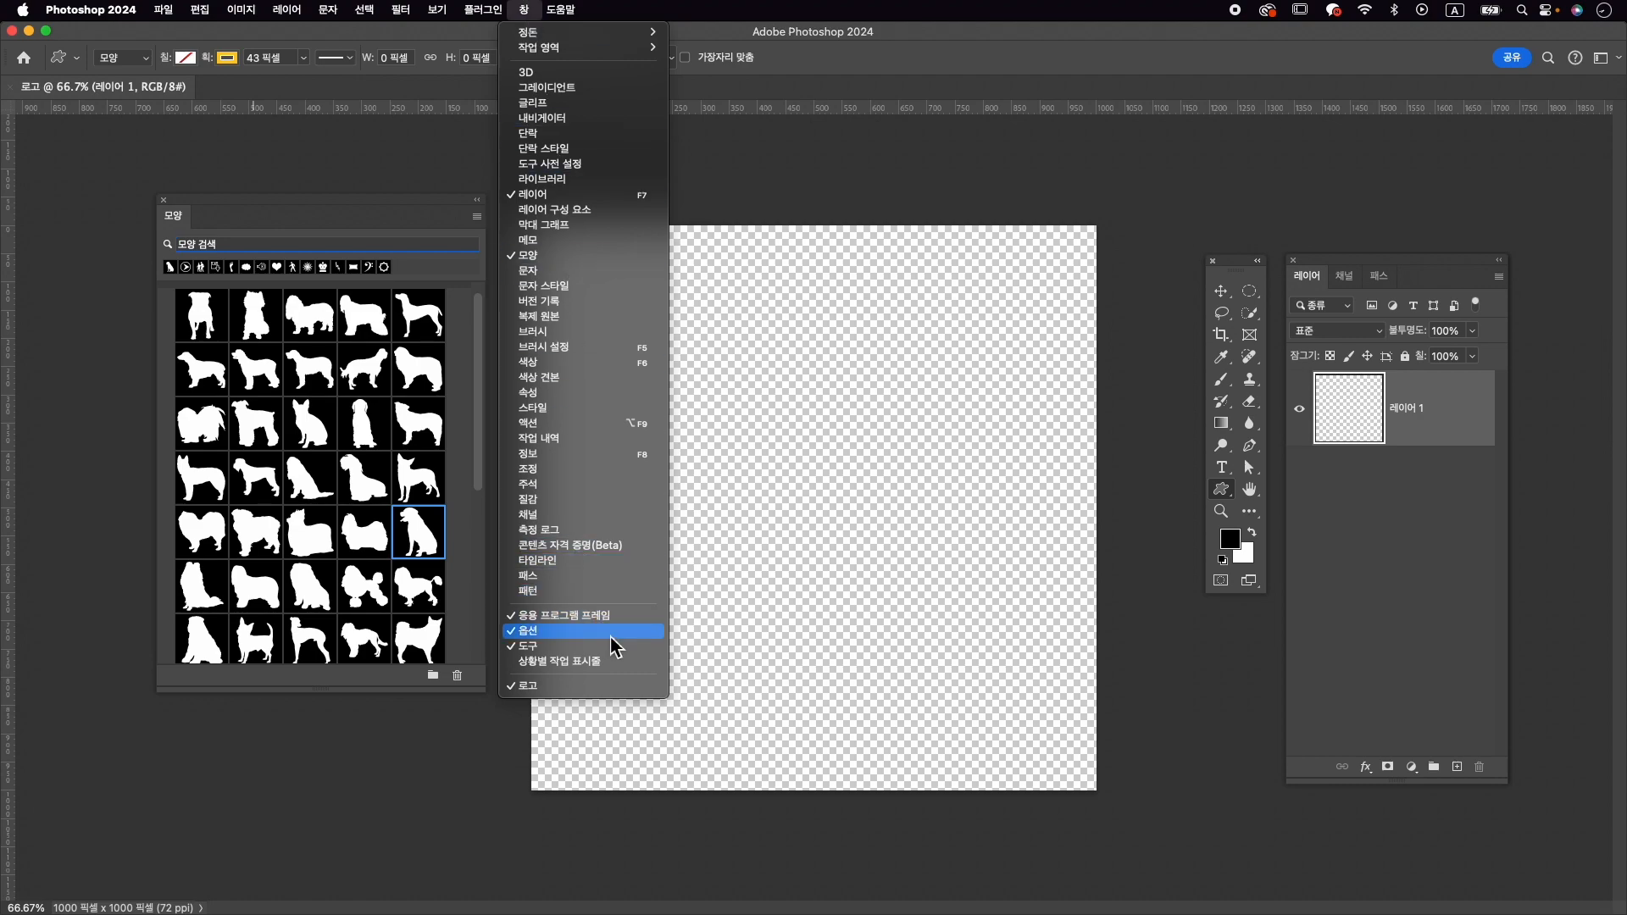
left_click(611, 636)
left_click(523, 10)
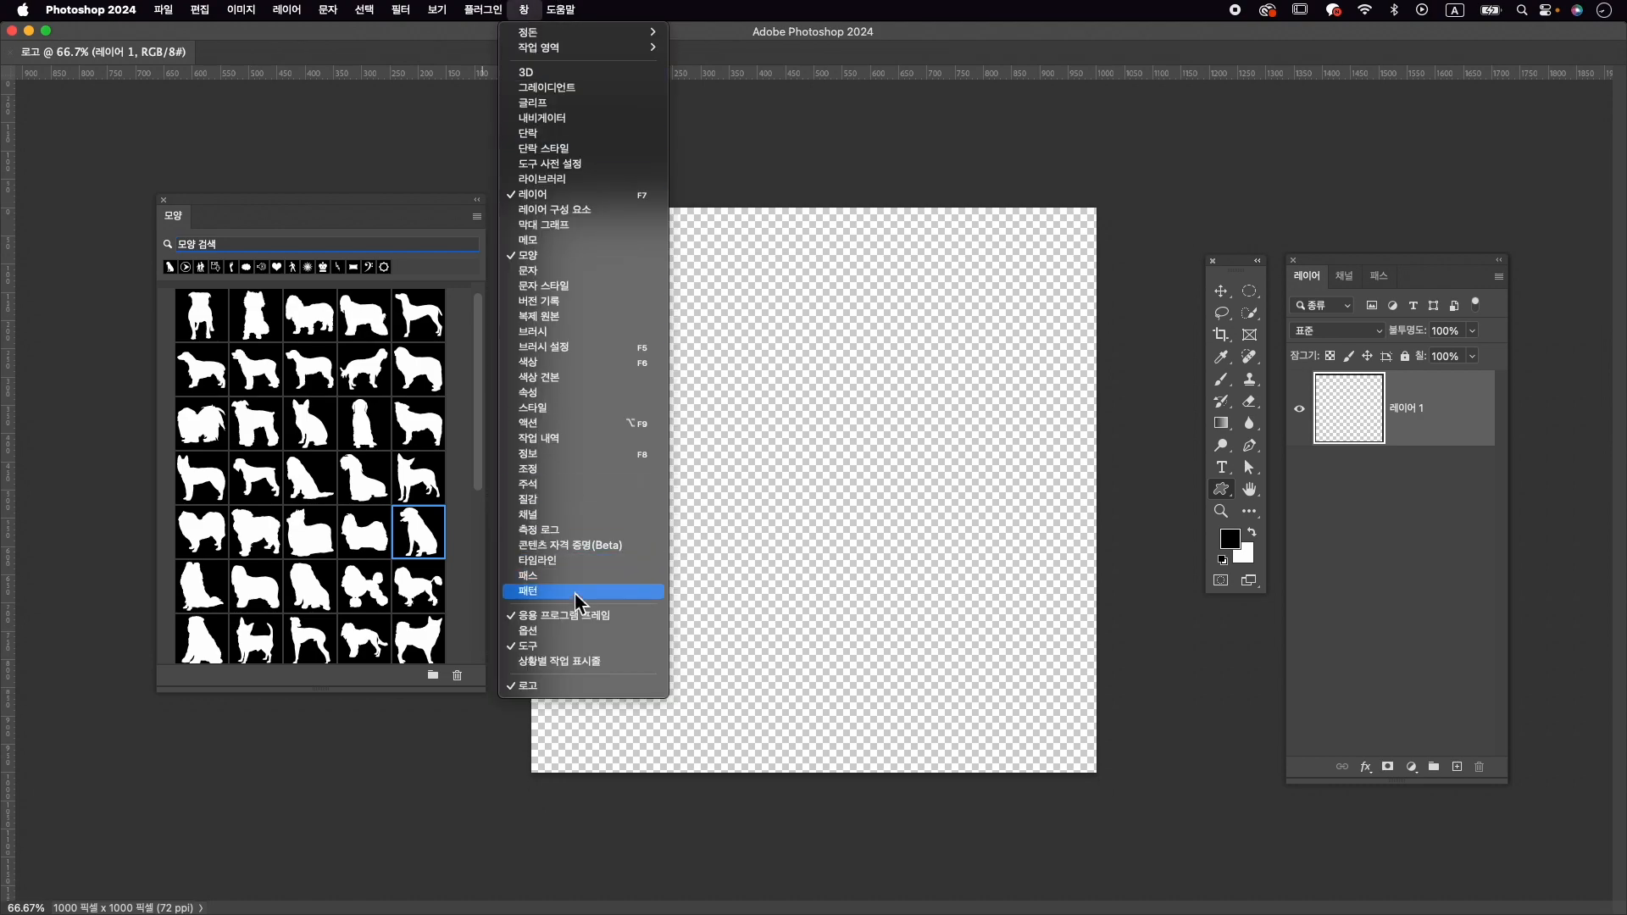
left_click(594, 631)
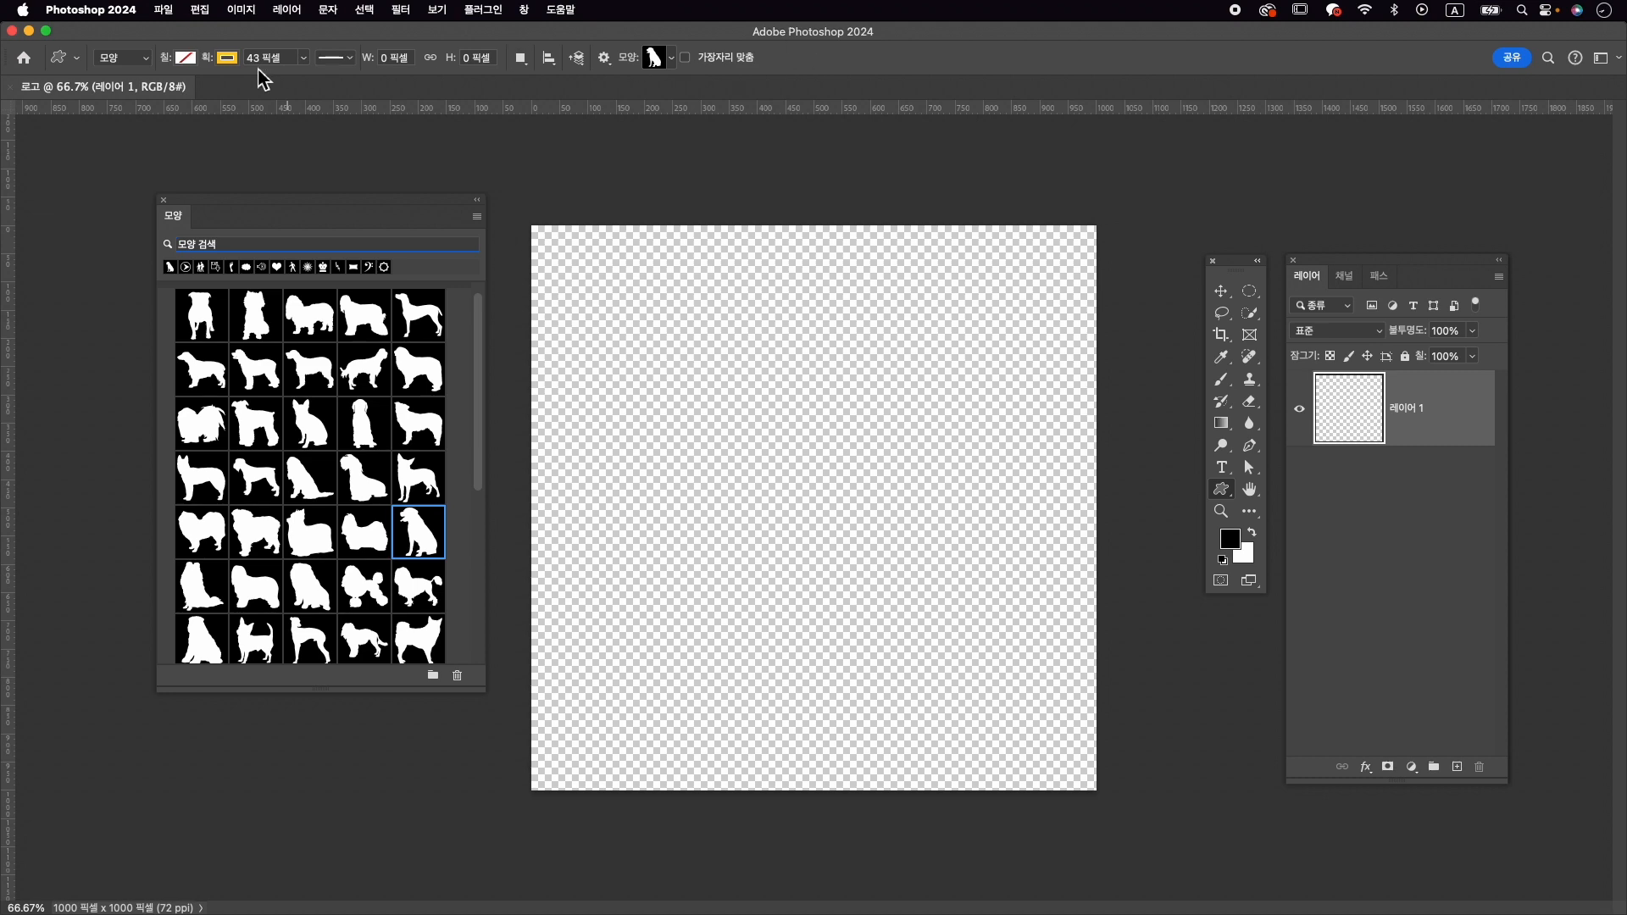
Step: Keep the tool mode at Shape (모양) and set the shape fill to solid black, 000000
left_click(118, 57)
left_click(114, 58)
left_click(187, 60)
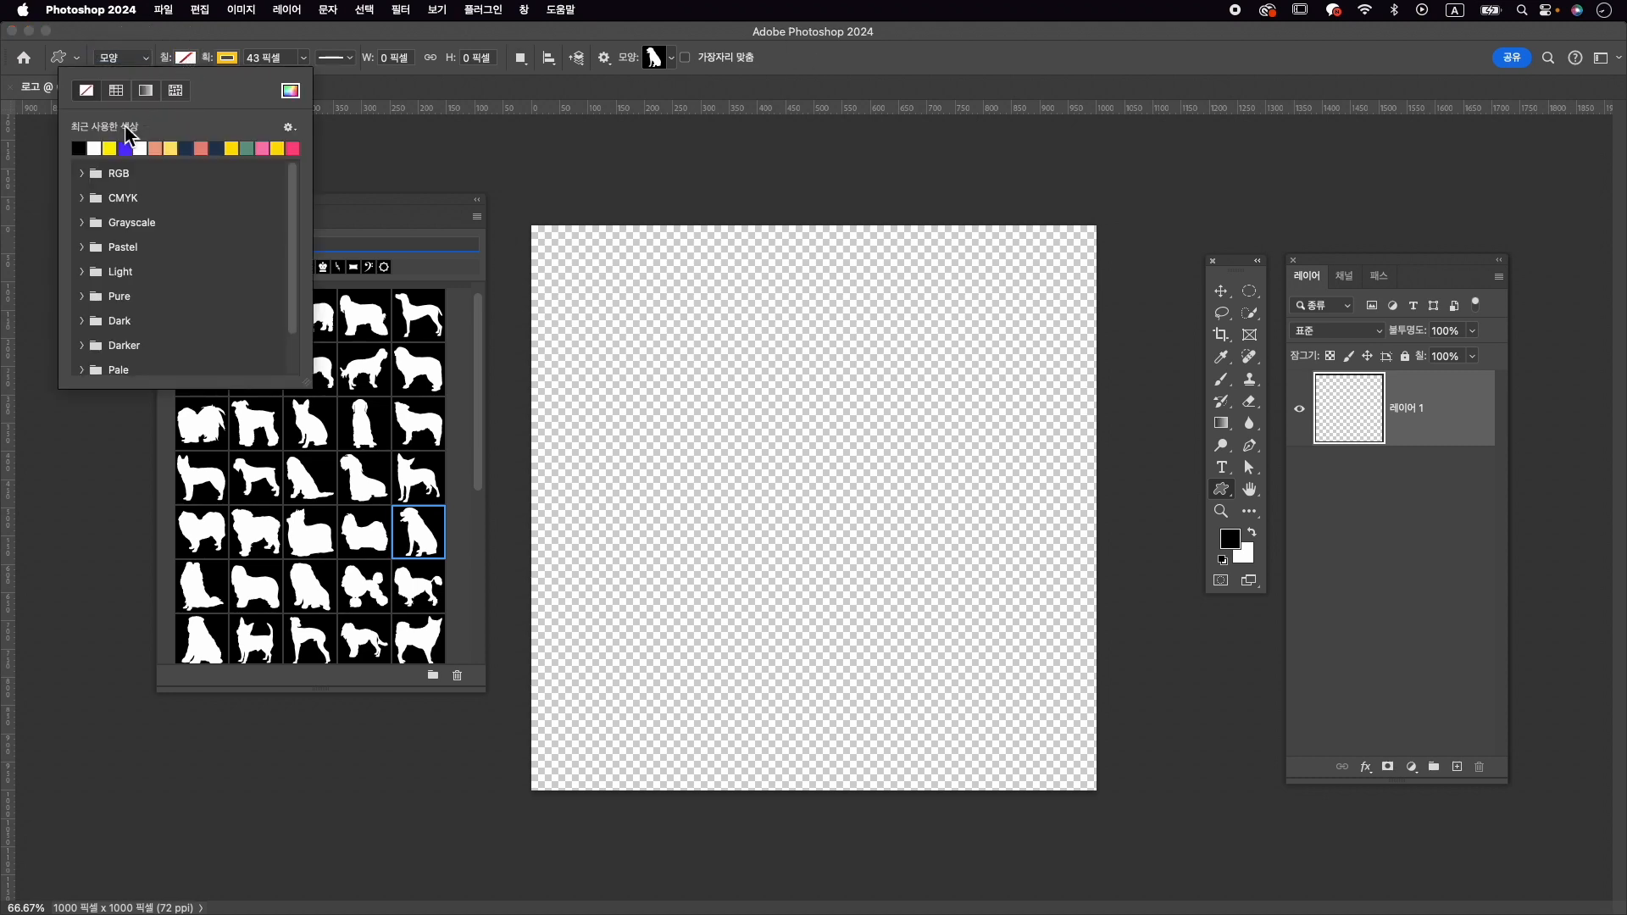
left_click(291, 90)
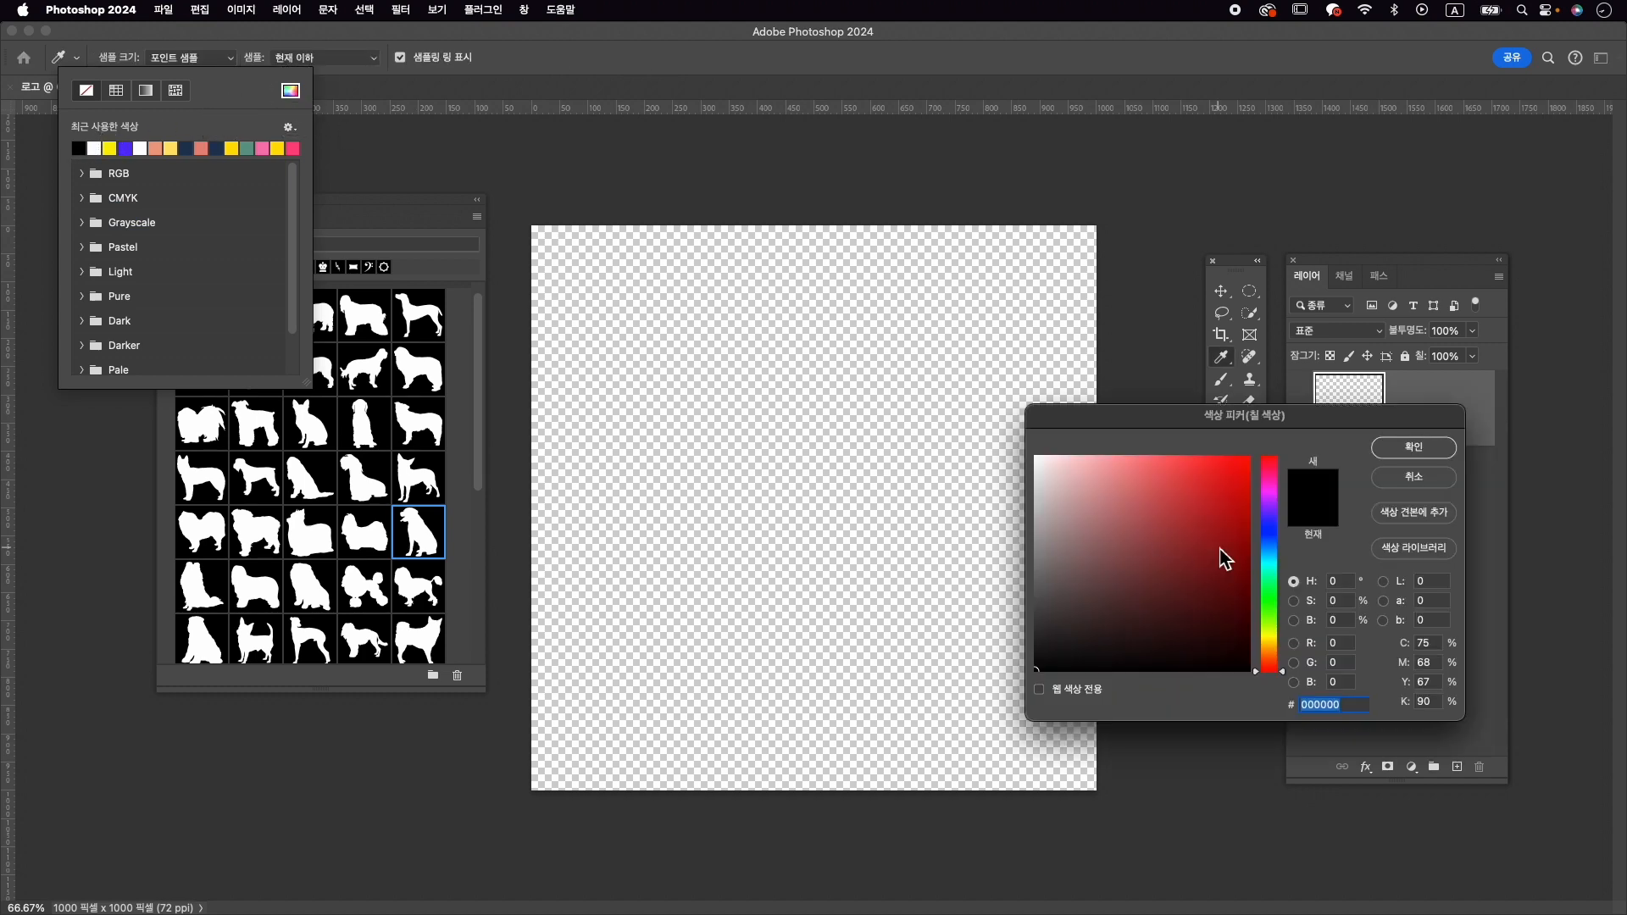
left_click_drag(1181, 425, 754, 336)
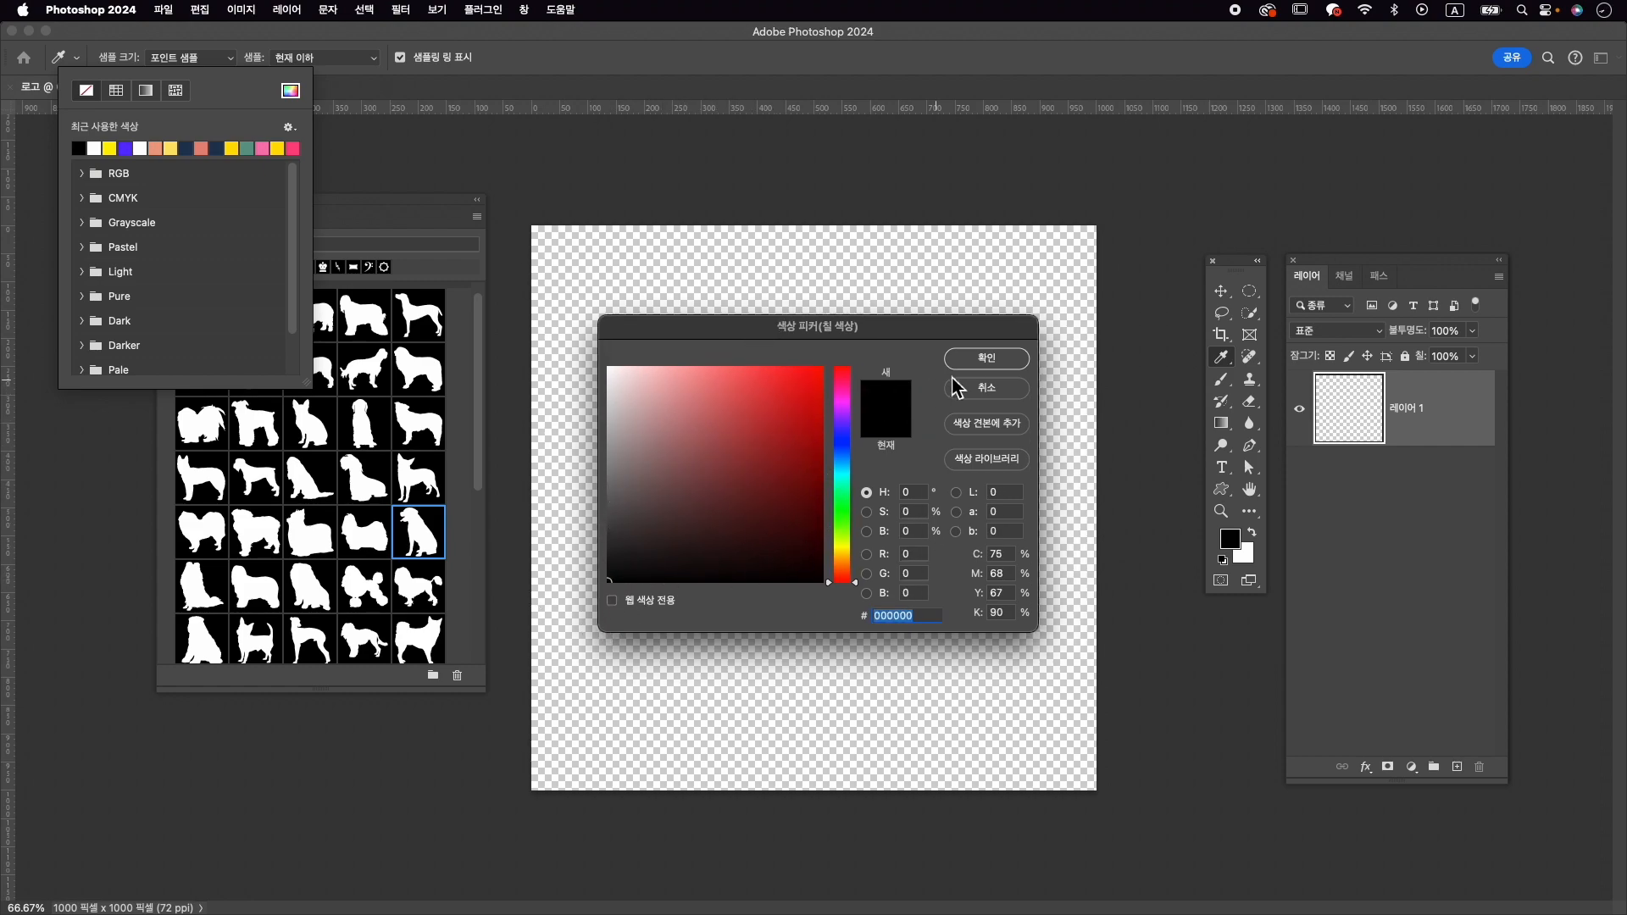
left_click(991, 364)
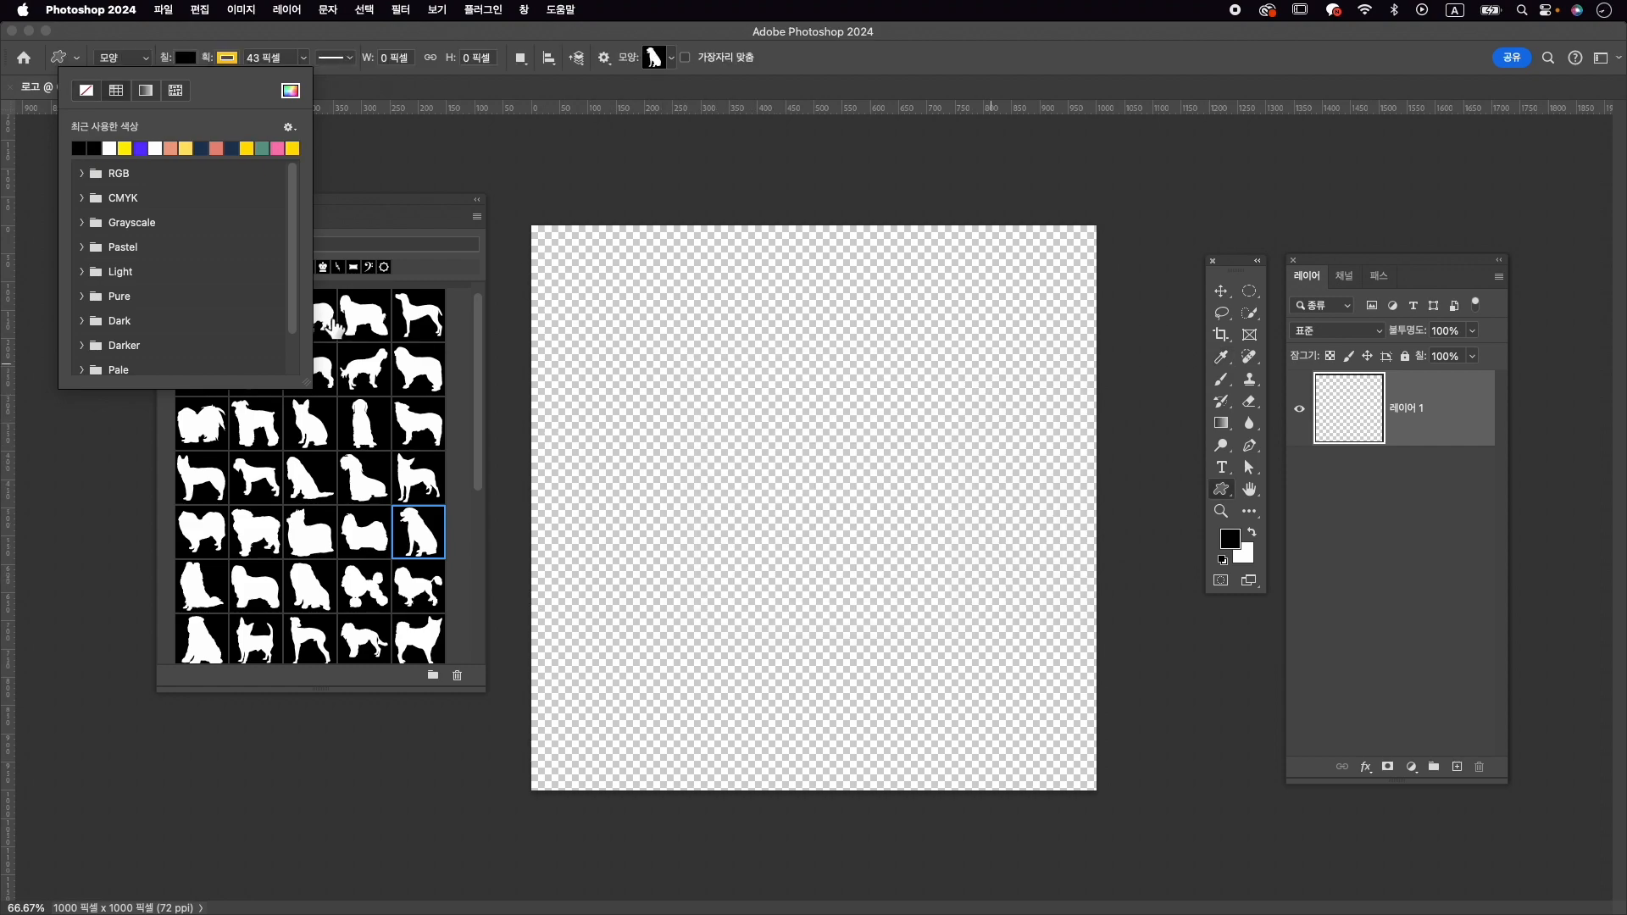
Step: Set the shape's stroke (획) to no color
left_click(228, 58)
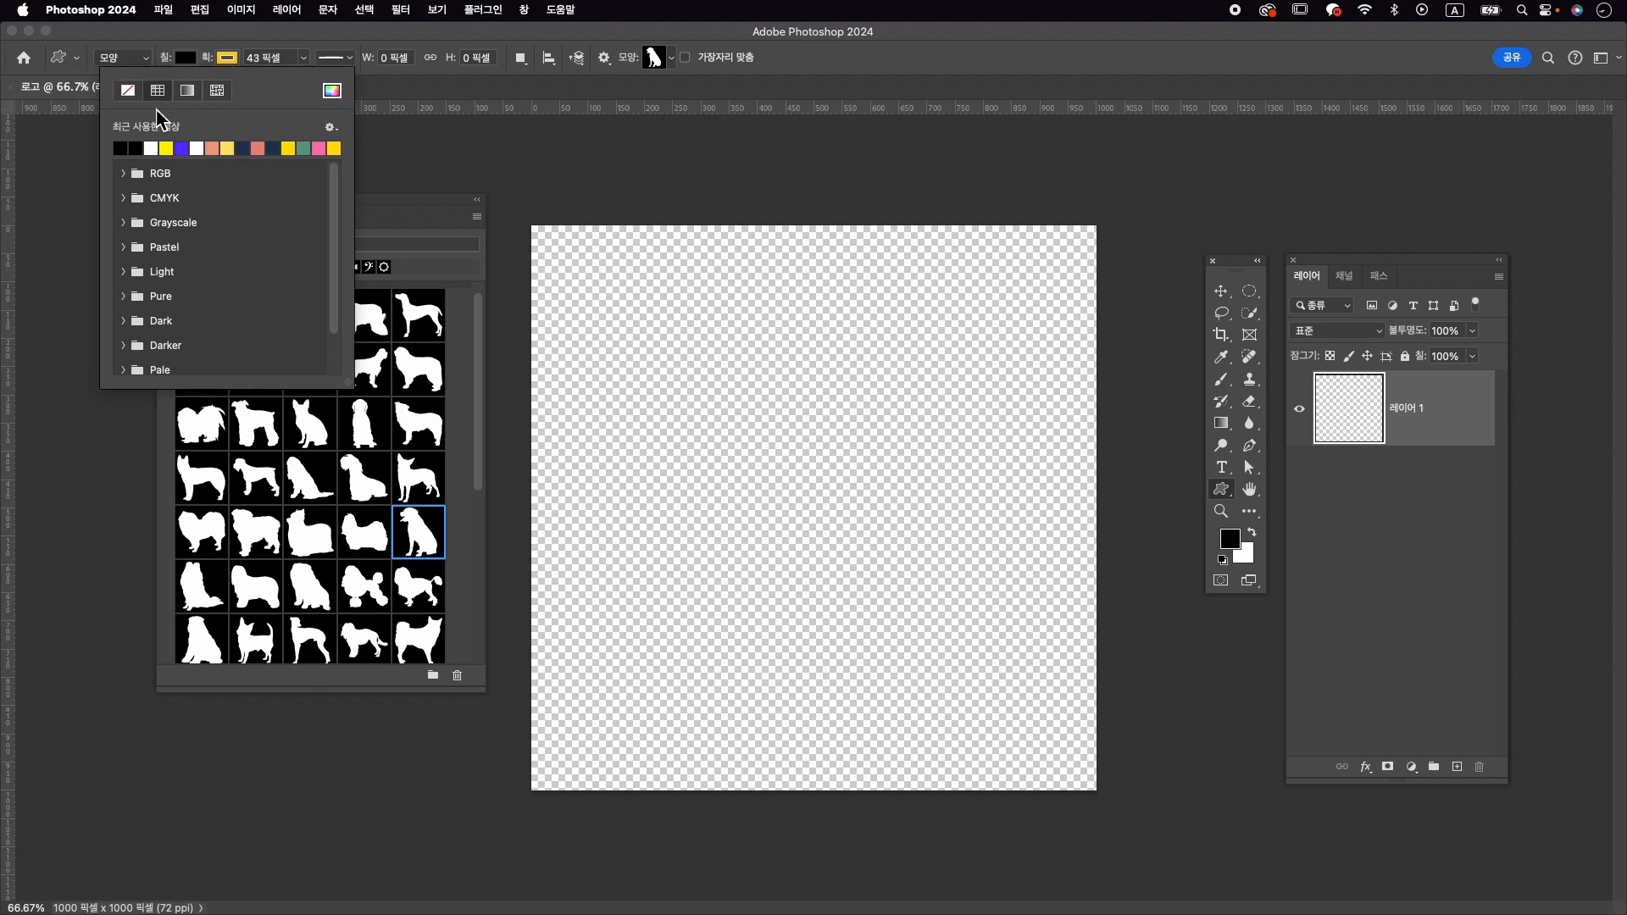
left_click(128, 91)
left_click(290, 49)
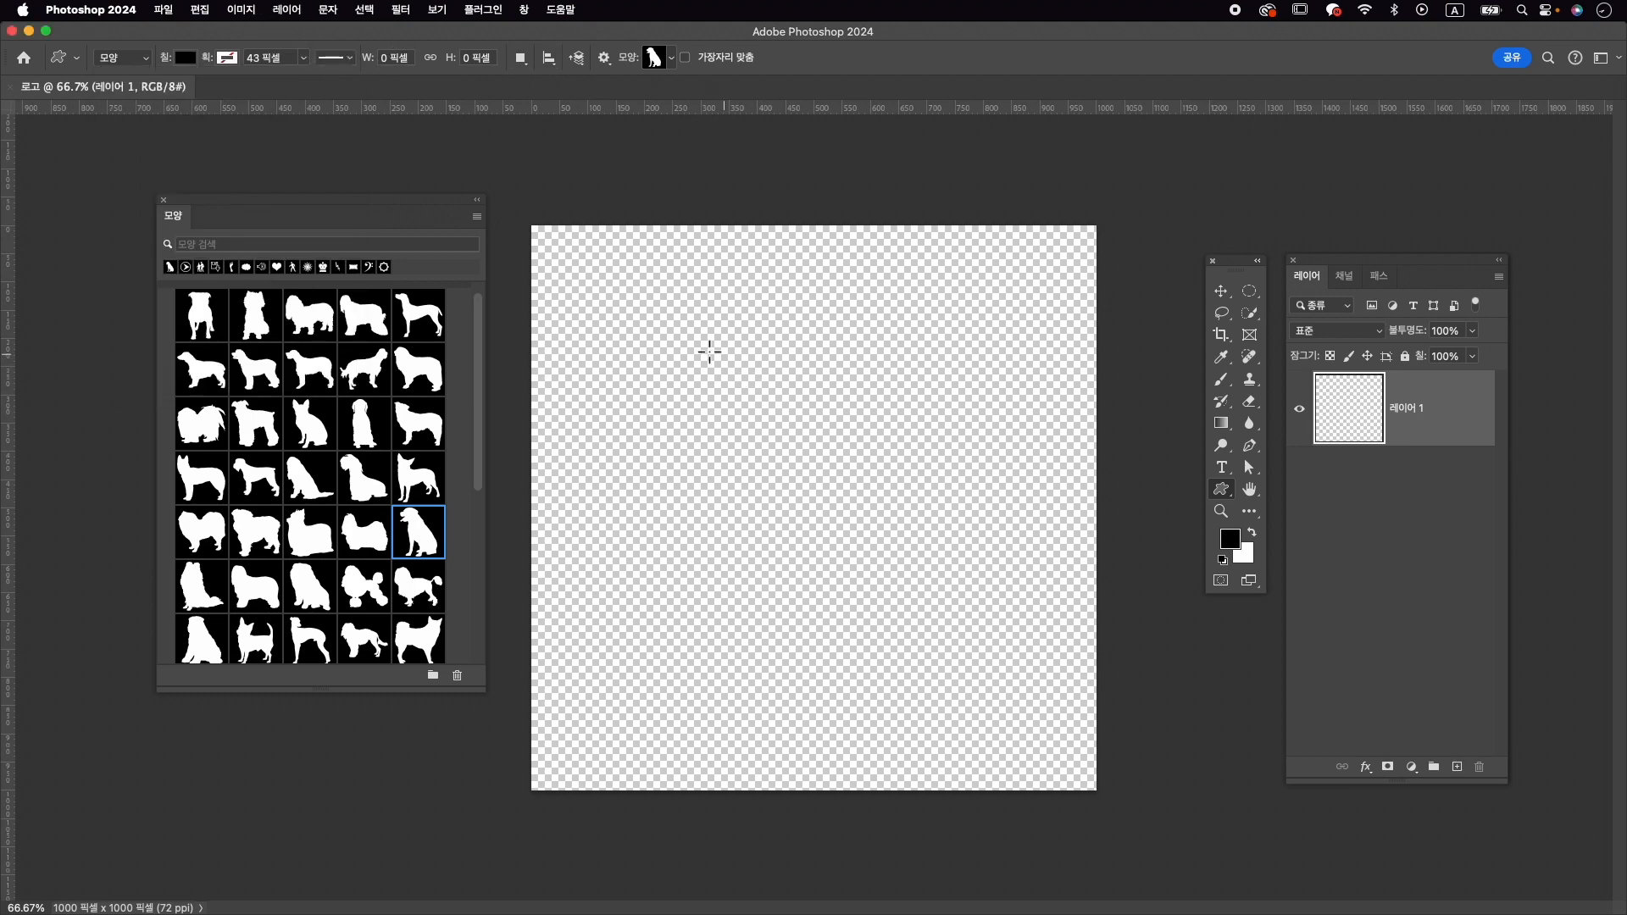
Step: Draw the sitting dog shape in proportion on the canvas, about 407 px wide and 534 px high
left_click_drag(640, 304, 868, 606)
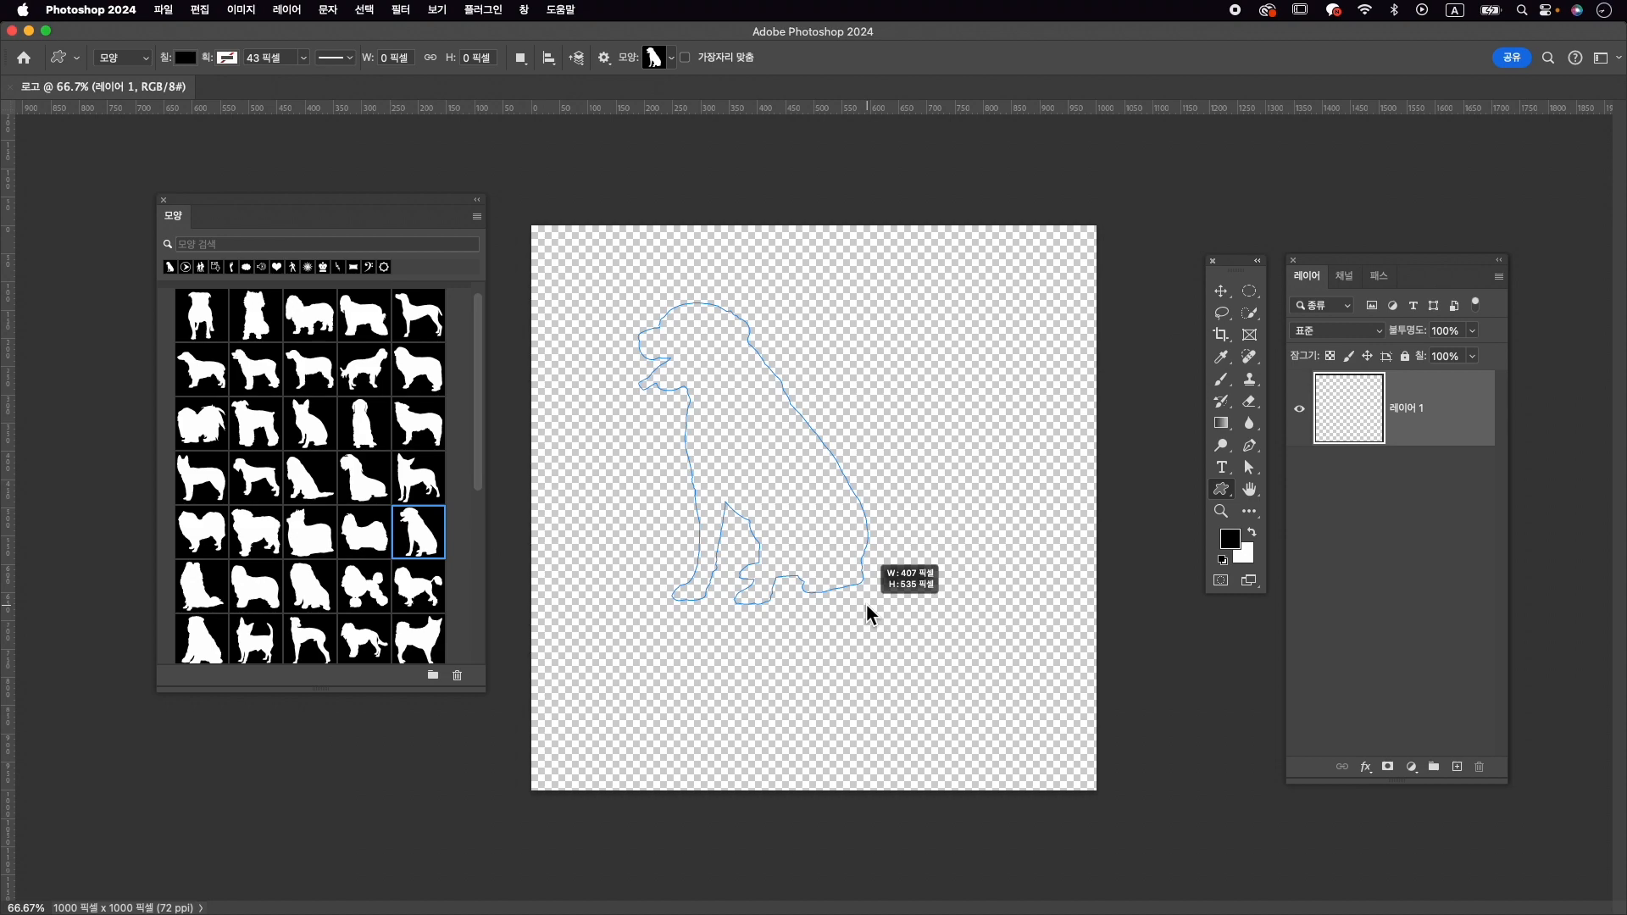
left_click_drag(866, 603, 866, 603)
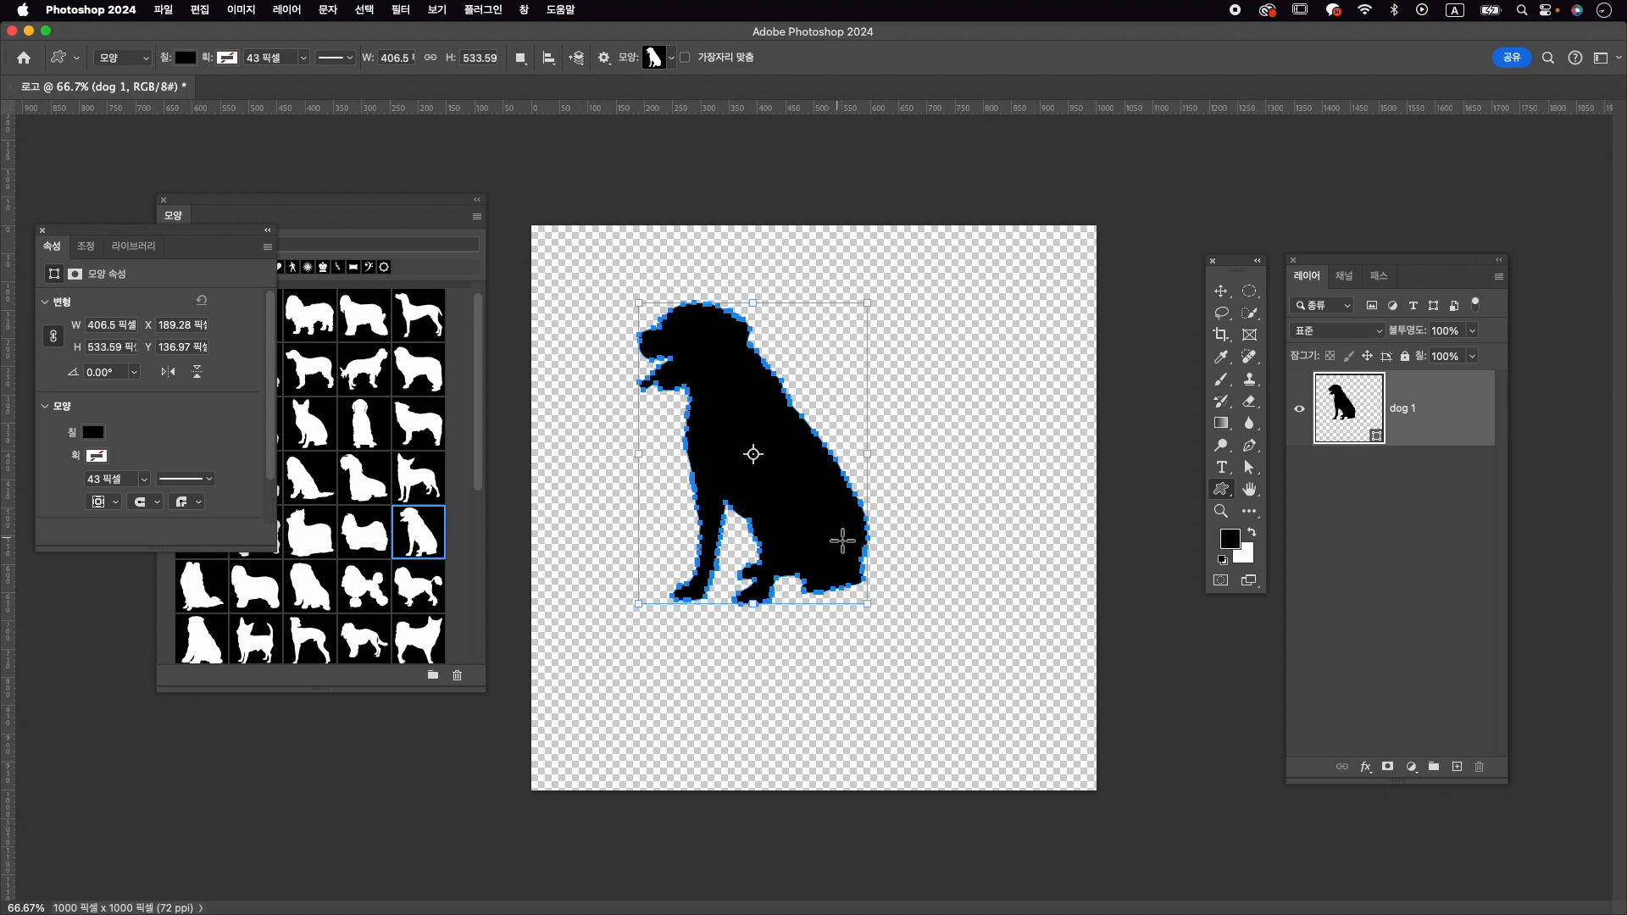
Step: Center the dog shape horizontally and vertically with the Move tool, aligning it to the canvas (캔버스)
left_click(1221, 290)
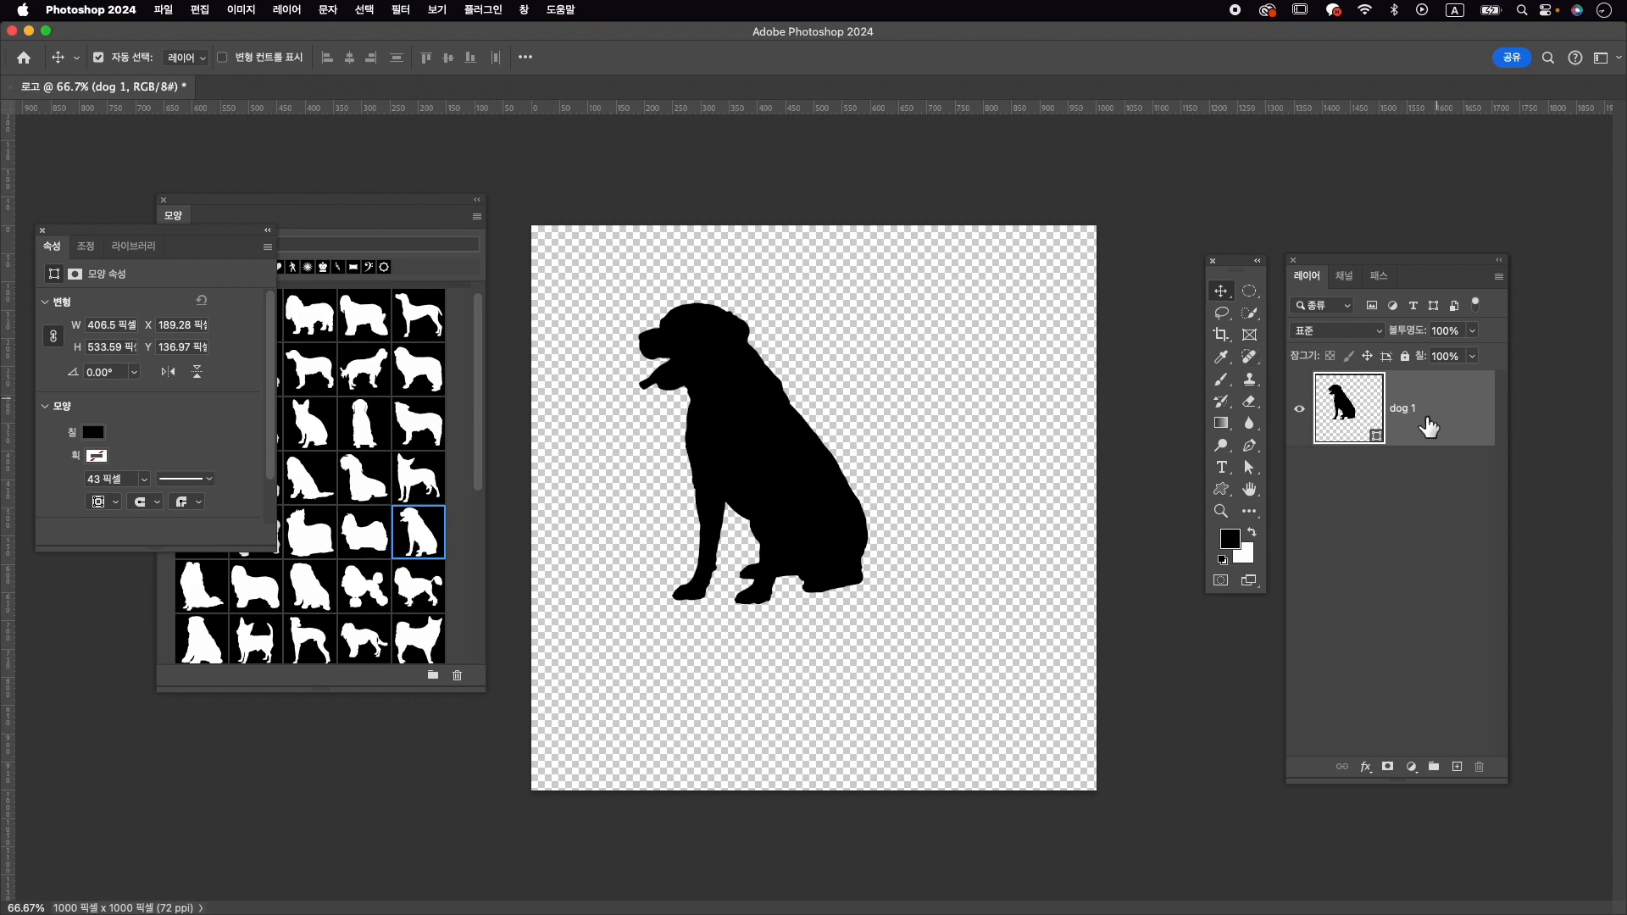
left_click(533, 61)
left_click(563, 219)
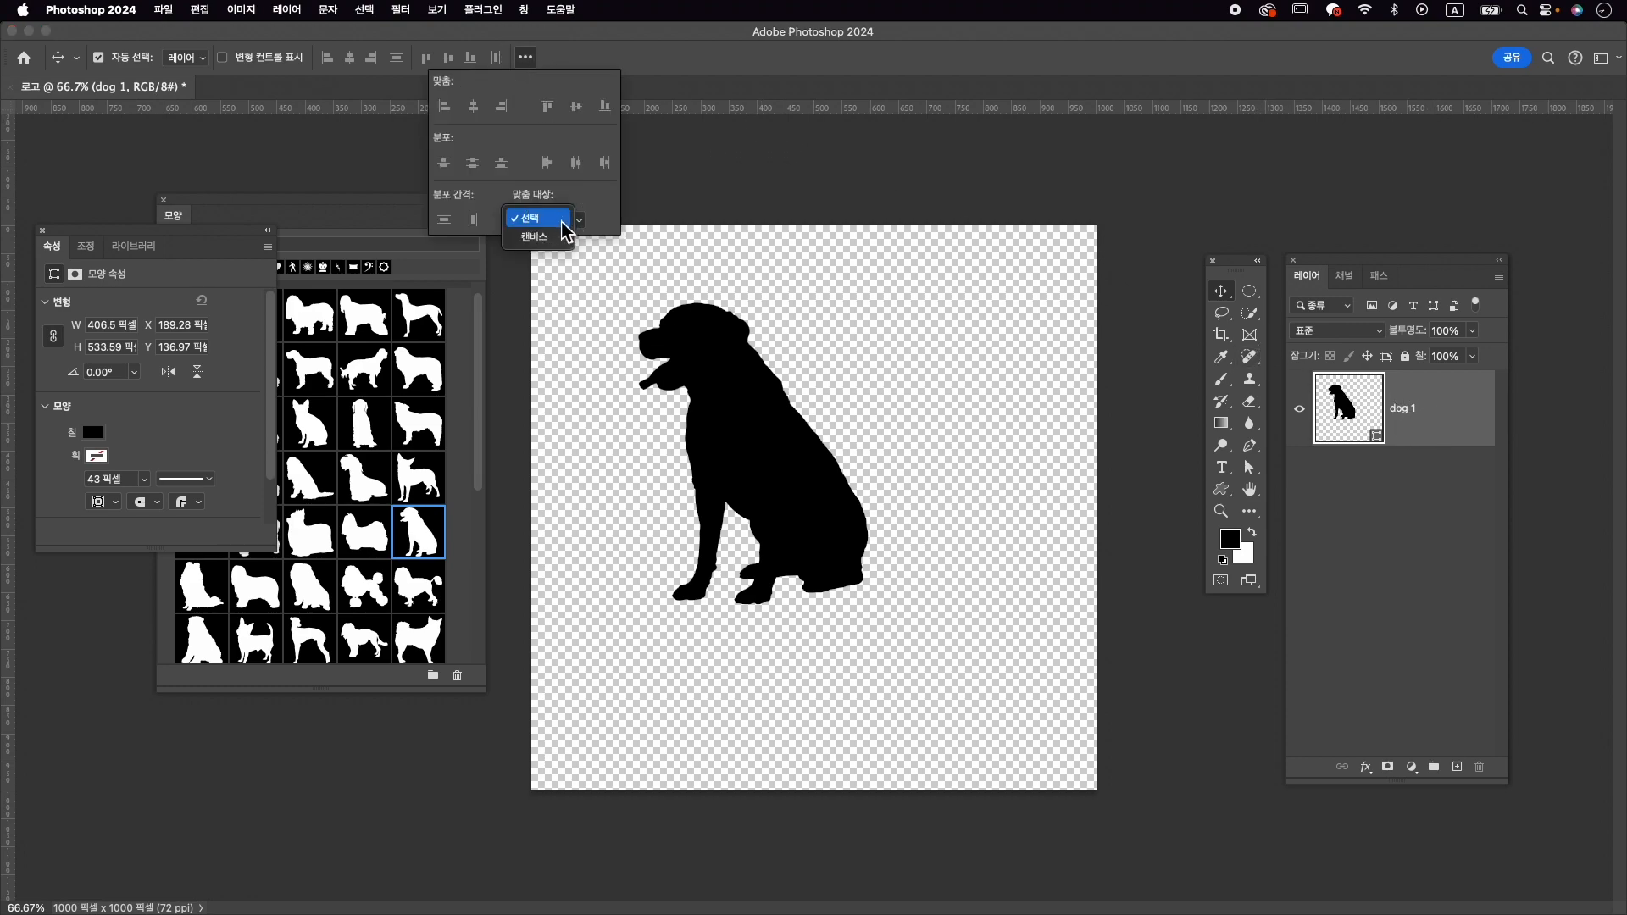
left_click(564, 239)
left_click(473, 108)
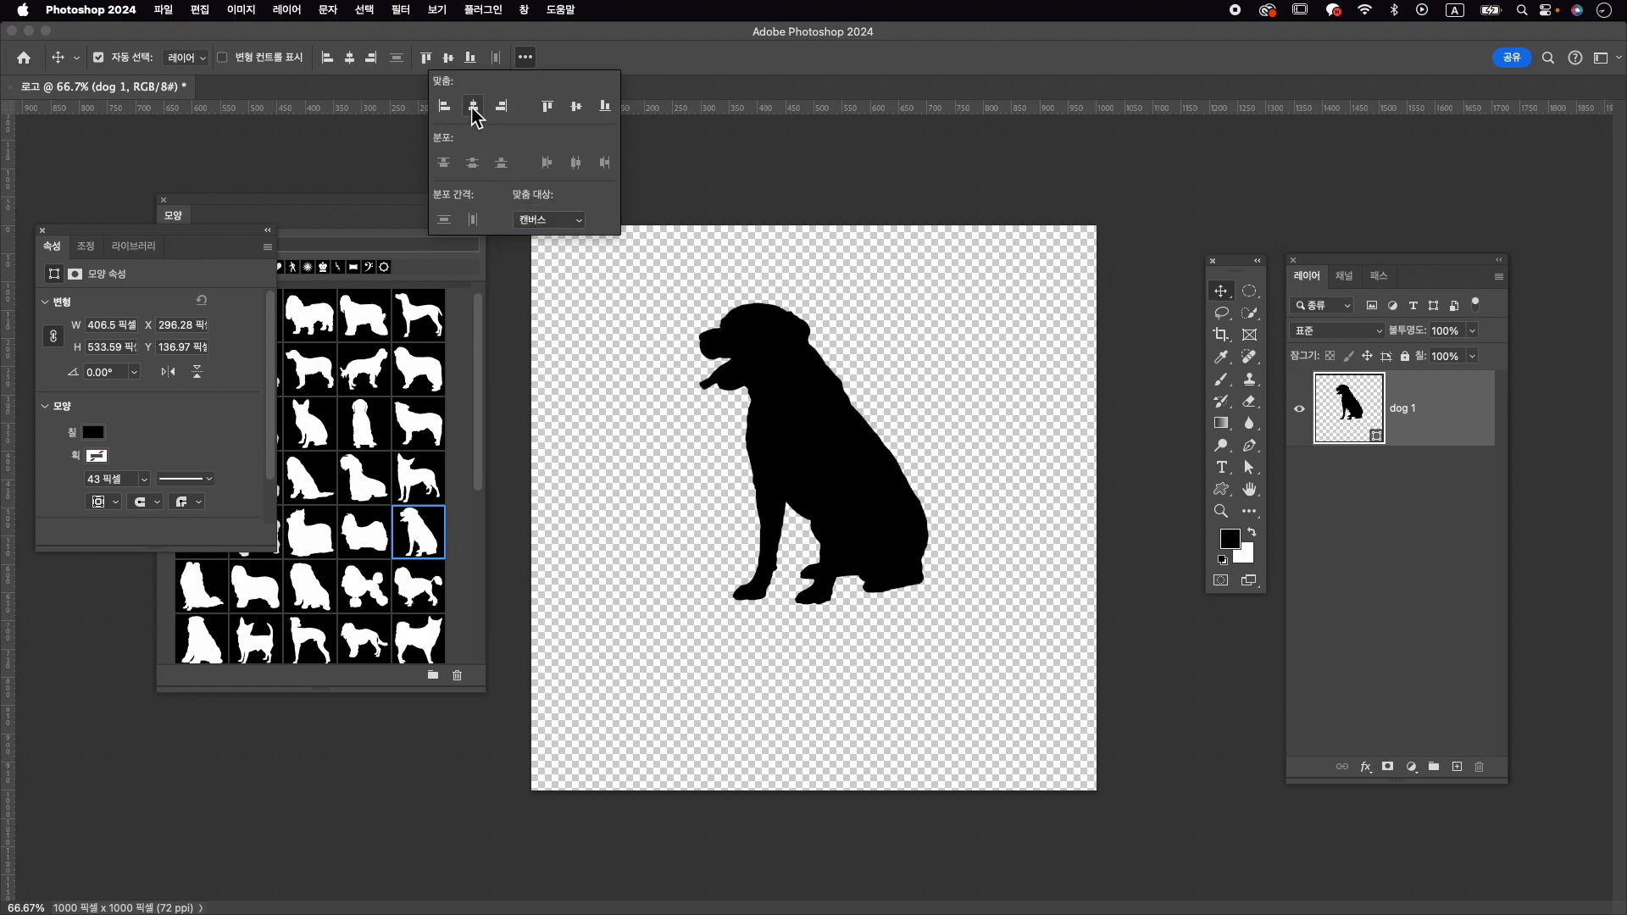
left_click(577, 106)
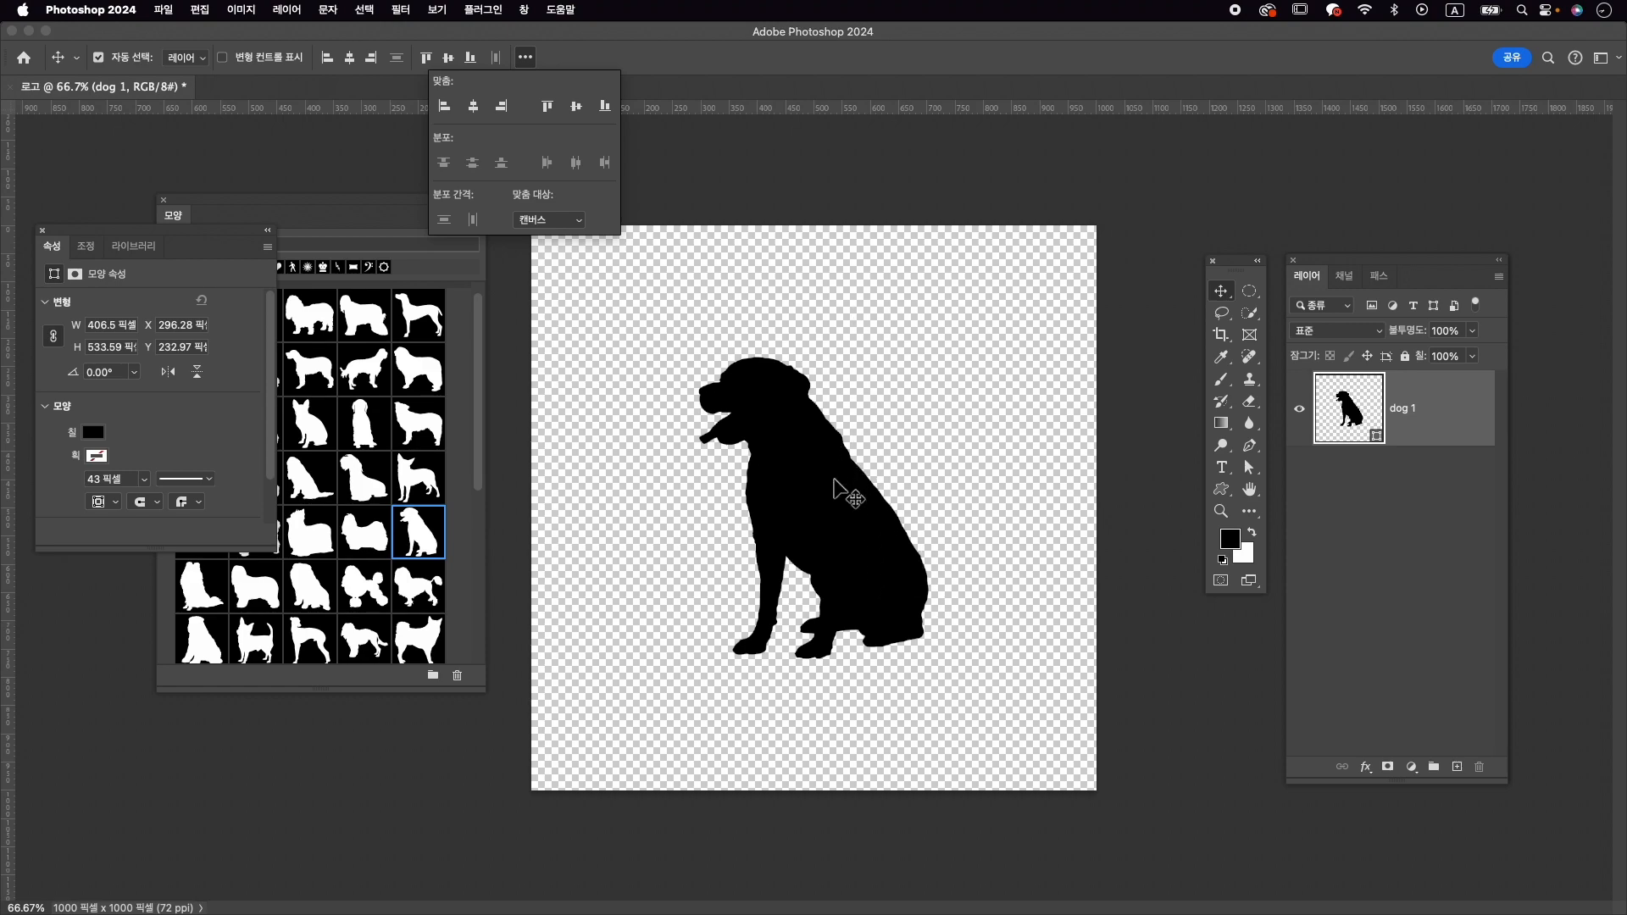
left_click(840, 506)
key("super+t")
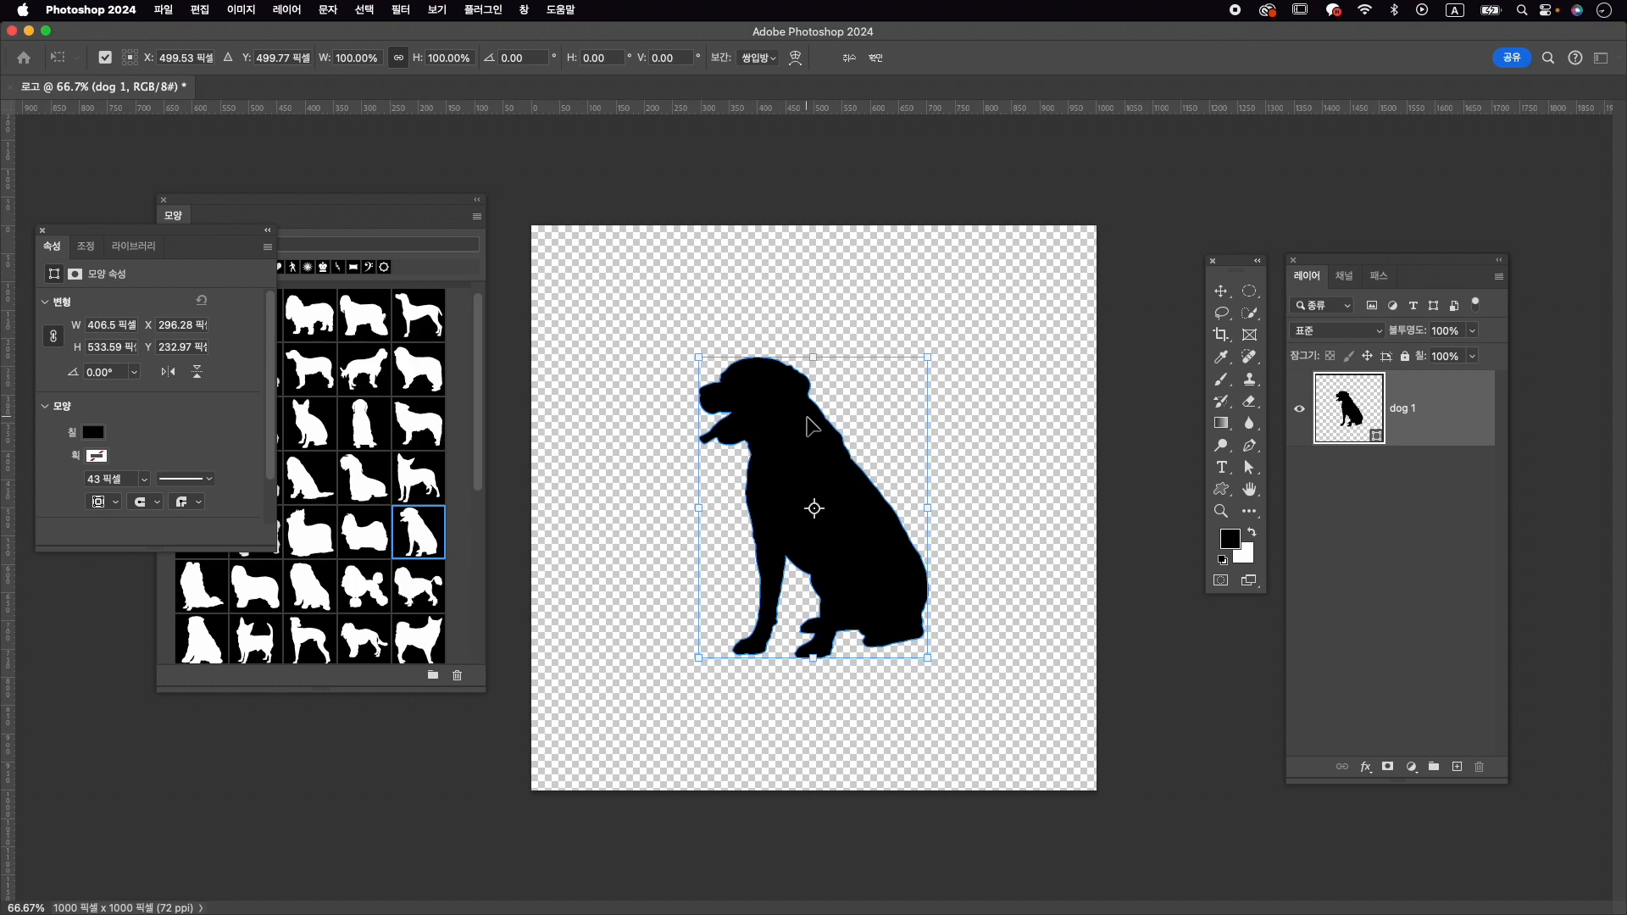
key("Return")
left_click(202, 10)
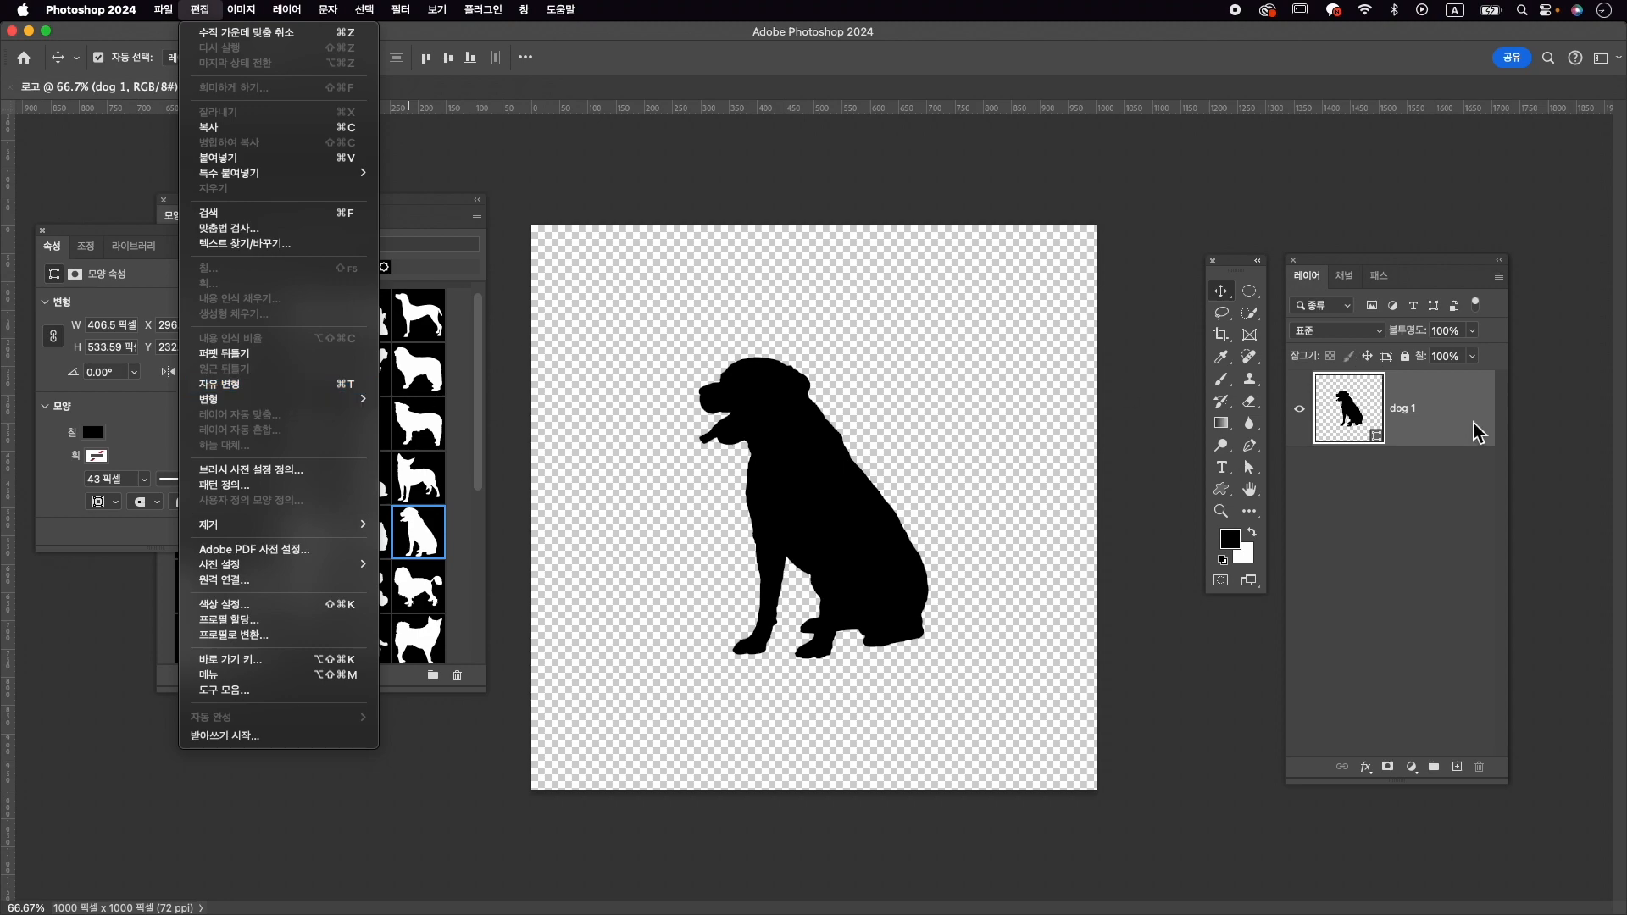
left_click(1441, 414)
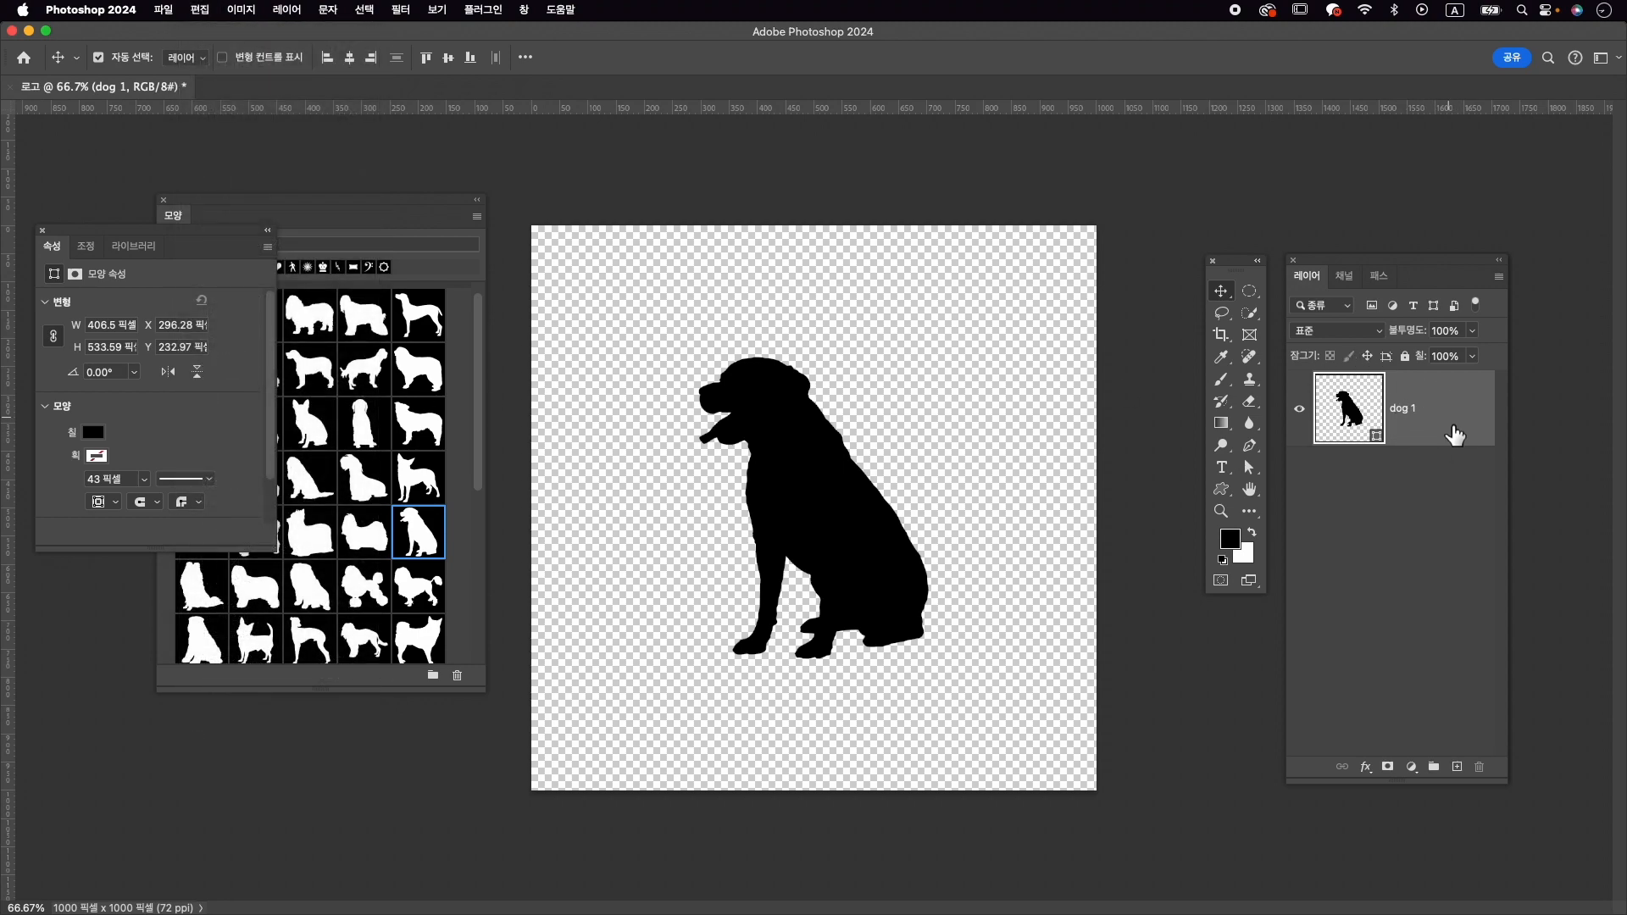
left_click(1417, 527)
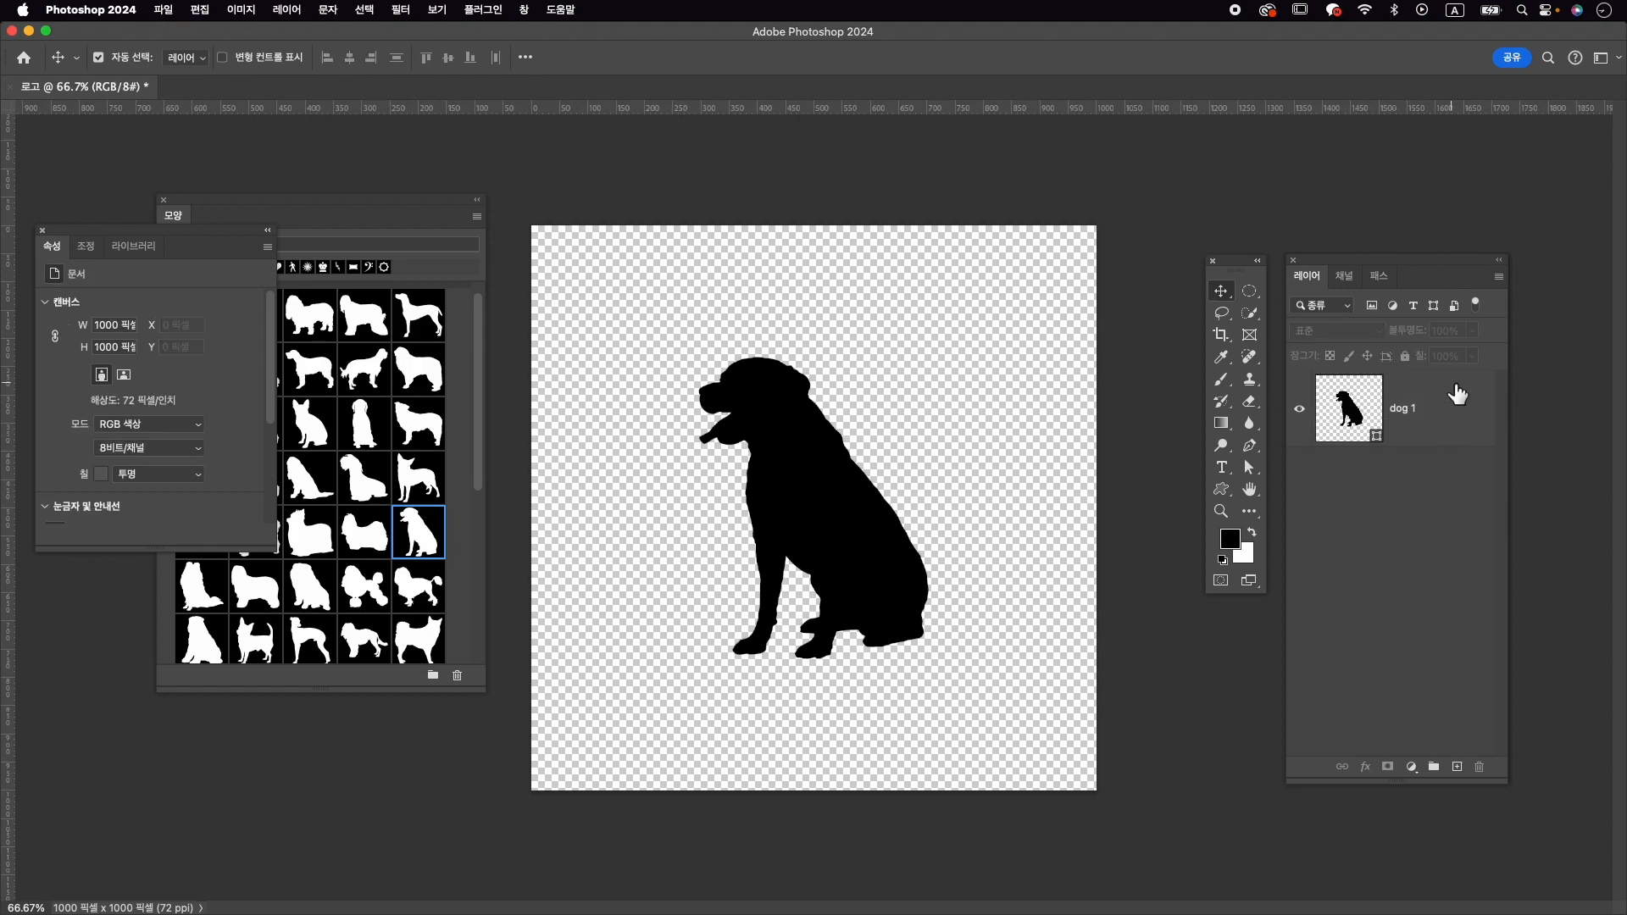
Step: Move the dog shape straight up with Free Transform, putting its center at X 499.5 px and Y 436 px
left_click(1456, 418)
key("super+t")
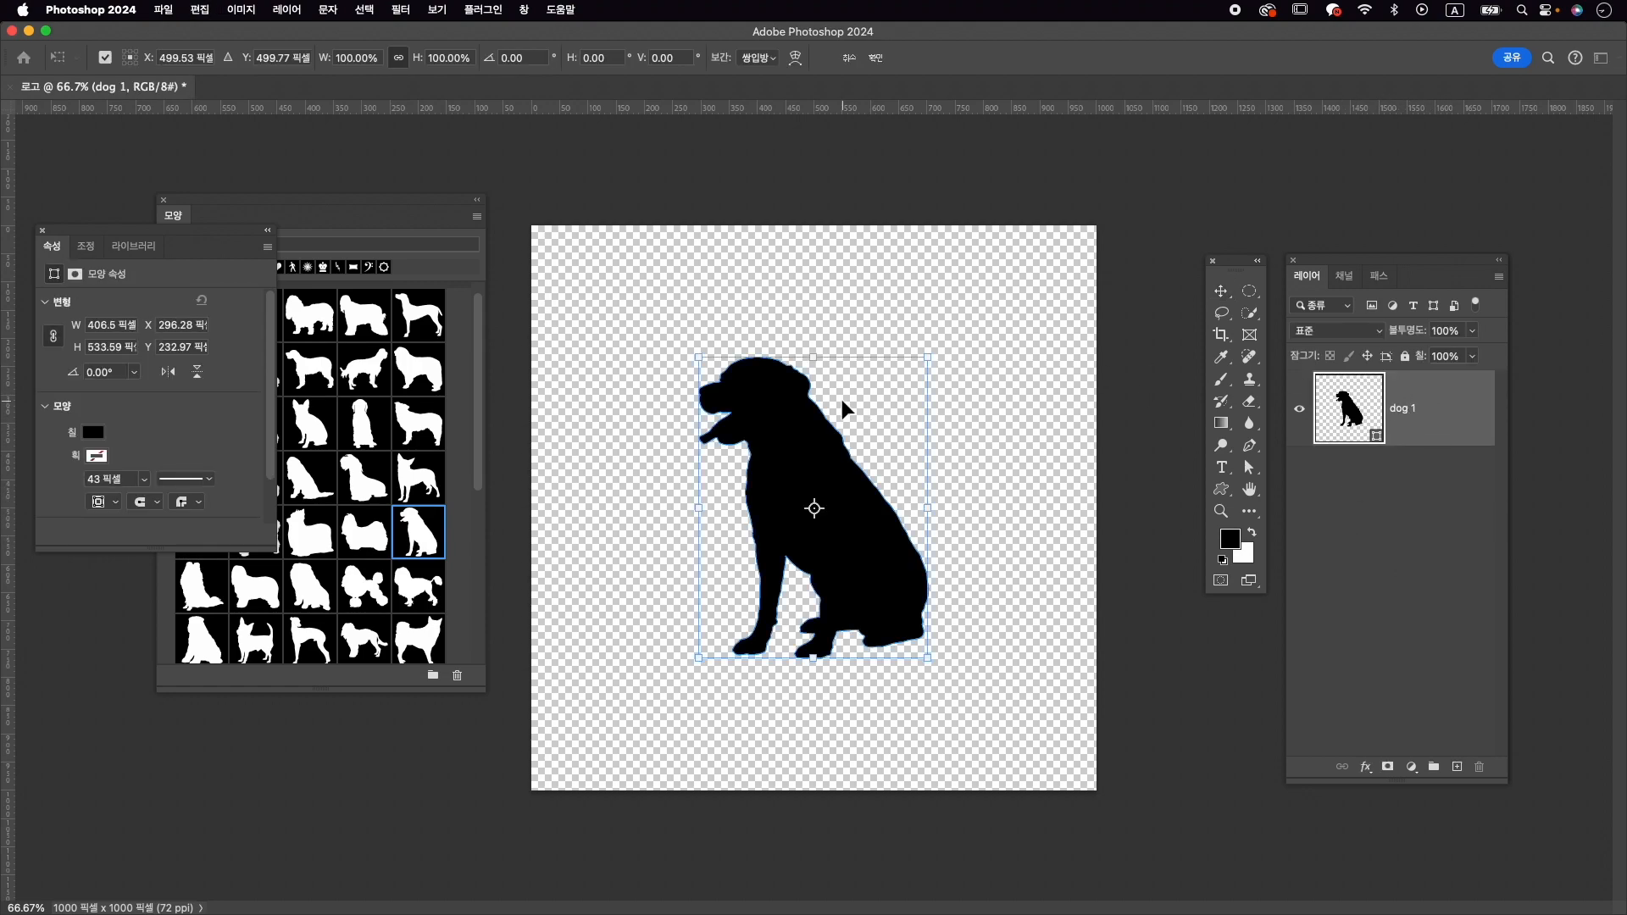
double_click(863, 514)
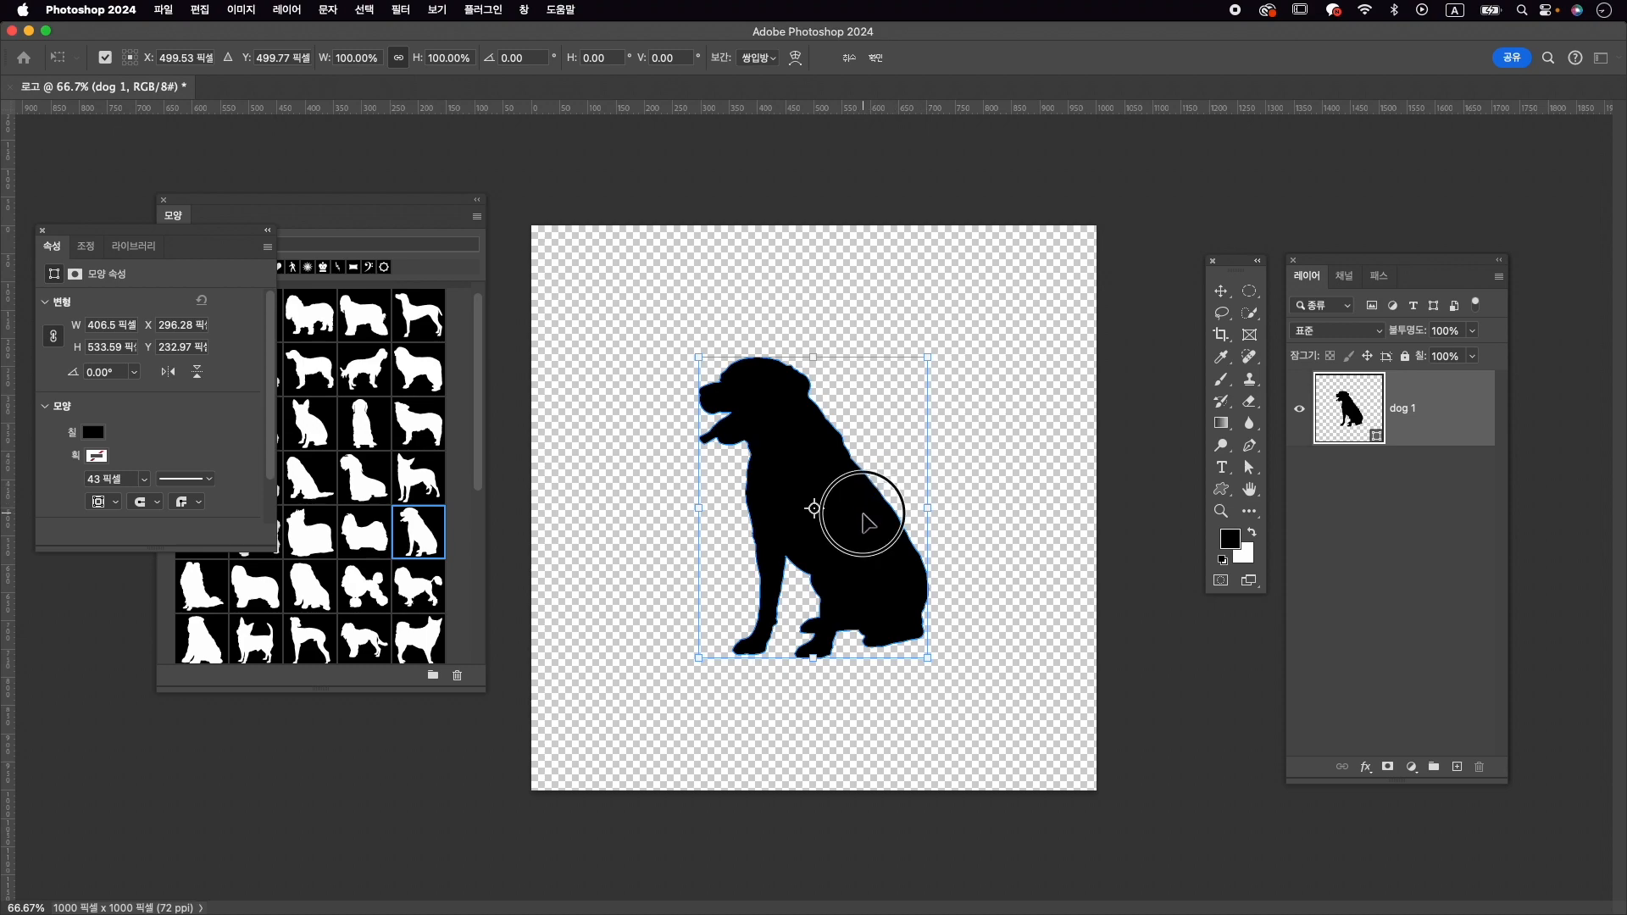
left_click(200, 10)
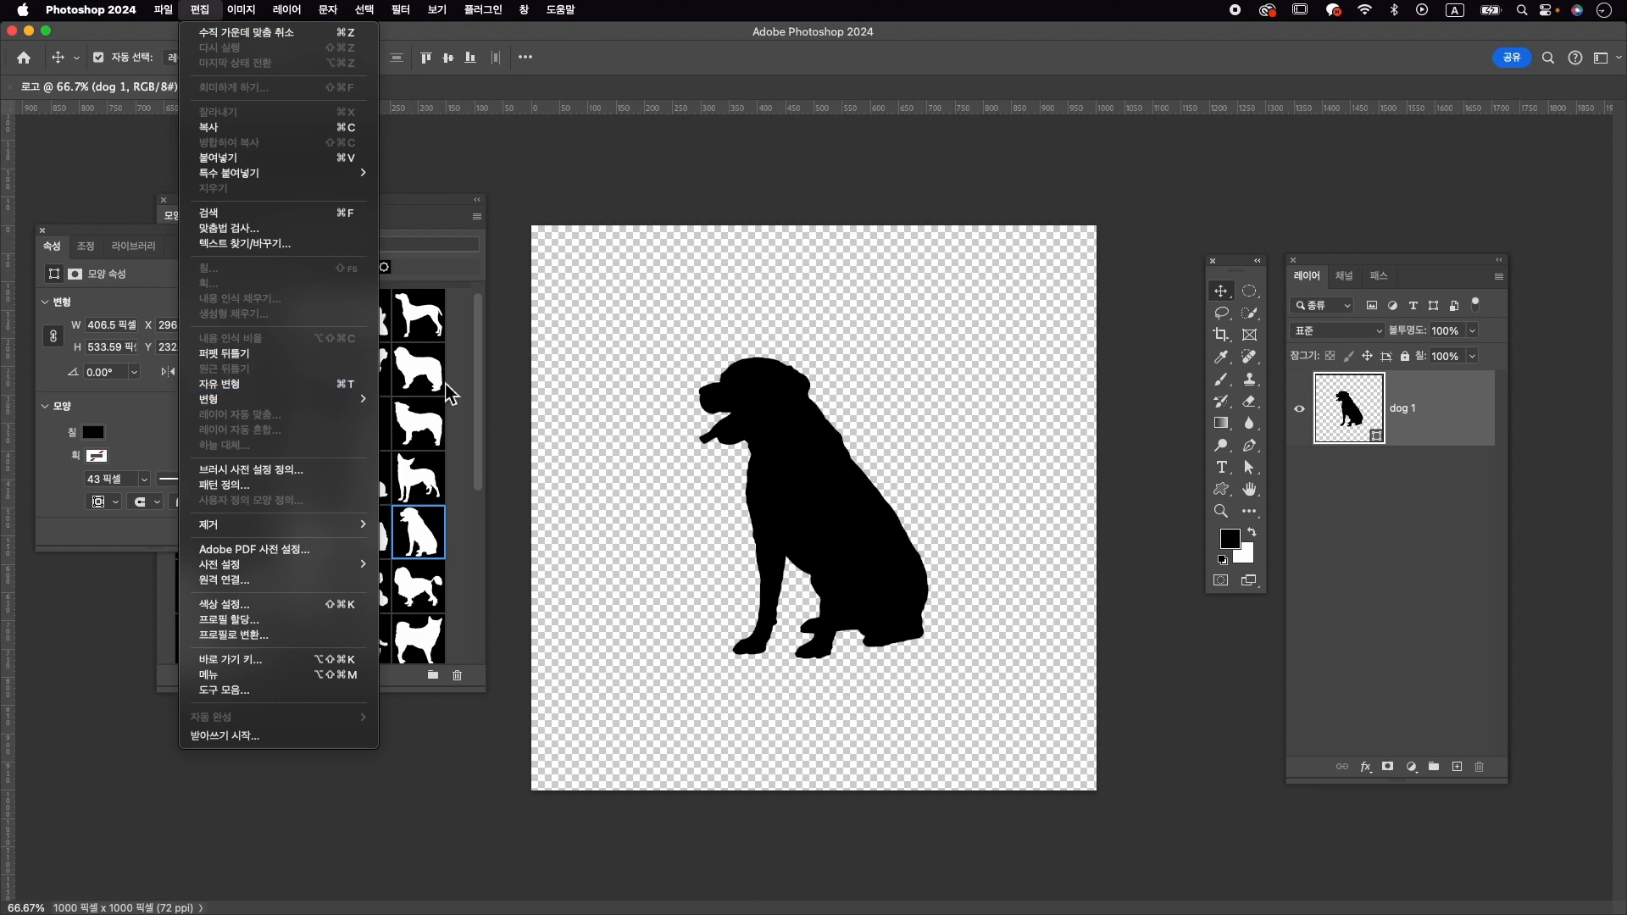
left_click(851, 447)
key("super+t")
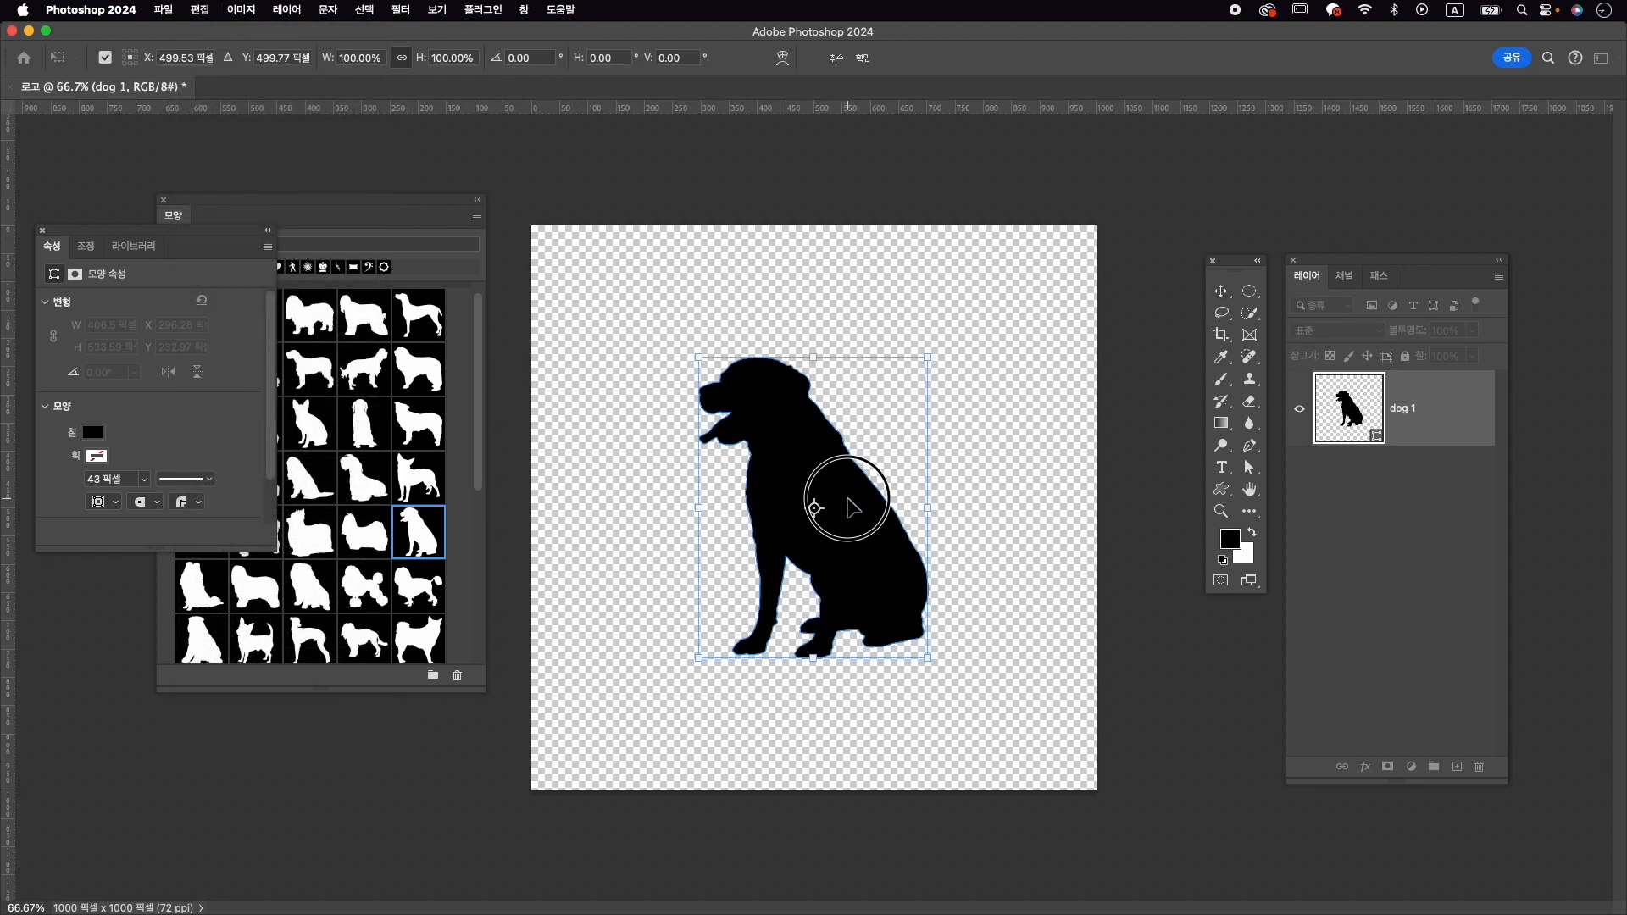
left_click_drag(847, 498, 844, 462)
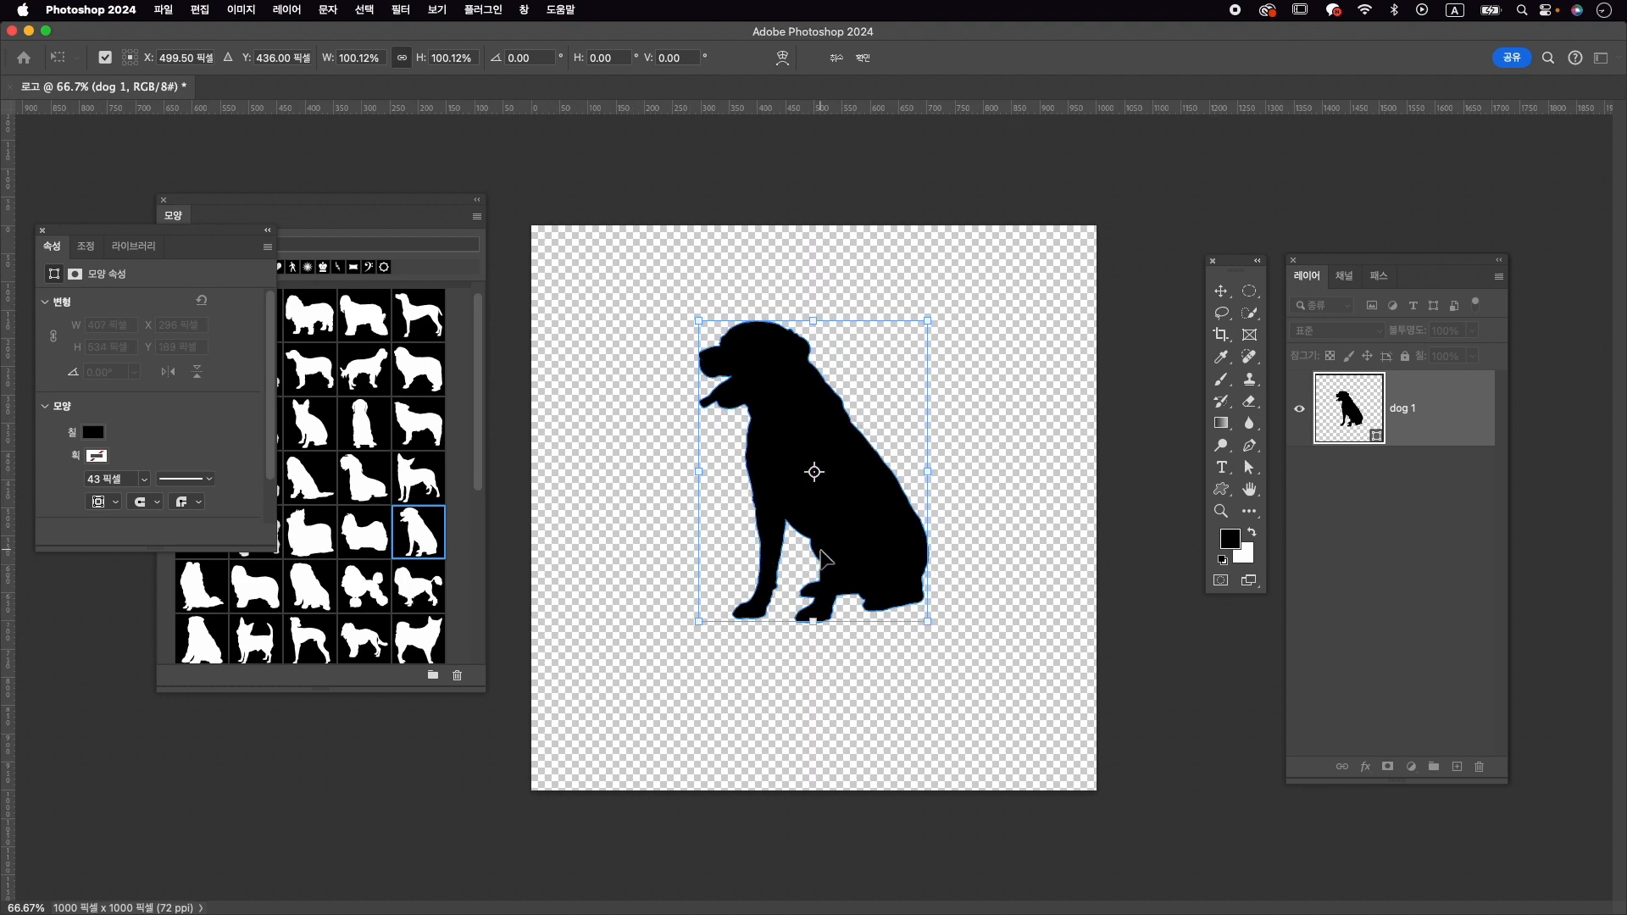
key("Return")
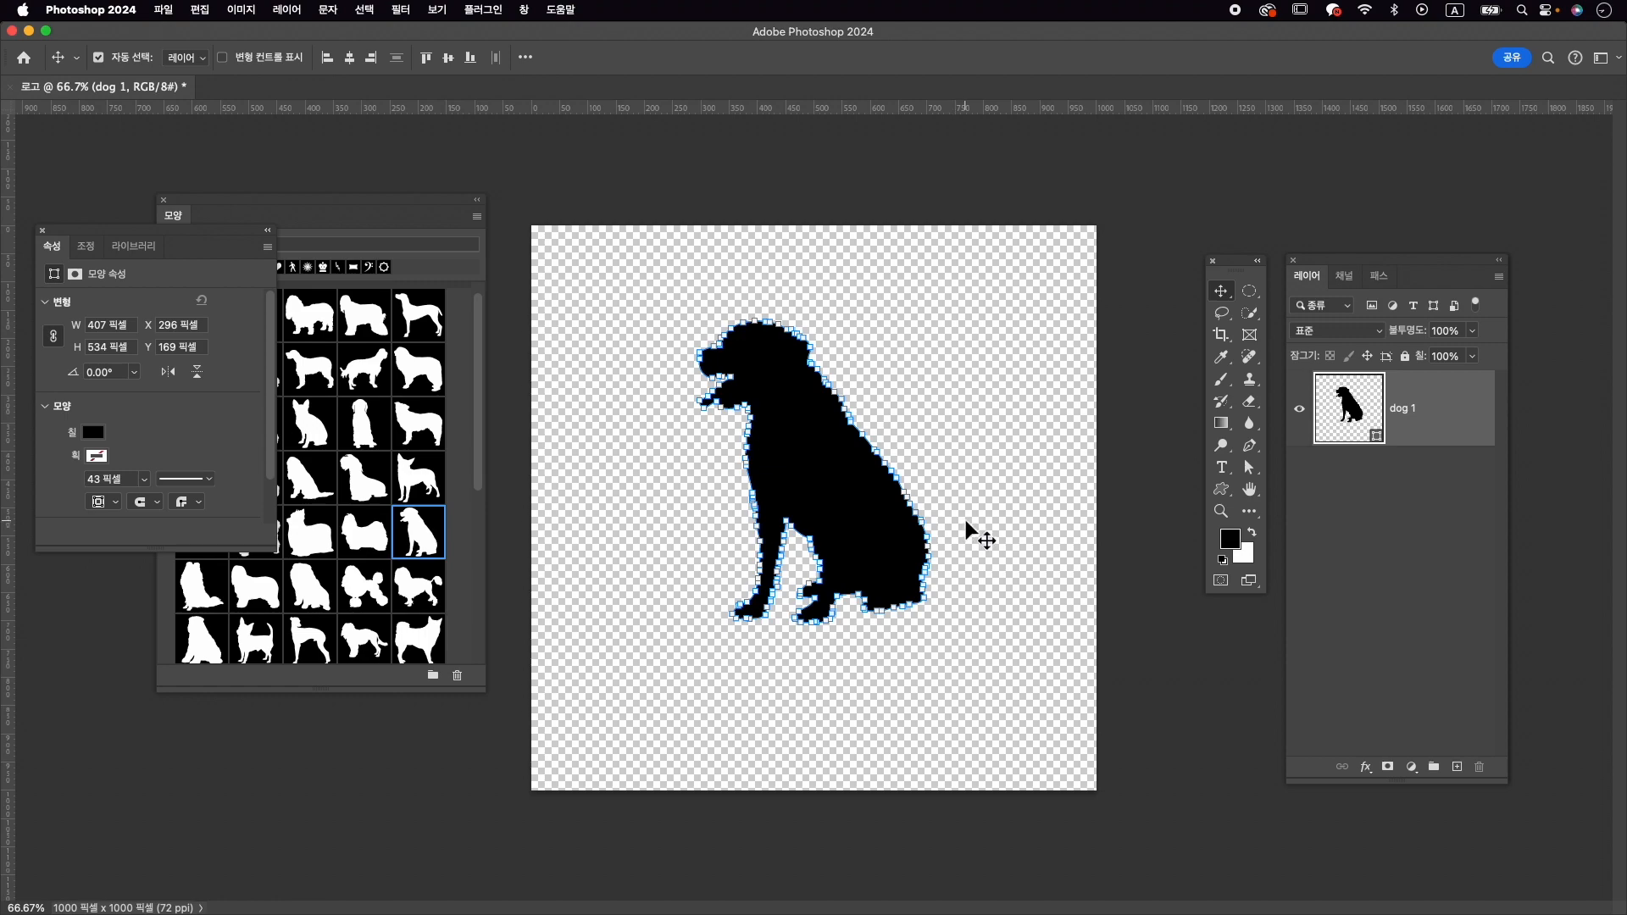
Step: Move the Properties (속성) window next to the tools and add a solid color (단색) fill layer above the dog layer
left_click_drag(96, 242, 1015, 269)
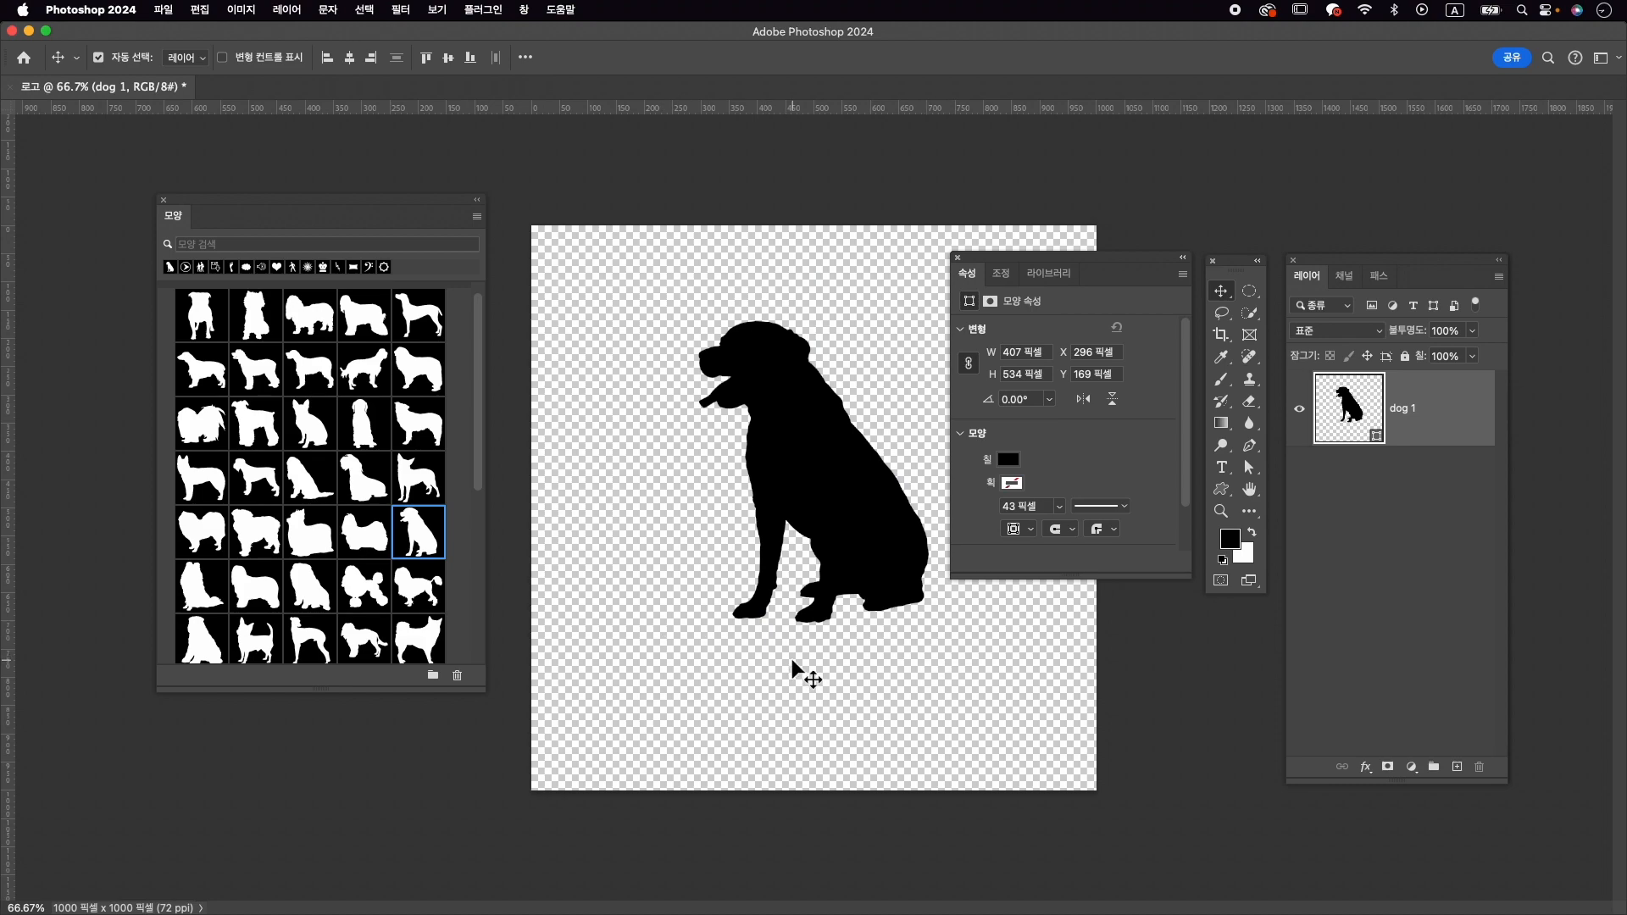
left_click(1410, 769)
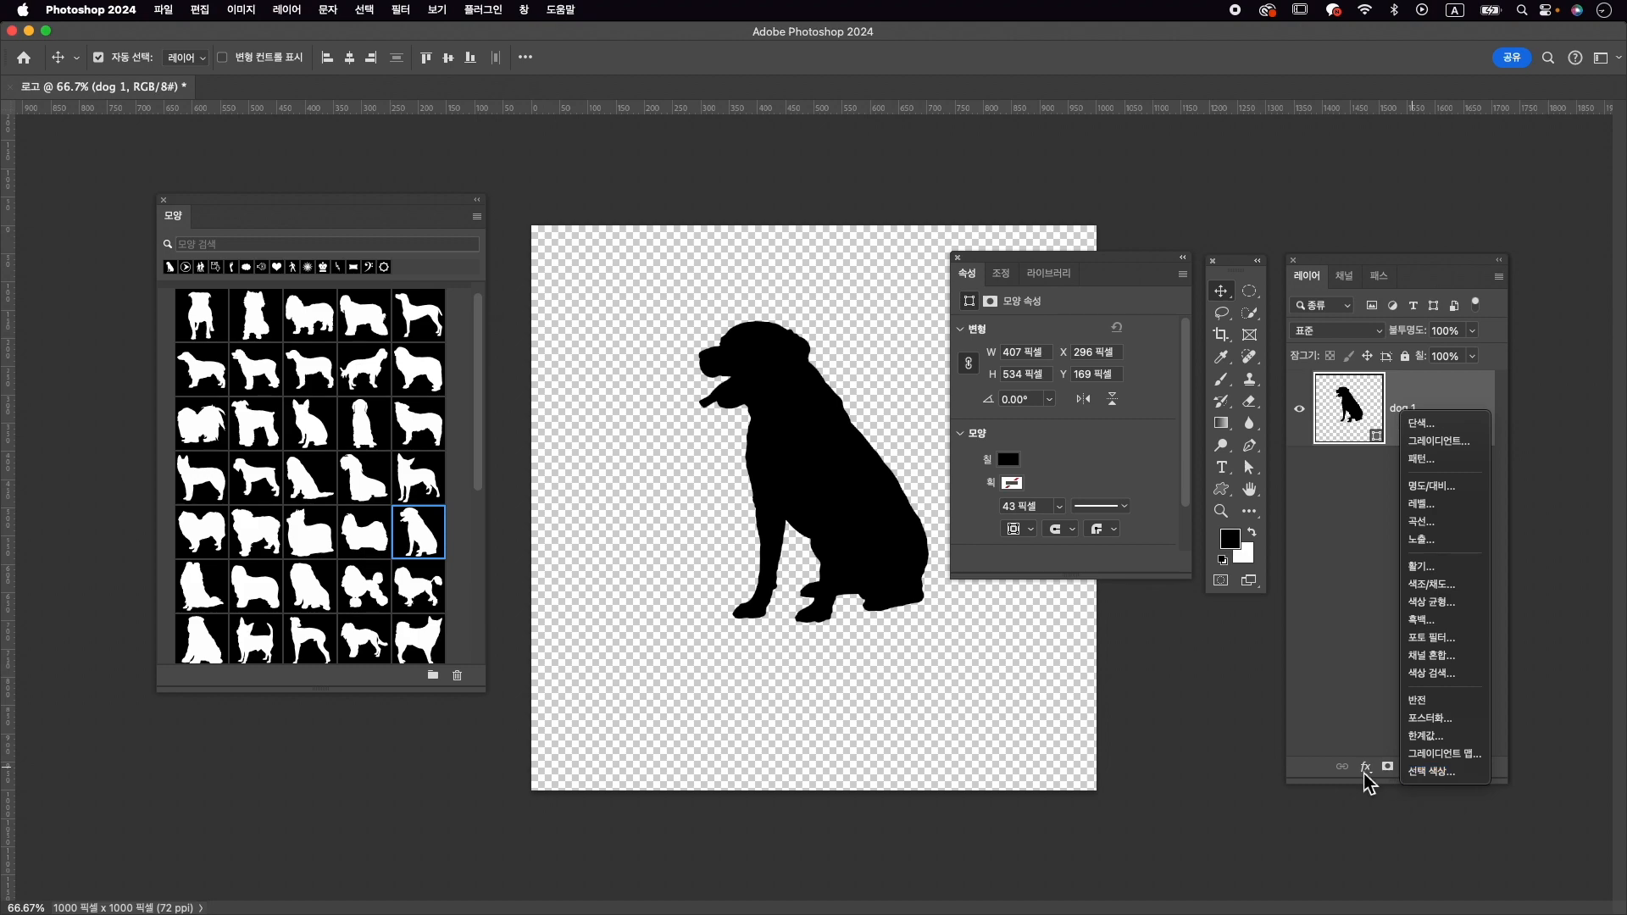
left_click(1368, 801)
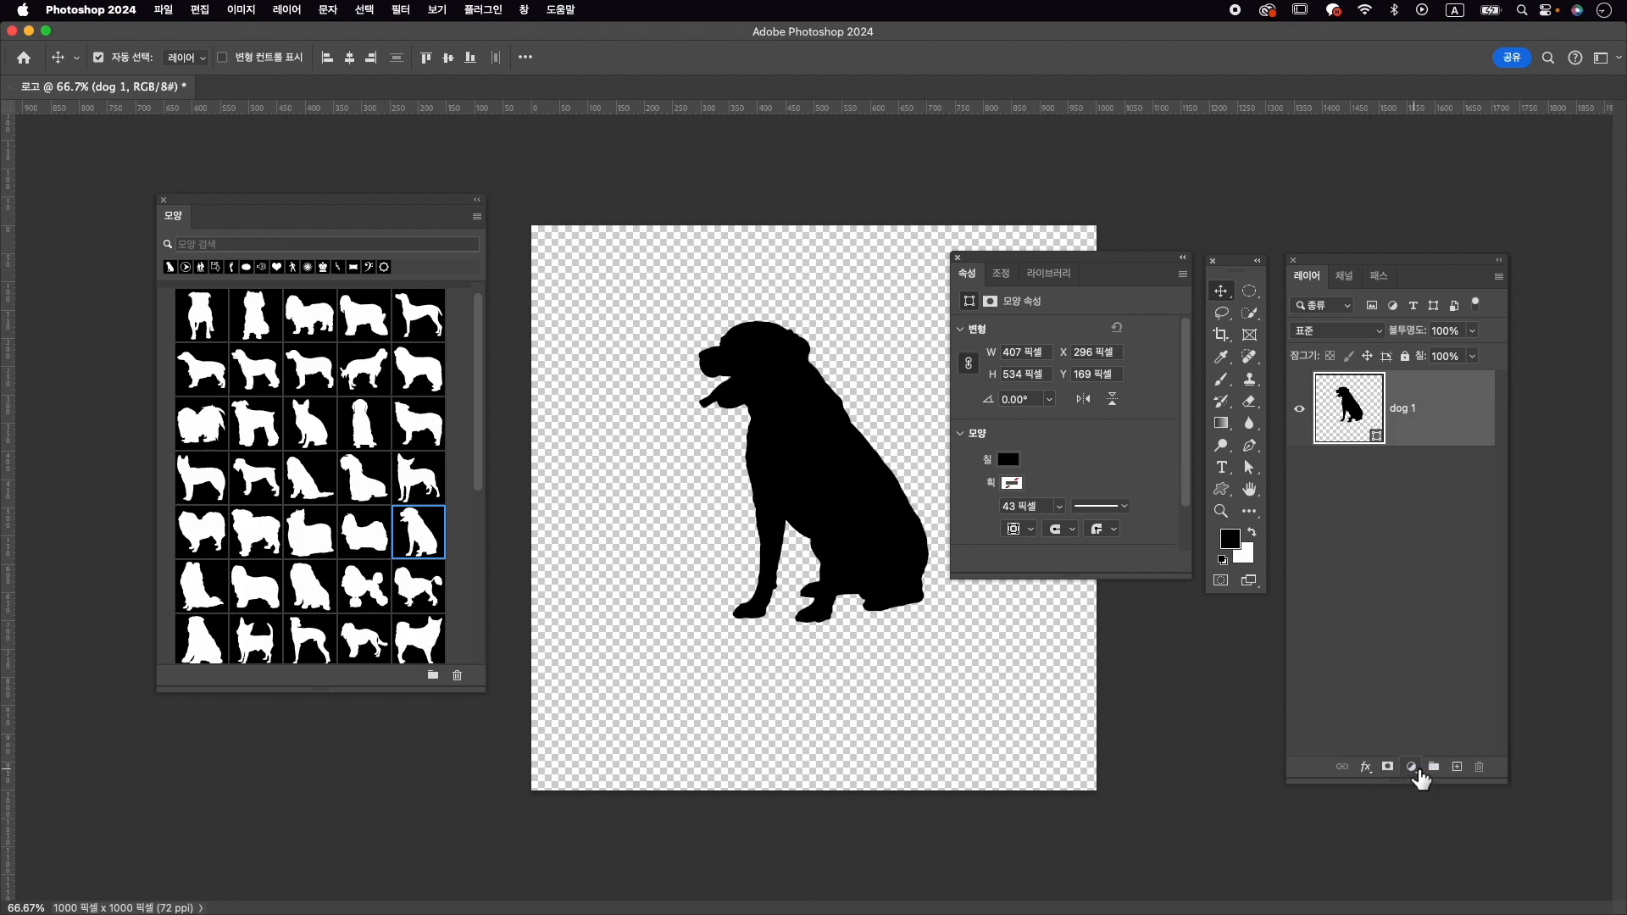
left_click(1413, 768)
left_click(1432, 422)
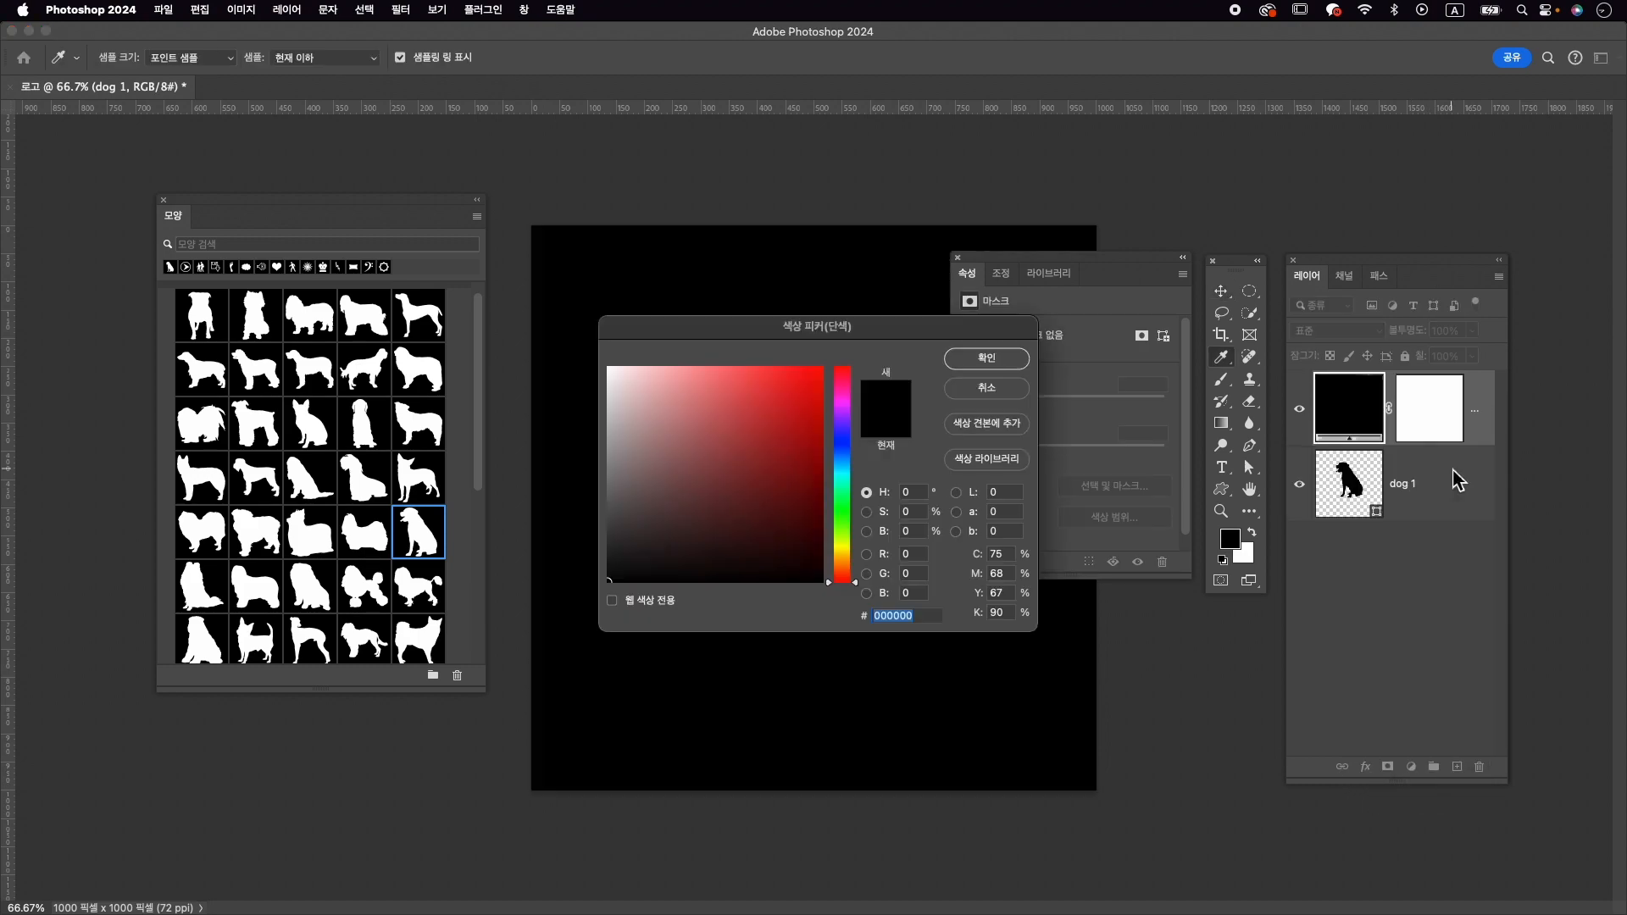
Step: Set the fill layer's color to pink, f856a2, and place the layer below the dog 1 layer as a background
left_click(843, 391)
left_click(776, 367)
left_click(850, 385)
left_click_drag(850, 385, 849, 383)
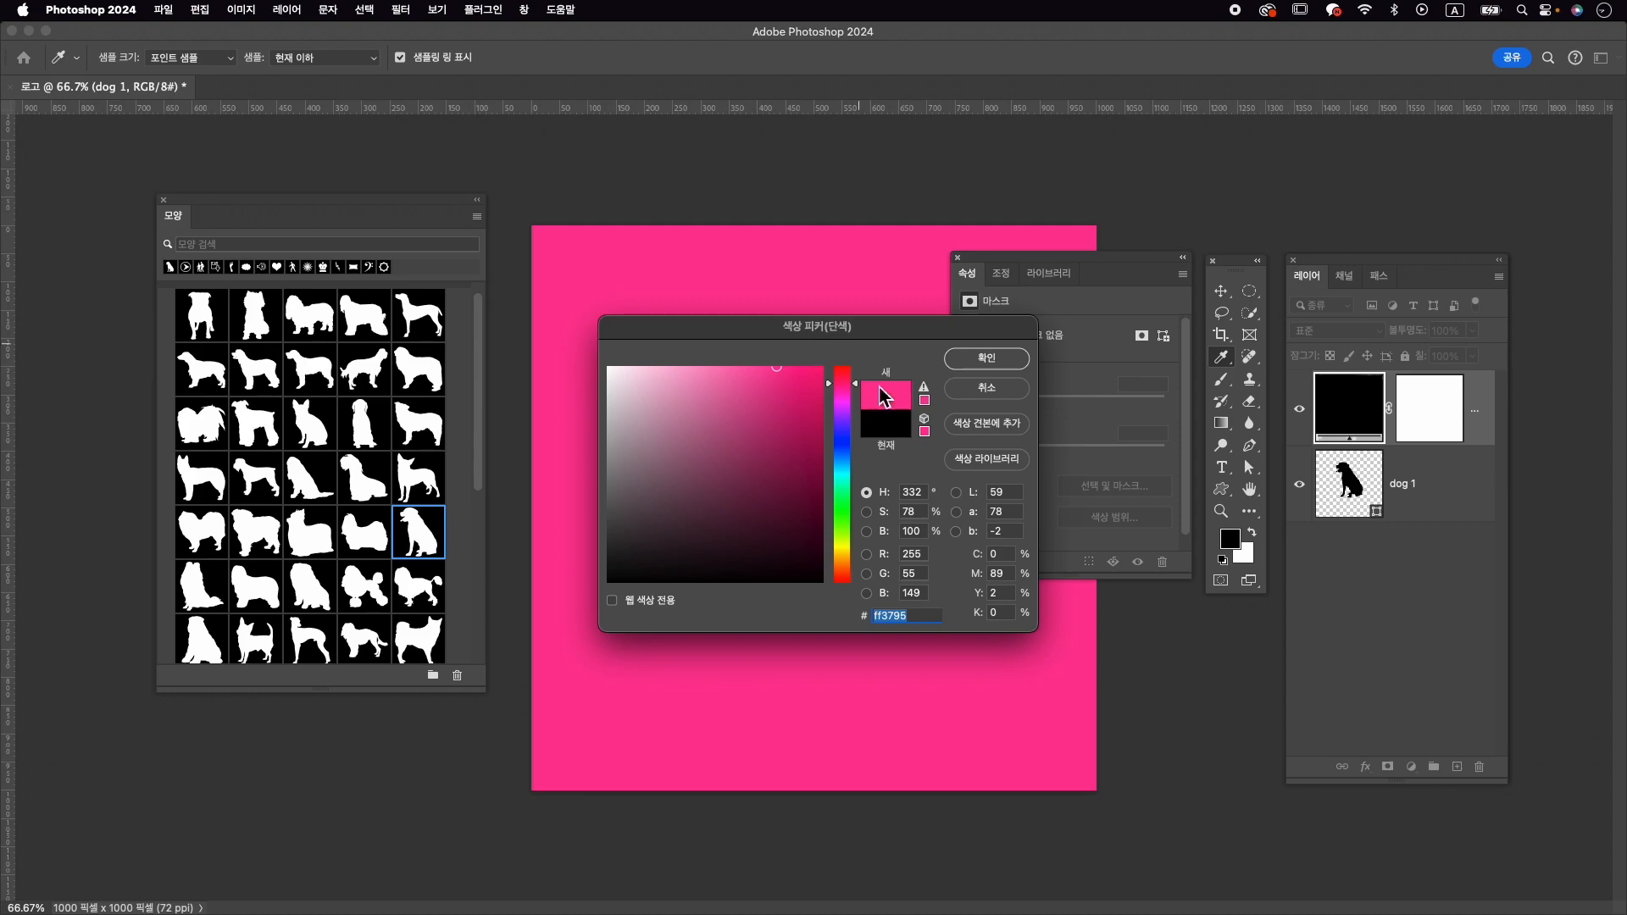
left_click(760, 373)
left_click(748, 372)
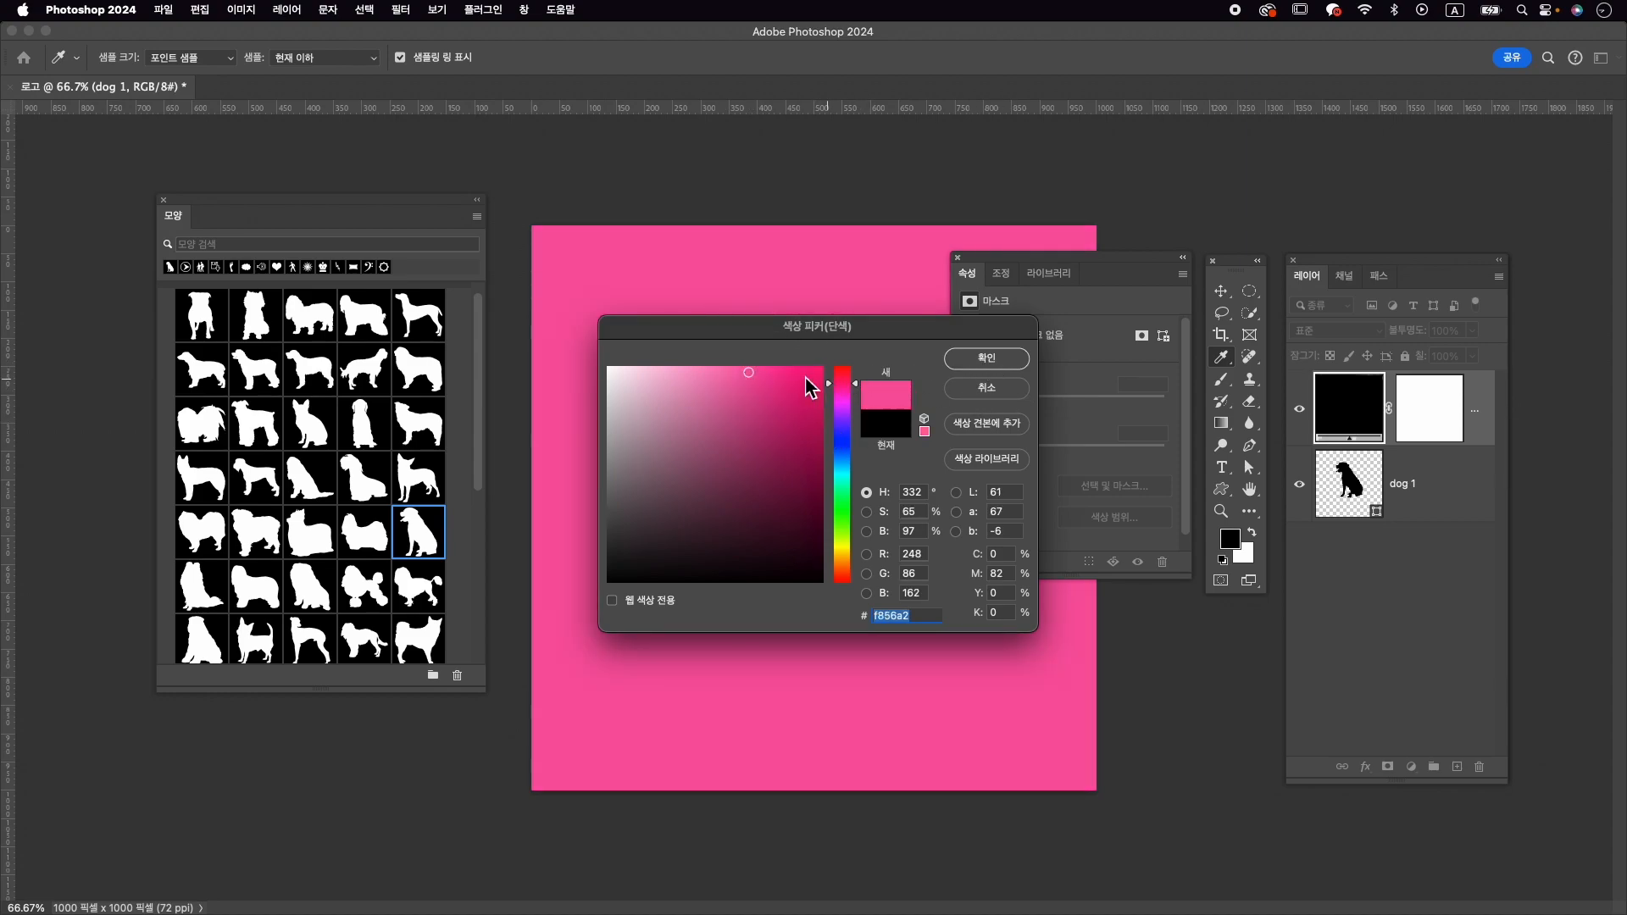
left_click(1007, 361)
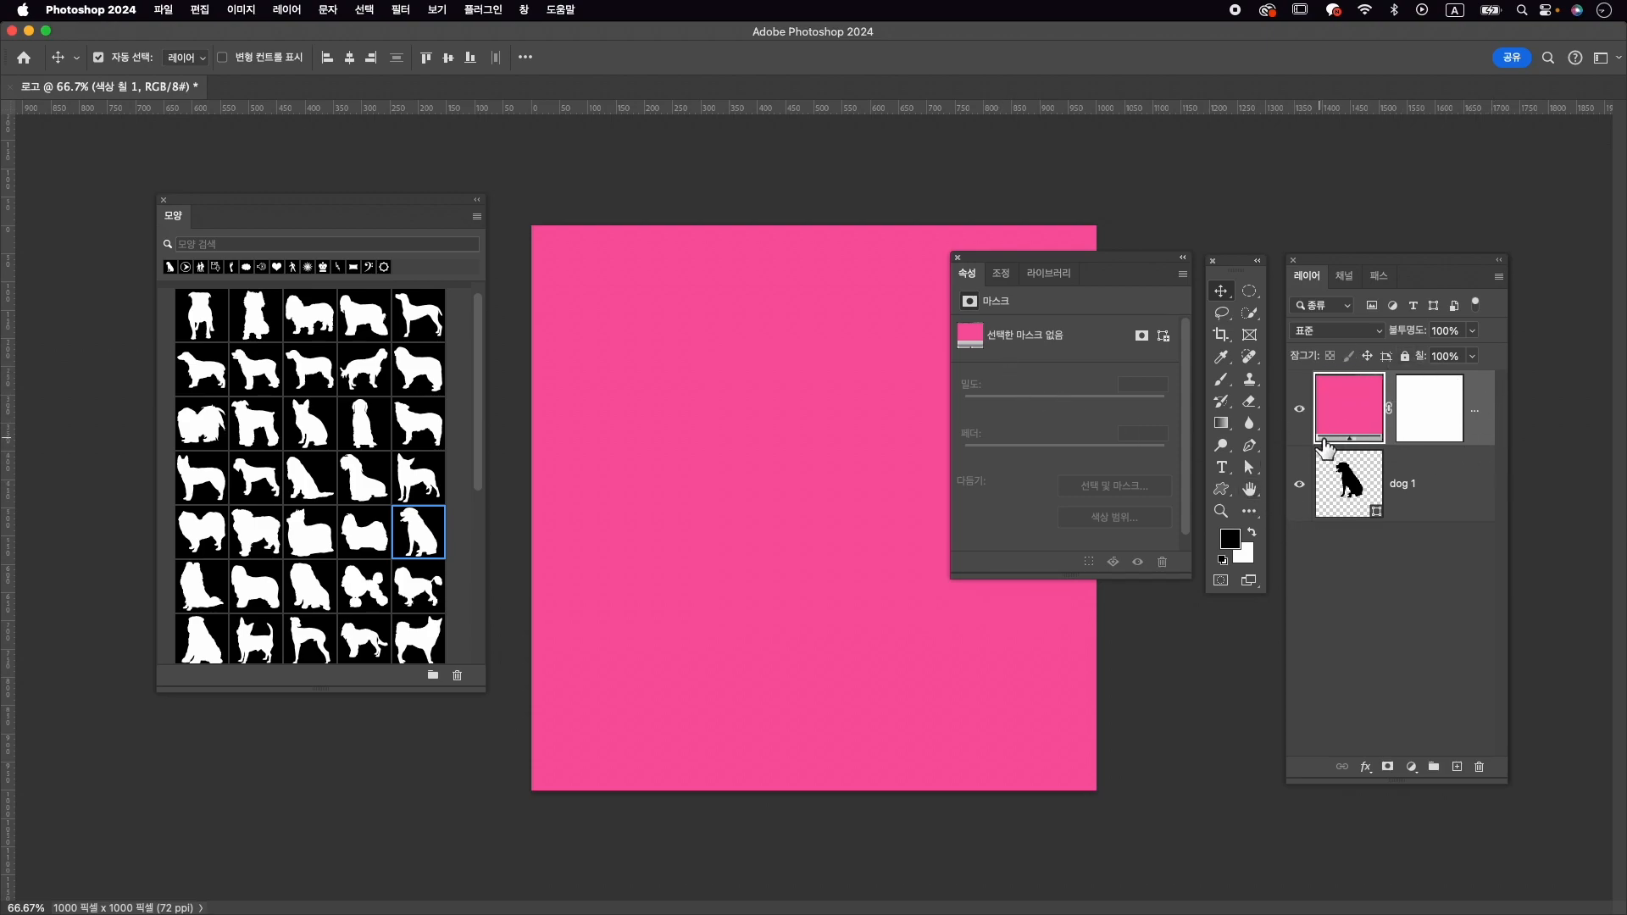
left_click_drag(1479, 405, 1479, 496)
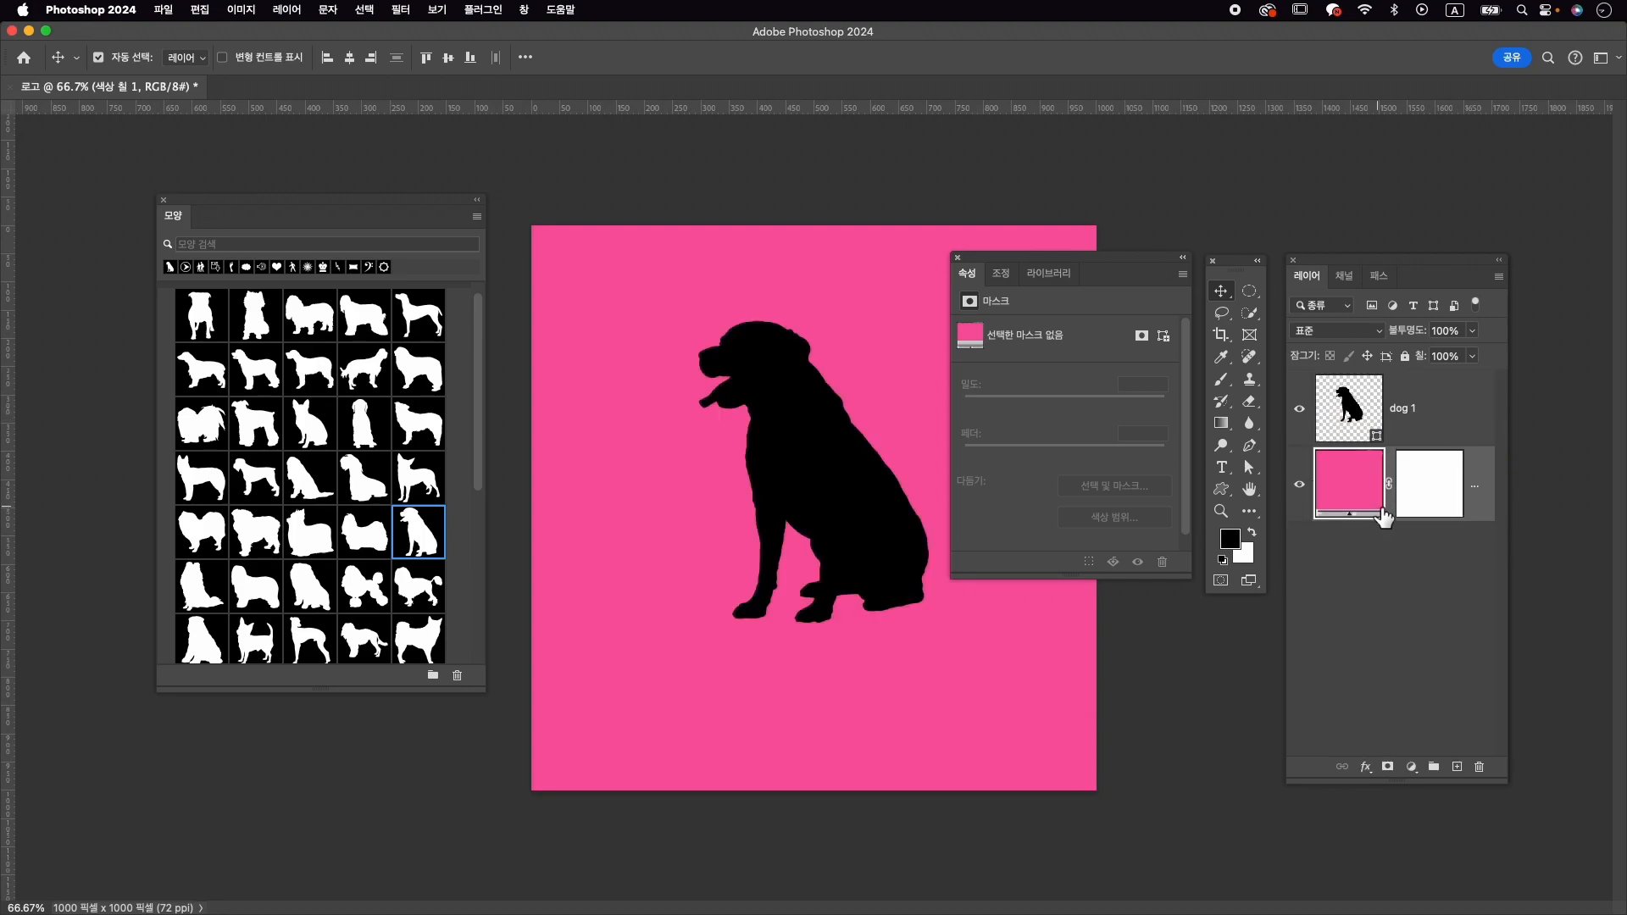
Step: Change the fill color of the dog 1 shape to white, ffffff
left_click(1413, 417)
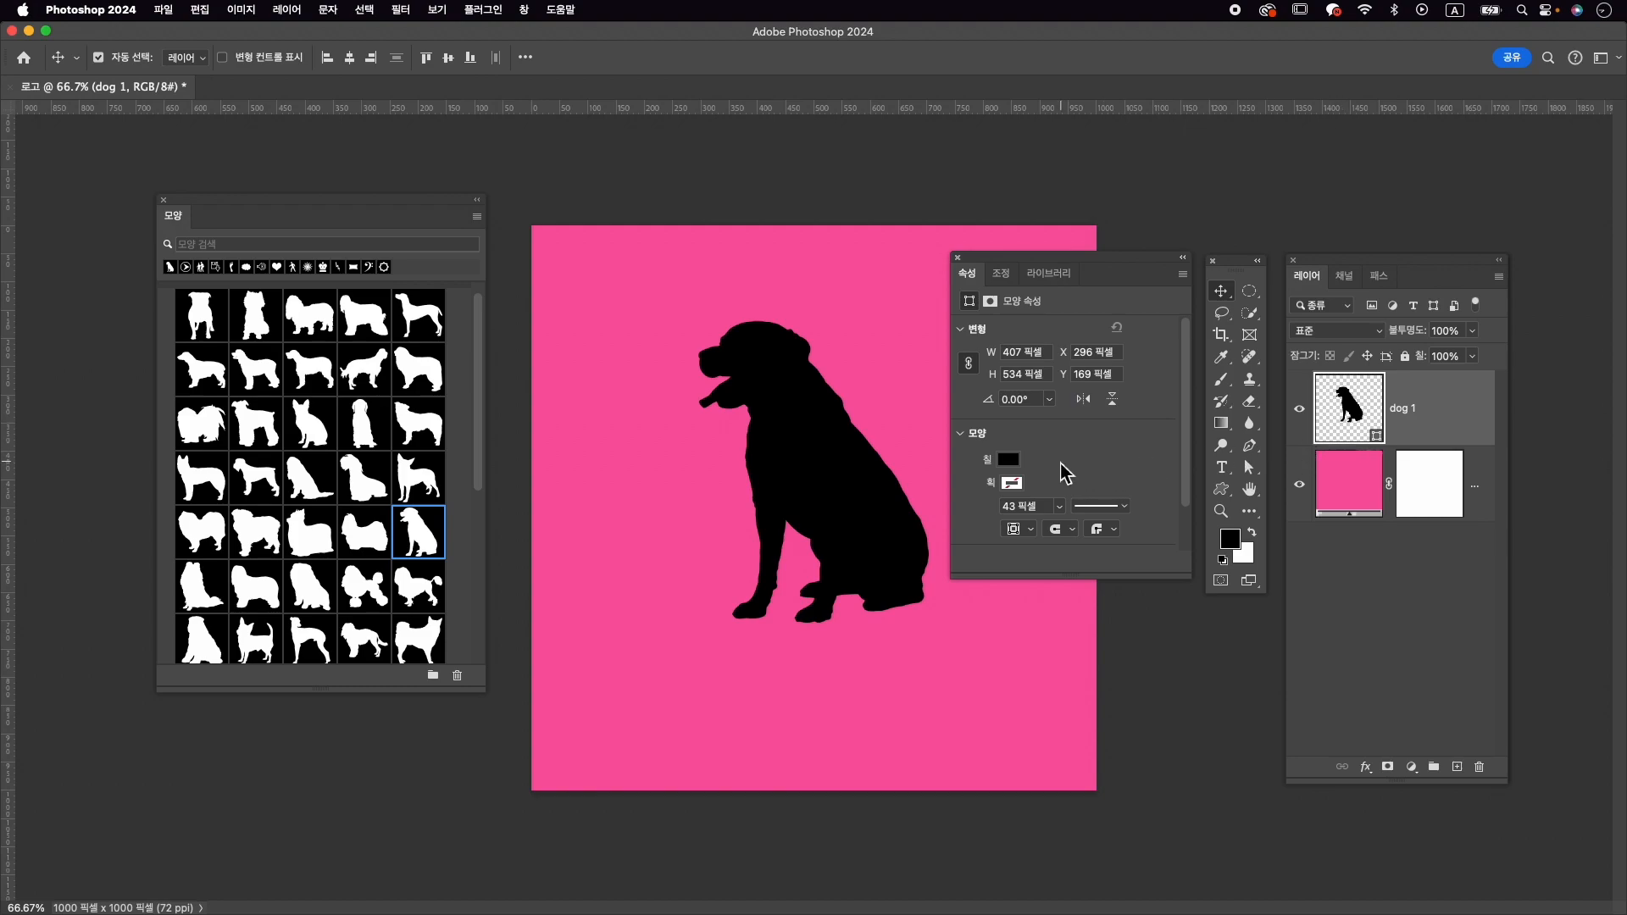
left_click(1007, 460)
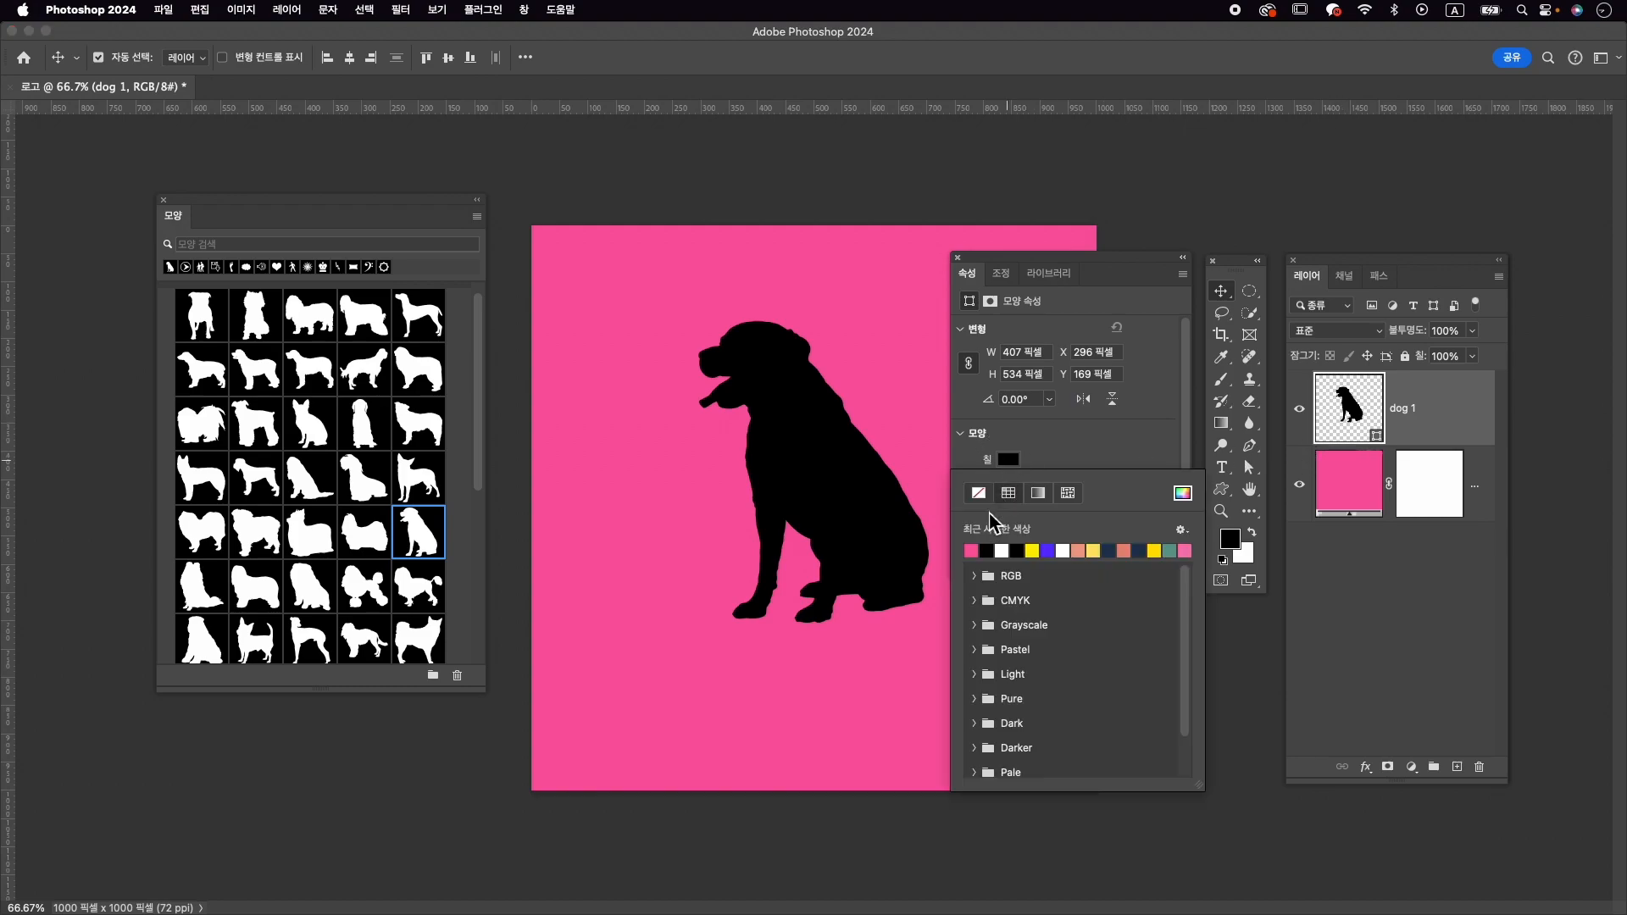
left_click(1182, 493)
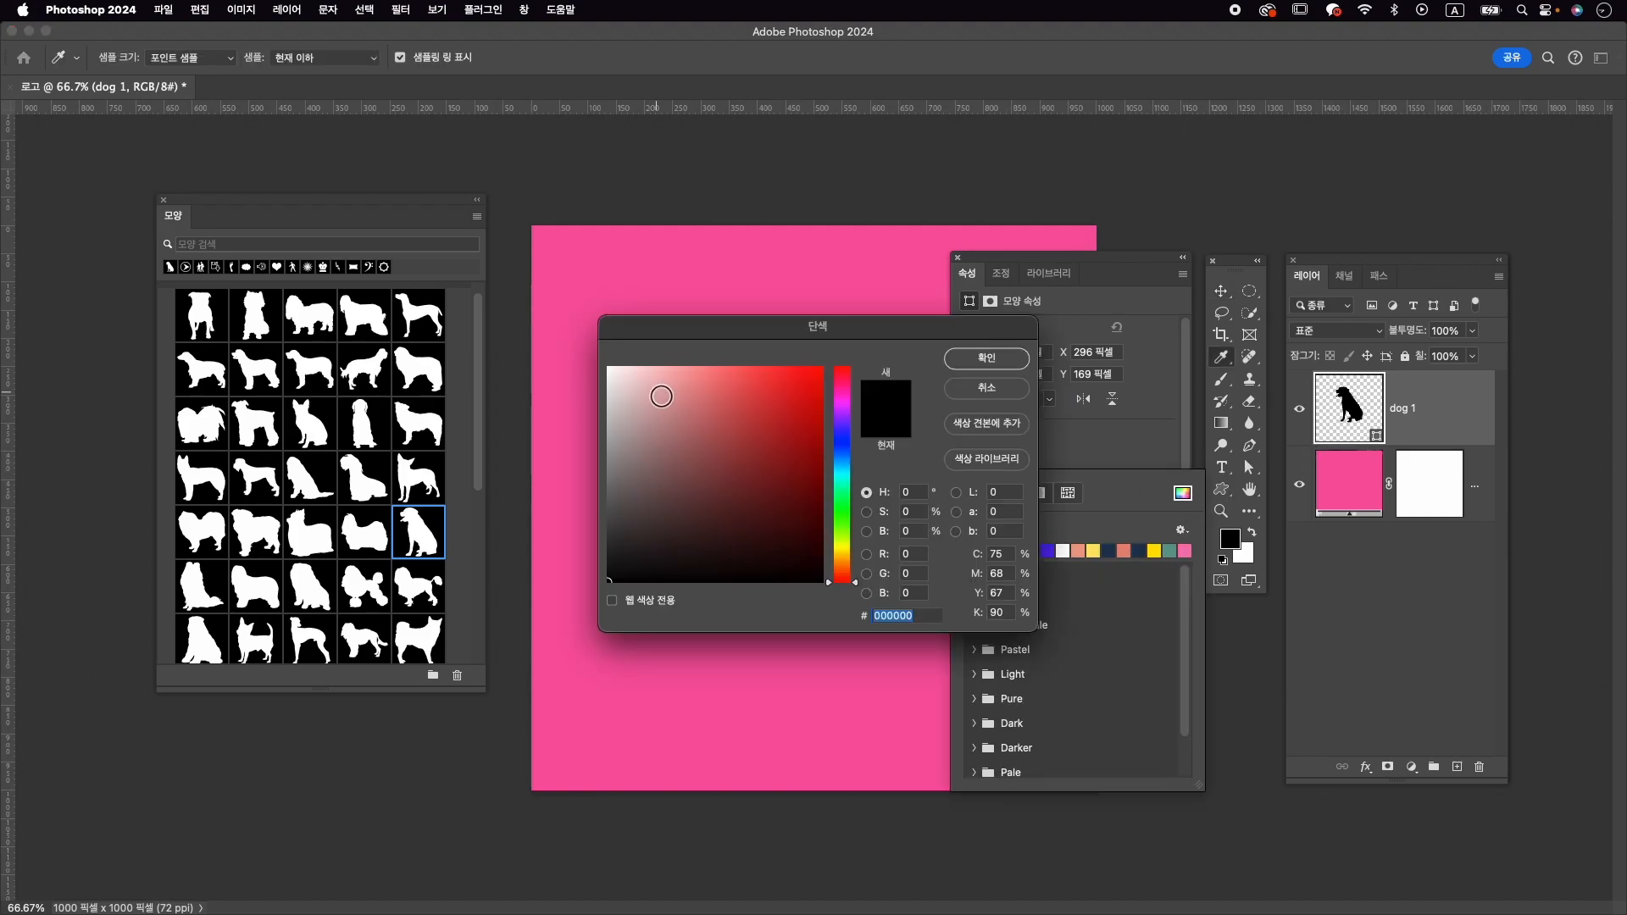
left_click_drag(661, 396, 581, 345)
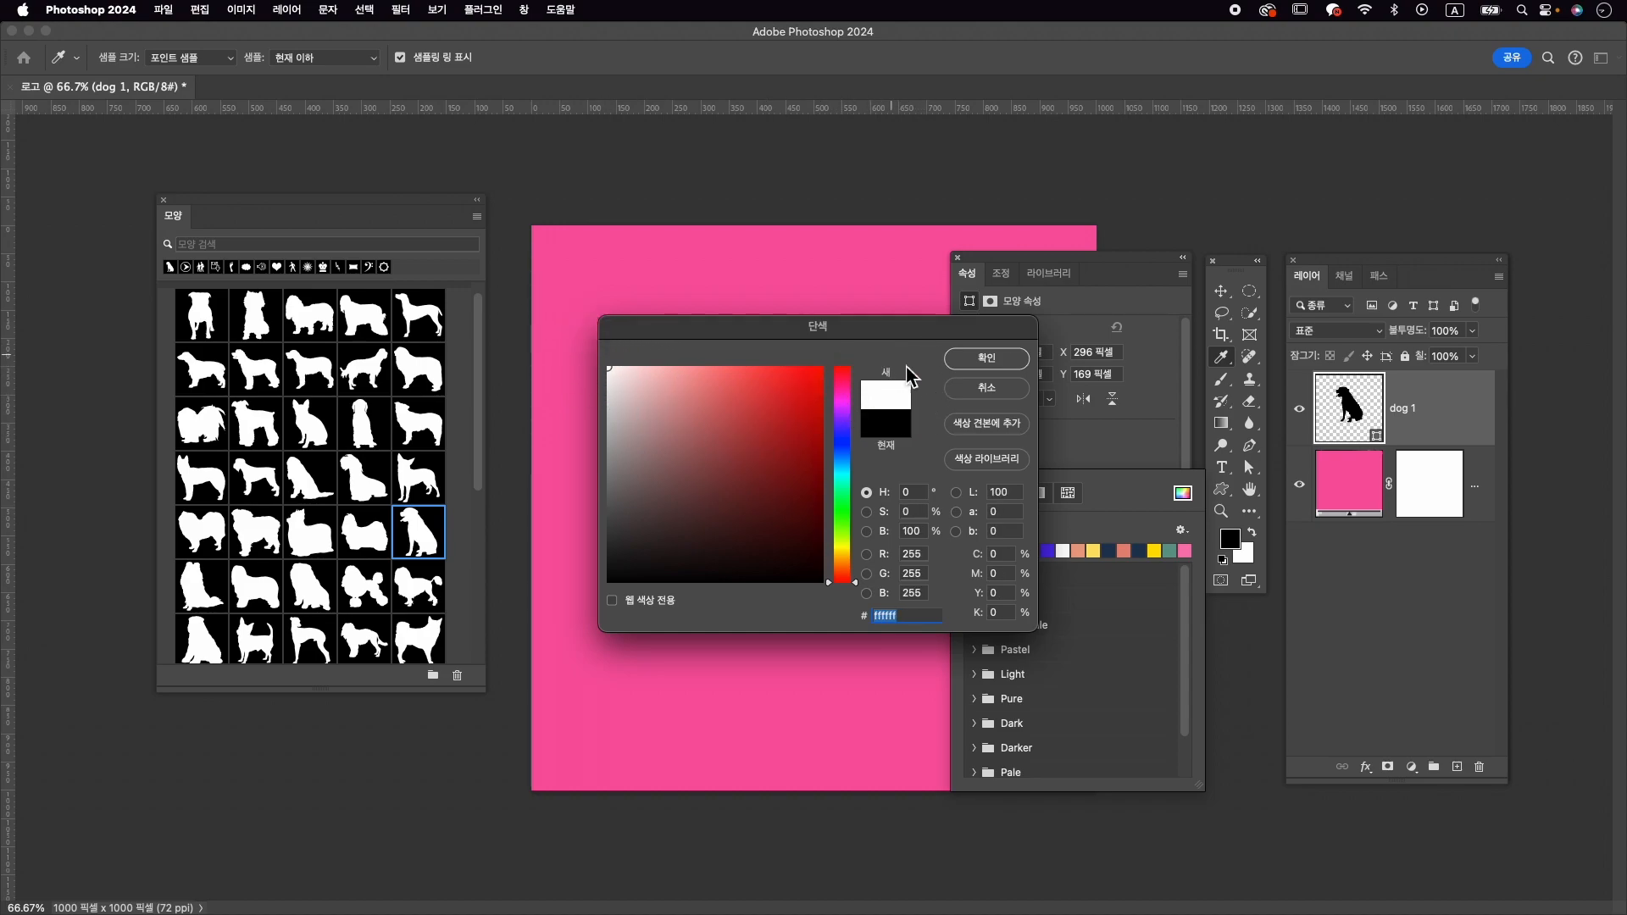
left_click(1021, 362)
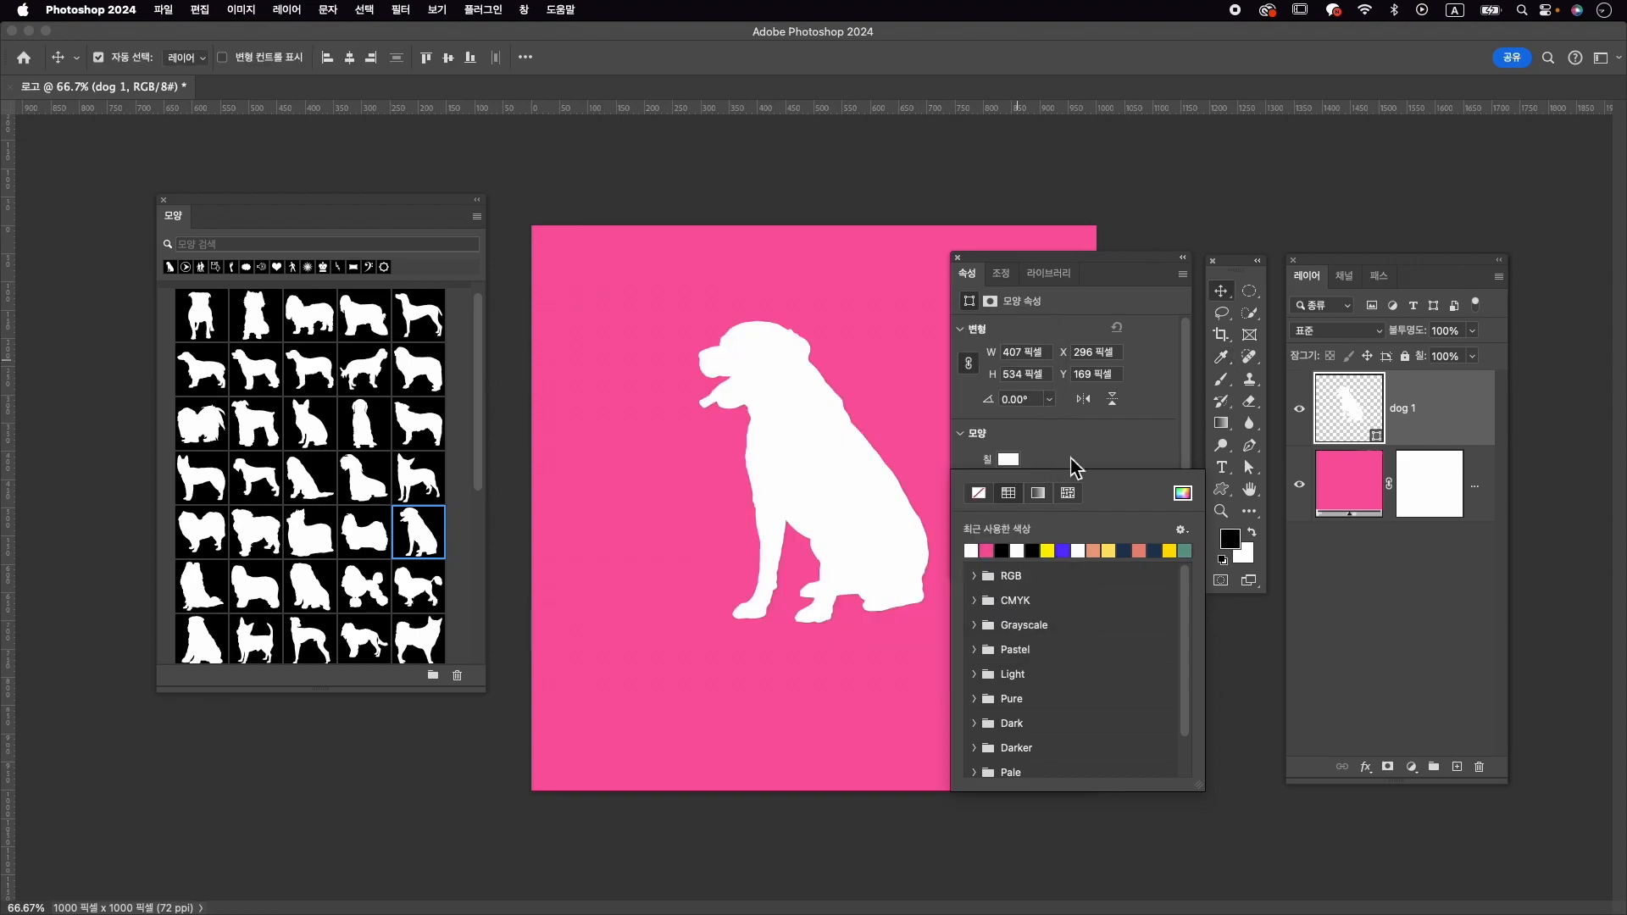
left_click(1054, 243)
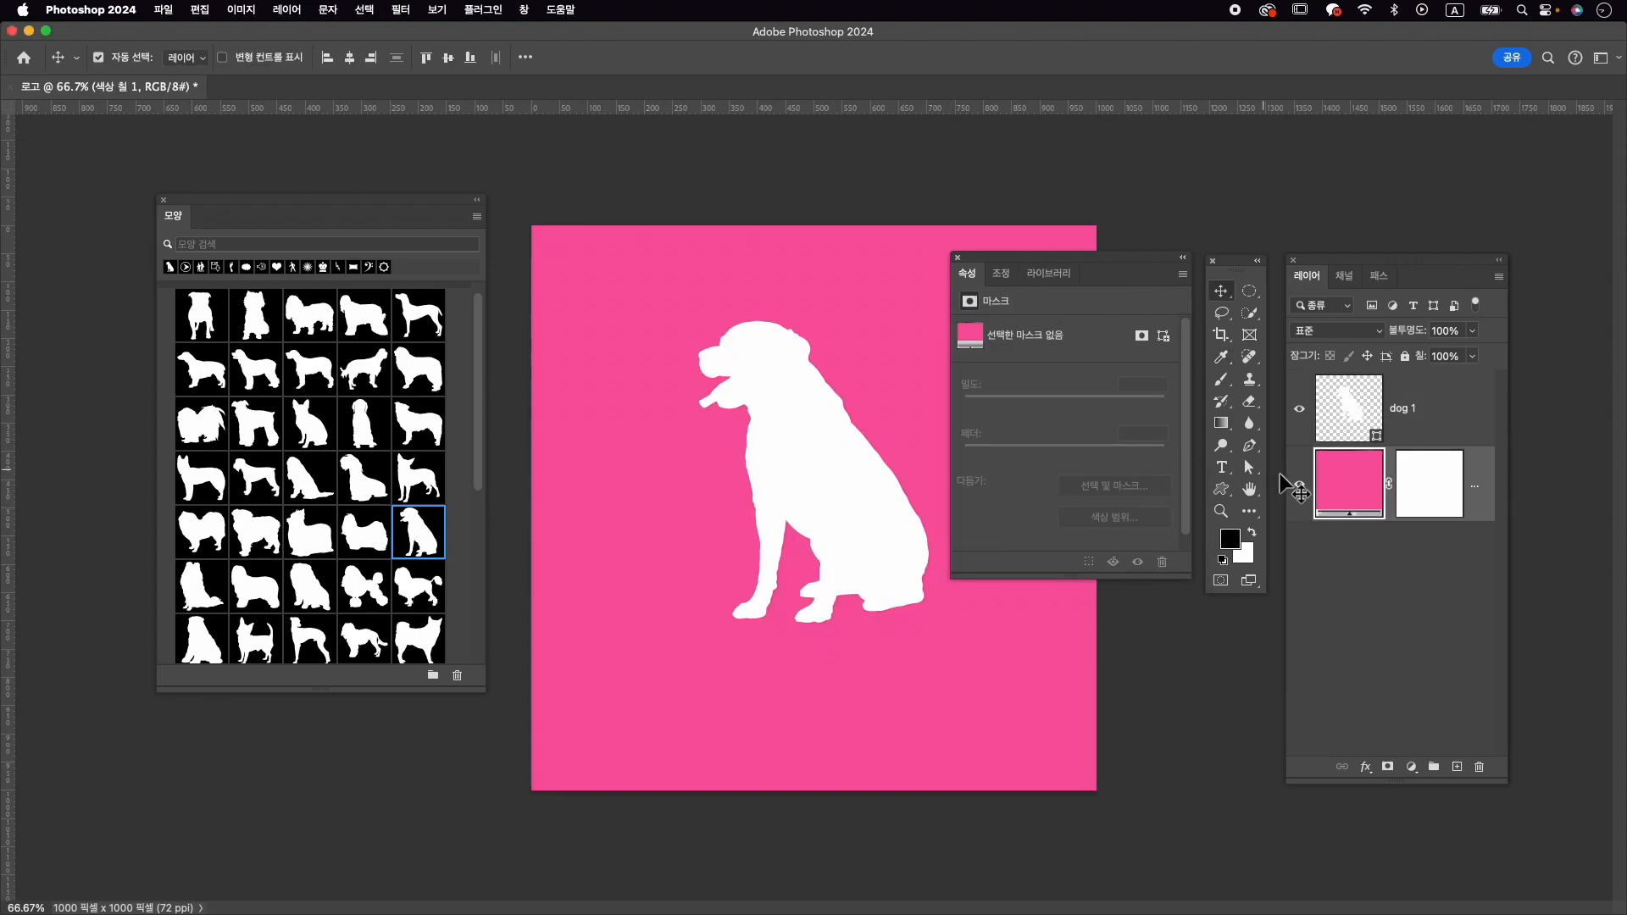
Step: Change the background fill layer's color to a lighter pink, fe91d9
double_click(1352, 483)
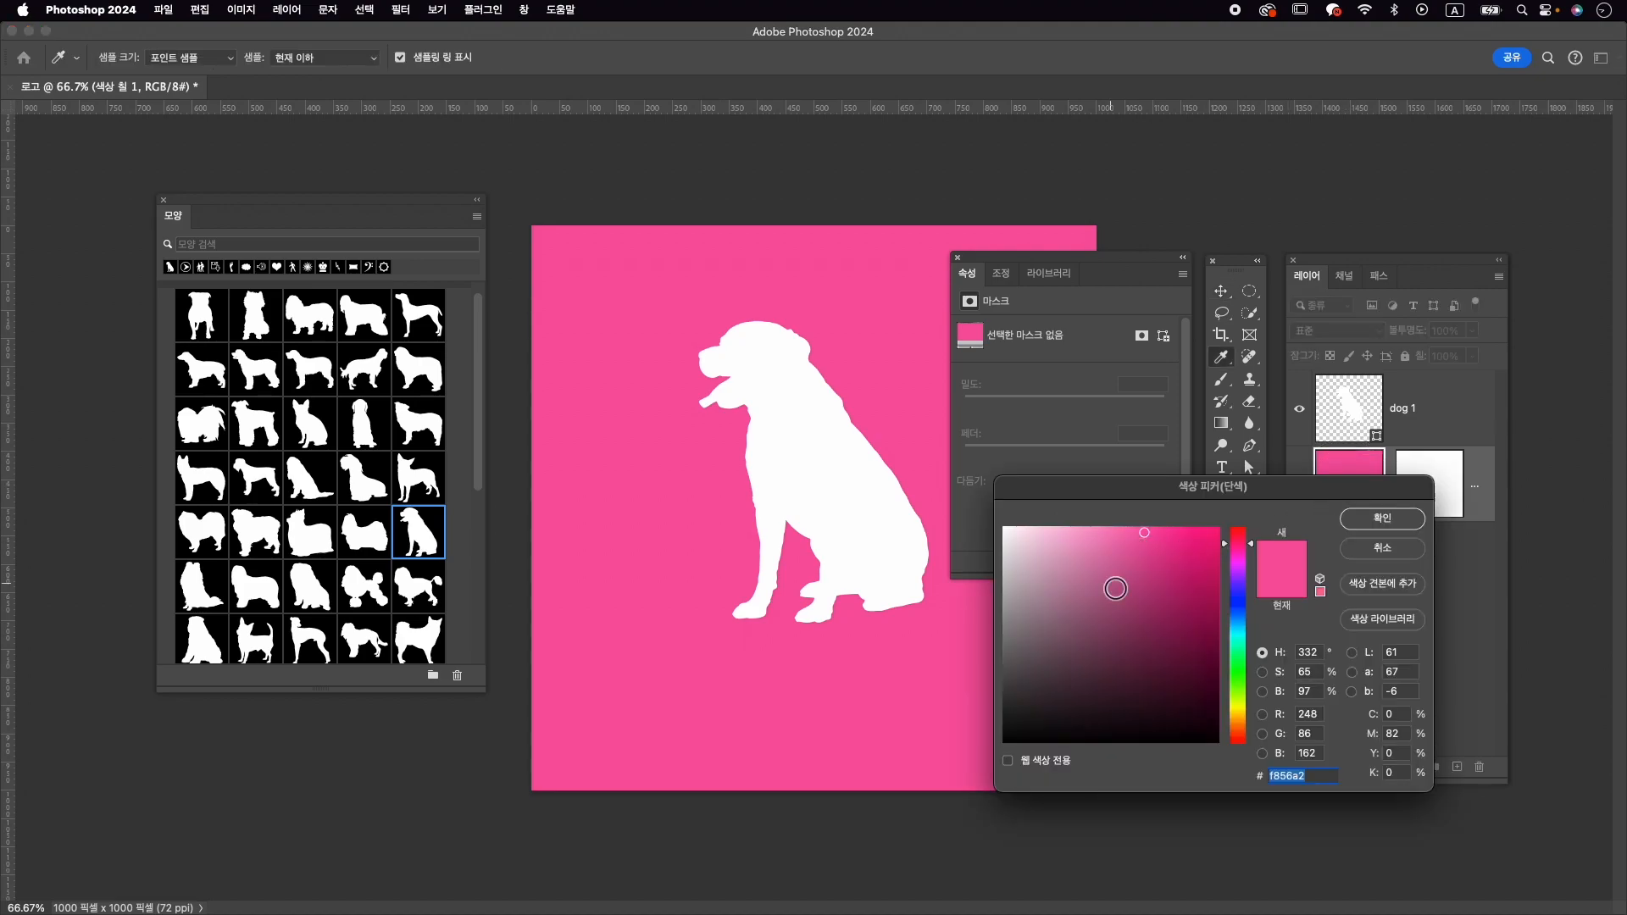
left_click(1251, 551)
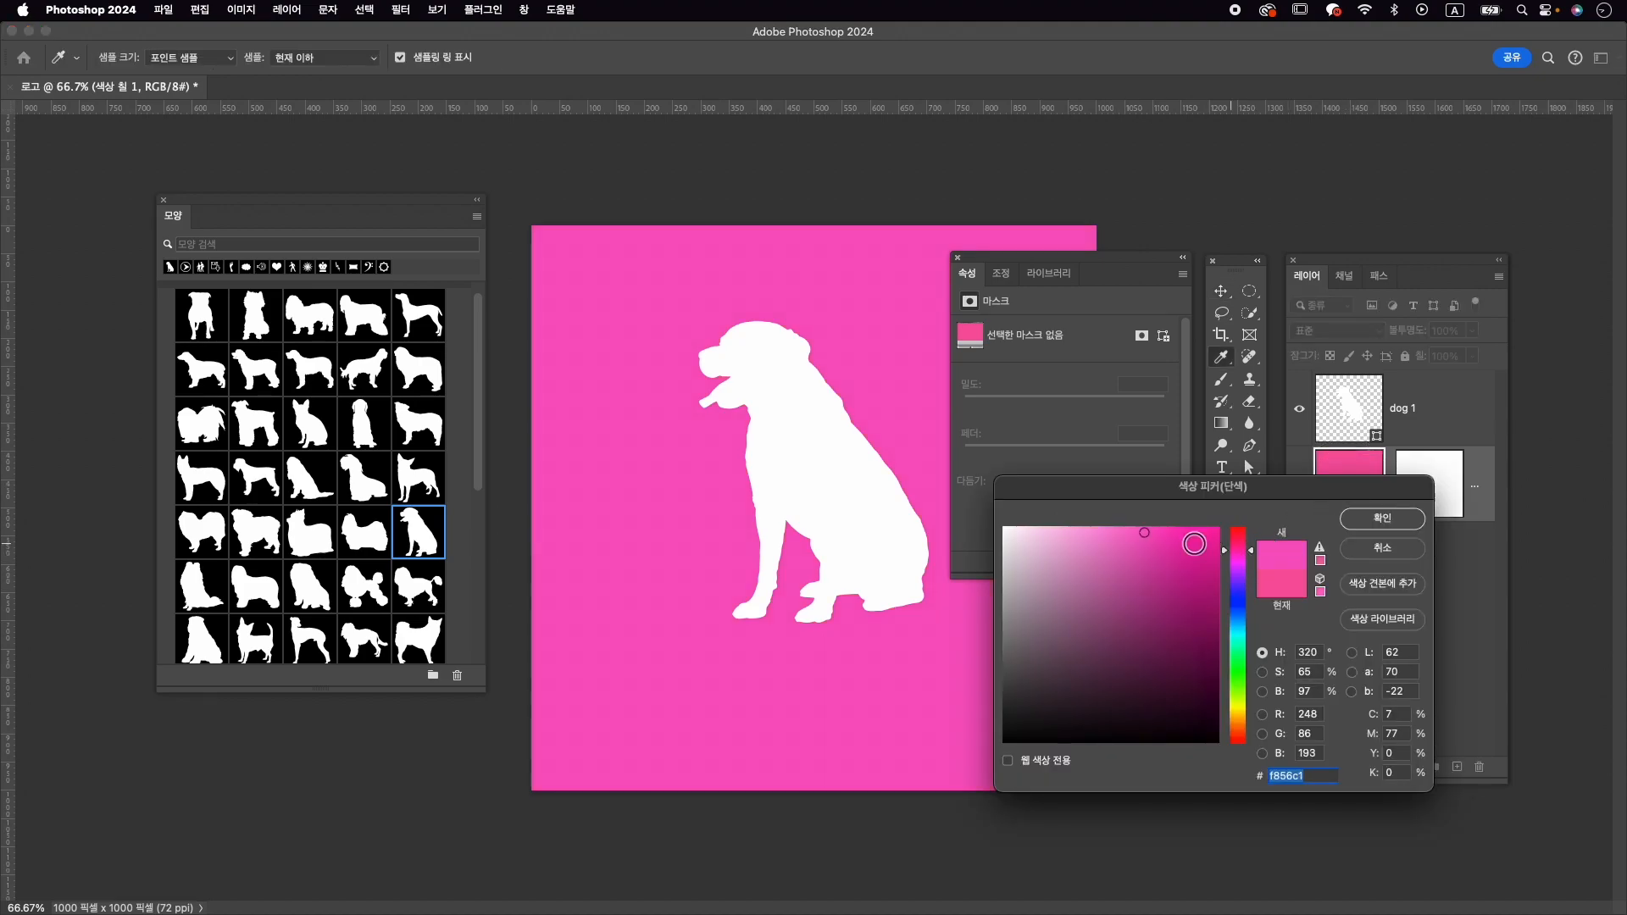
left_click(1114, 537)
left_click(1095, 528)
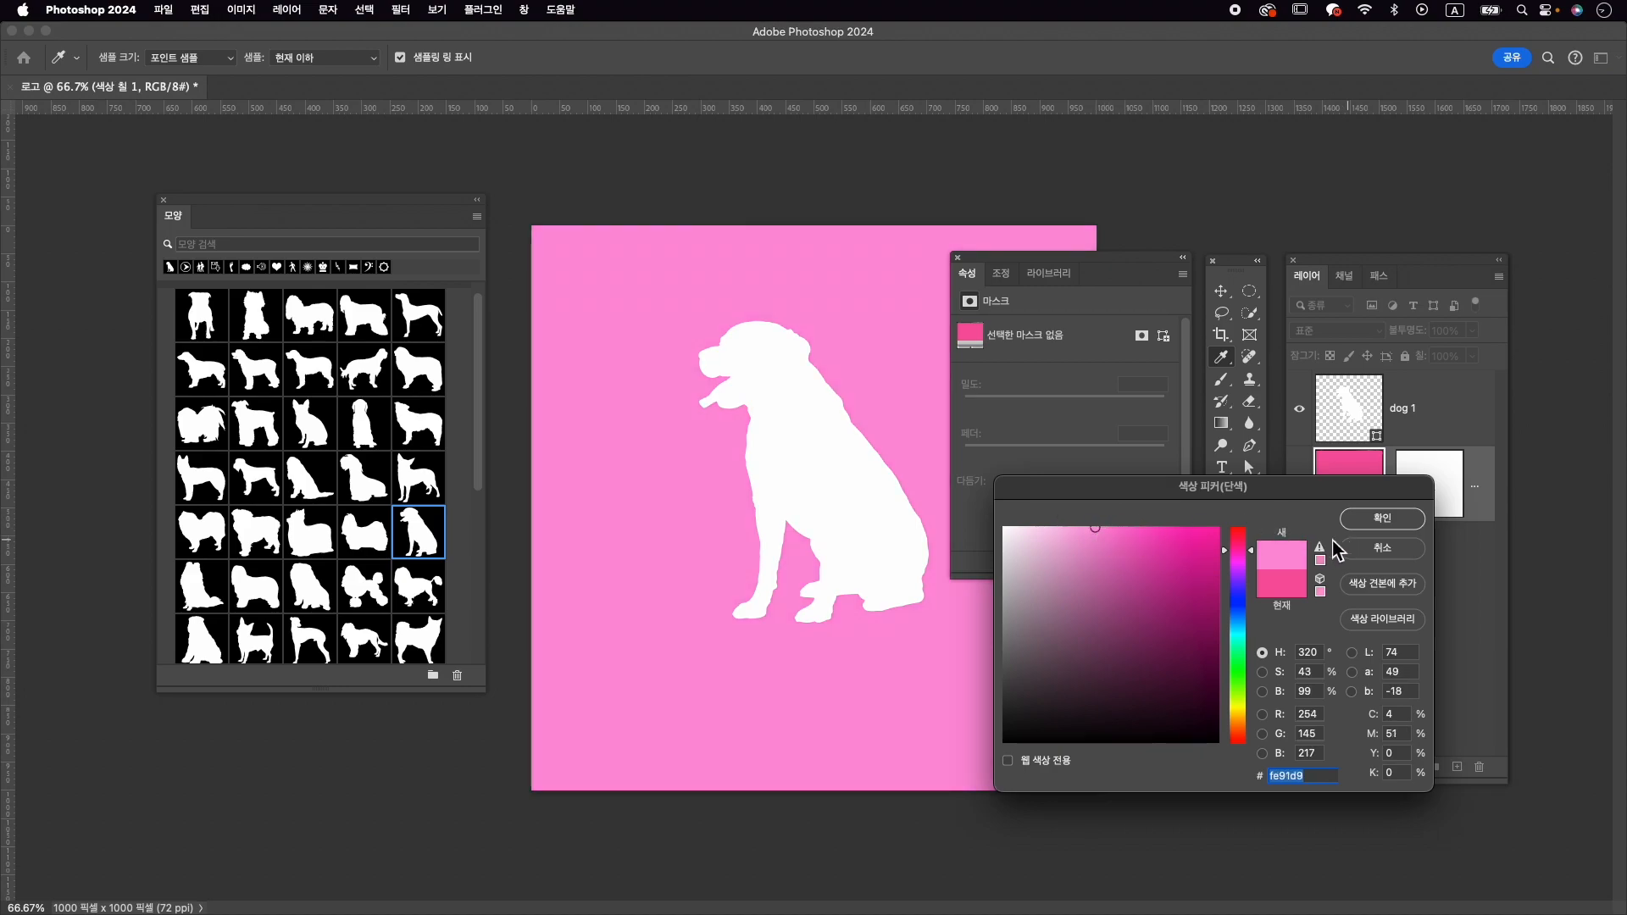
left_click(1377, 518)
Step: Select the dog shape's outline with the Direct Selection tool (직접 선택 도구) to show its anchor points
left_click(809, 418)
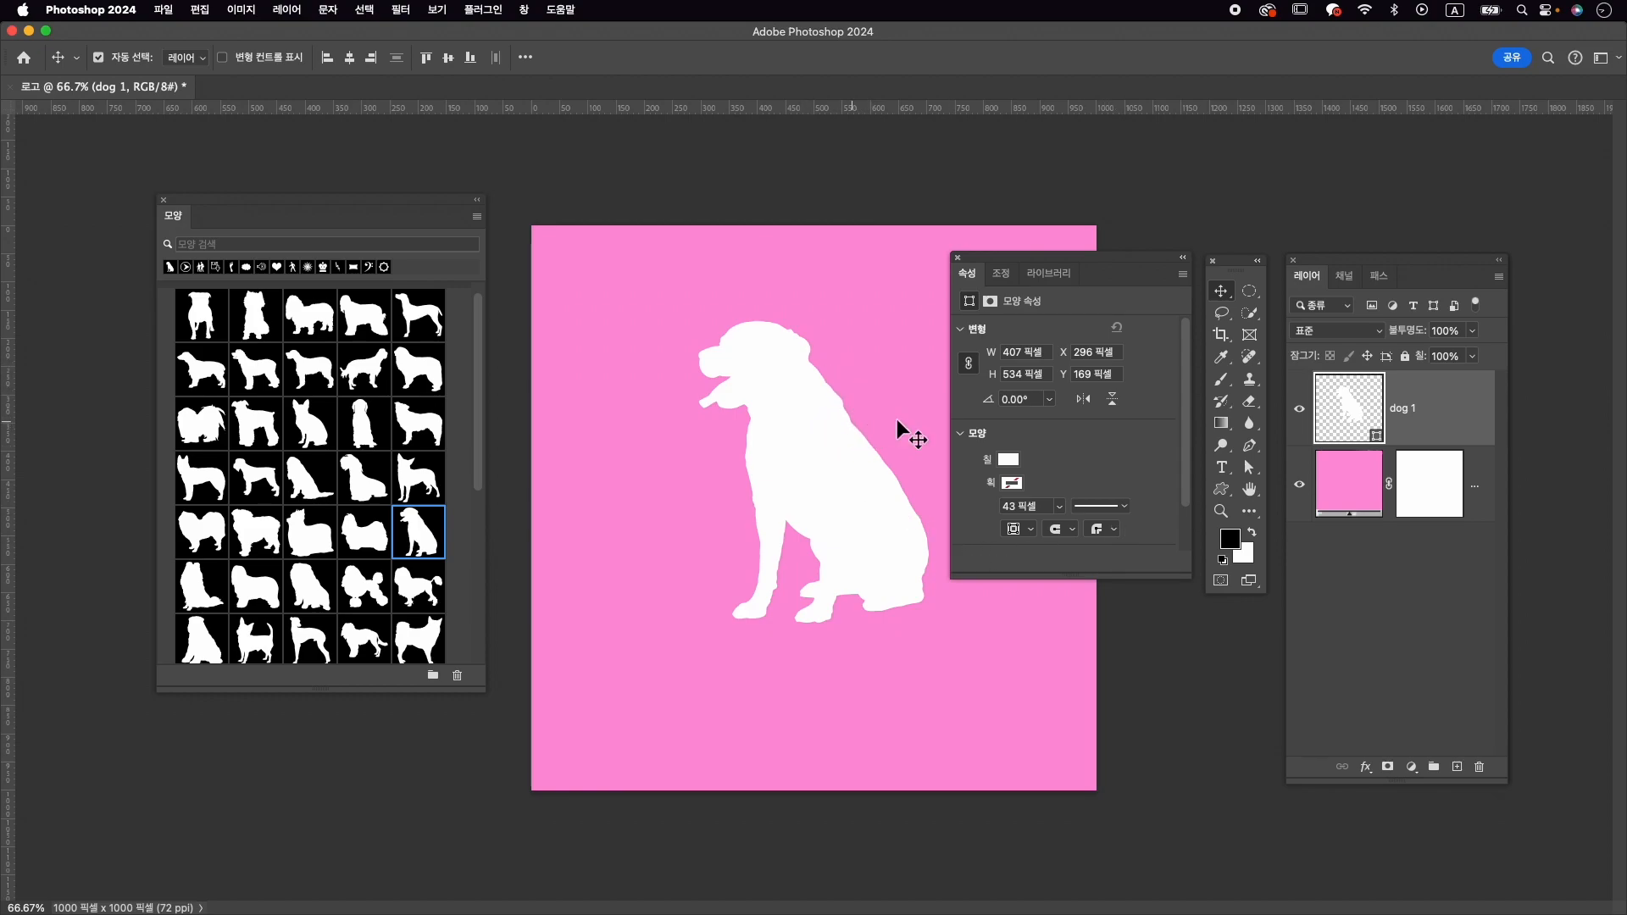
left_click(1250, 468)
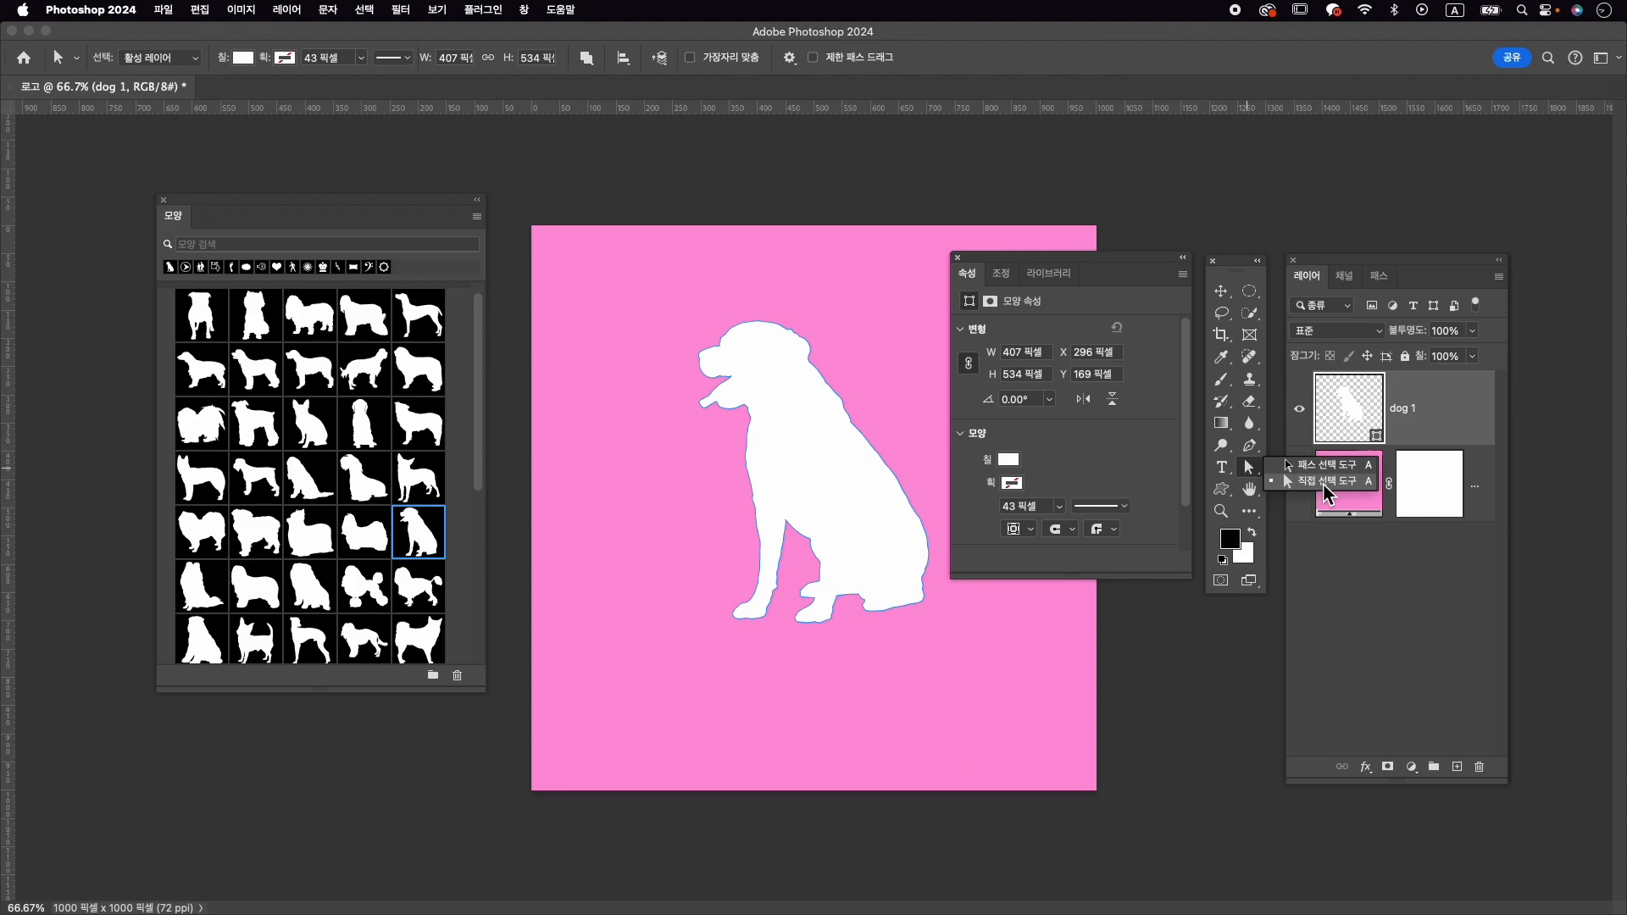
left_click(1455, 411)
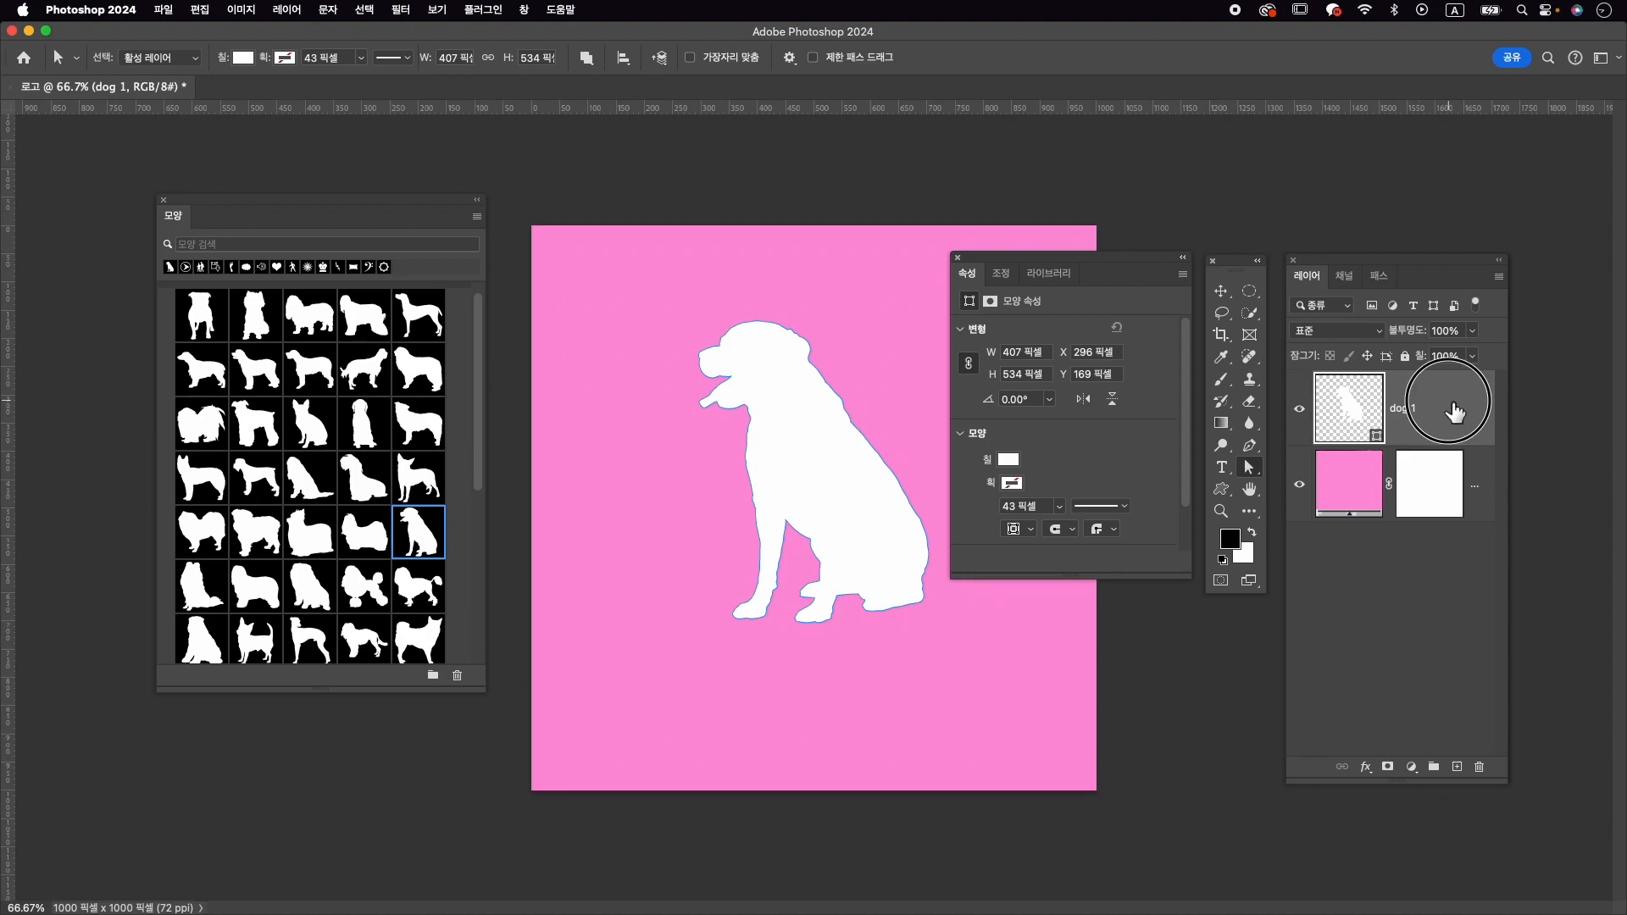
left_click(852, 426)
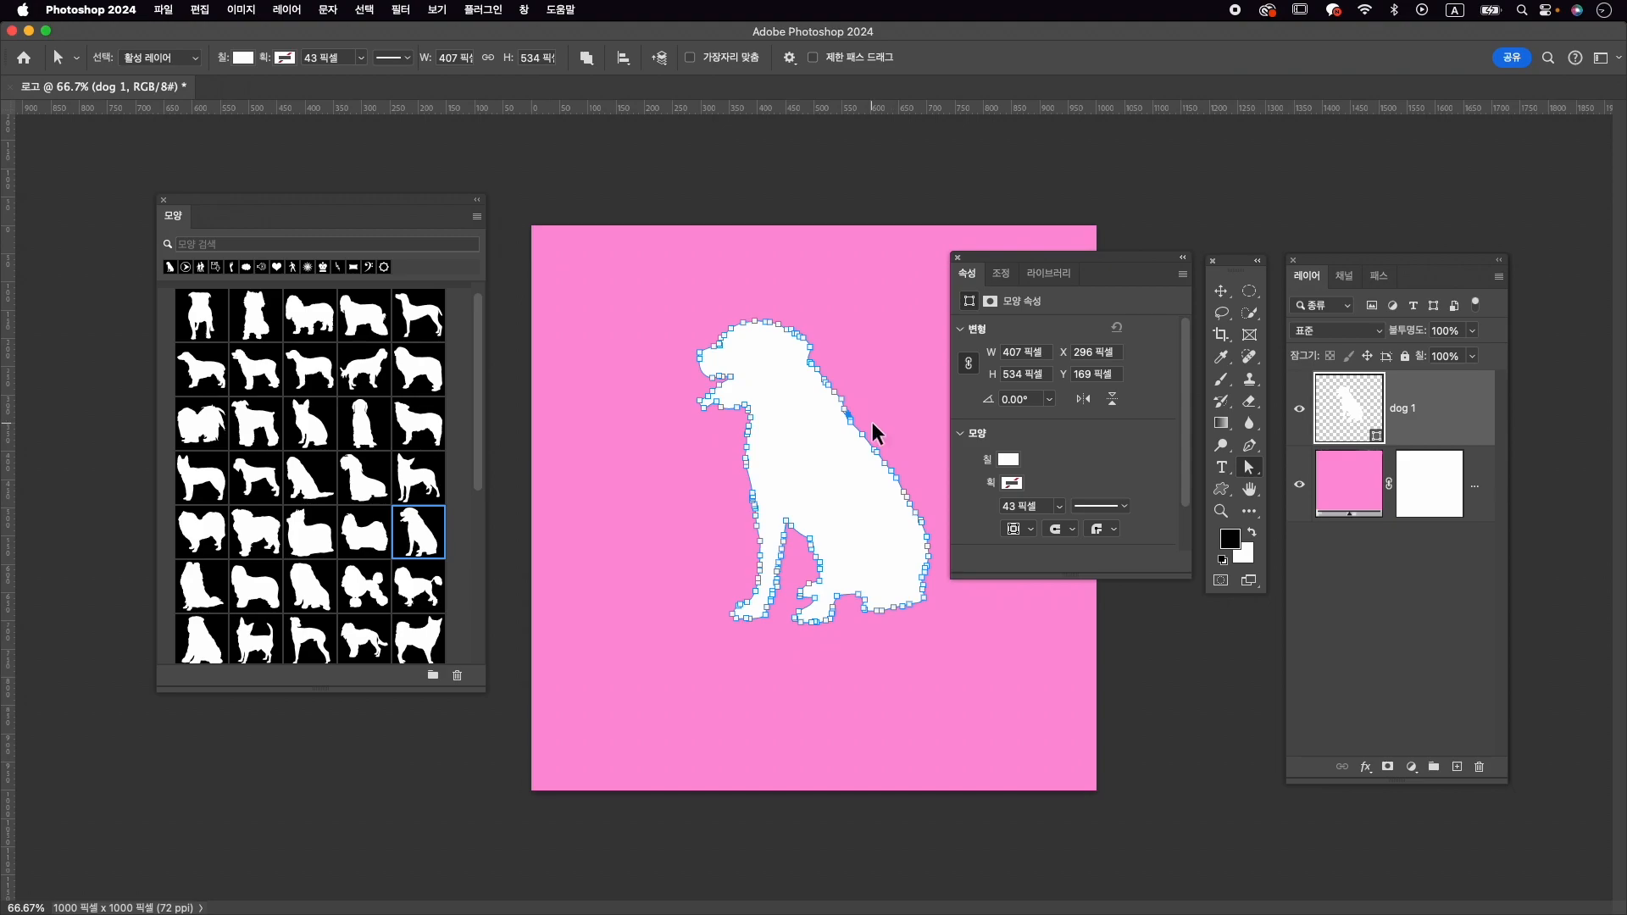
Step: Adjust individual anchor points of the dog outline on the back of the neck, at the throat and between the legs
scroll(876, 434, "up", 10)
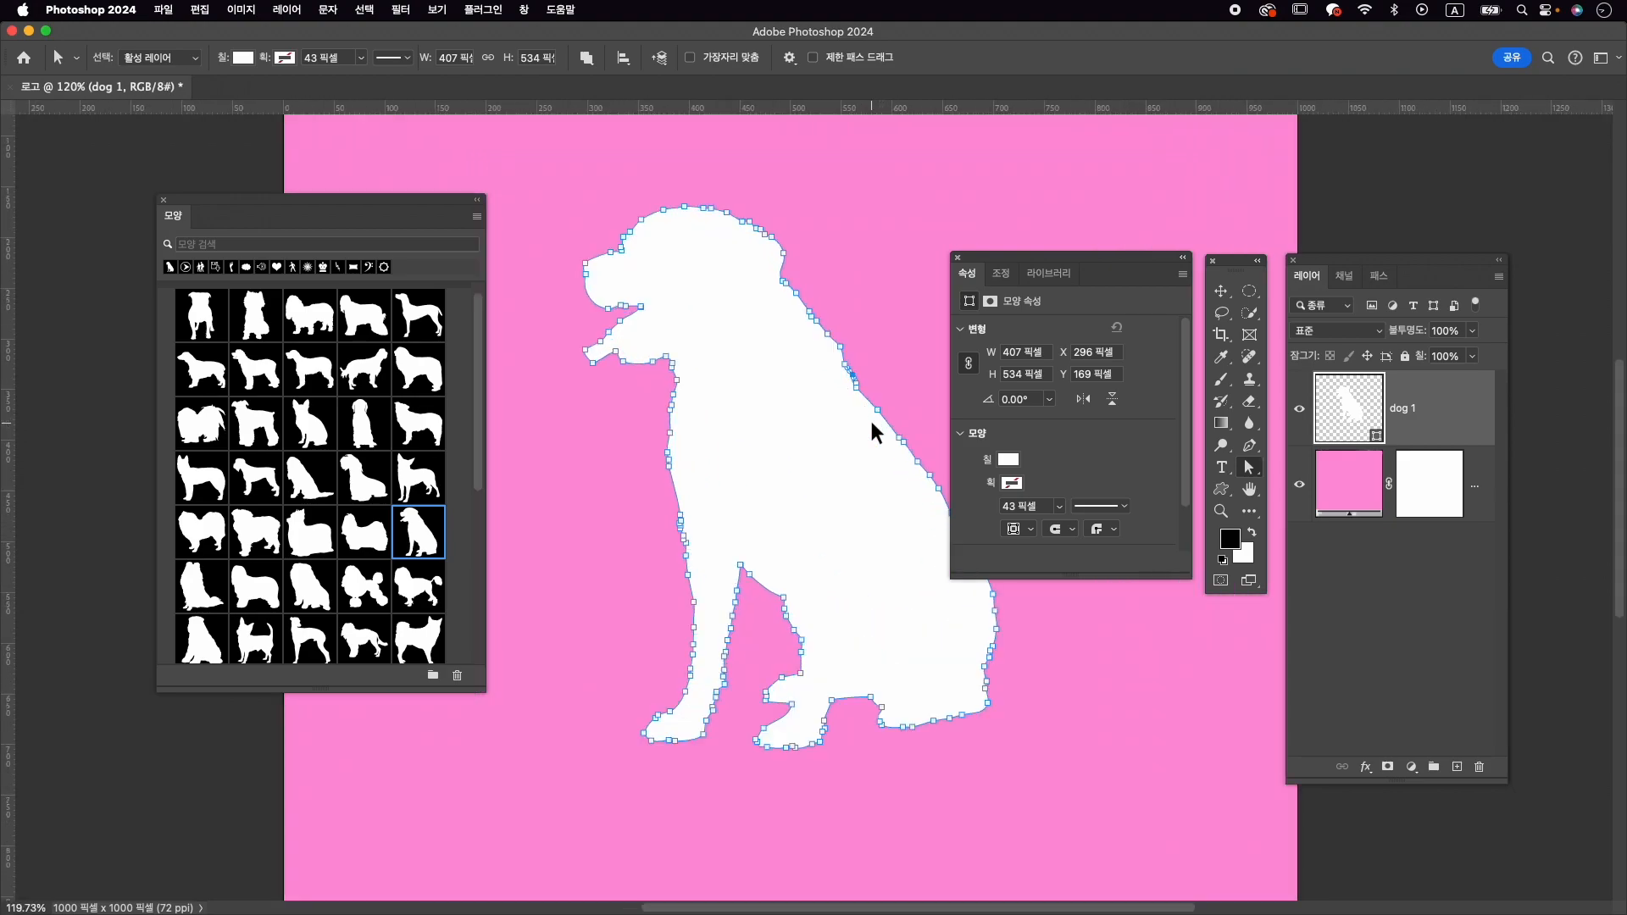
scroll(874, 413, "up", 1)
left_click(883, 405)
left_click(821, 314)
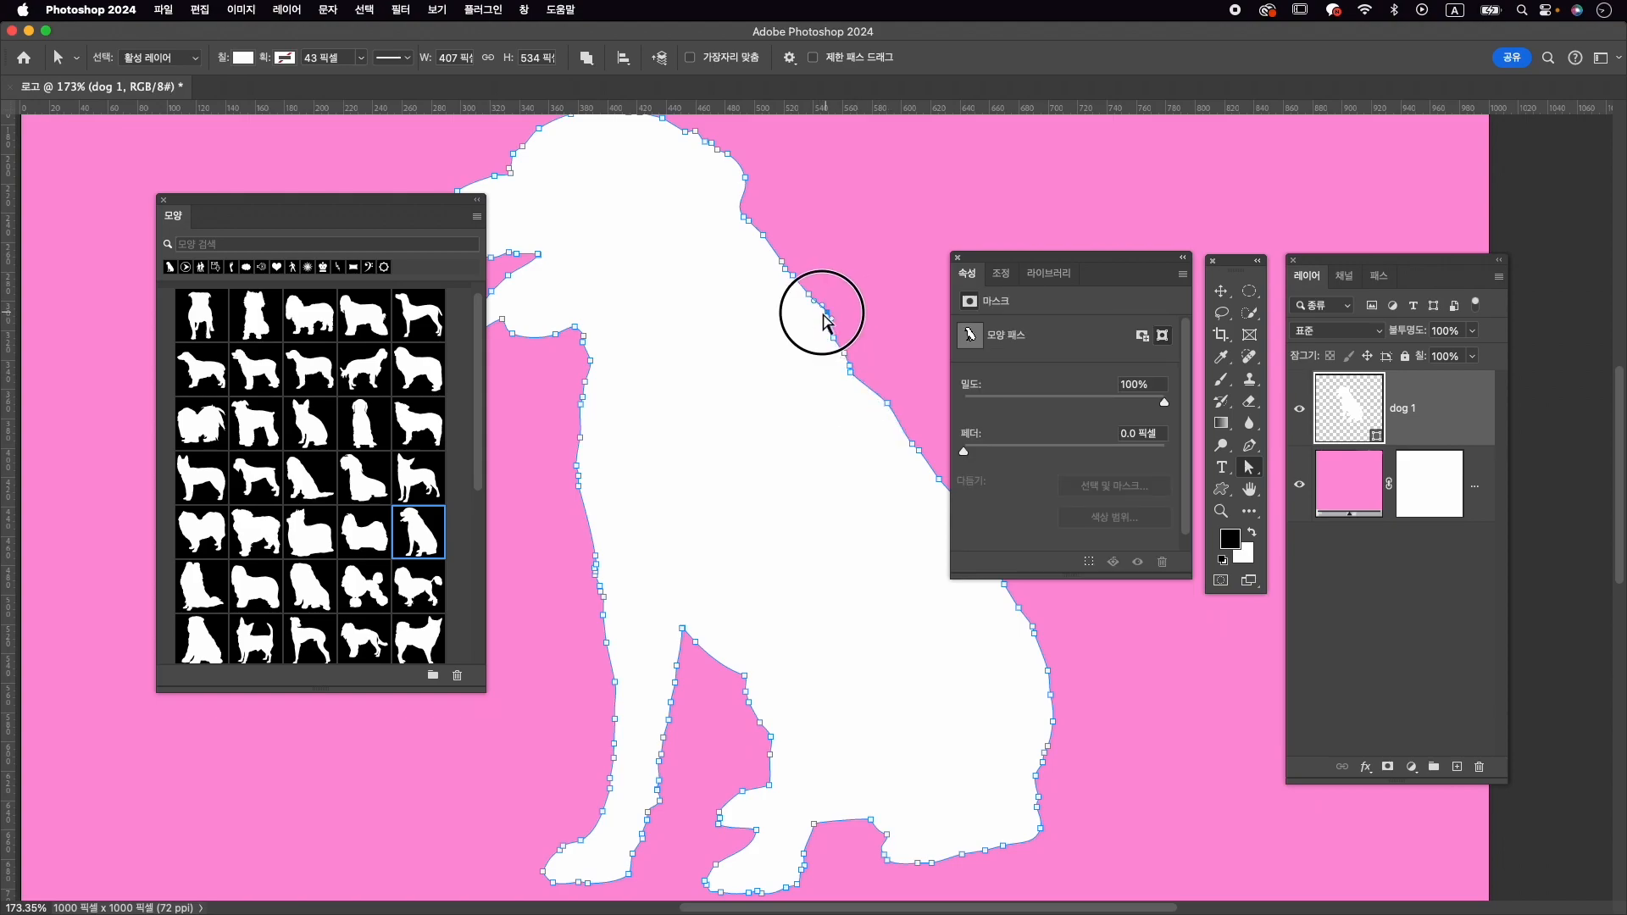
left_click(763, 236)
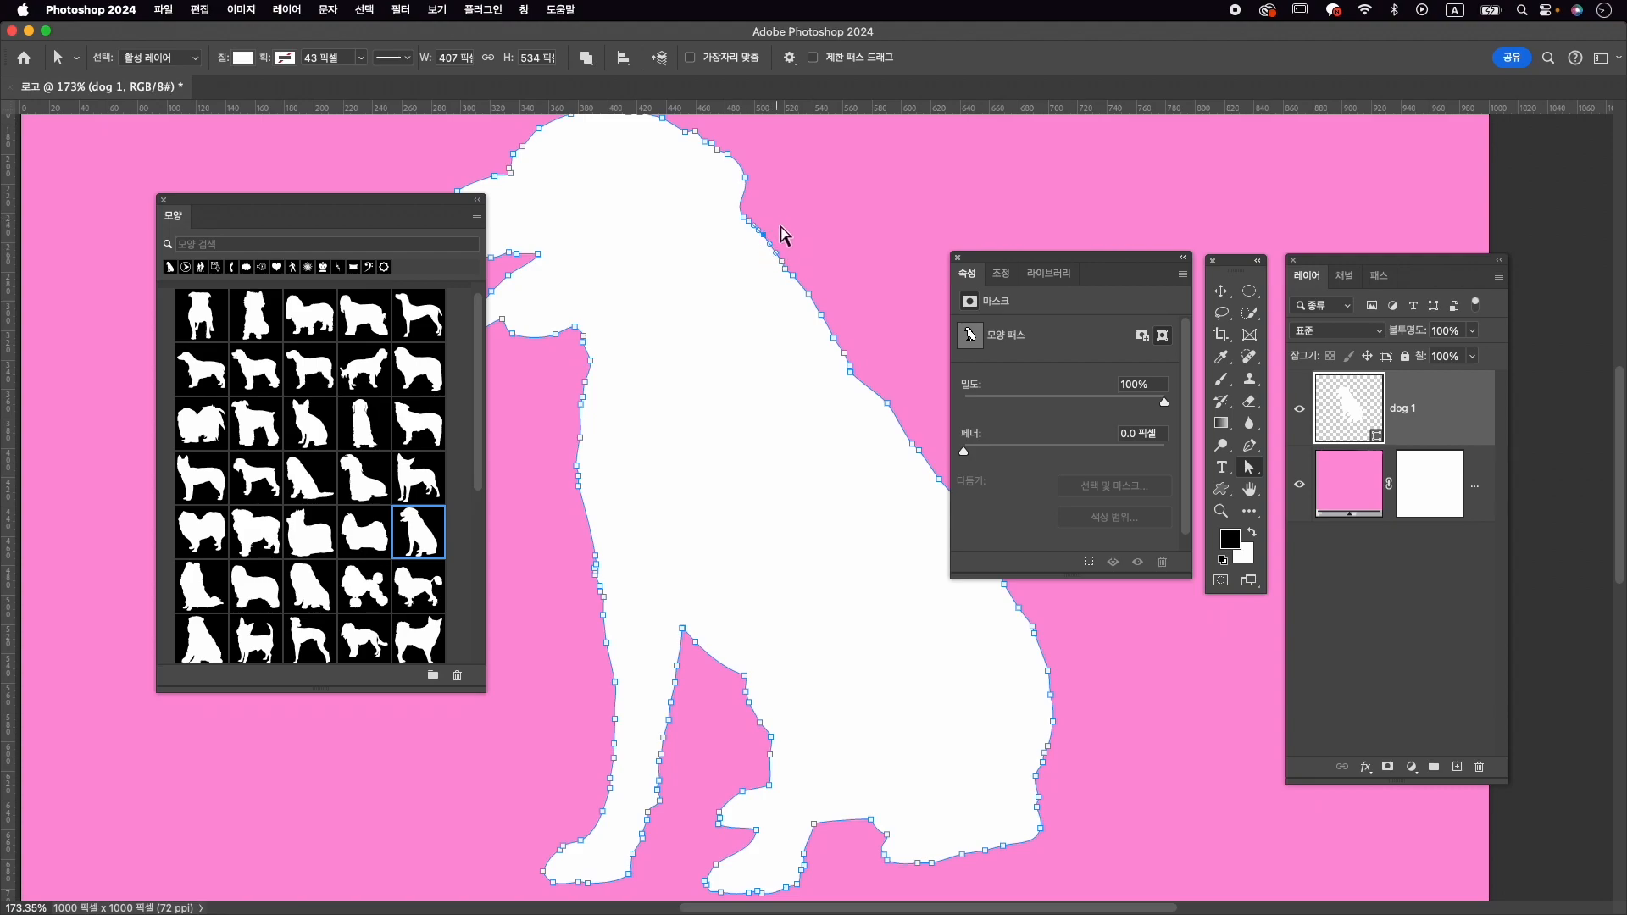
left_click_drag(764, 240, 770, 243)
left_click_drag(573, 328, 574, 320)
left_click_drag(681, 627, 684, 636)
scroll(855, 573, "down", 3)
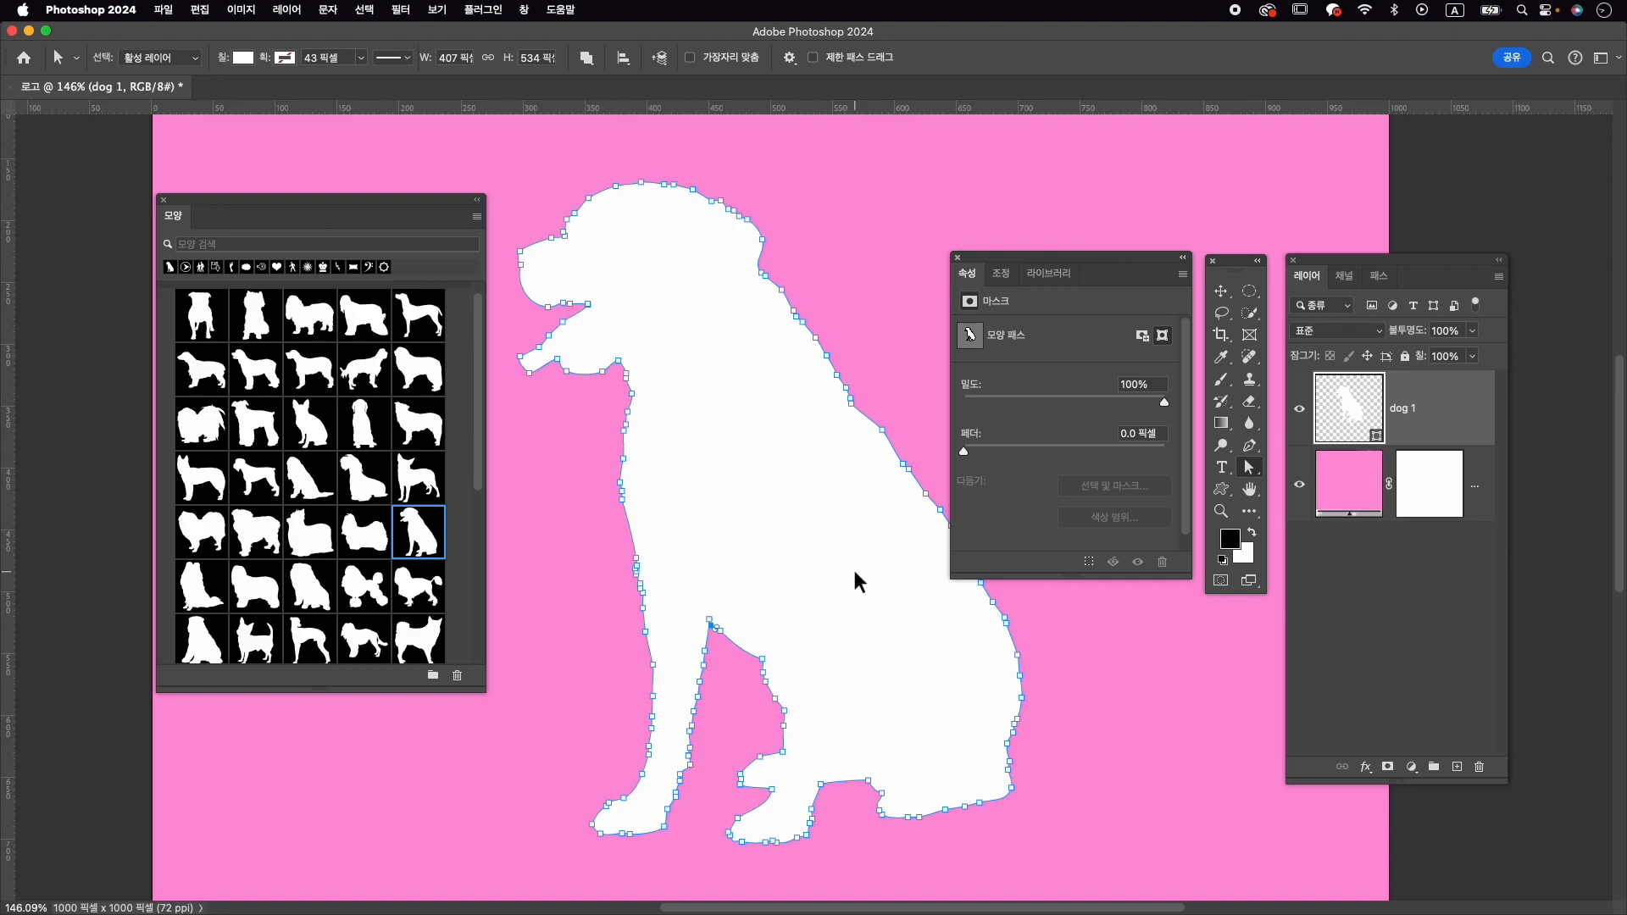
scroll(855, 576, "down", 3)
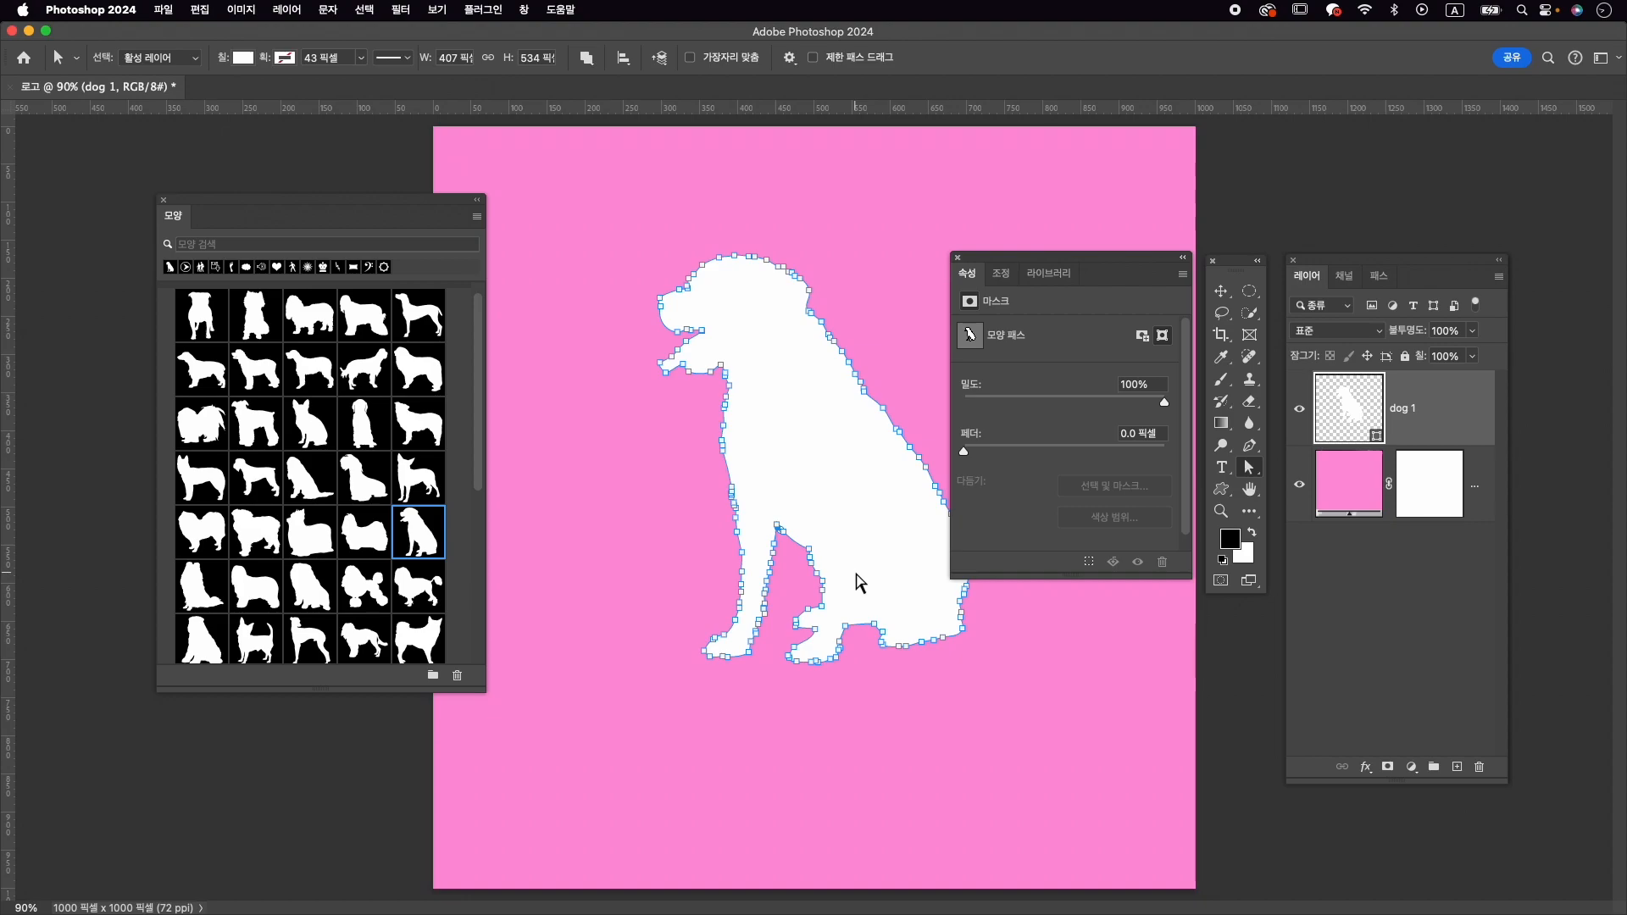
Step: Move the Shapes and Properties panels clear of the artwork and activate the Ellipse tool (타원 도구) in Shape mode (모양)
left_click_drag(322, 209, 202, 222)
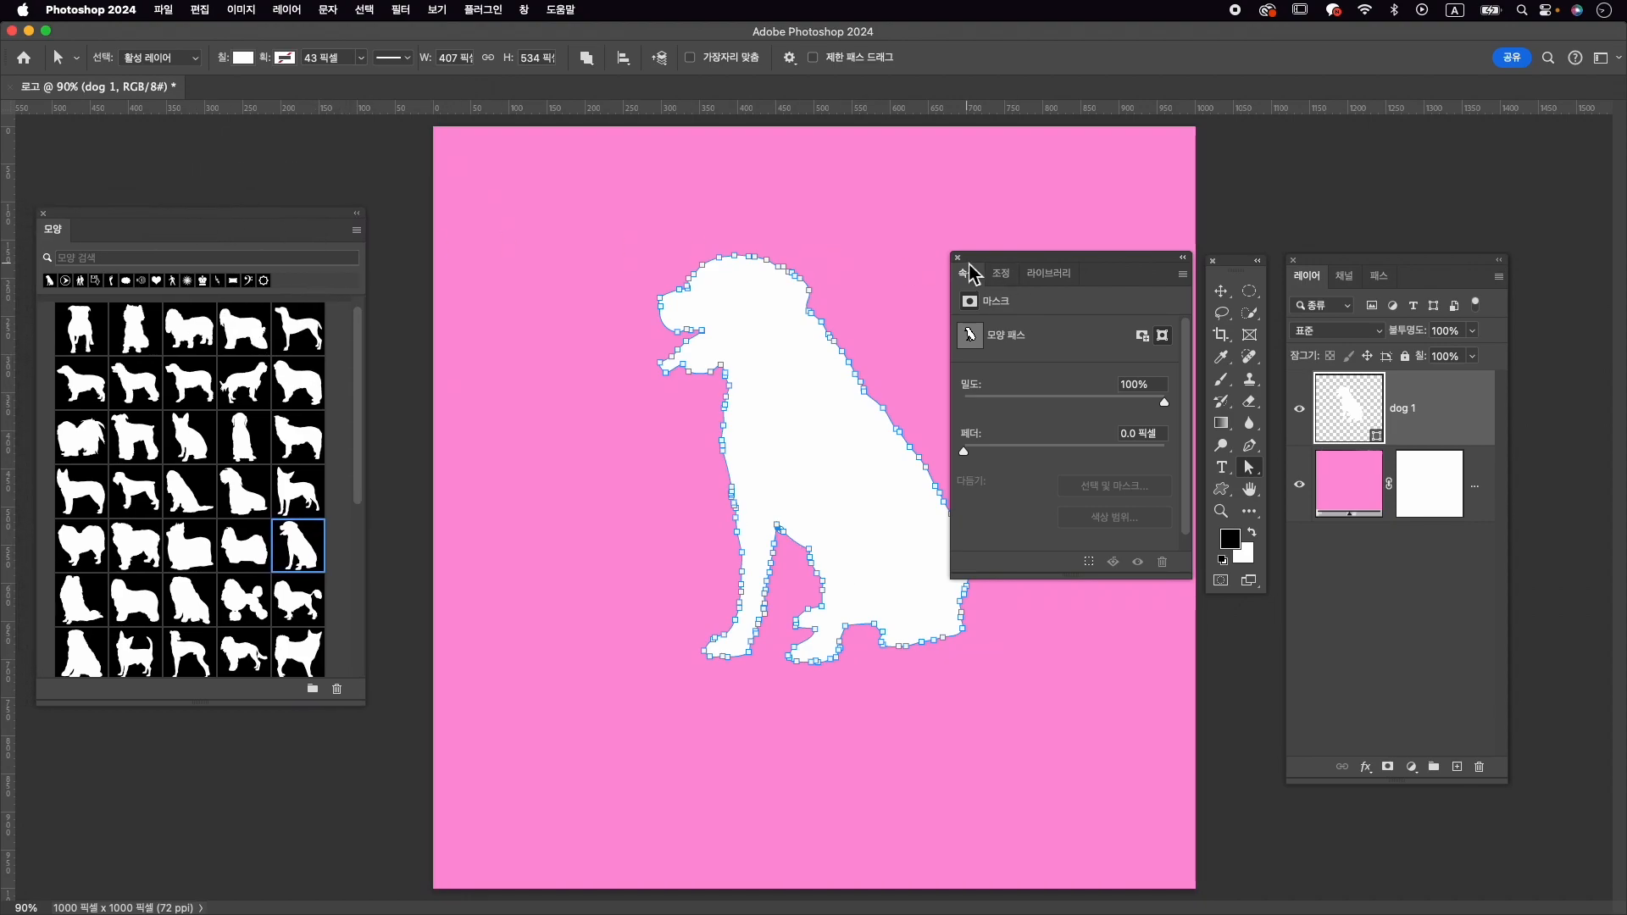
left_click_drag(967, 269, 1407, 576)
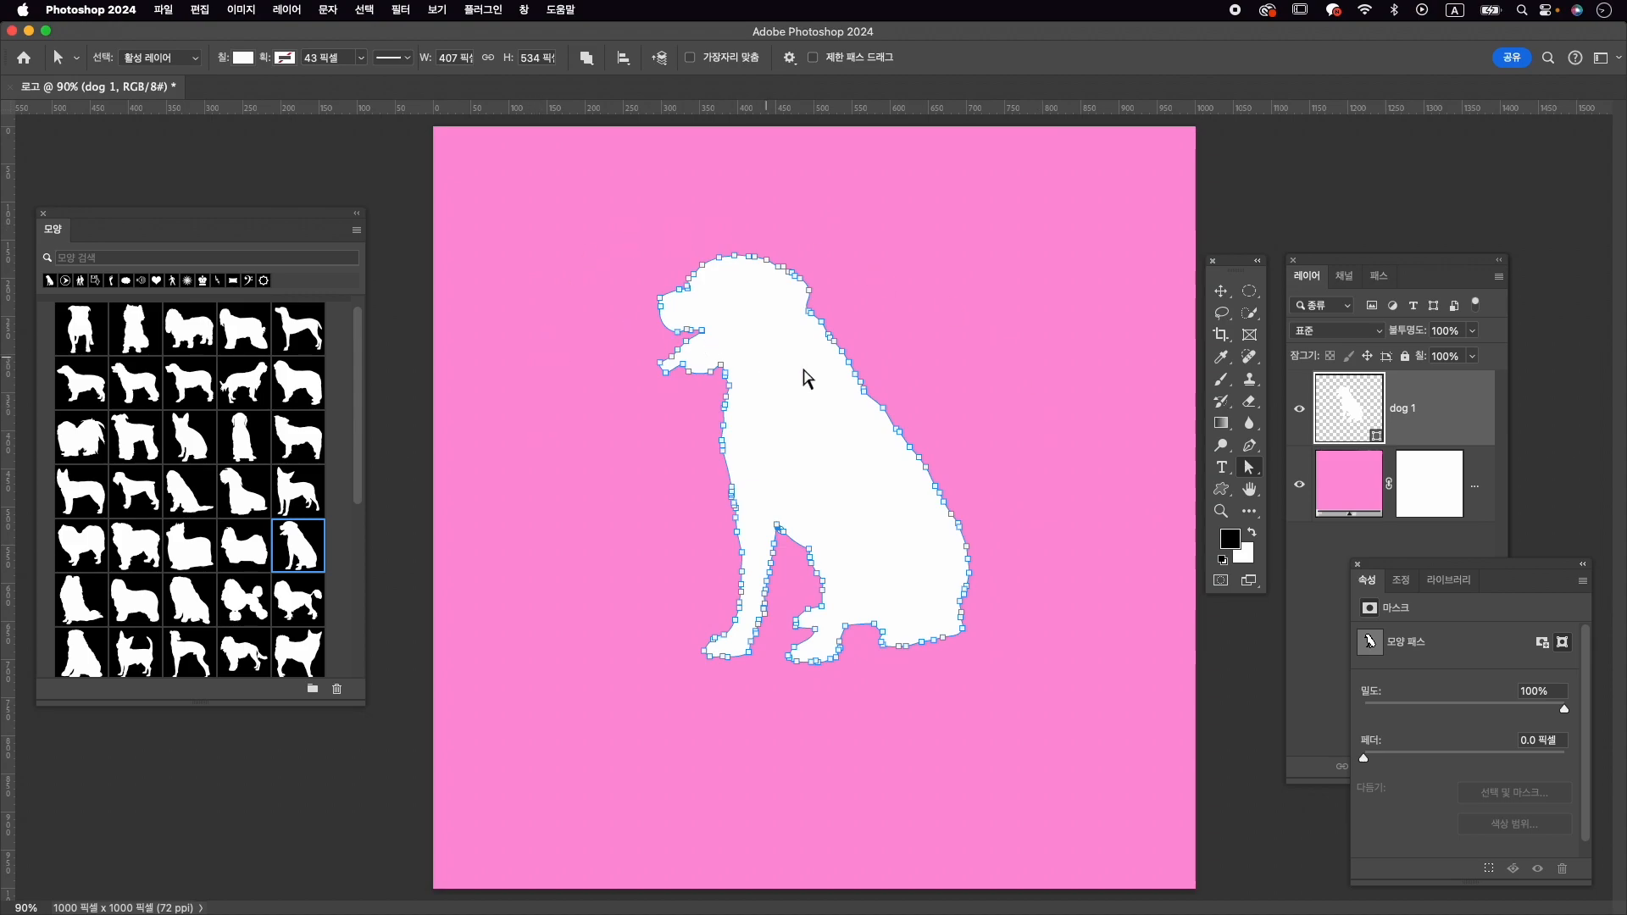
left_click(1223, 490)
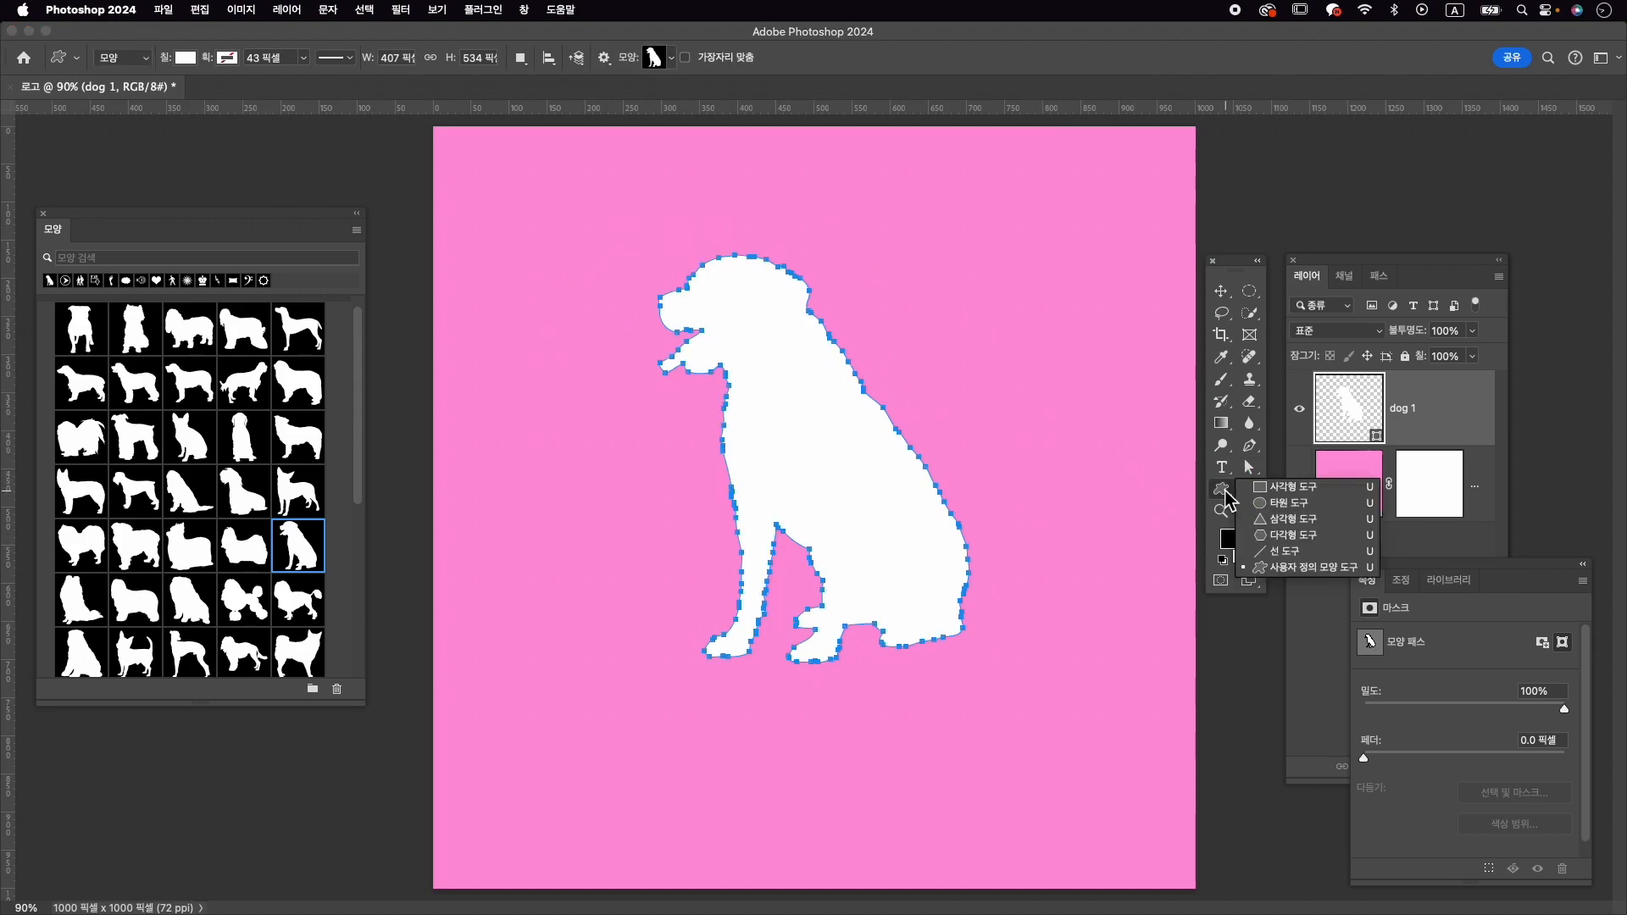
left_click(1322, 510)
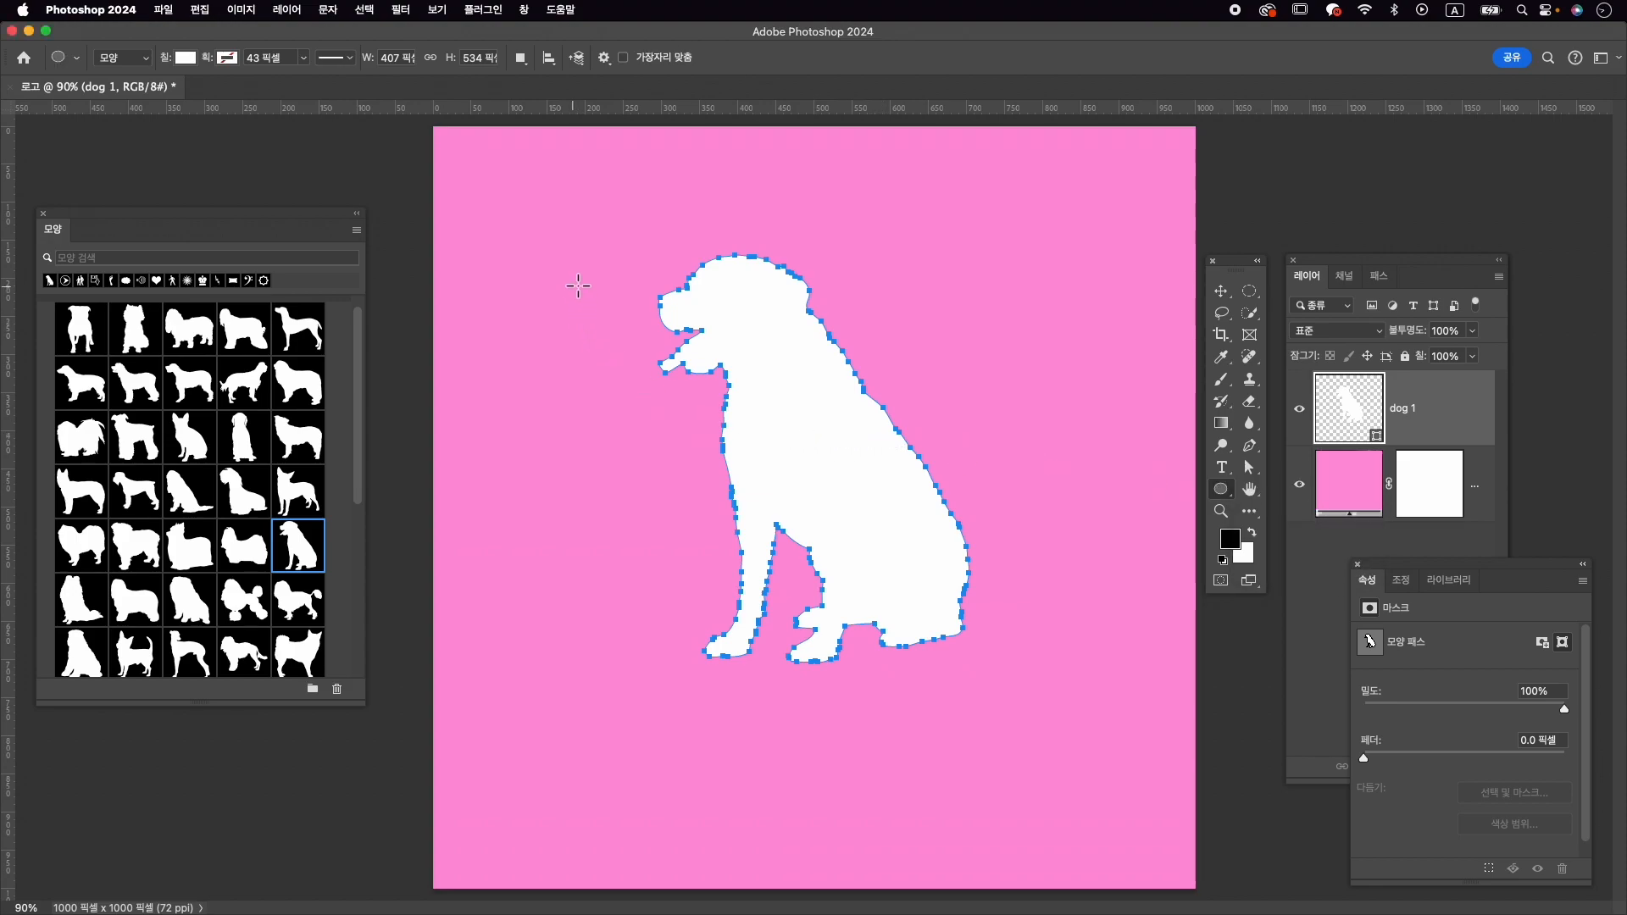
left_click(141, 61)
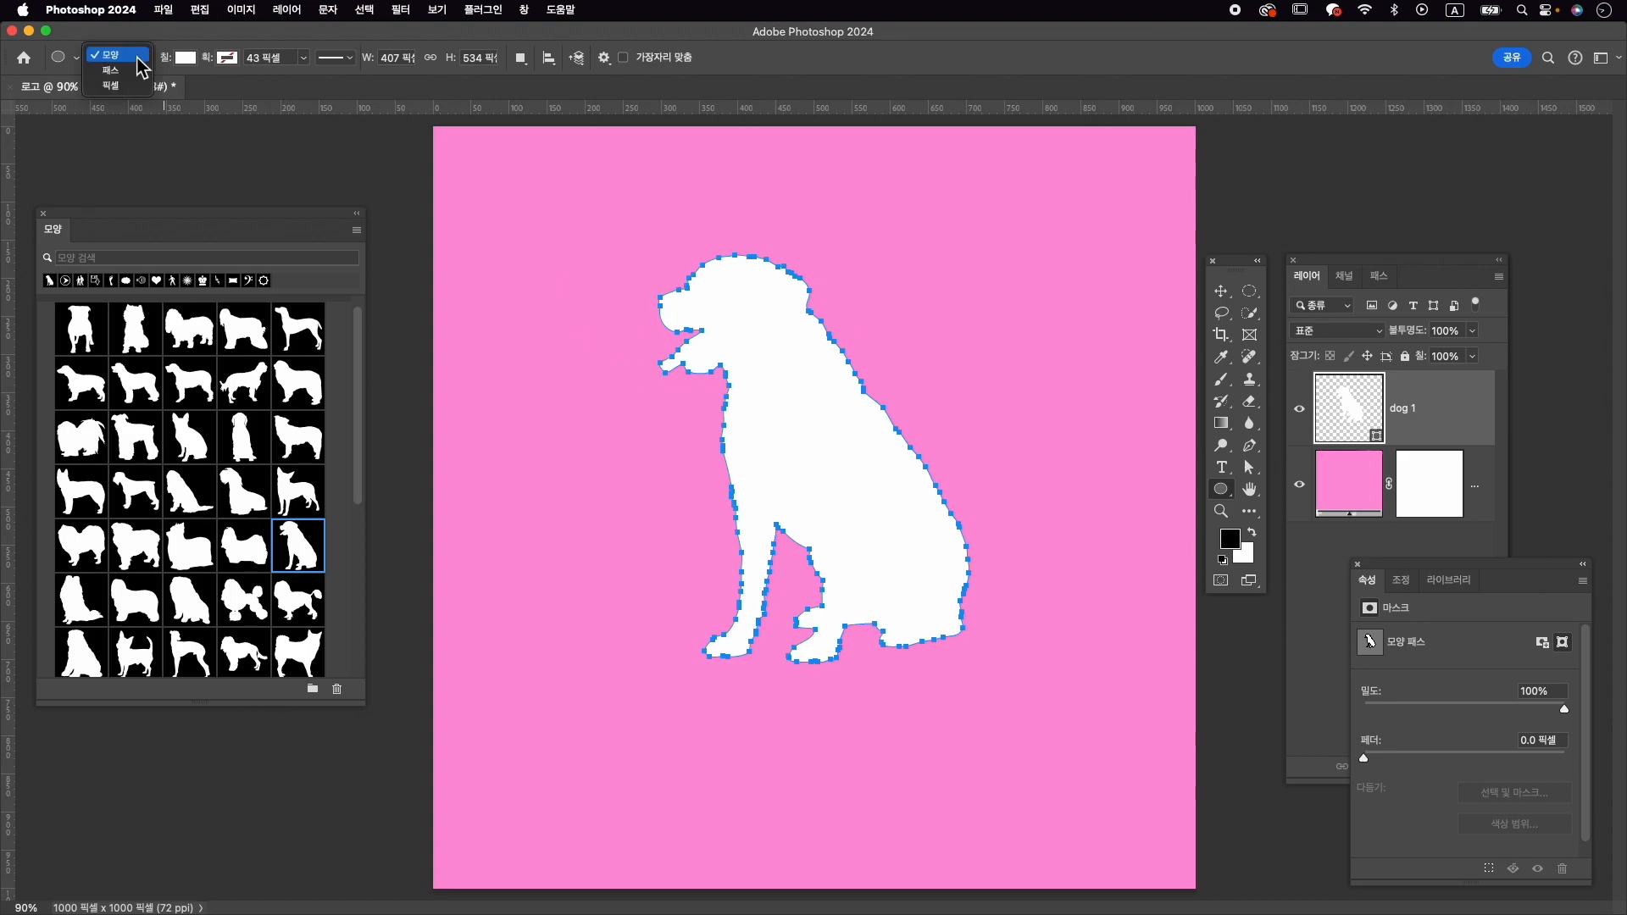
left_click(140, 57)
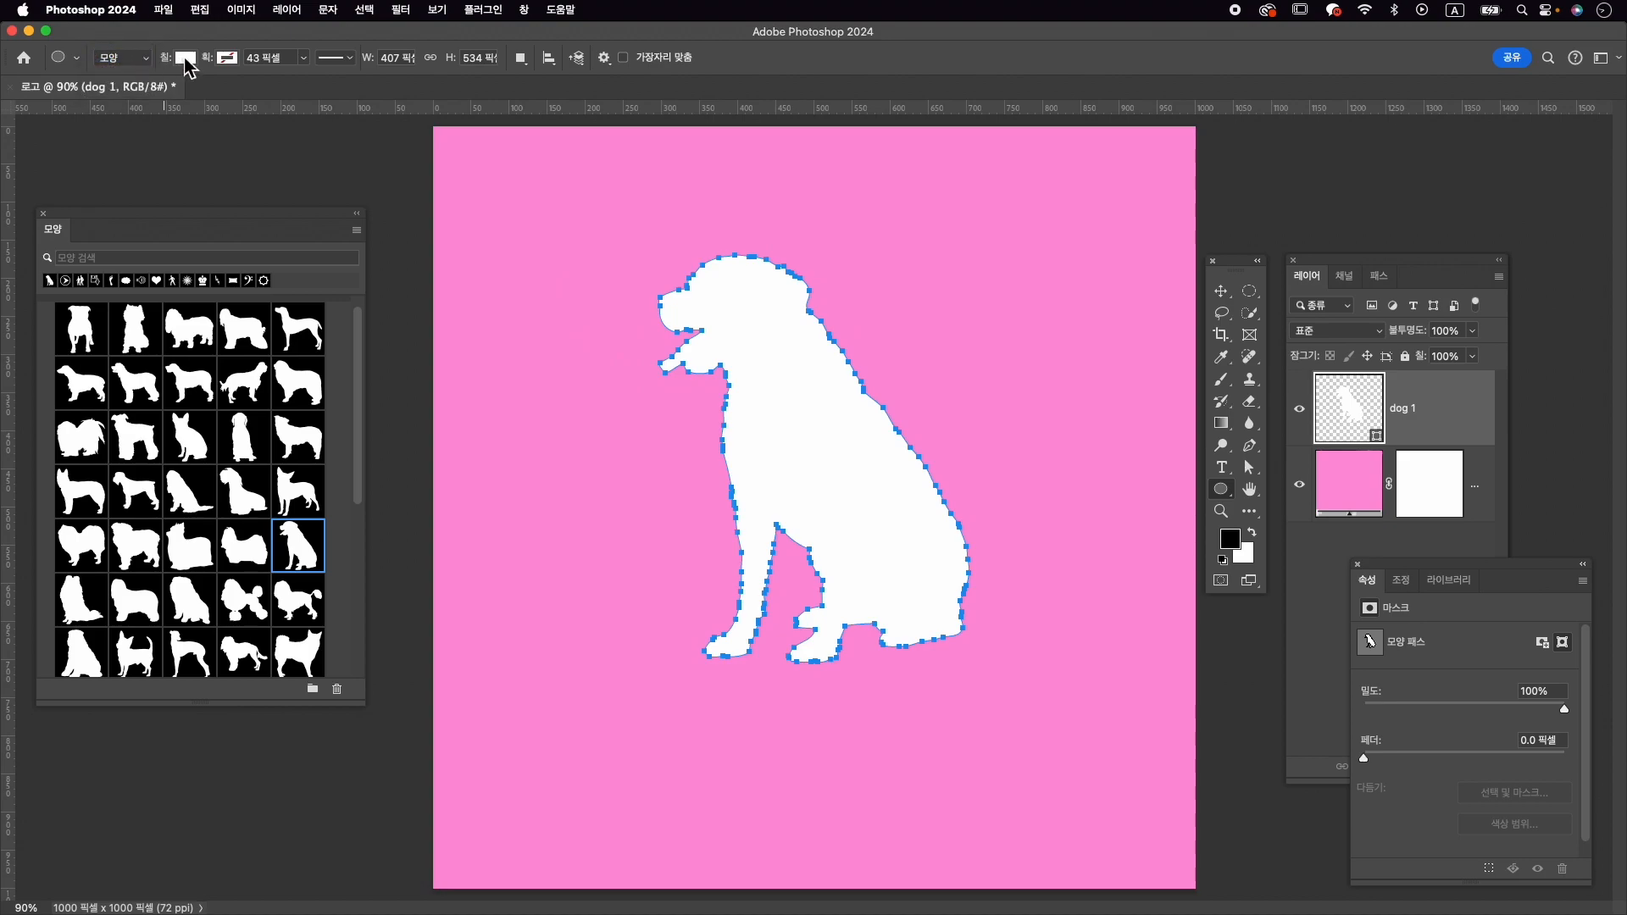
left_click(186, 59)
left_click(86, 90)
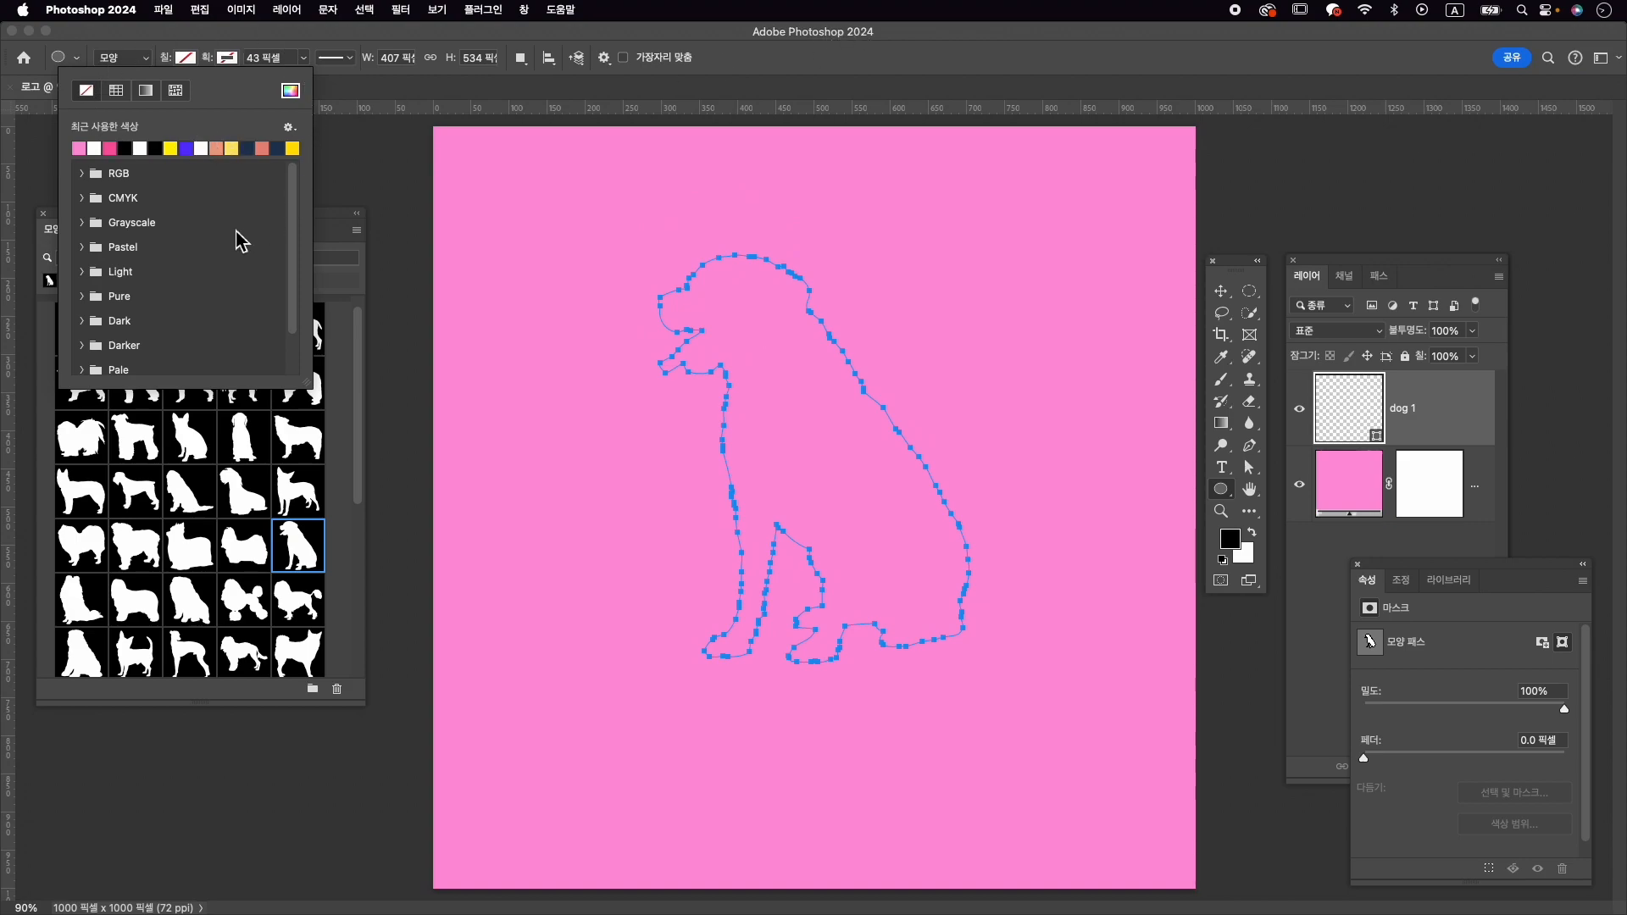
left_click(866, 61)
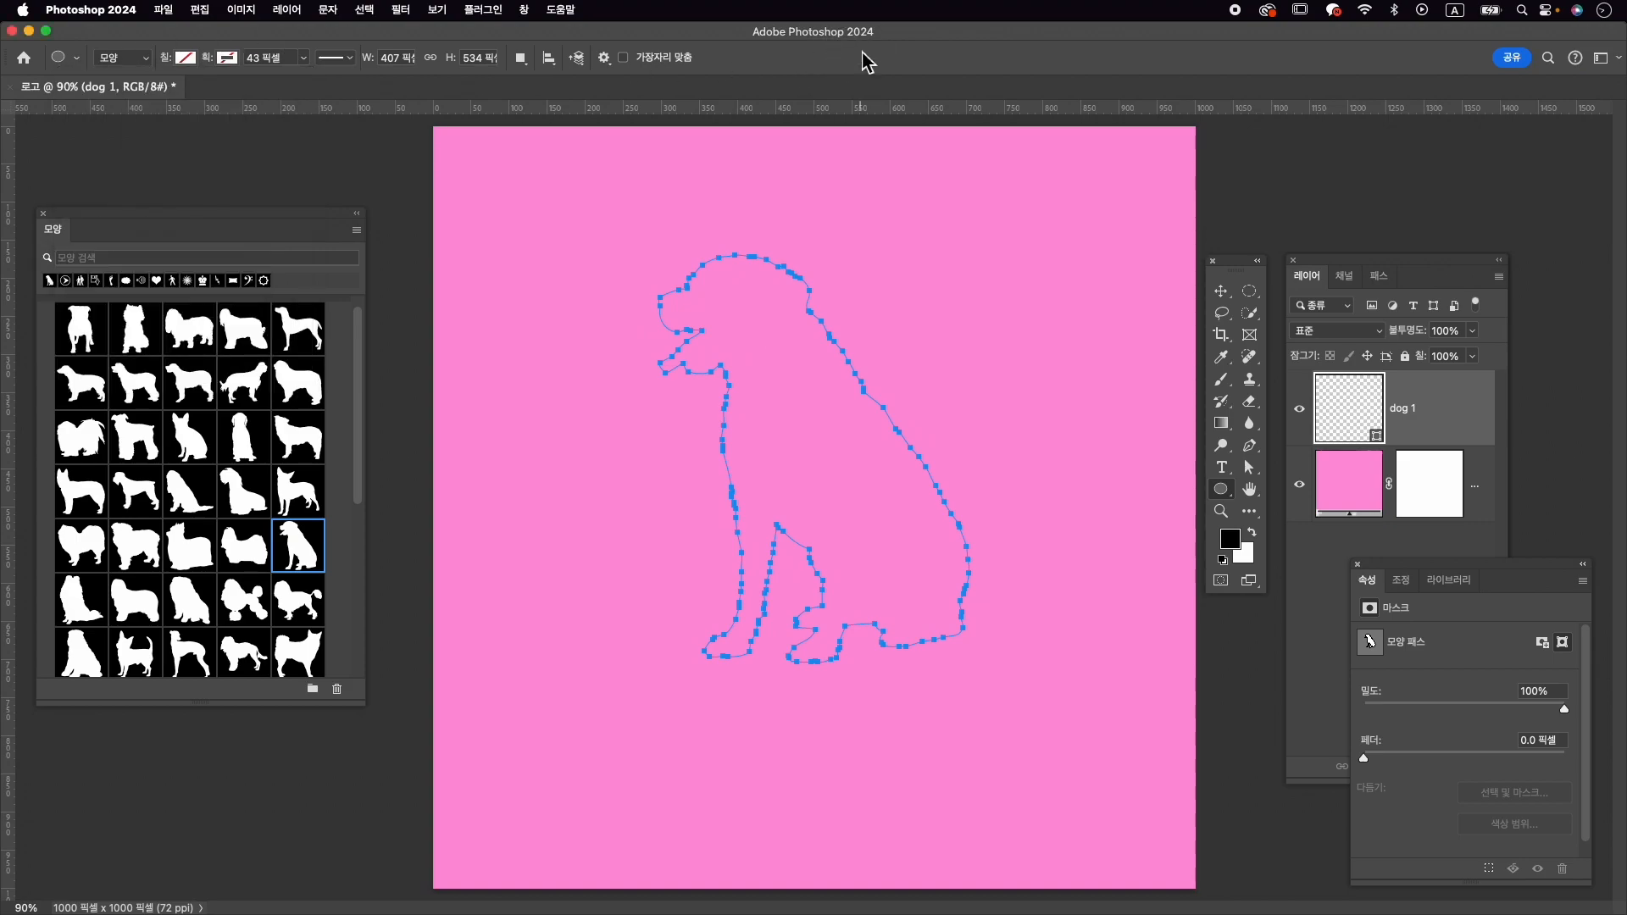
key("super+BackSpace")
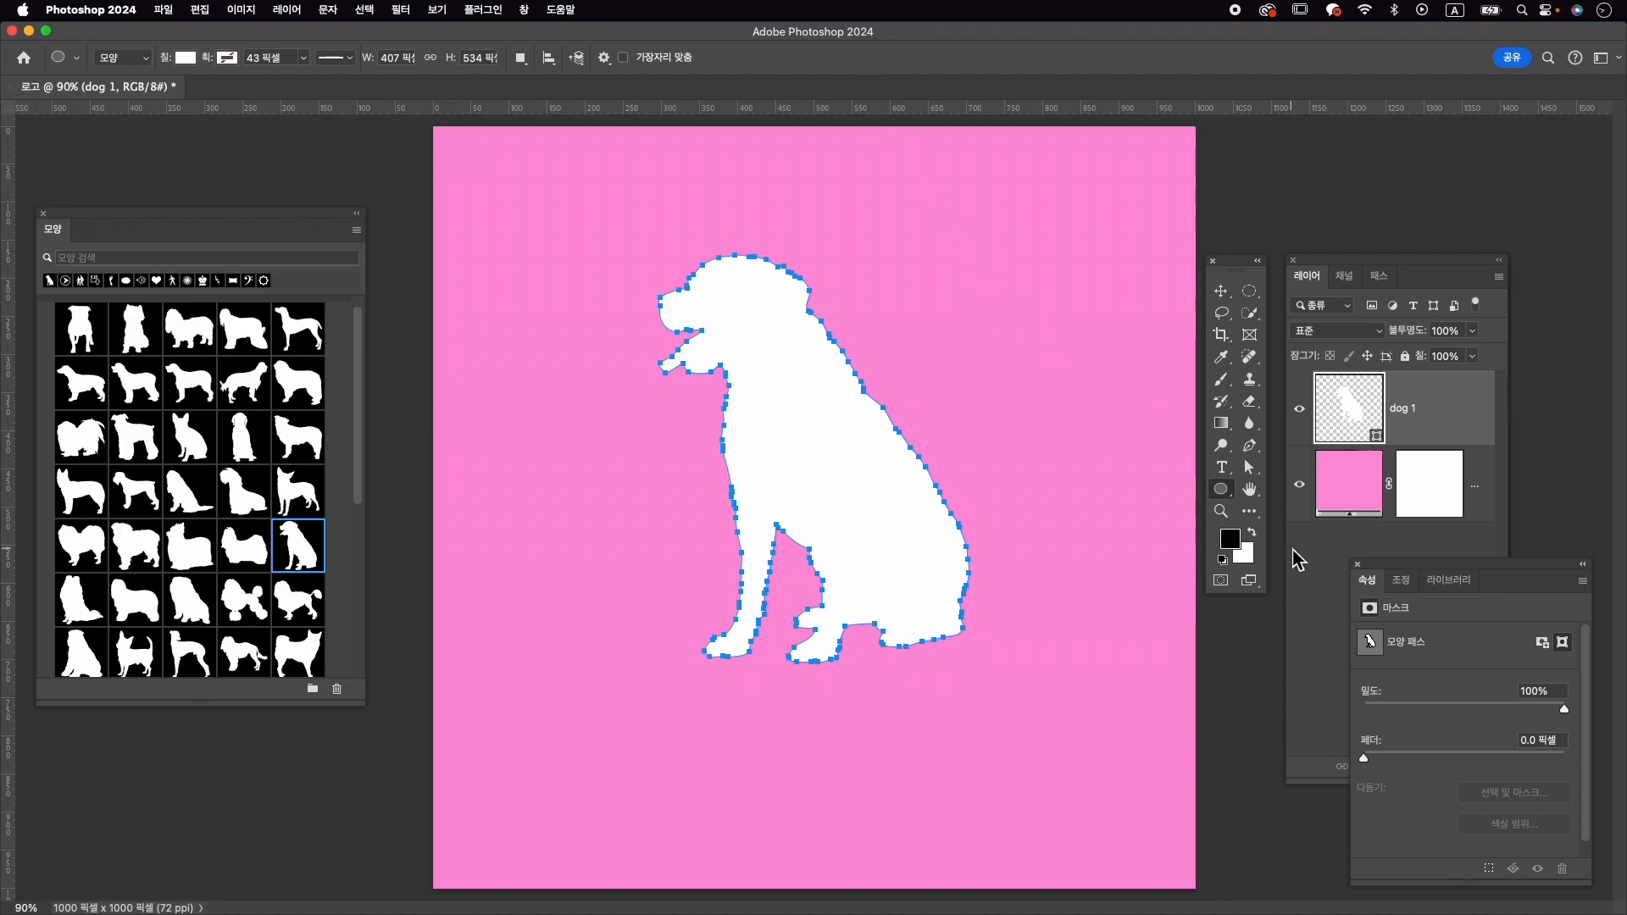
Step: Deselect all layers and resize the Layers panel wide enough for the full layer names
left_click(1339, 596)
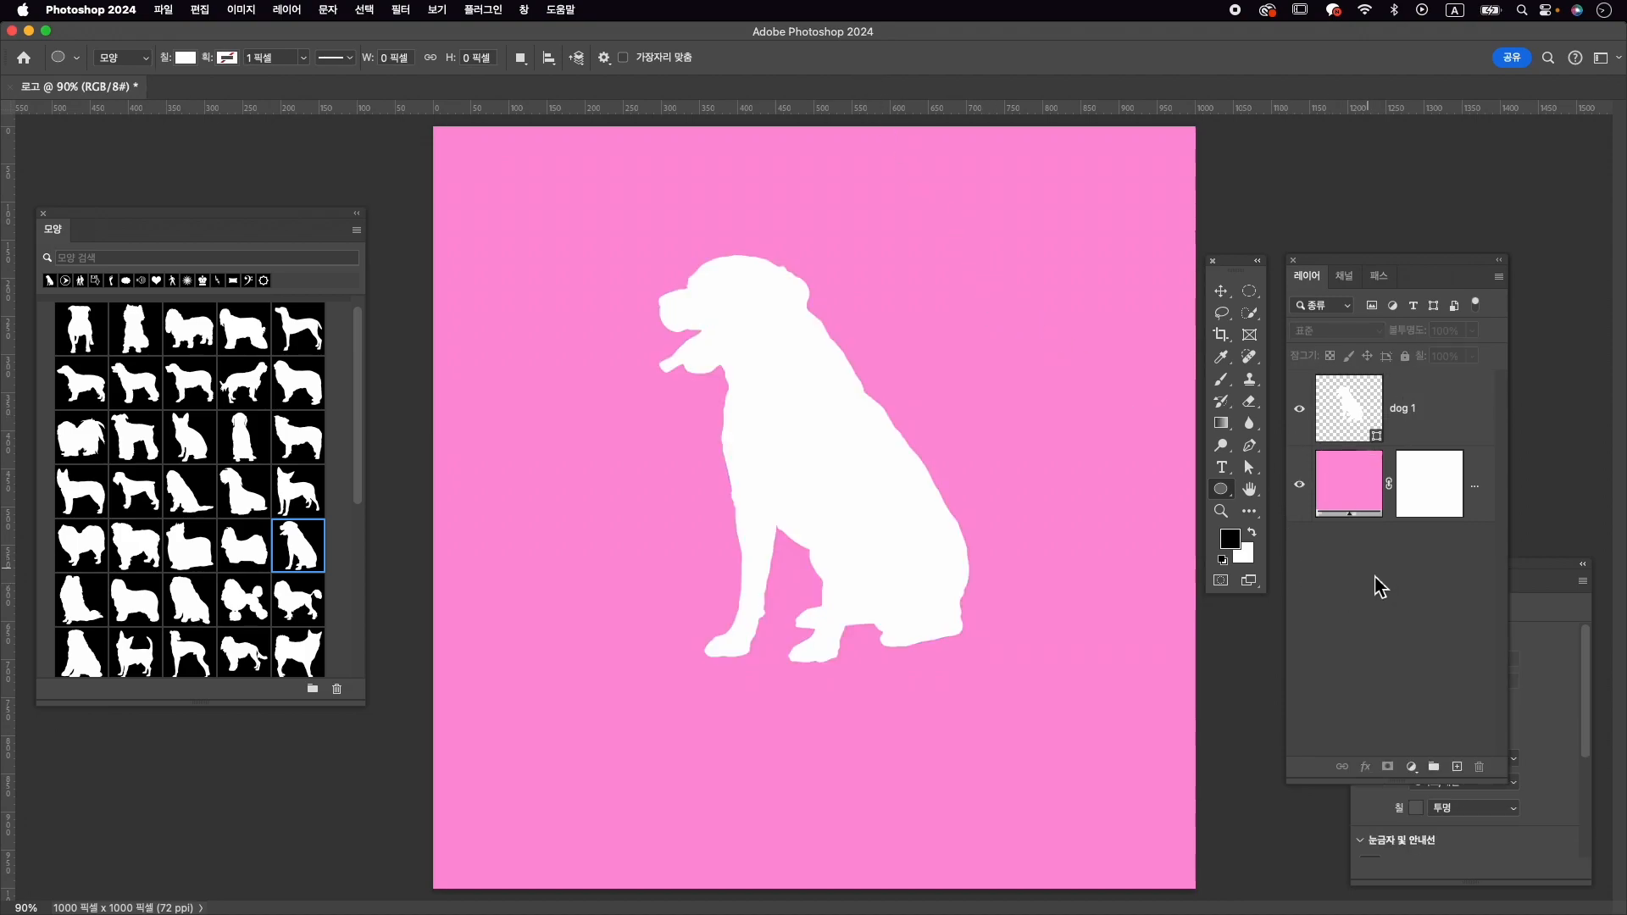
left_click(1424, 623)
left_click_drag(1513, 788, 1564, 738)
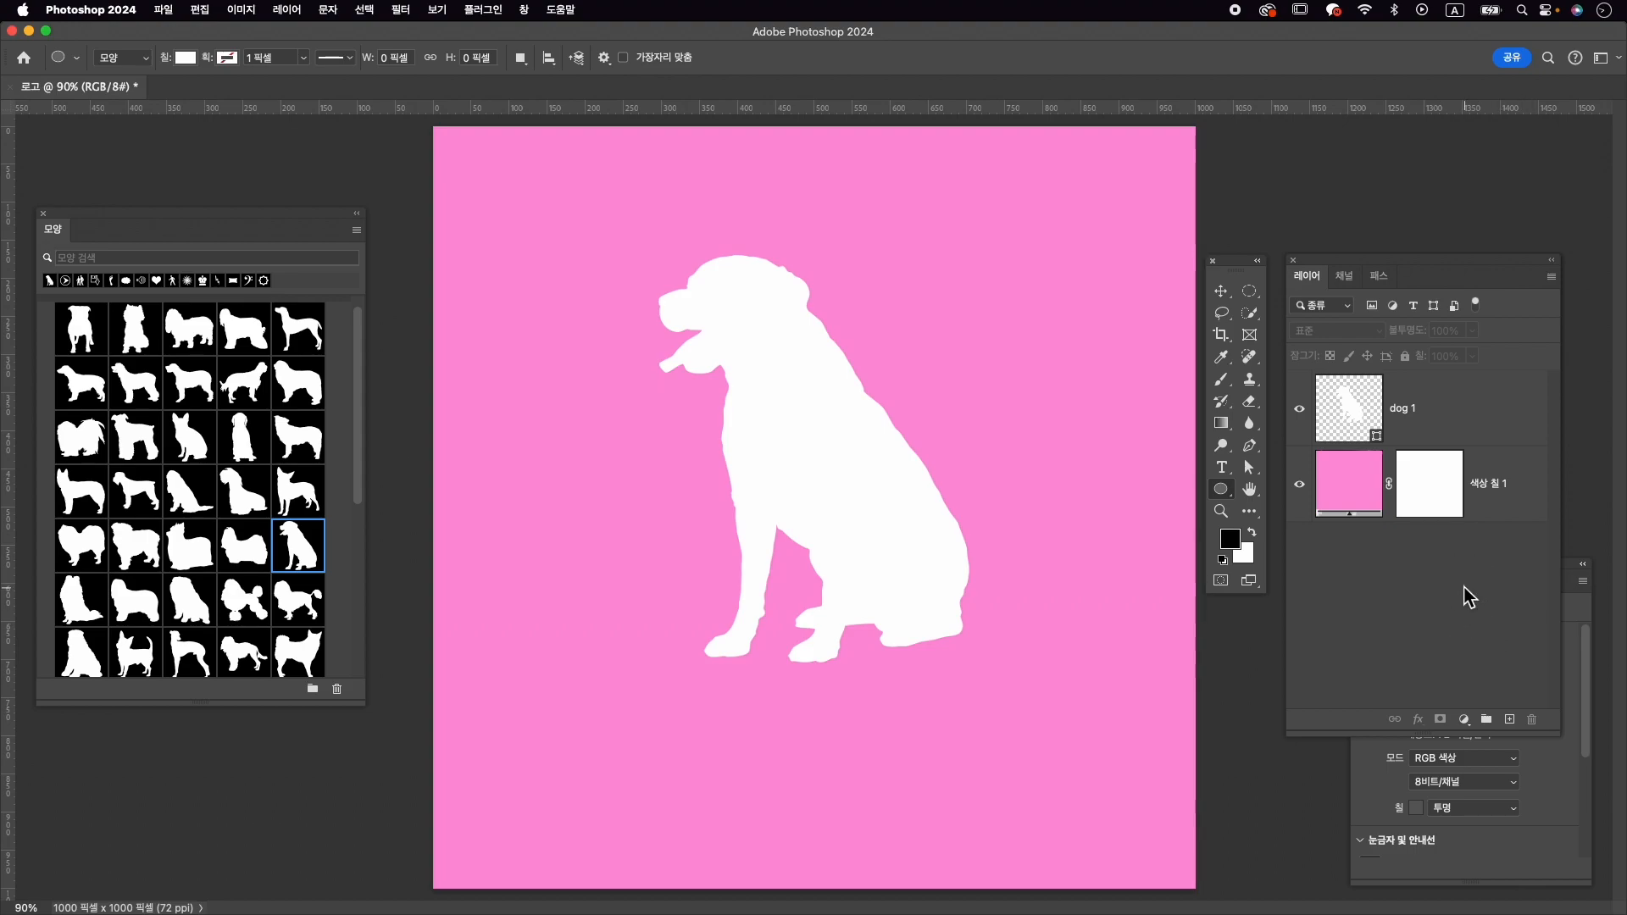
left_click(1221, 292)
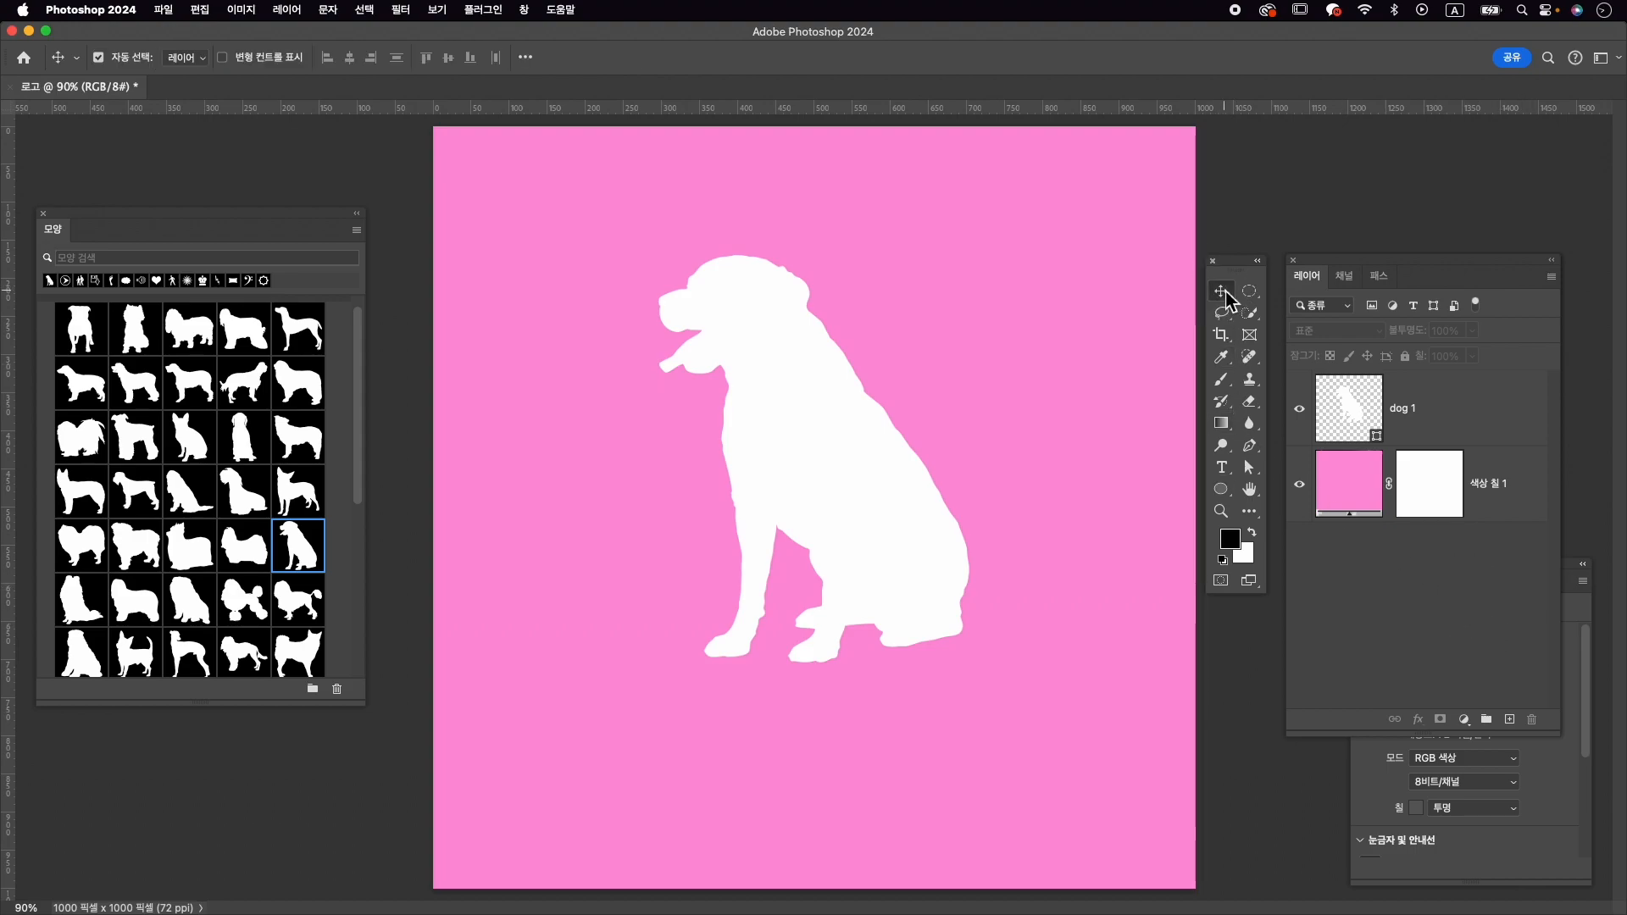
left_click(1381, 194)
Step: Draw a circle about 857 px in diameter around the dog with no fill and a white 1 px stroke
left_click(1222, 494)
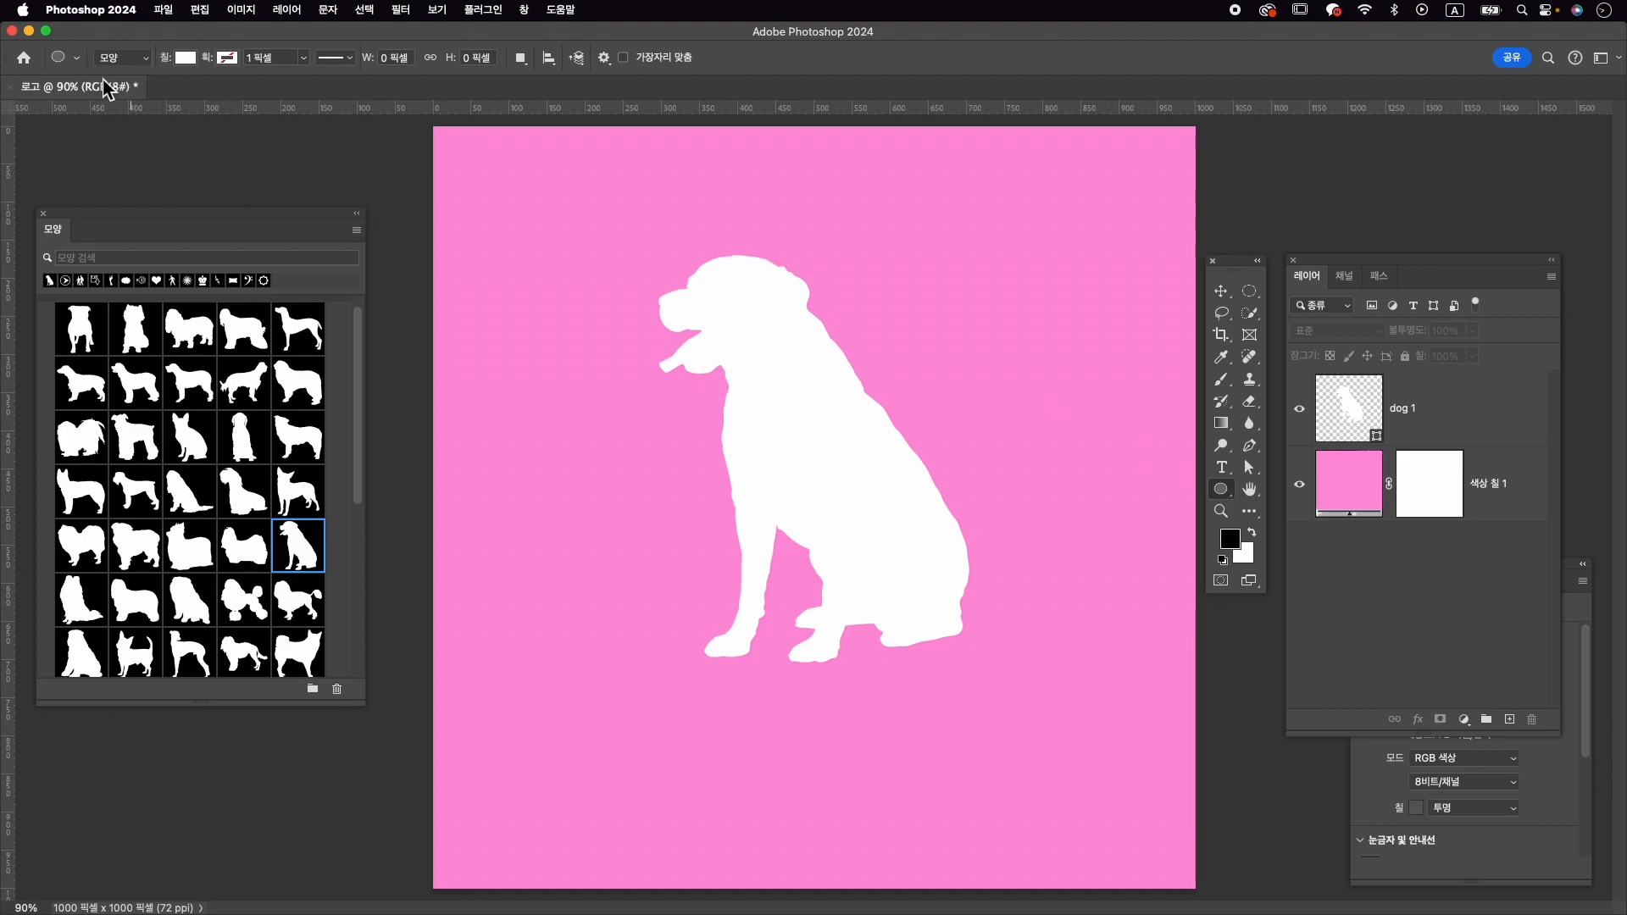
left_click(185, 57)
left_click(87, 91)
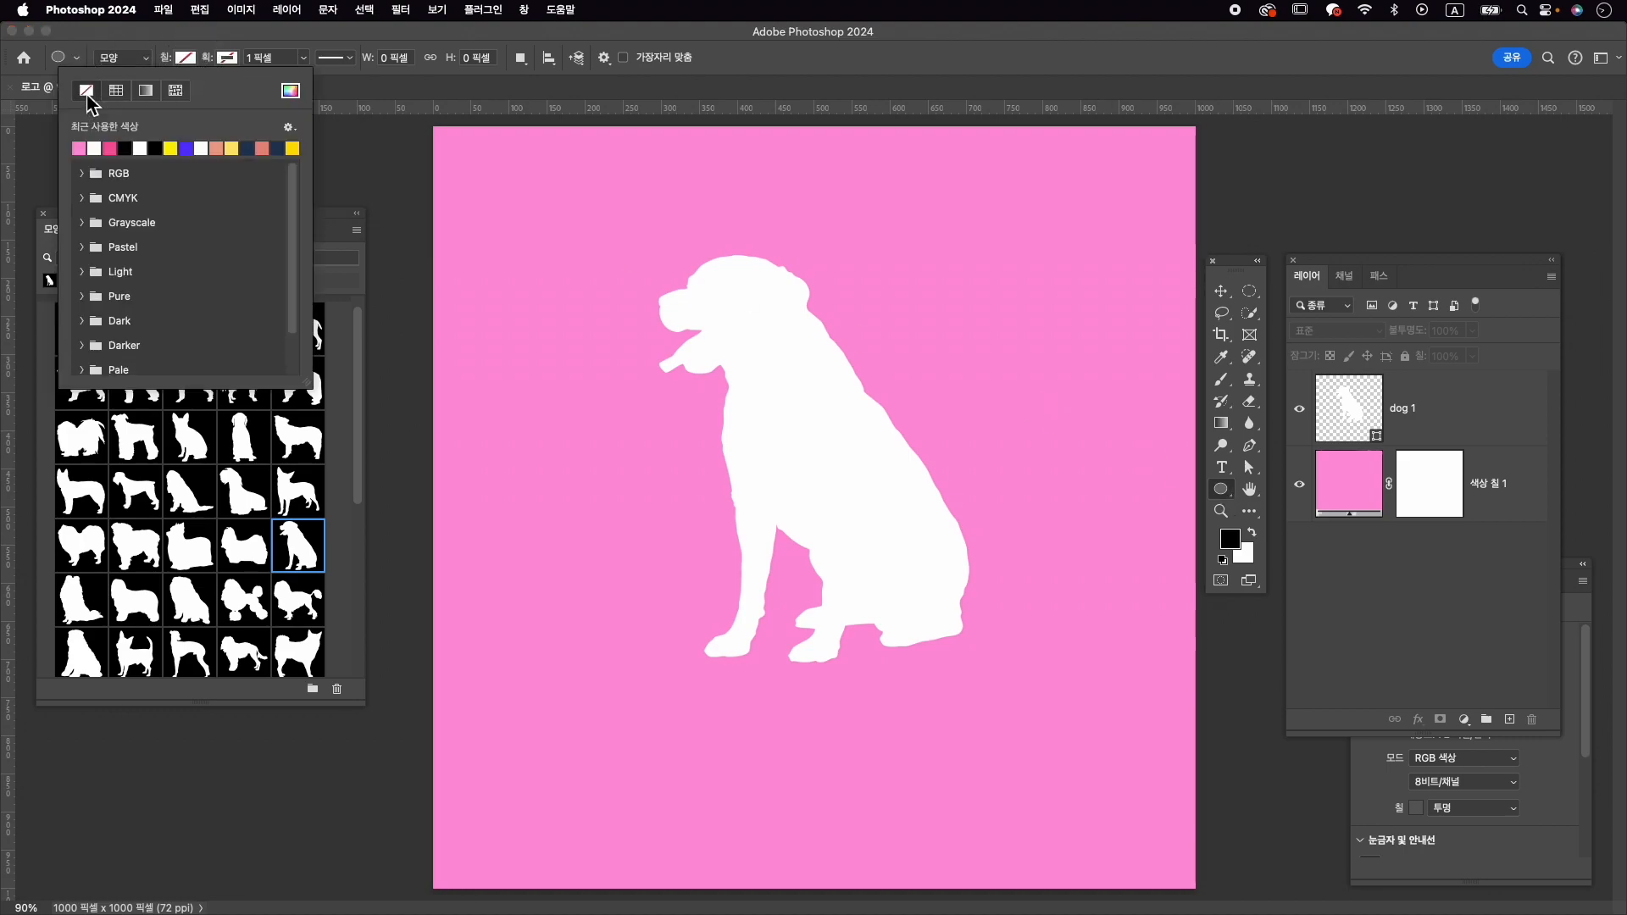
left_click(228, 57)
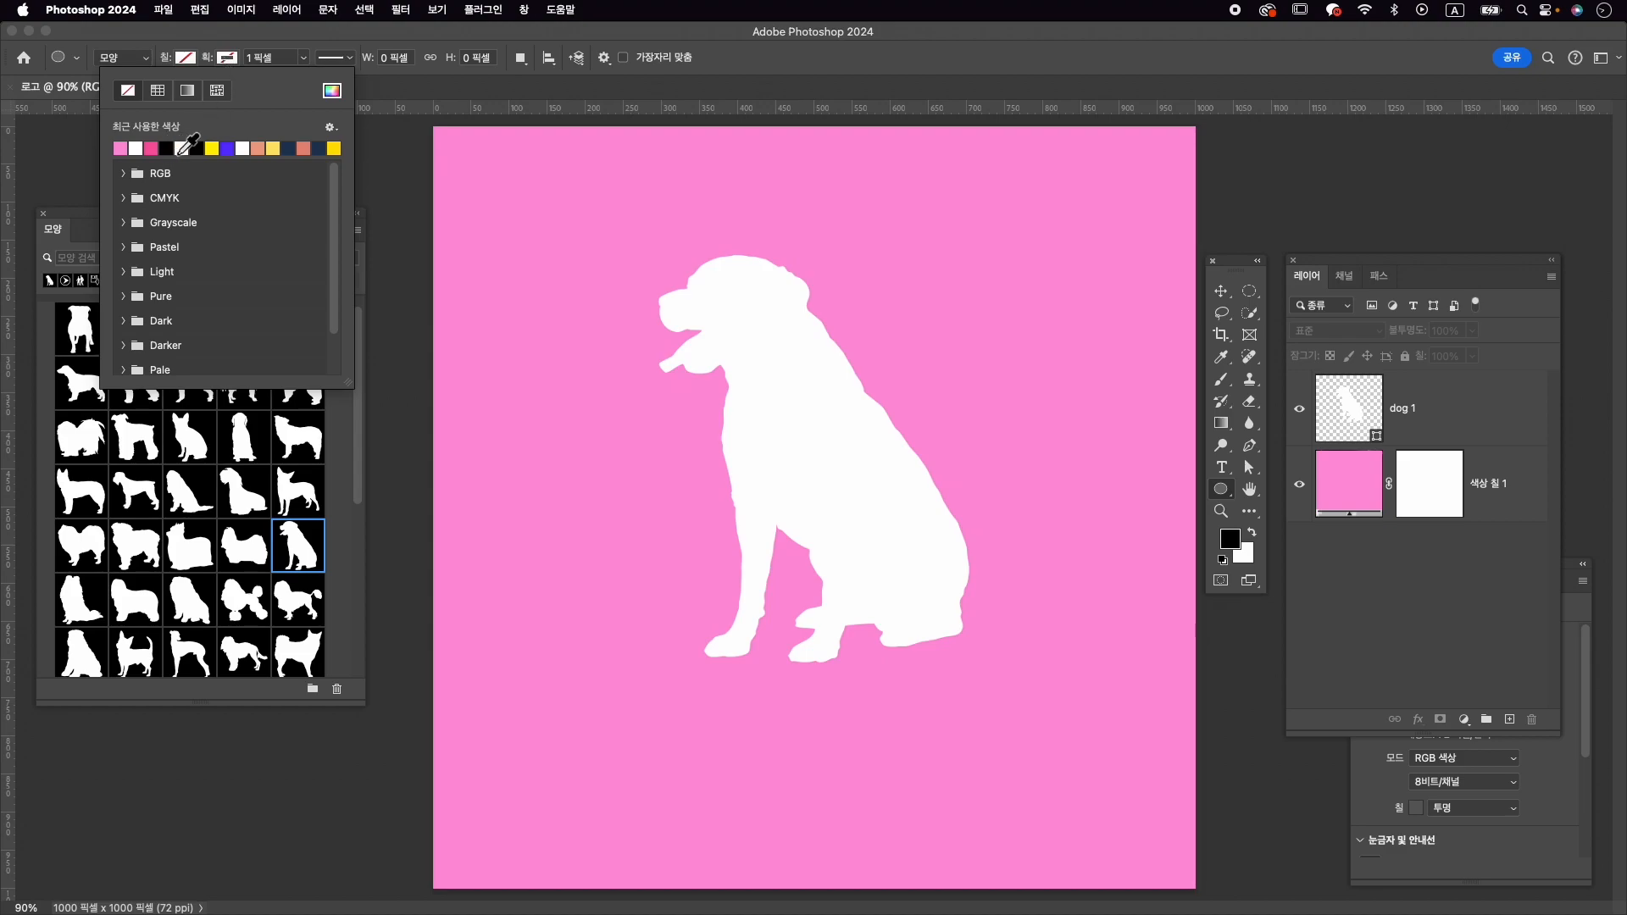
left_click(183, 151)
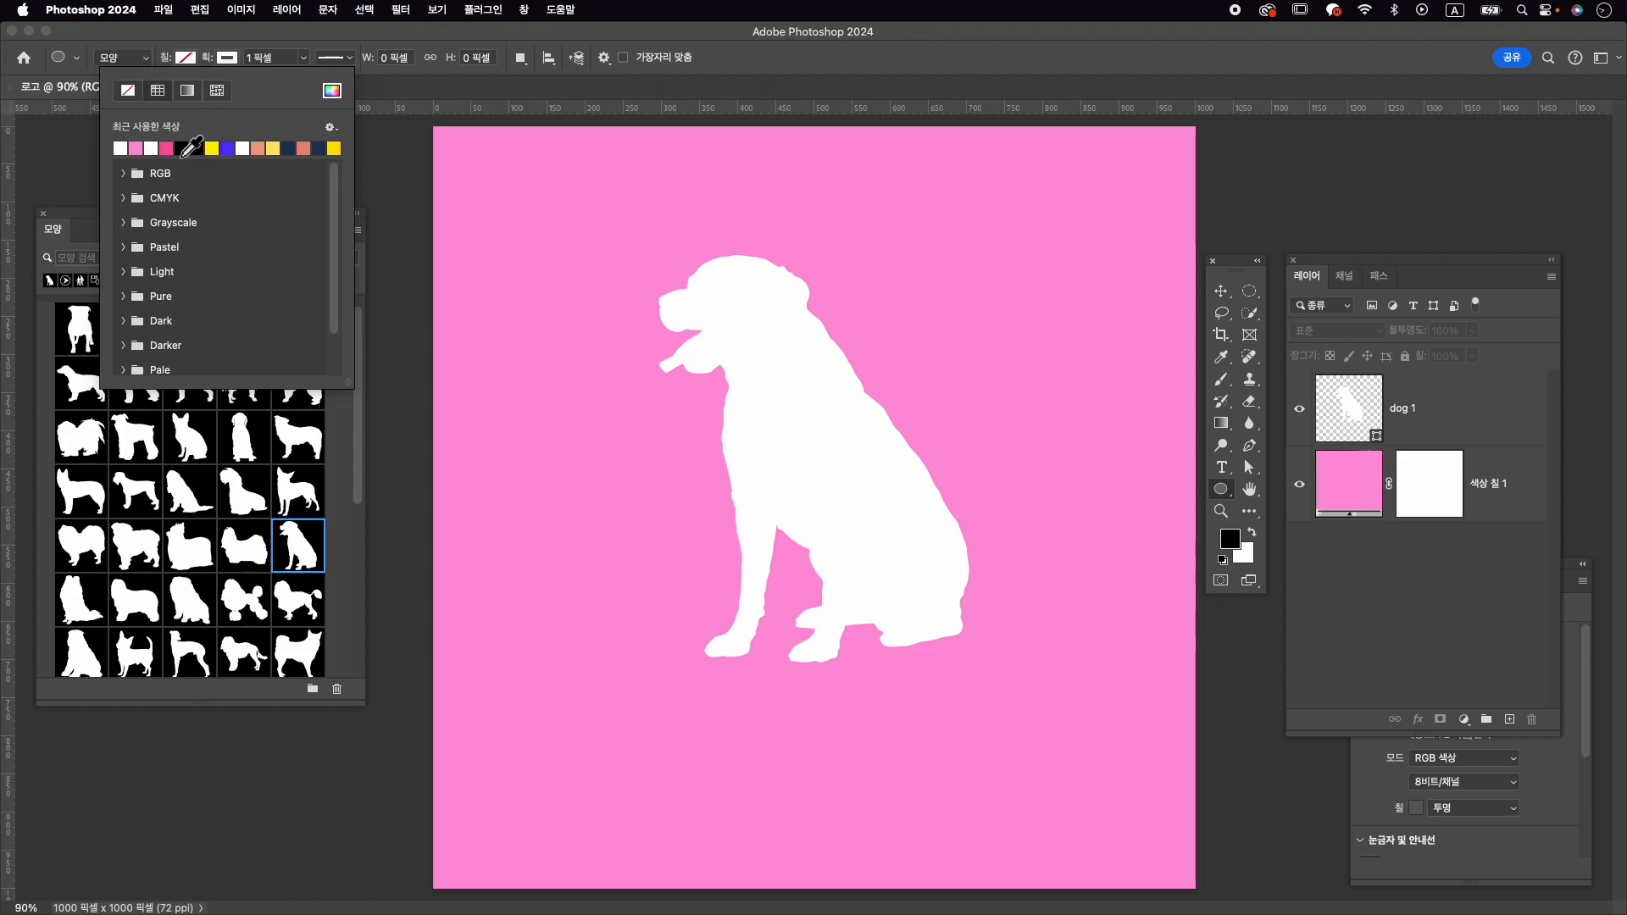
left_click(379, 49)
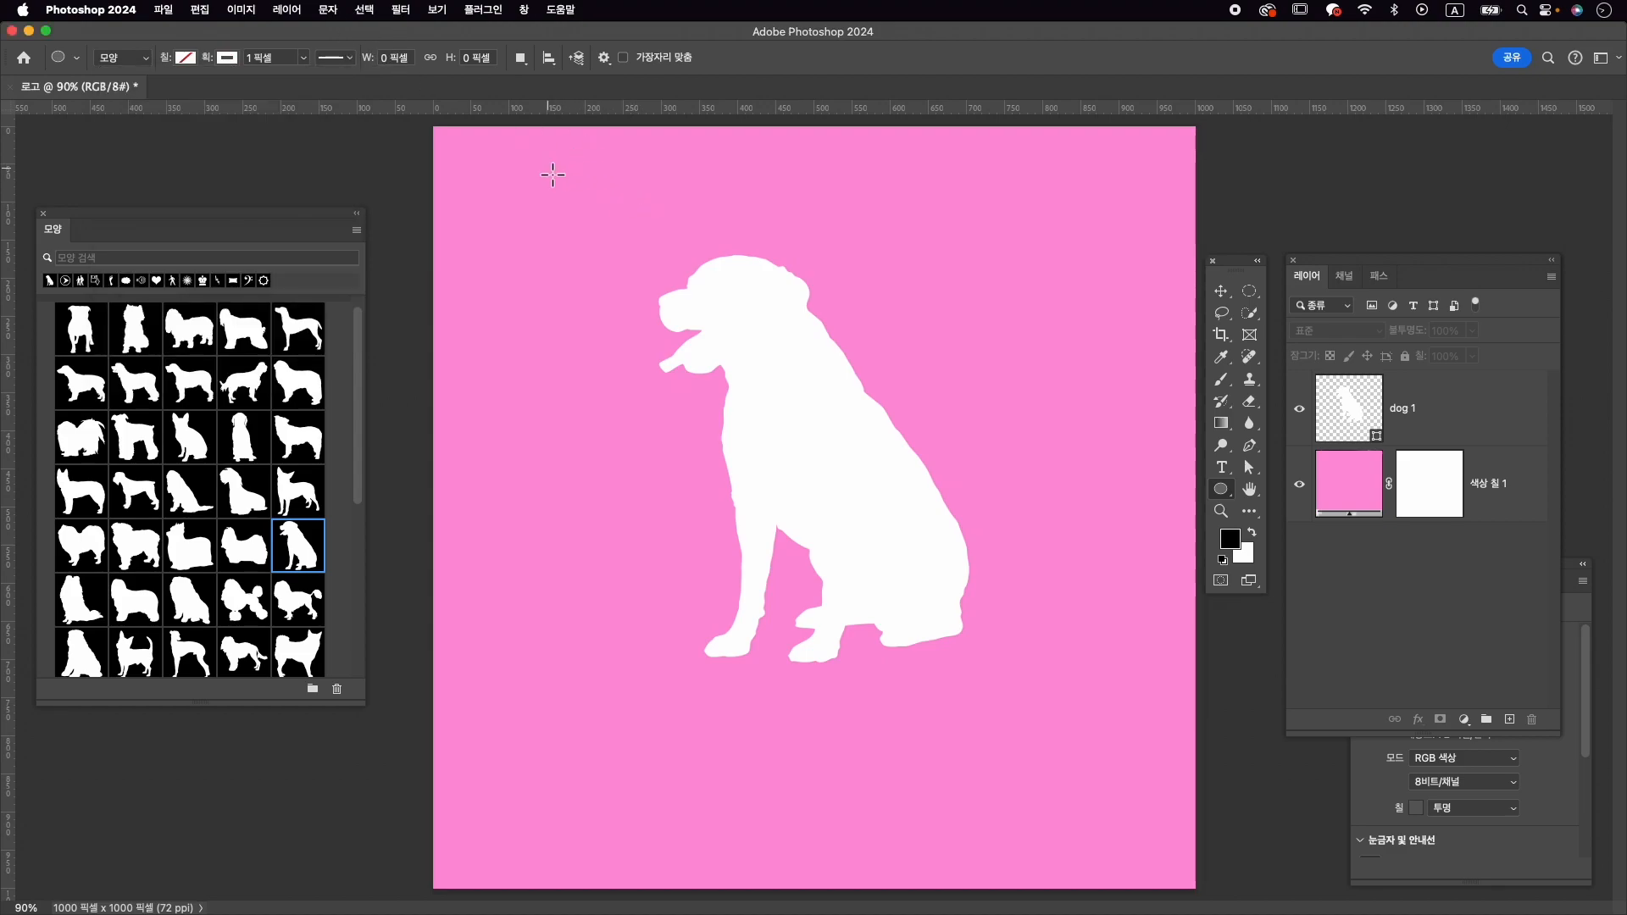
left_click_drag(540, 190, 1195, 903)
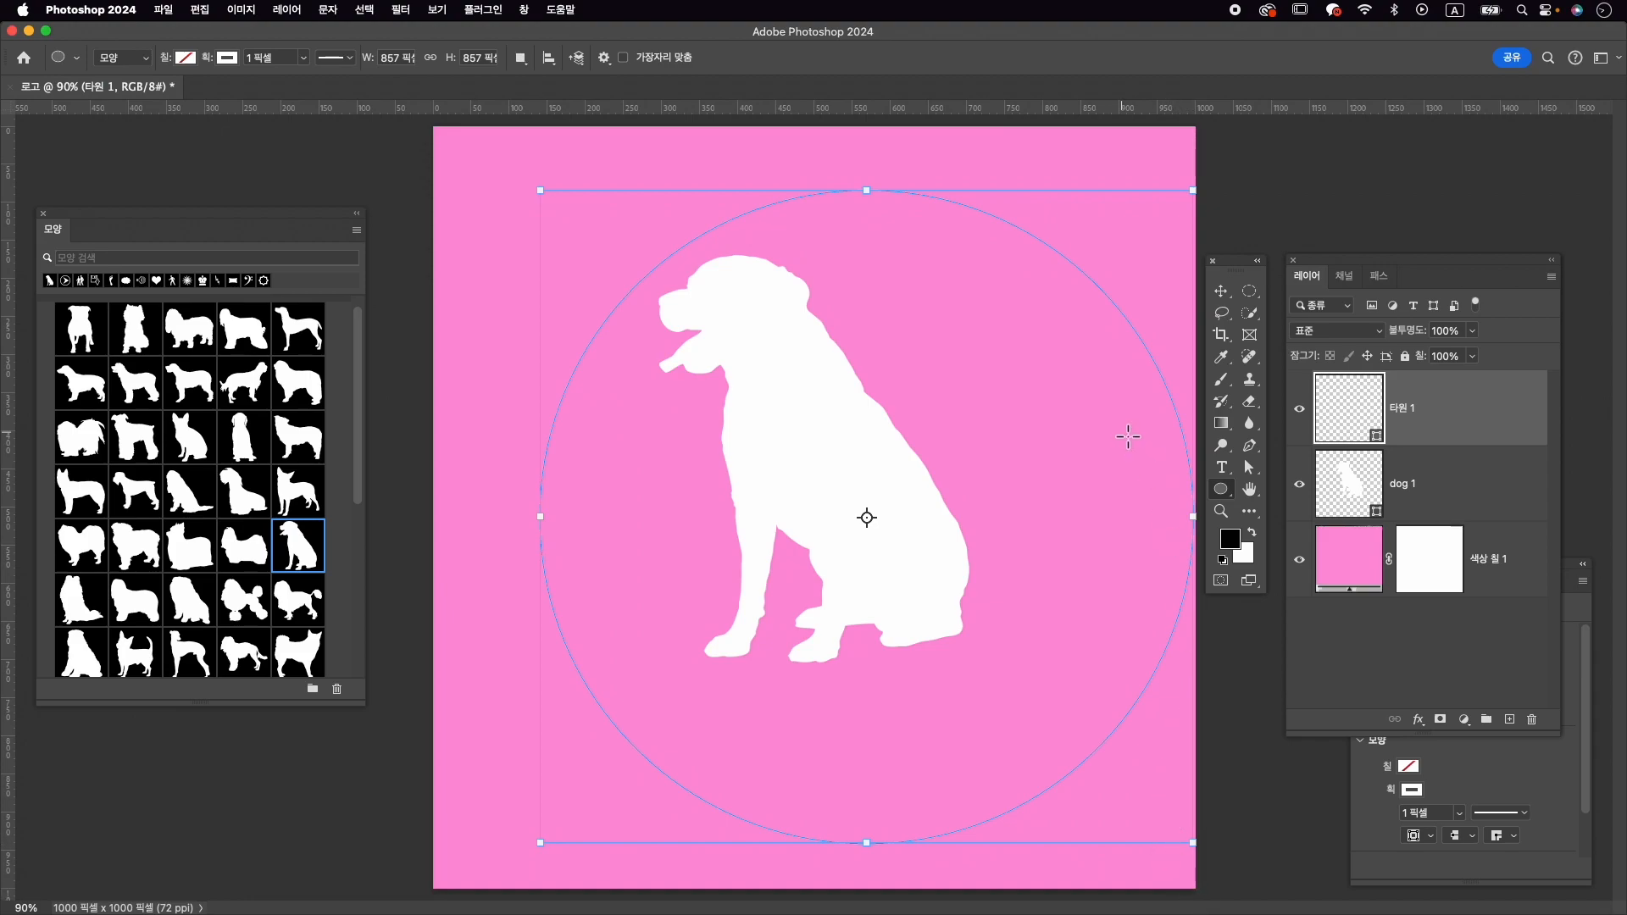
Step: Center the circle horizontally and vertically, aligned to the canvas (캔버스)
left_click(1222, 292)
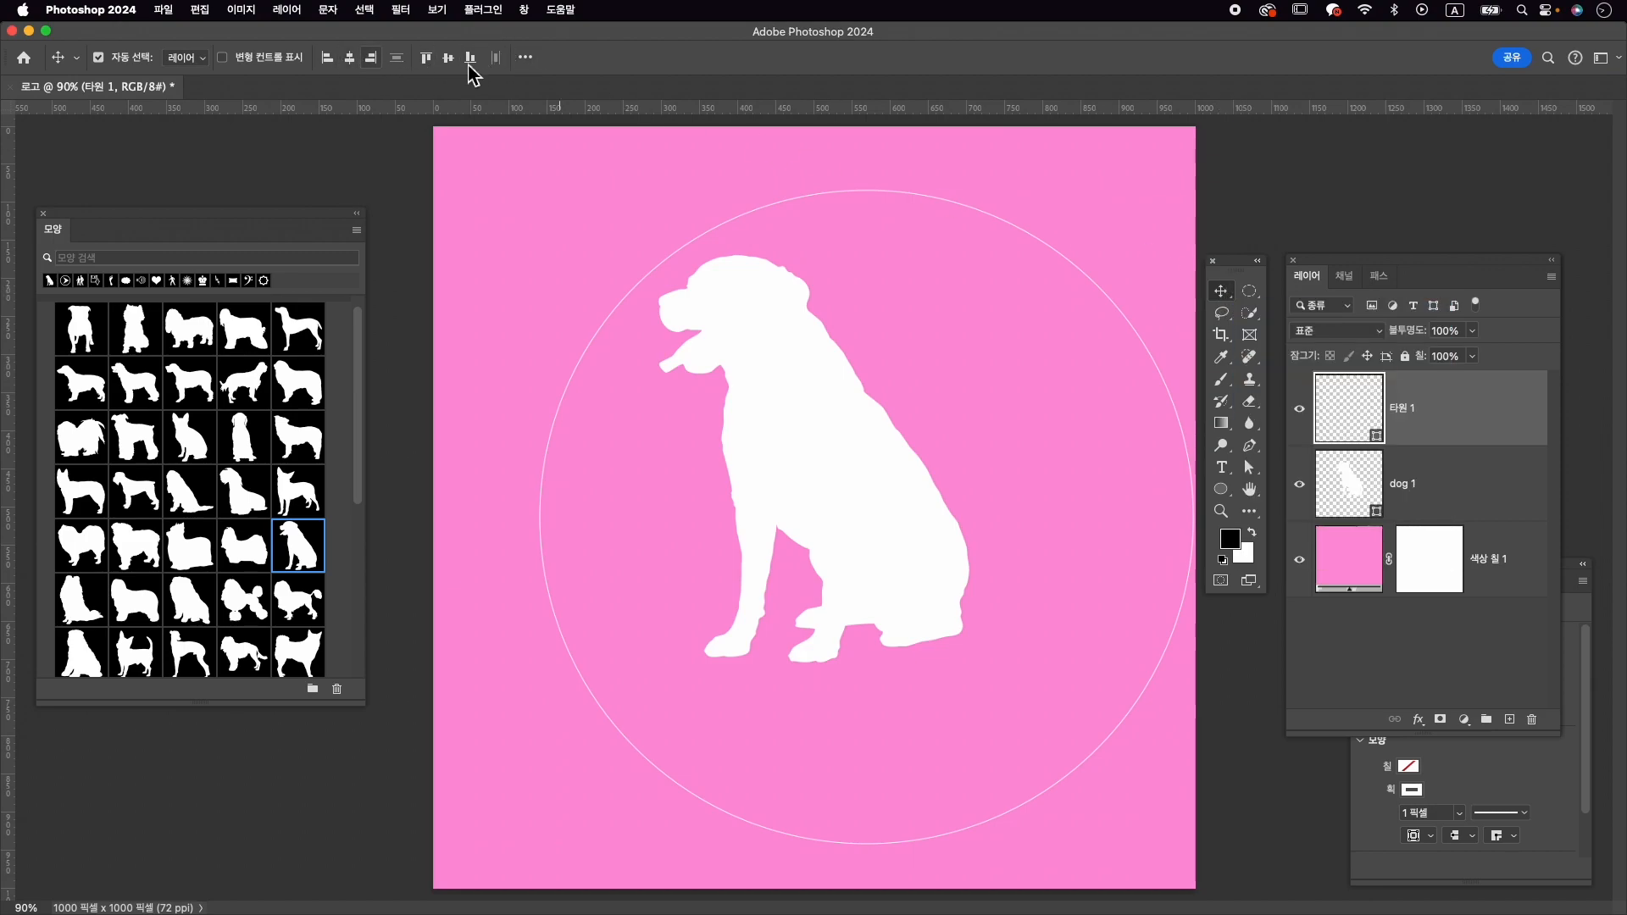
left_click(529, 59)
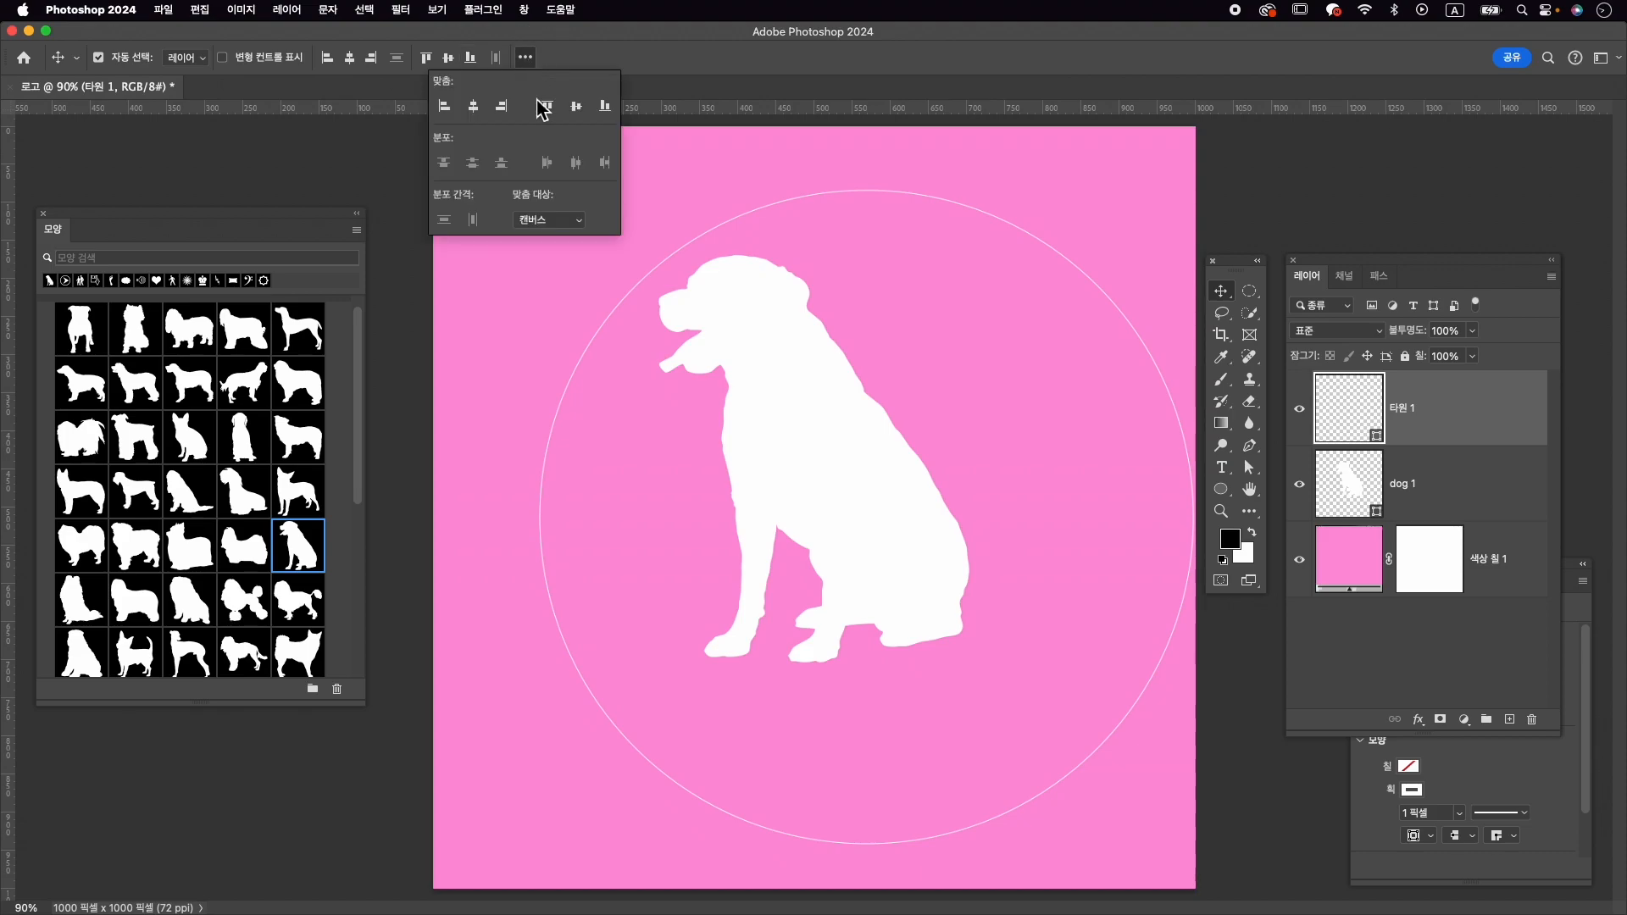
left_click(550, 222)
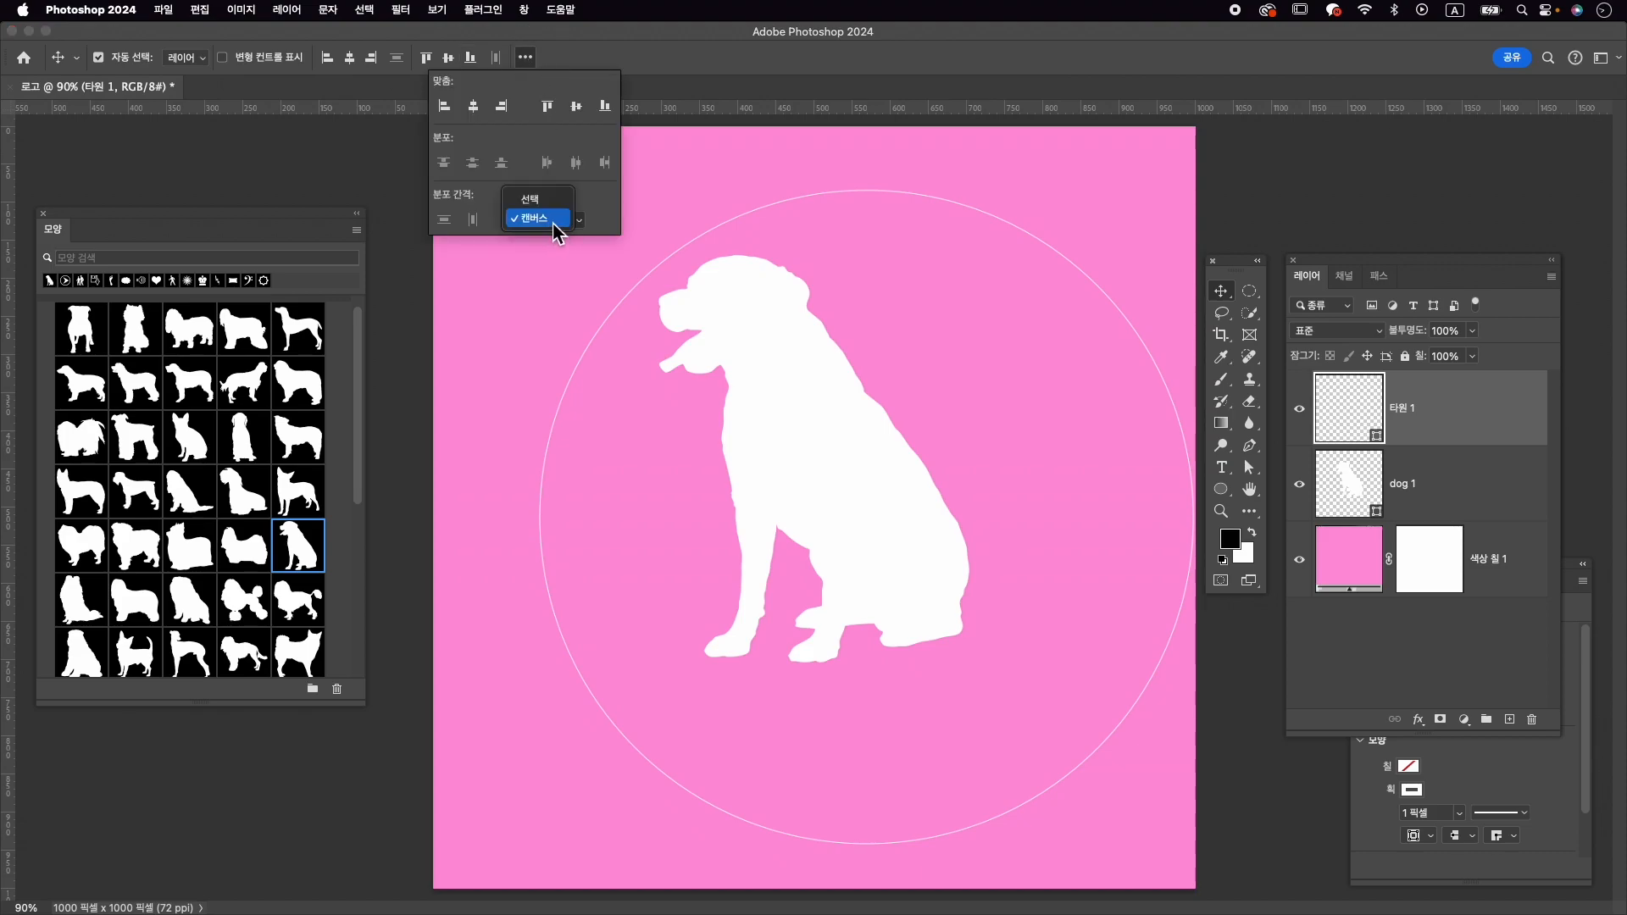
left_click(539, 219)
left_click(349, 57)
left_click(448, 58)
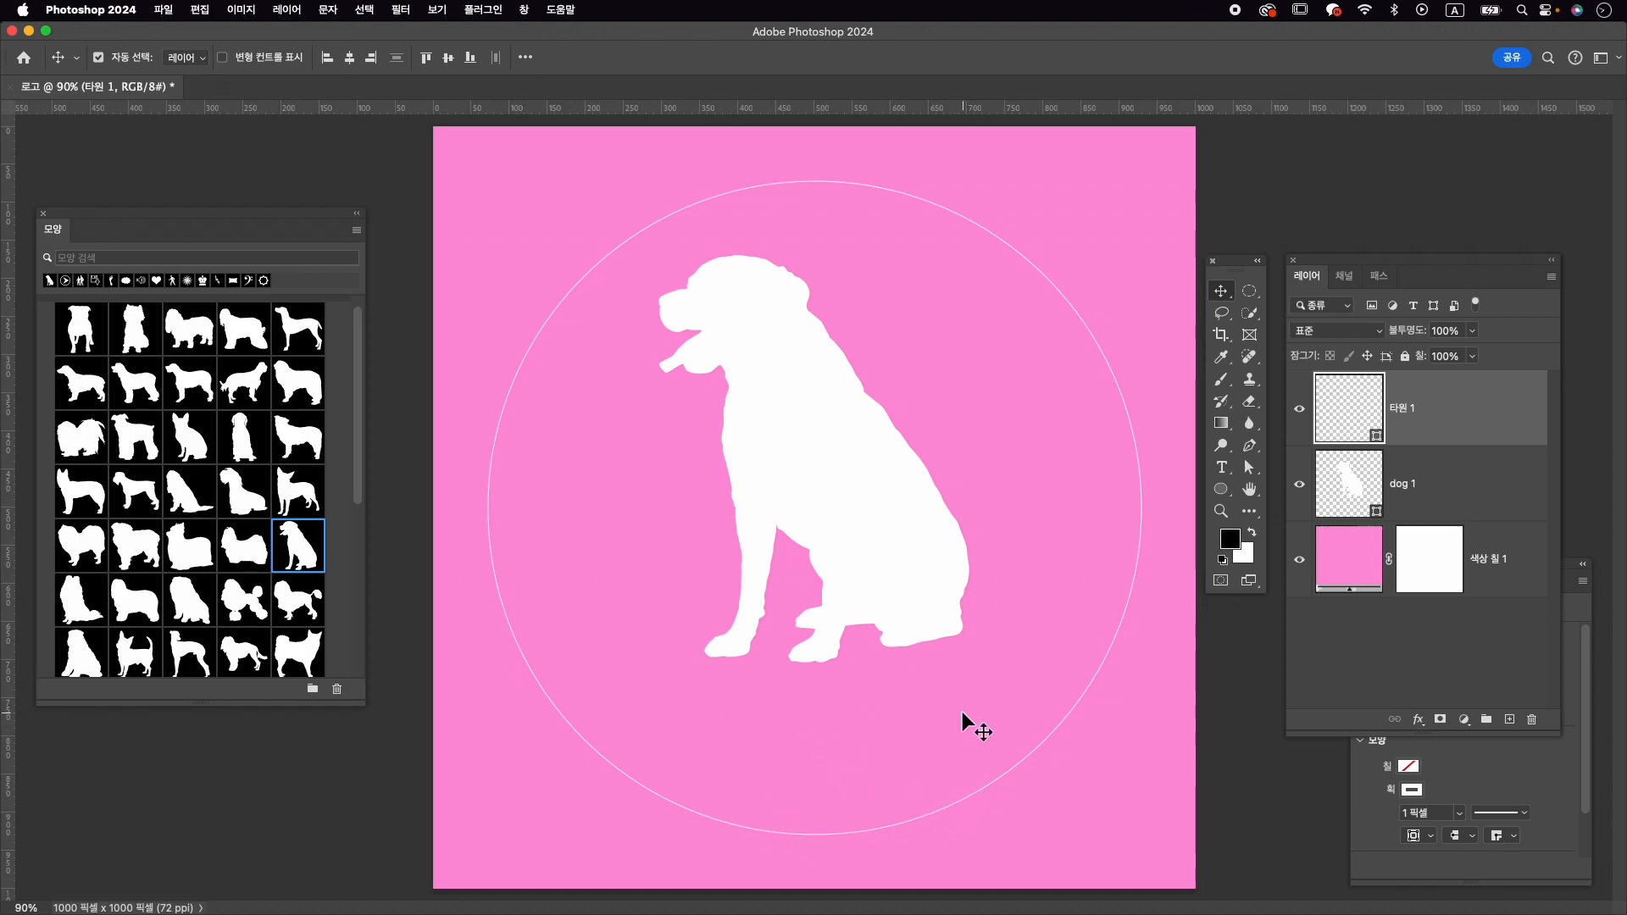
Step: Delete the circle's lowest anchor point with the Direct Selection tool, keeping only the upper semicircle
key("a")
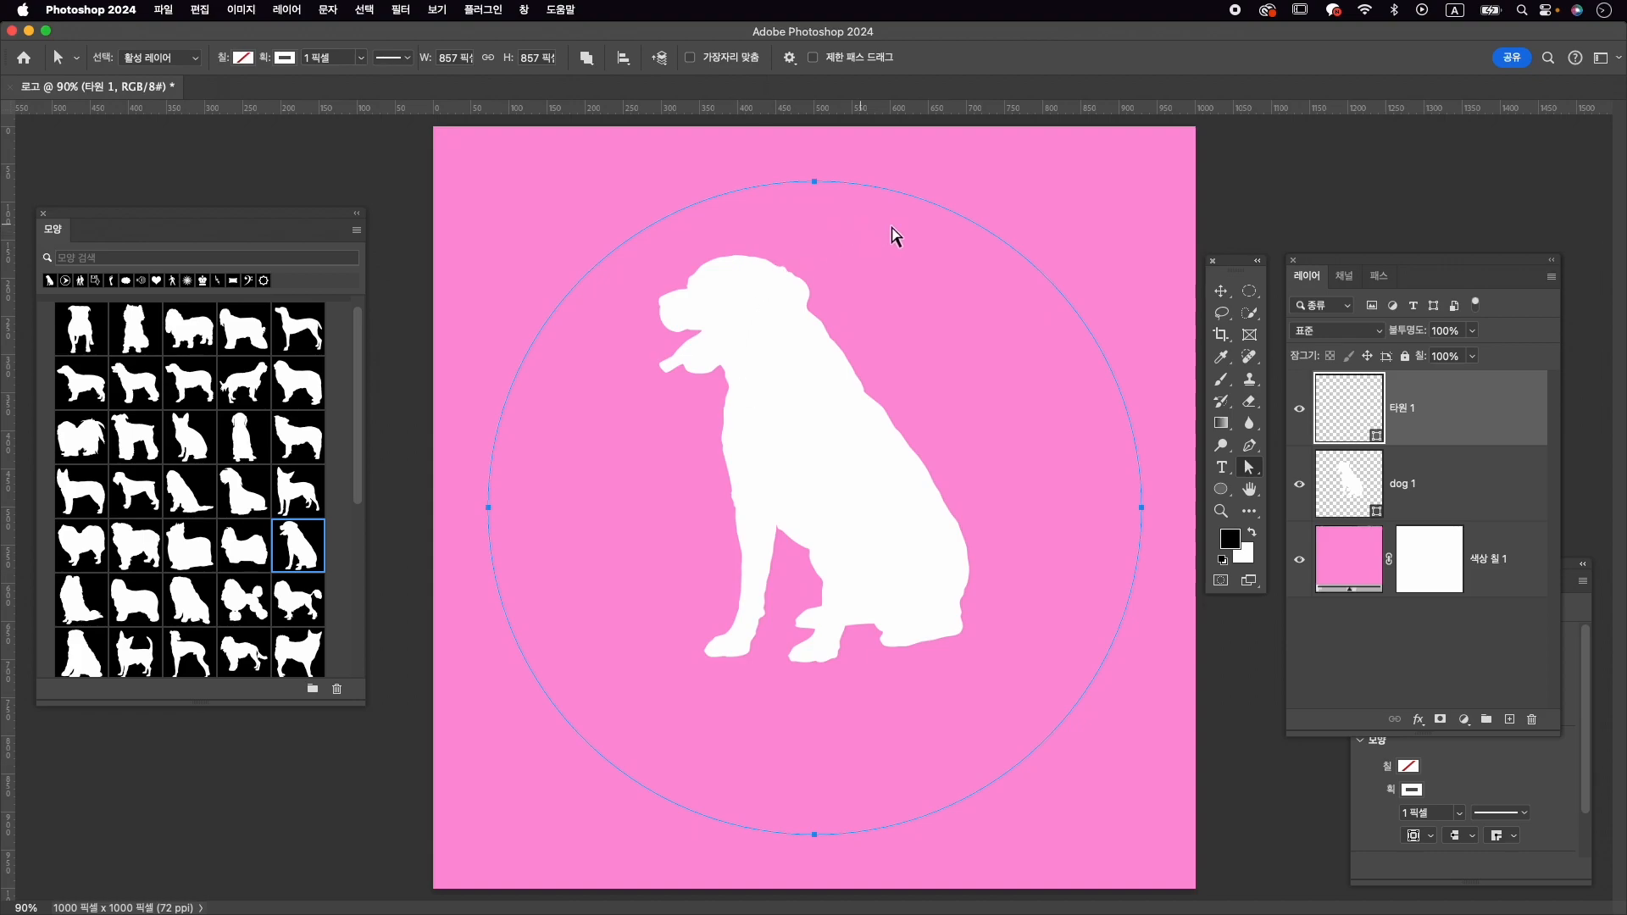
left_click(815, 836)
key("BackSpace")
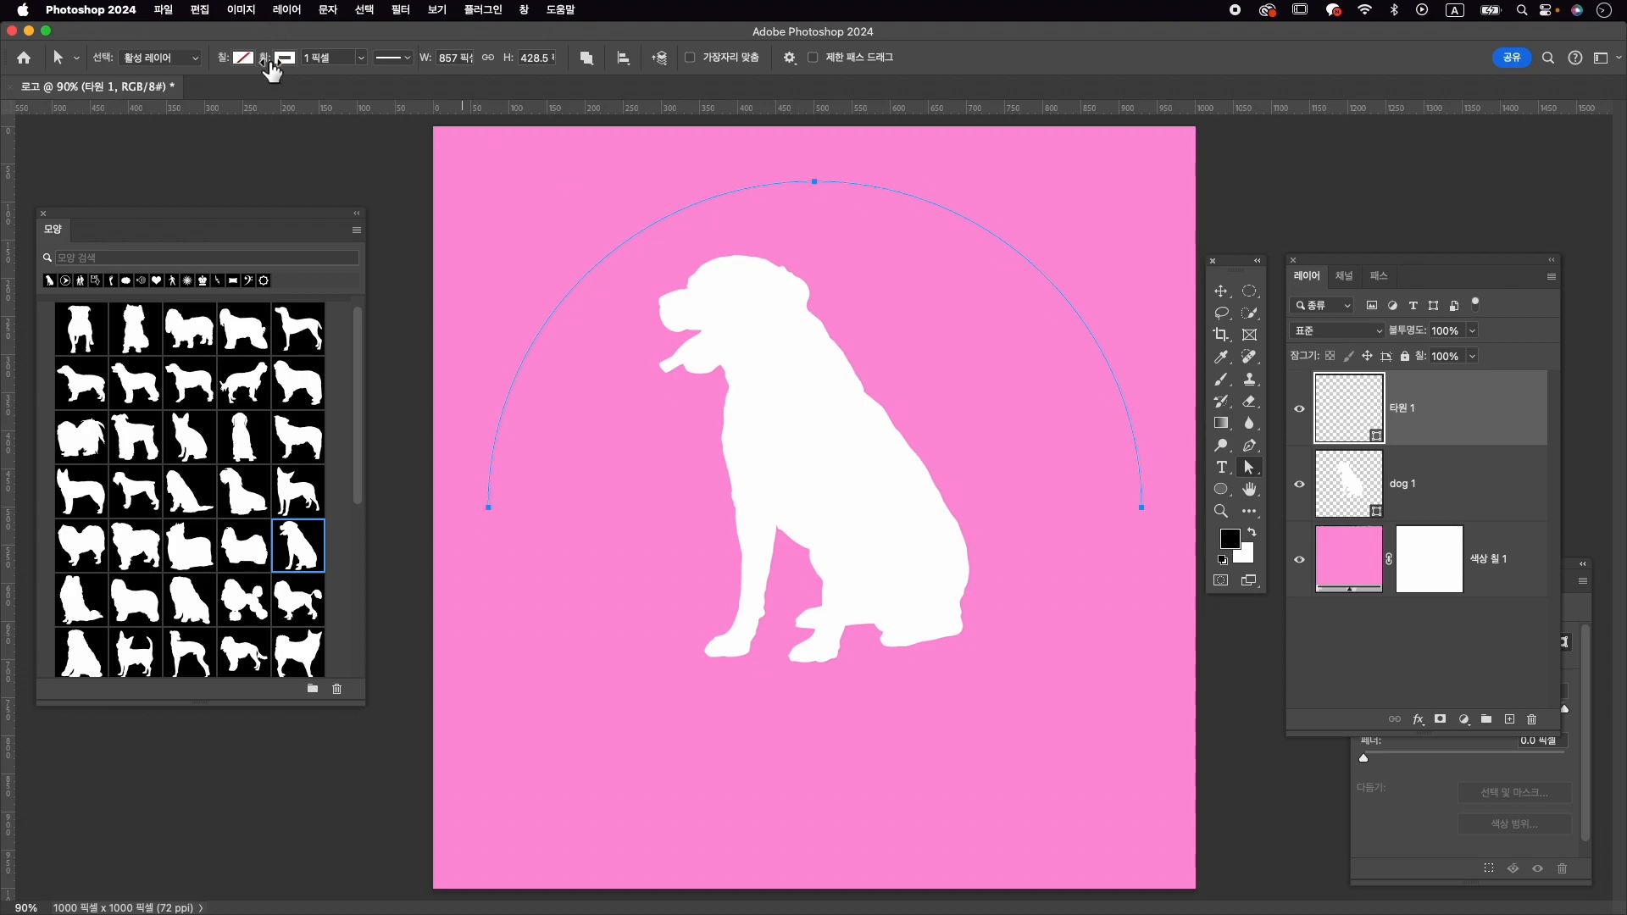
Step: Set the arc's stroke width to 16 px and give its ends round caps
left_click_drag(268, 69, 281, 63)
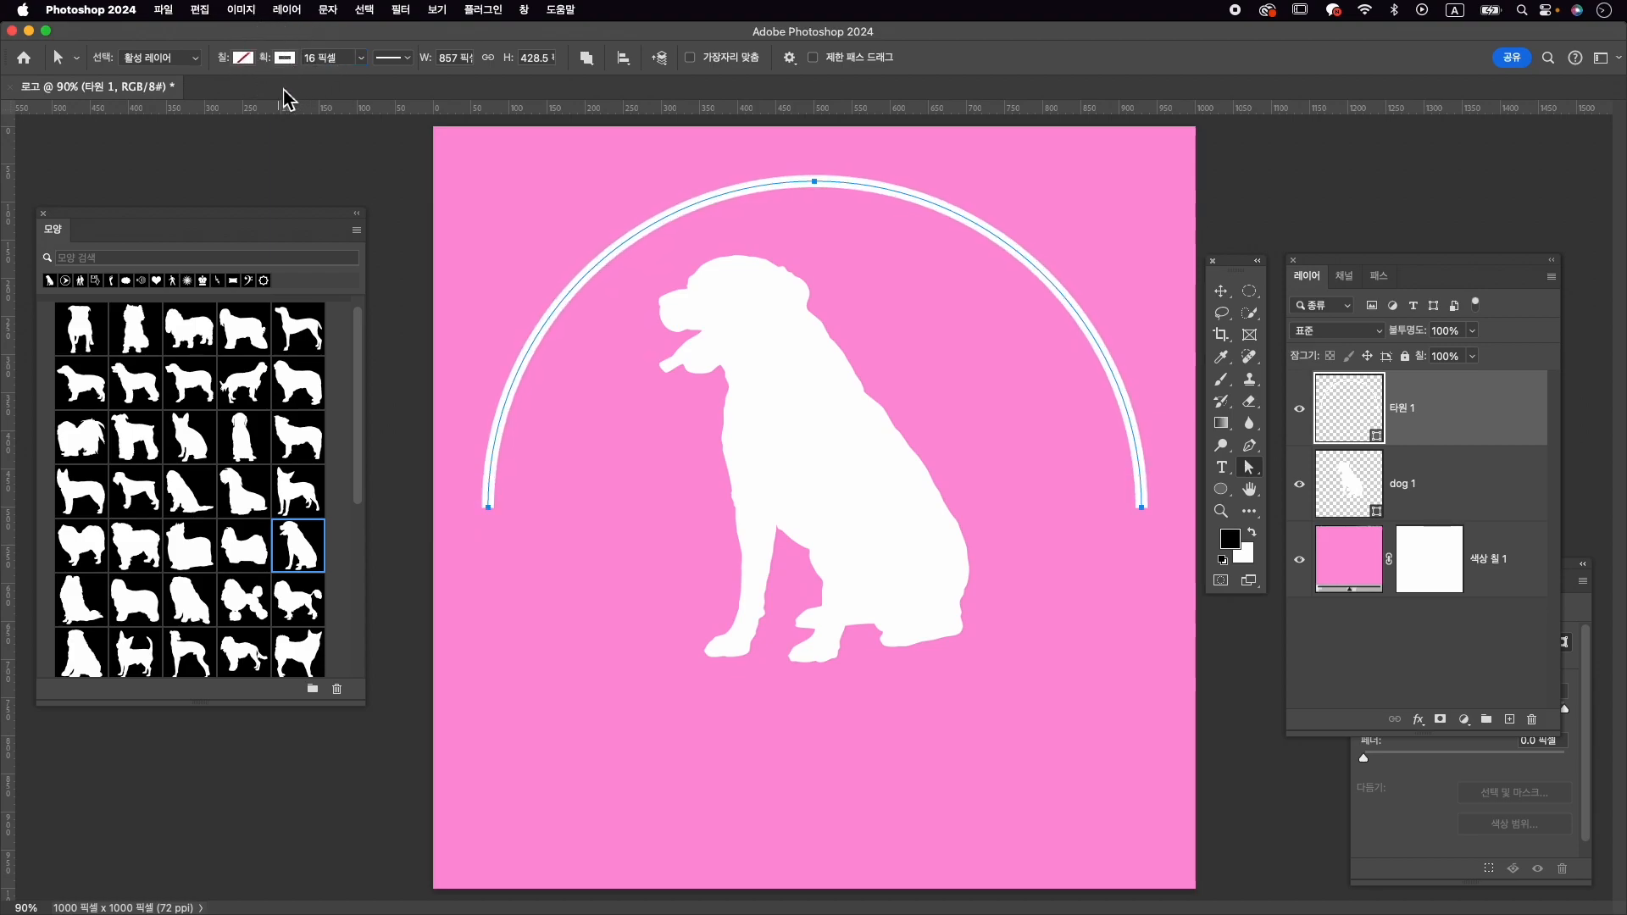
left_click(409, 59)
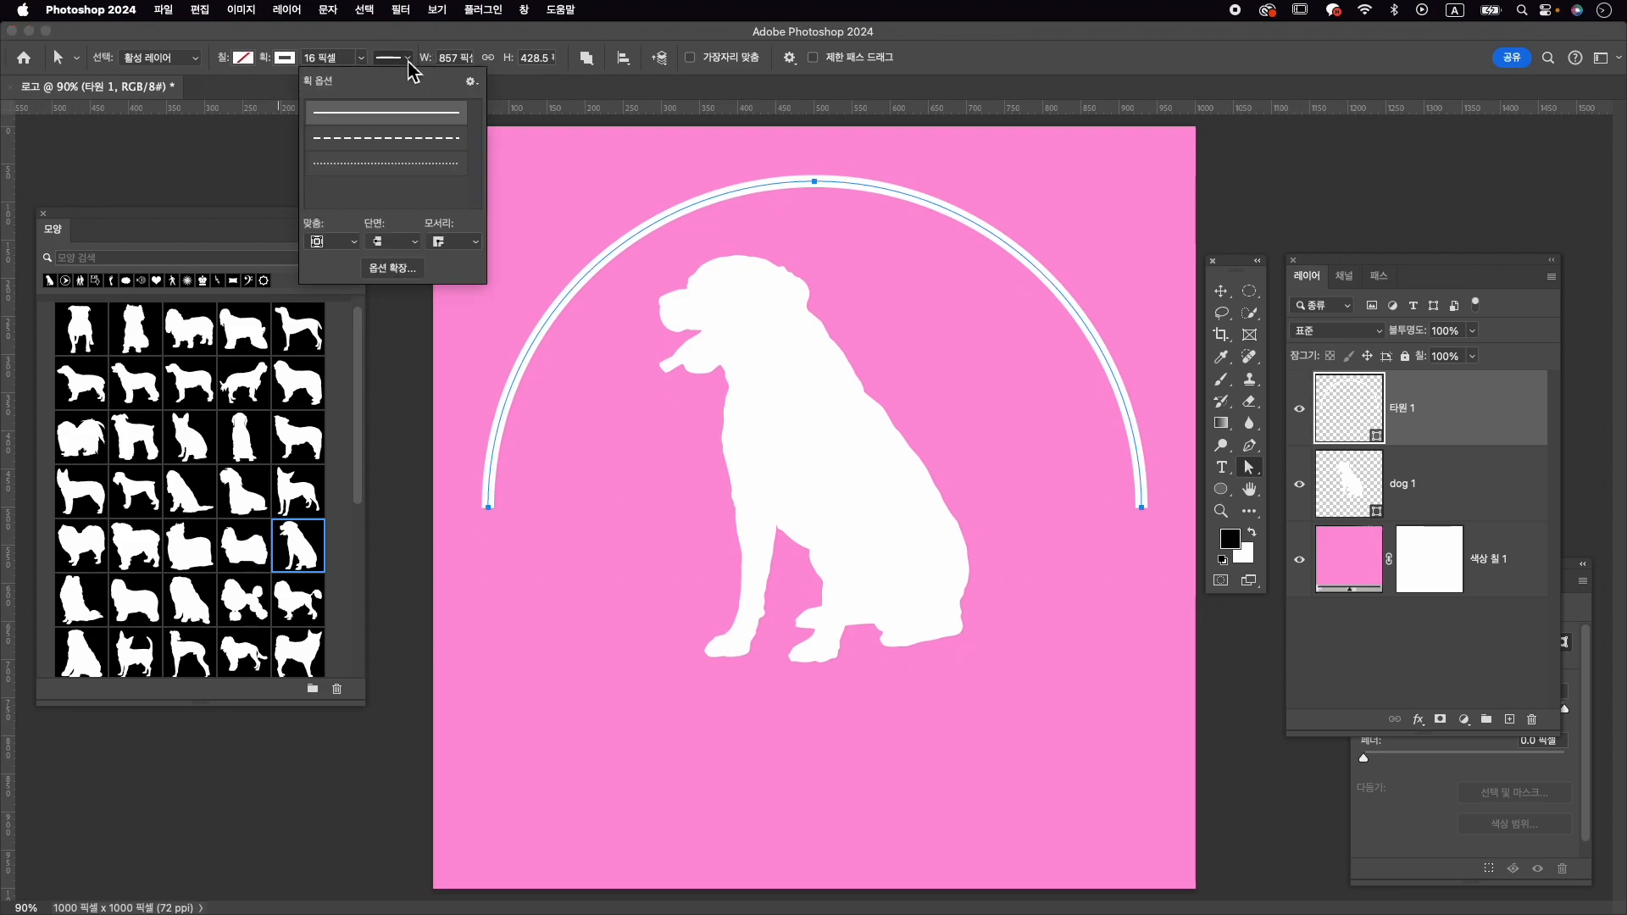
left_click(397, 242)
left_click(401, 256)
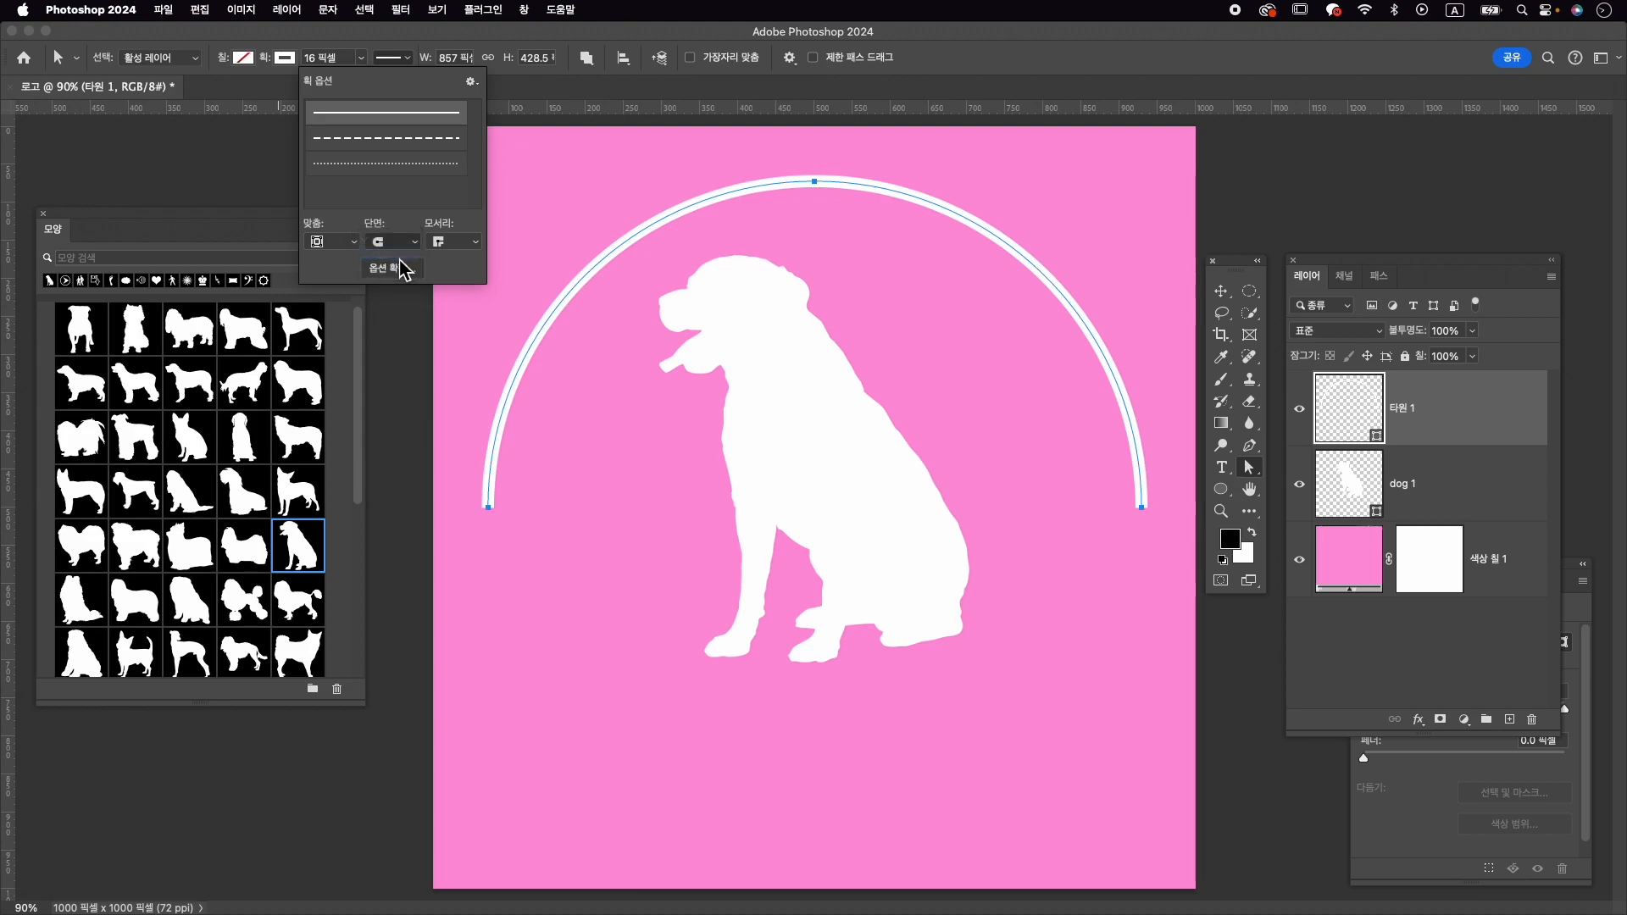
left_click(400, 244)
left_click(396, 226)
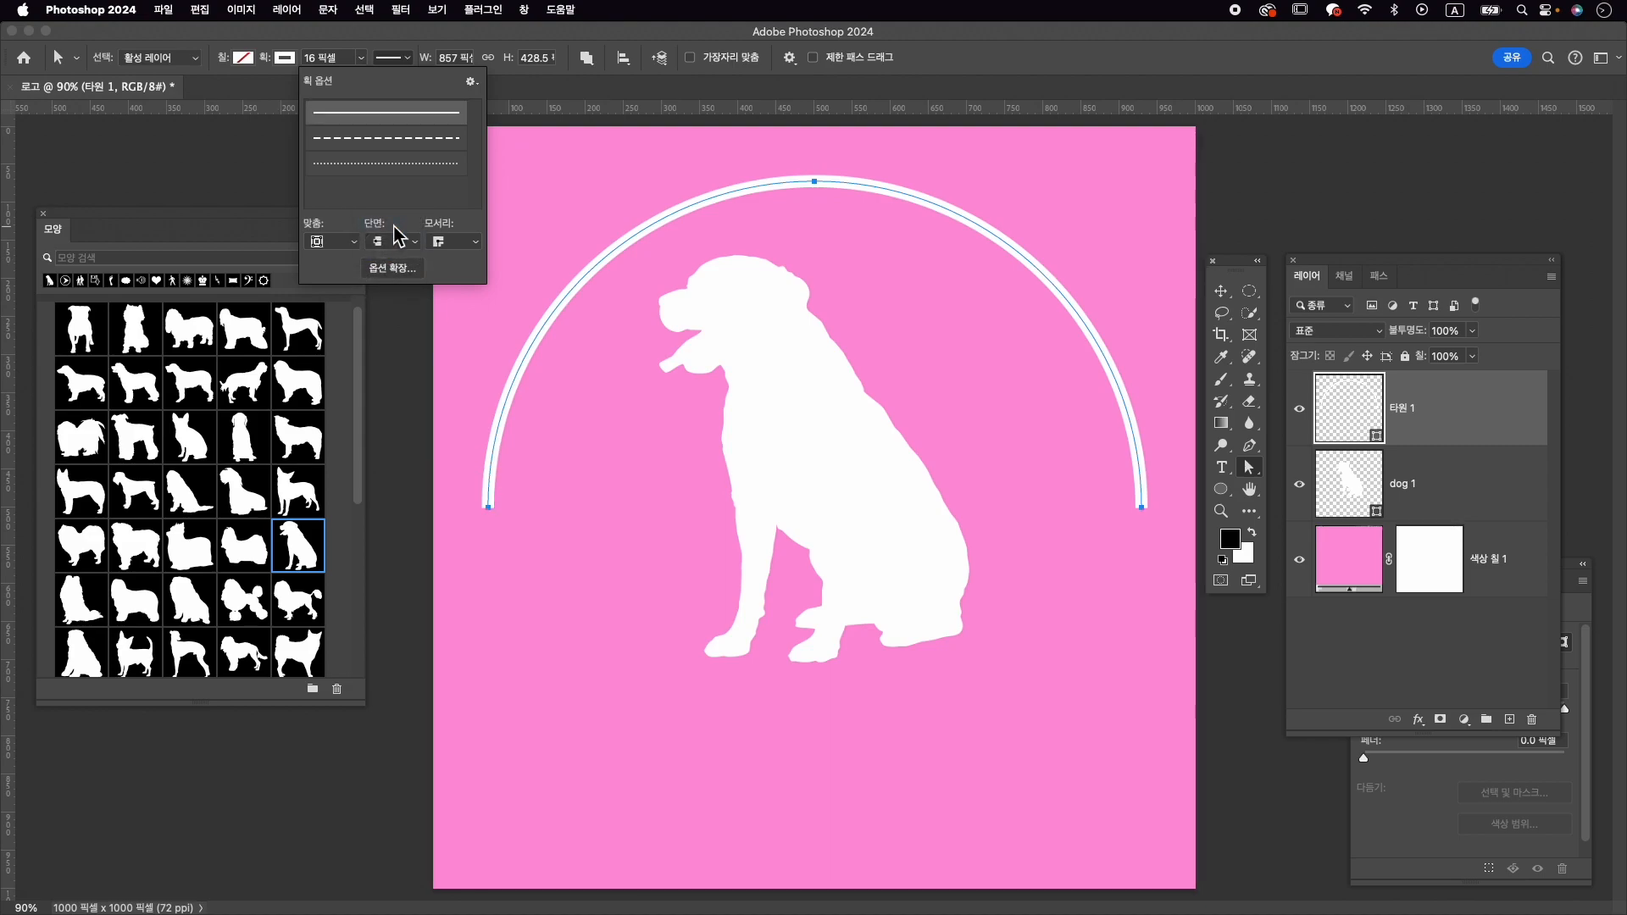
left_click(400, 244)
left_click(400, 255)
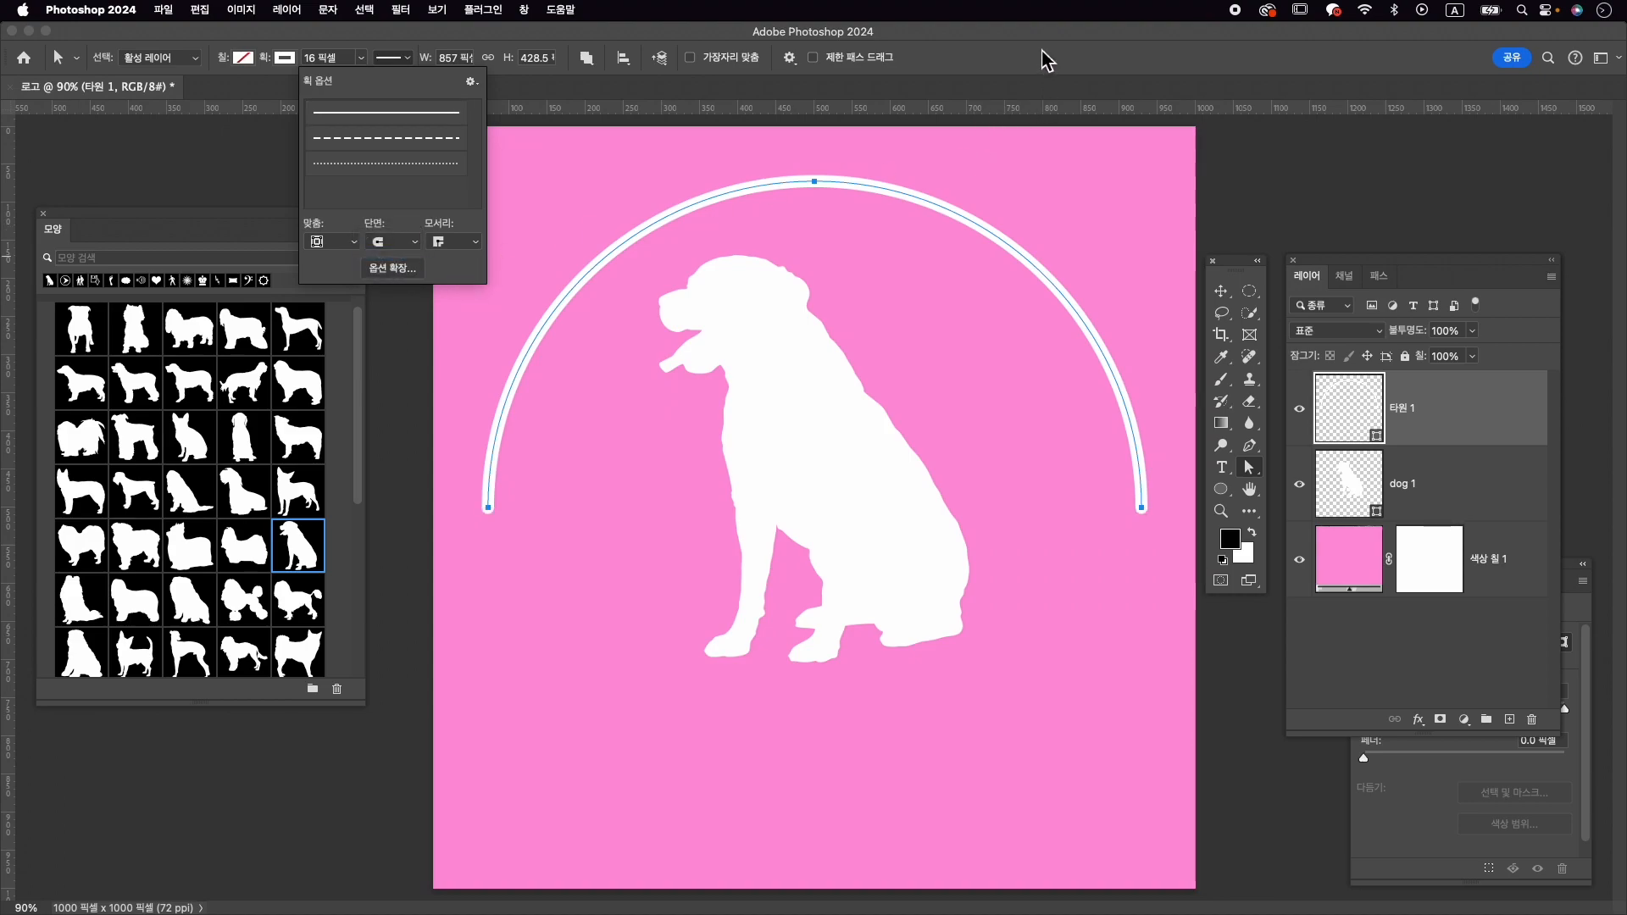
Step: Move both end anchor points of the arc straight down together until the shape is about 611.5 px high
left_click(488, 508)
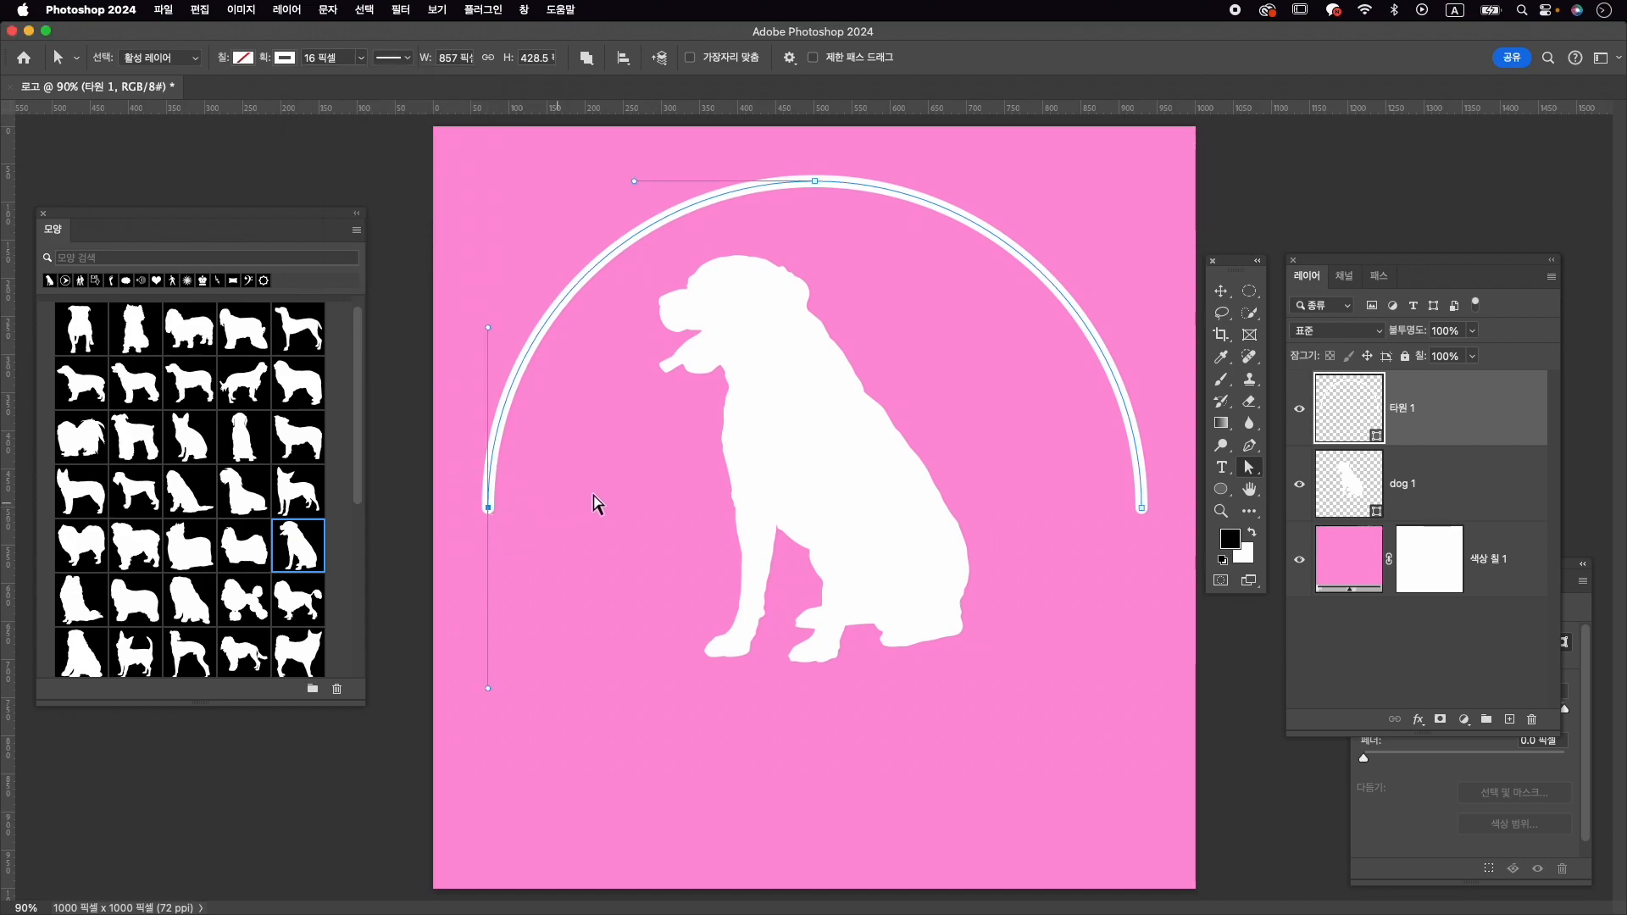
right_click(1248, 471)
left_click(1322, 481)
left_click(1141, 508, "shift")
left_click(1141, 508, "shift")
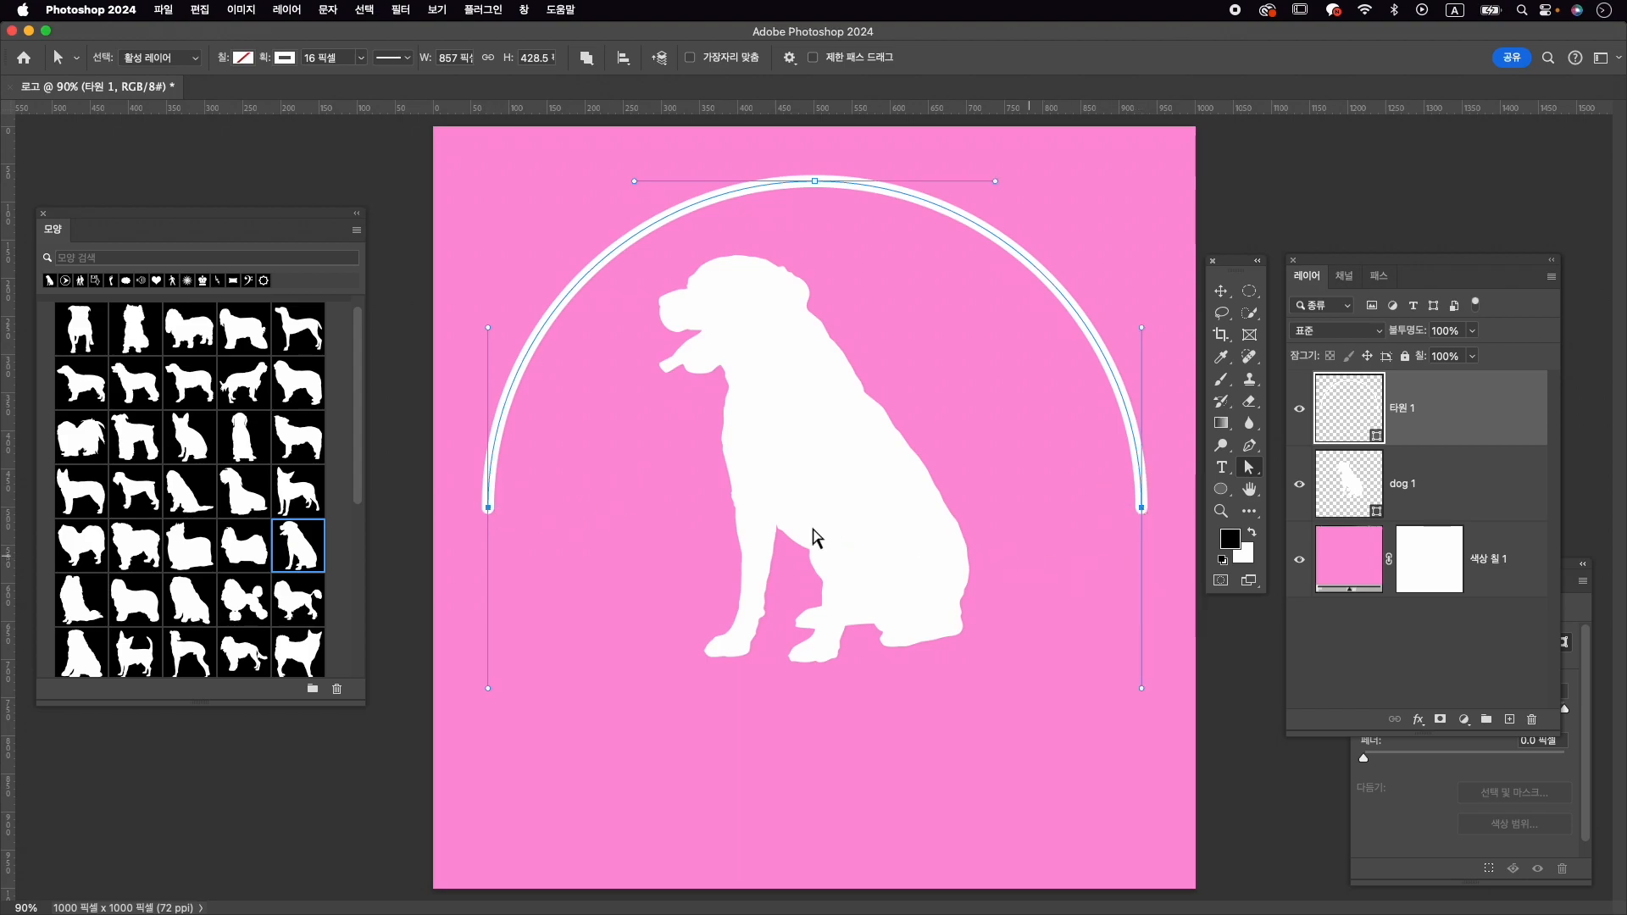
left_click_drag(1142, 509, 1134, 645)
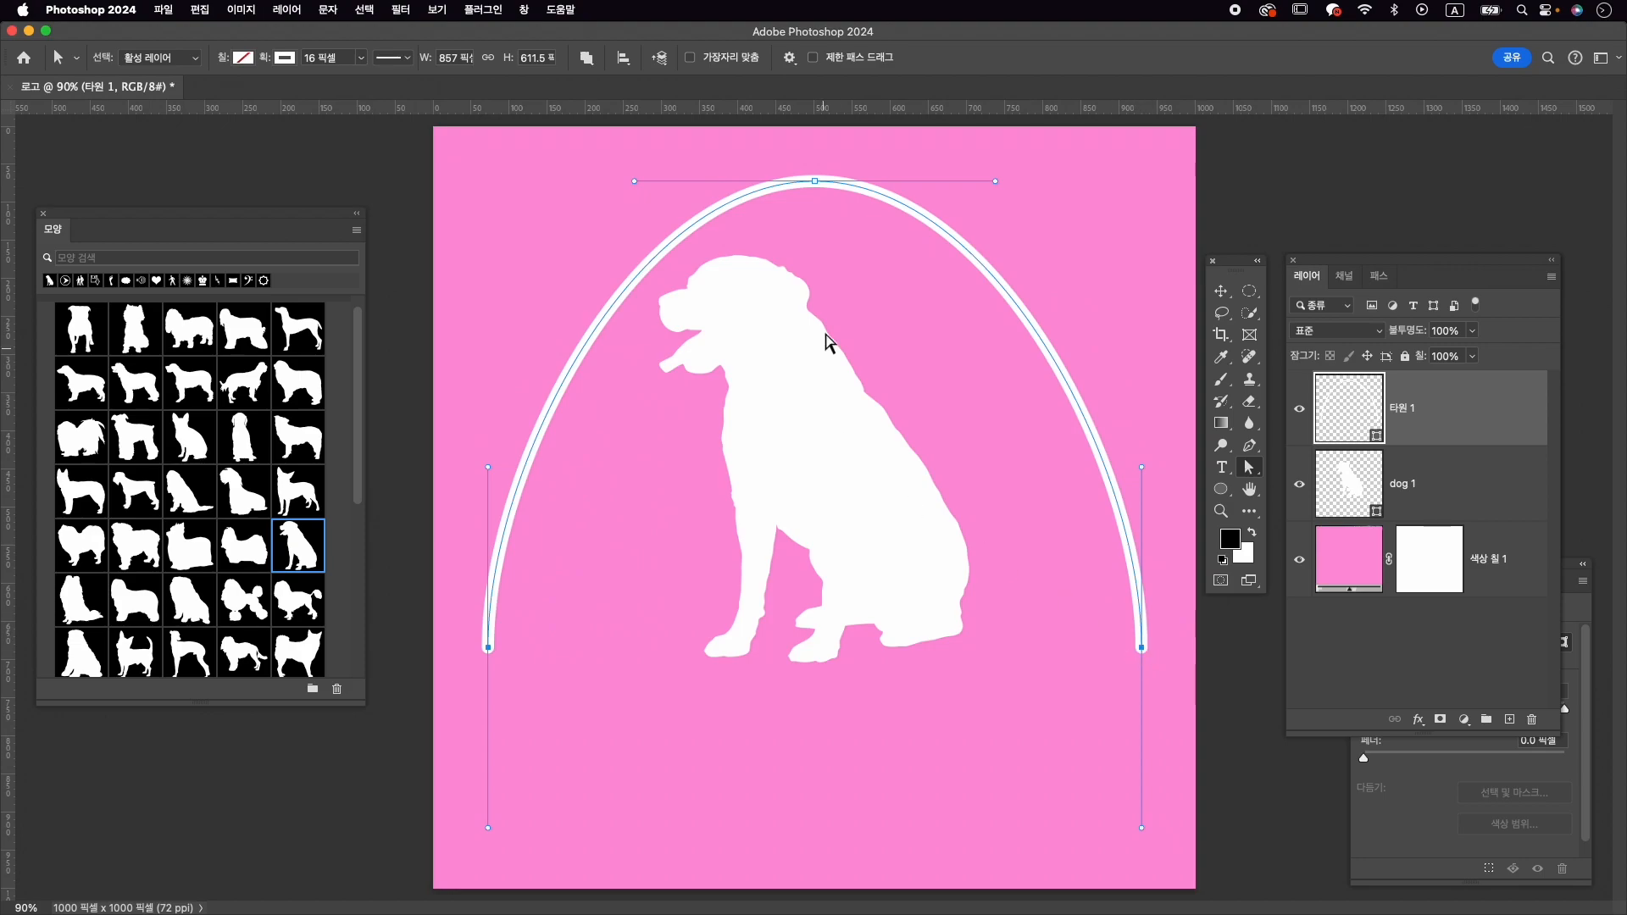
Step: Extend both direction handles of the arch's top anchor point outward by similar amounts to broaden the upper curve
left_click_drag(904, 293, 906, 295)
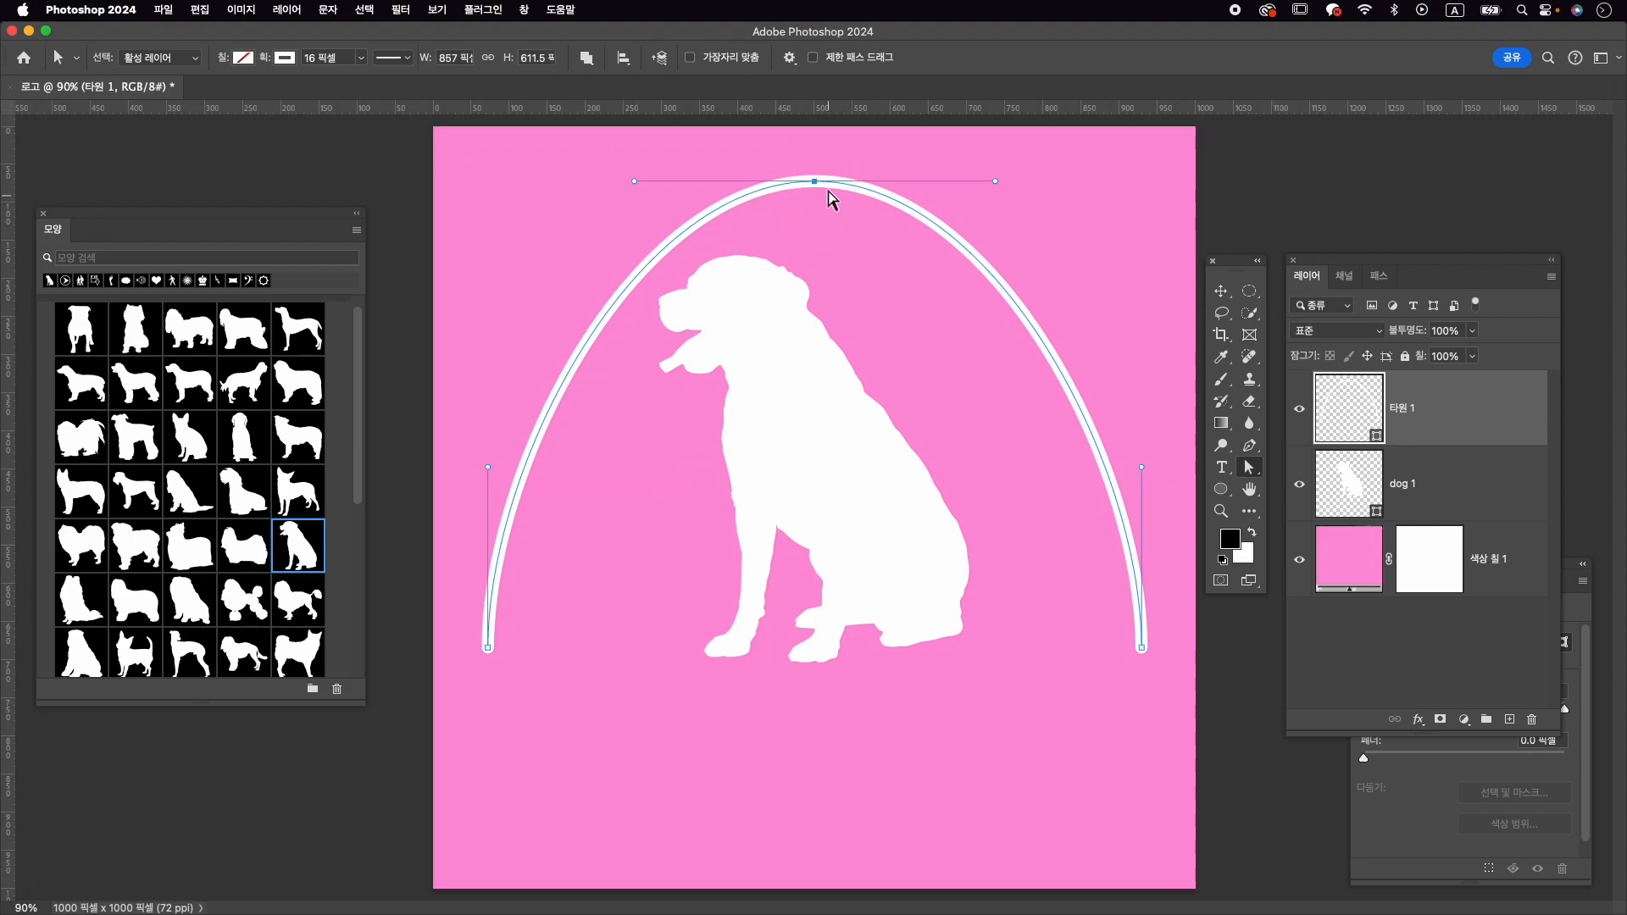
left_click_drag(998, 183, 1091, 179)
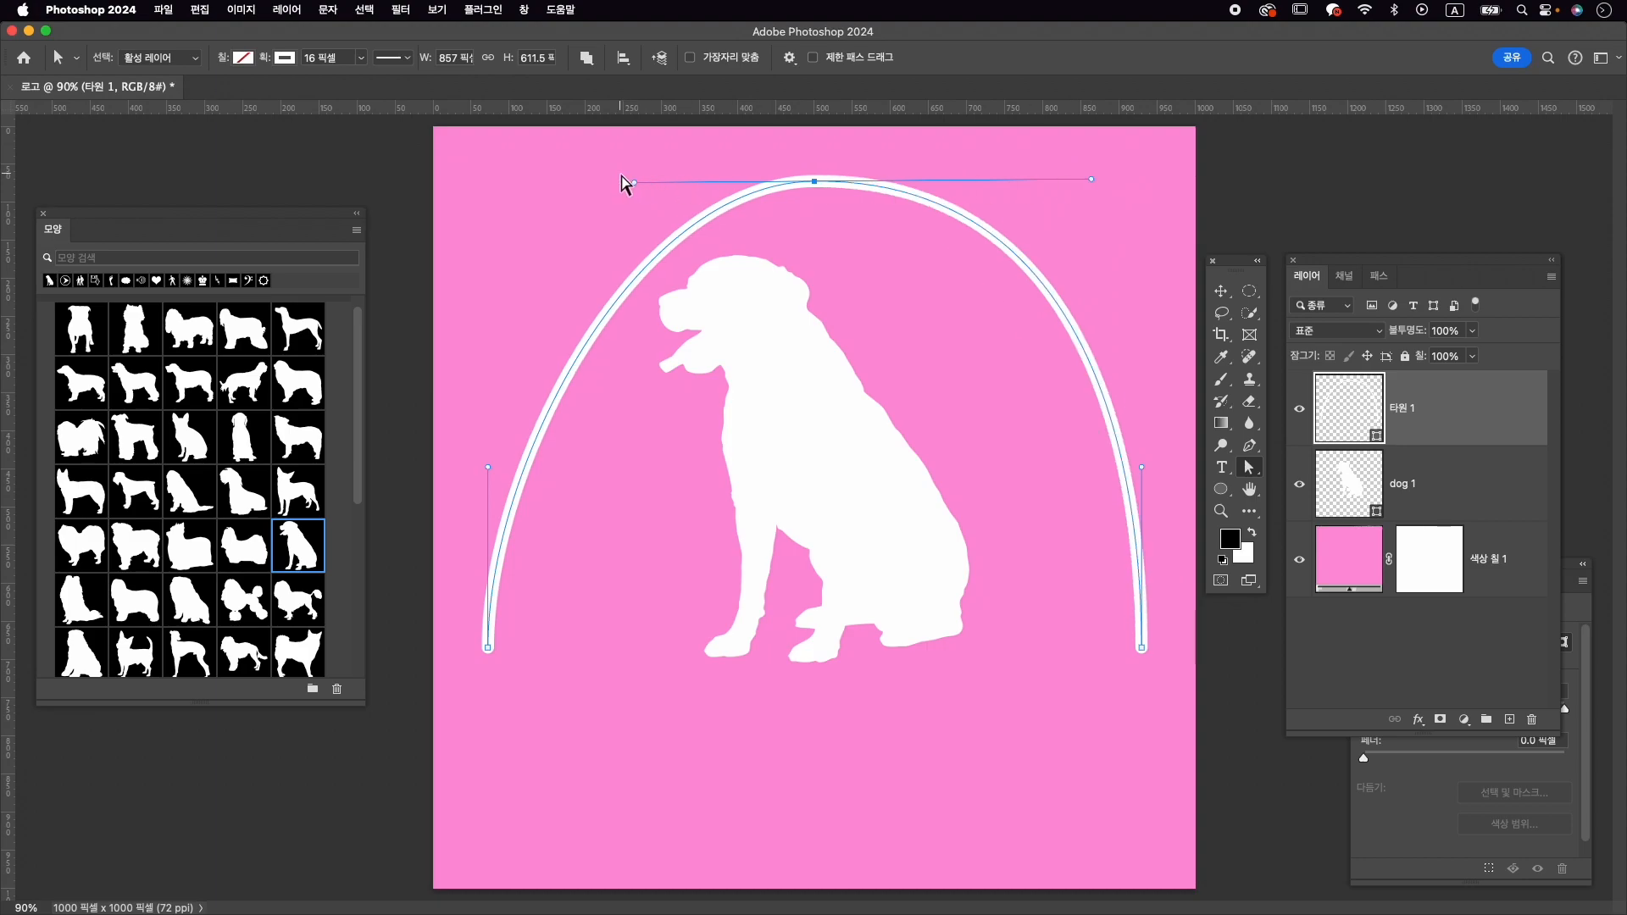
left_click_drag(636, 183, 520, 182)
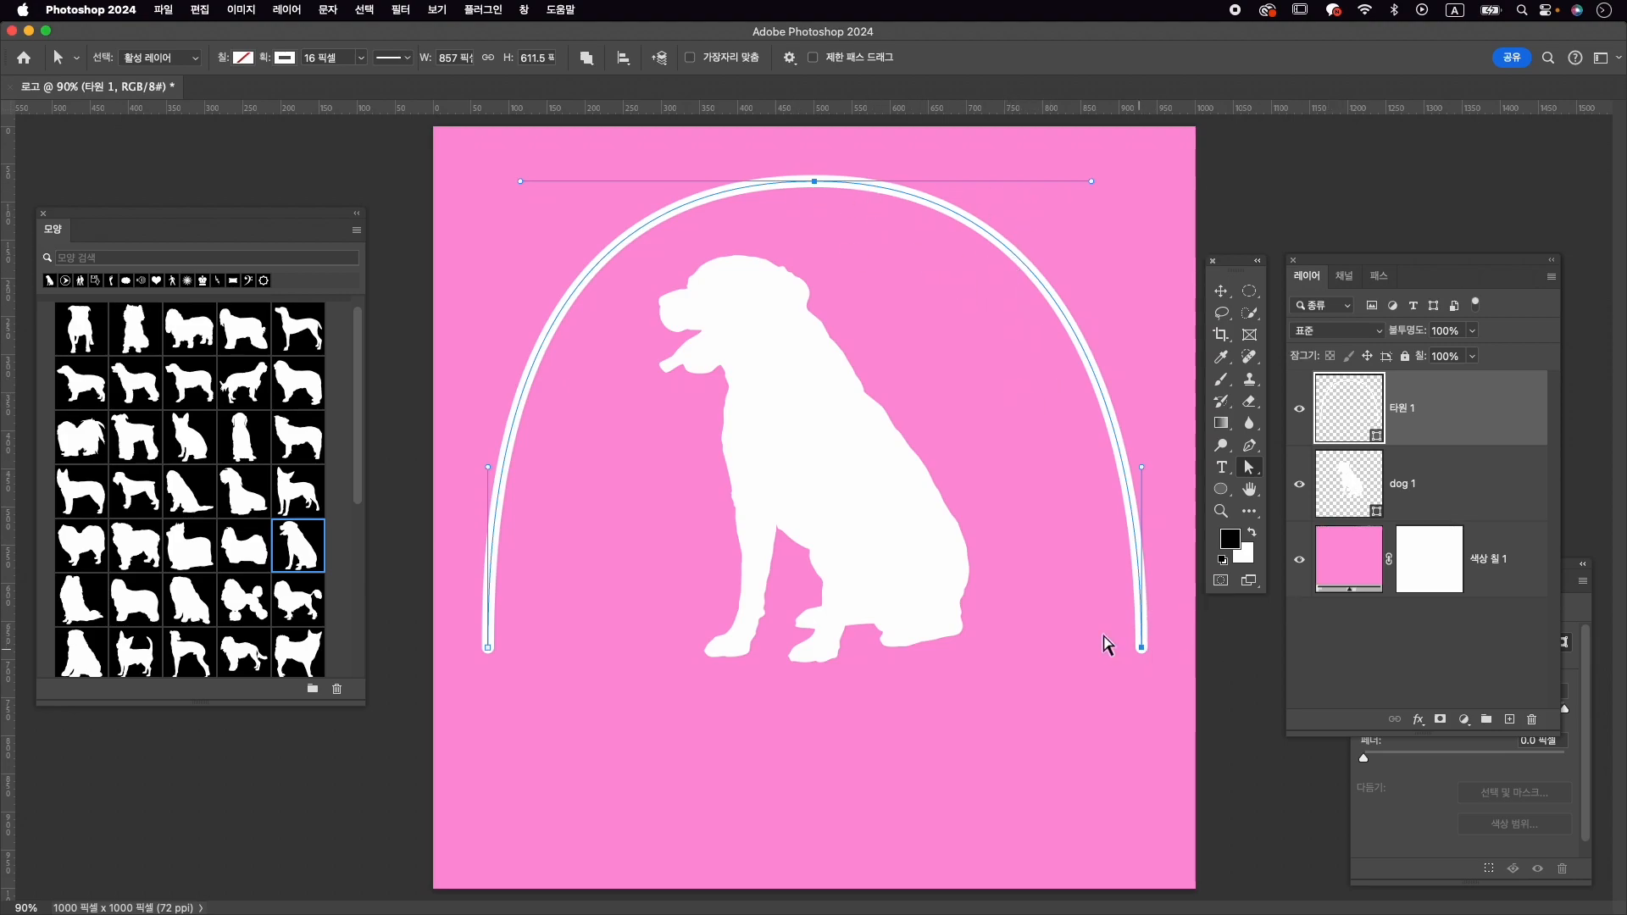
Step: Move both end anchor points of the arch straight up together until the shape is about 588 px high
left_click(1142, 649)
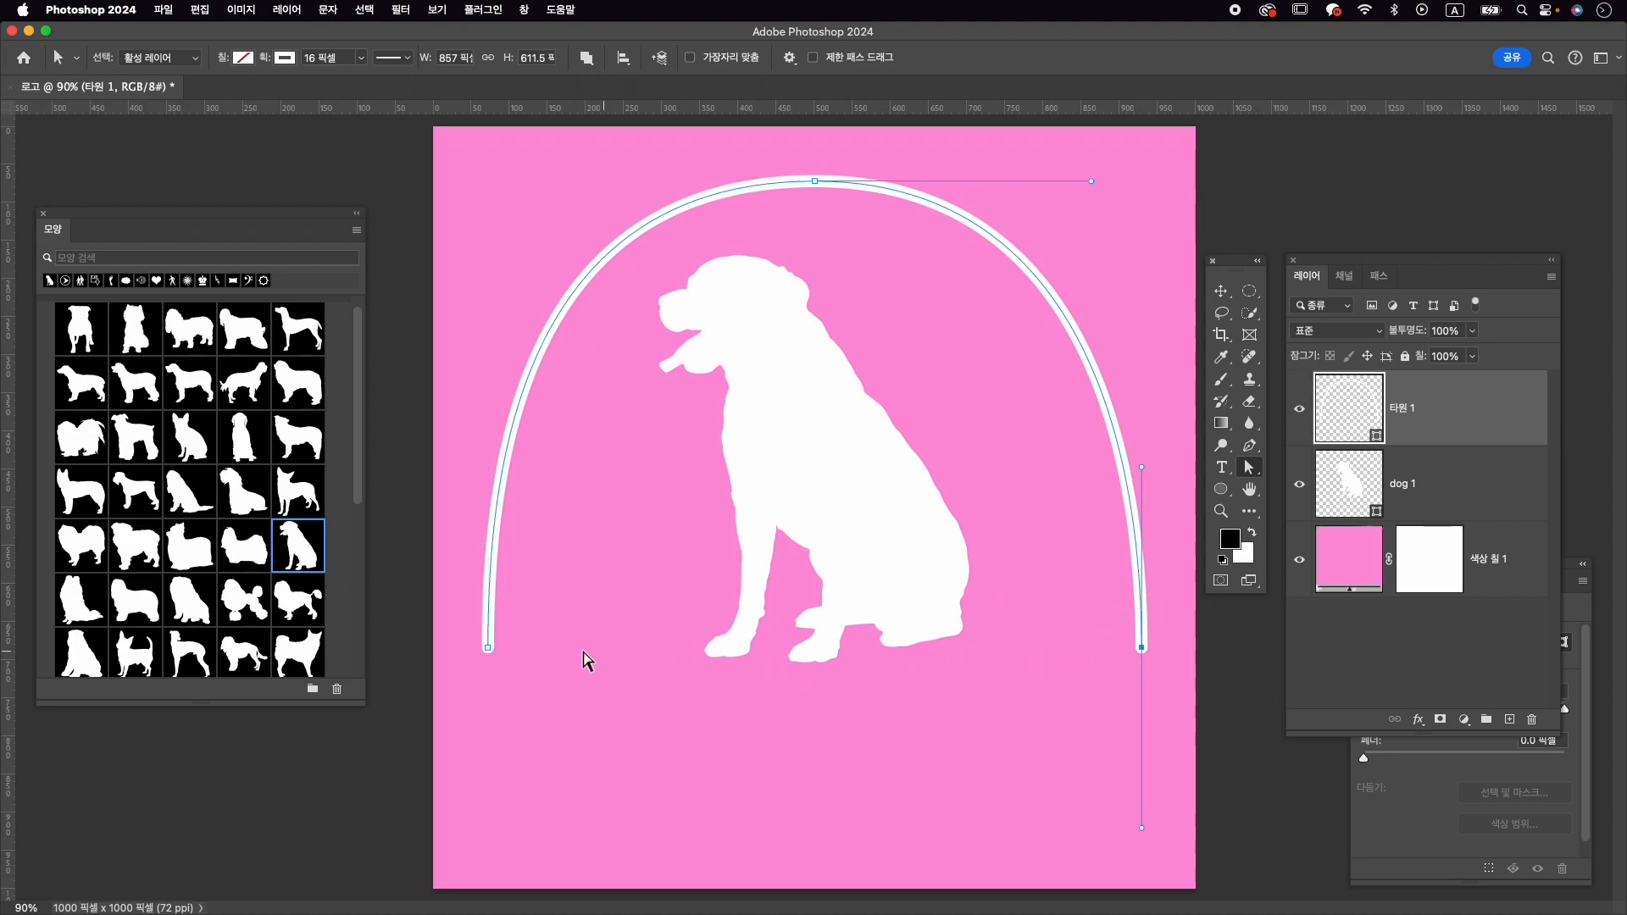
left_click(488, 648, "shift")
key("Up")
key("Up")
key("Up")
key("Up")
key("Up")
key("Up")
key("Up")
key("Up")
key("Up")
key("Up")
key("Up")
key("Up")
key("Up")
key("Up")
key("Up")
key("Up")
key("Up")
key("Up")
key("Up")
key("Up")
key("Up")
key("Up")
key("Up")
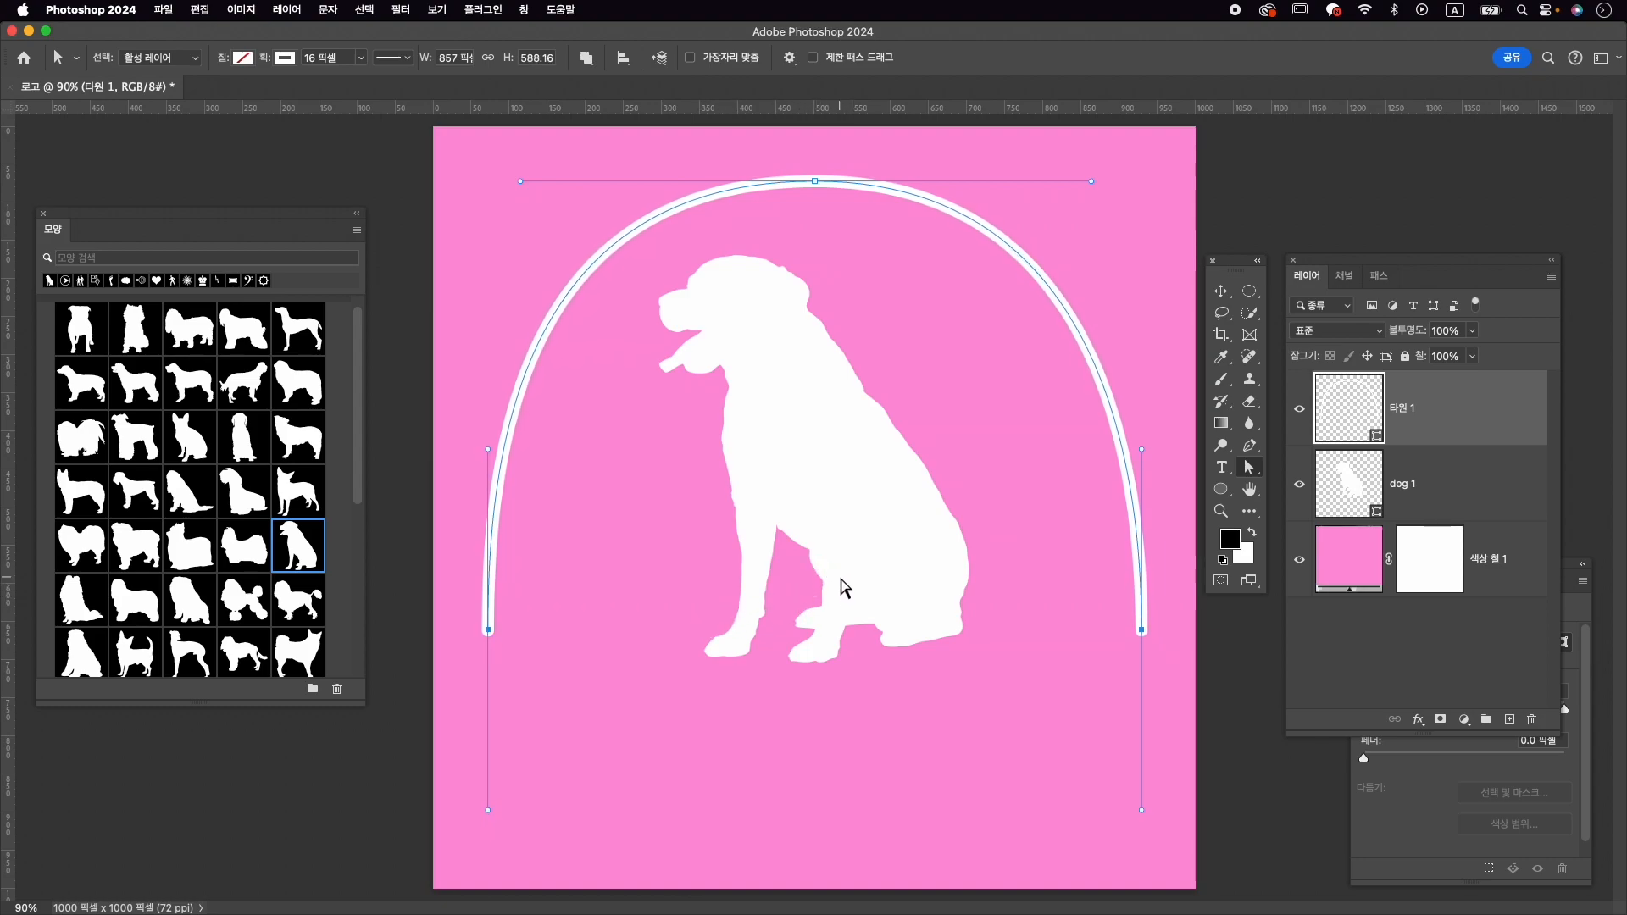
left_click(1221, 292)
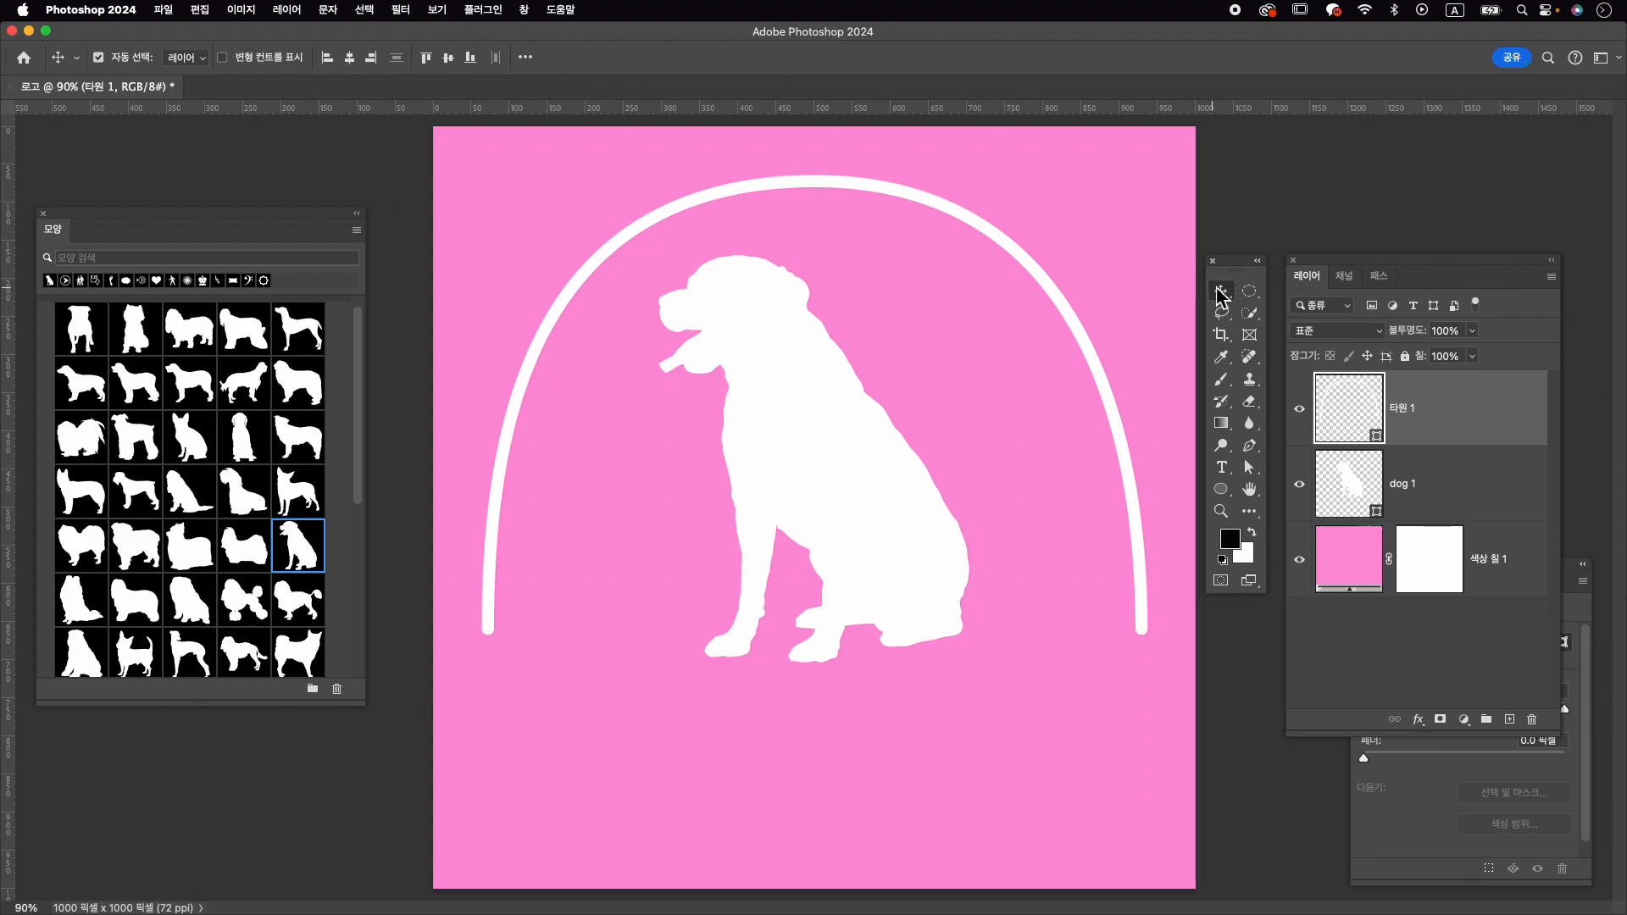
Step: Add a horizontal text line reading "댕댕이의 집" just below the dog
left_click(1223, 468)
left_click(1281, 467)
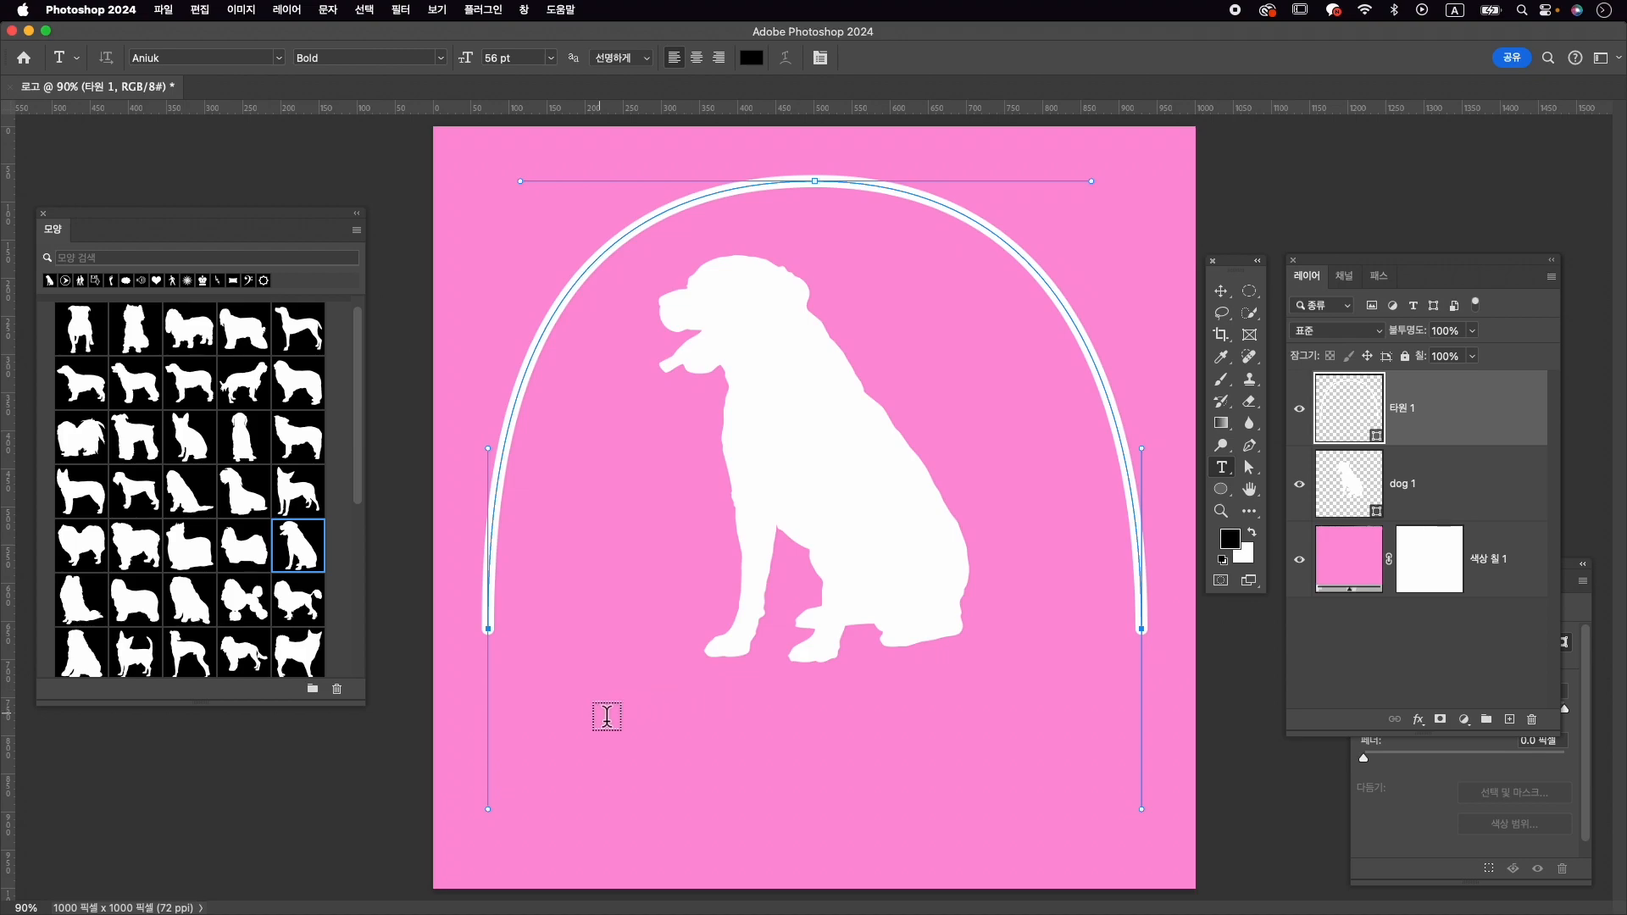
left_click(624, 712)
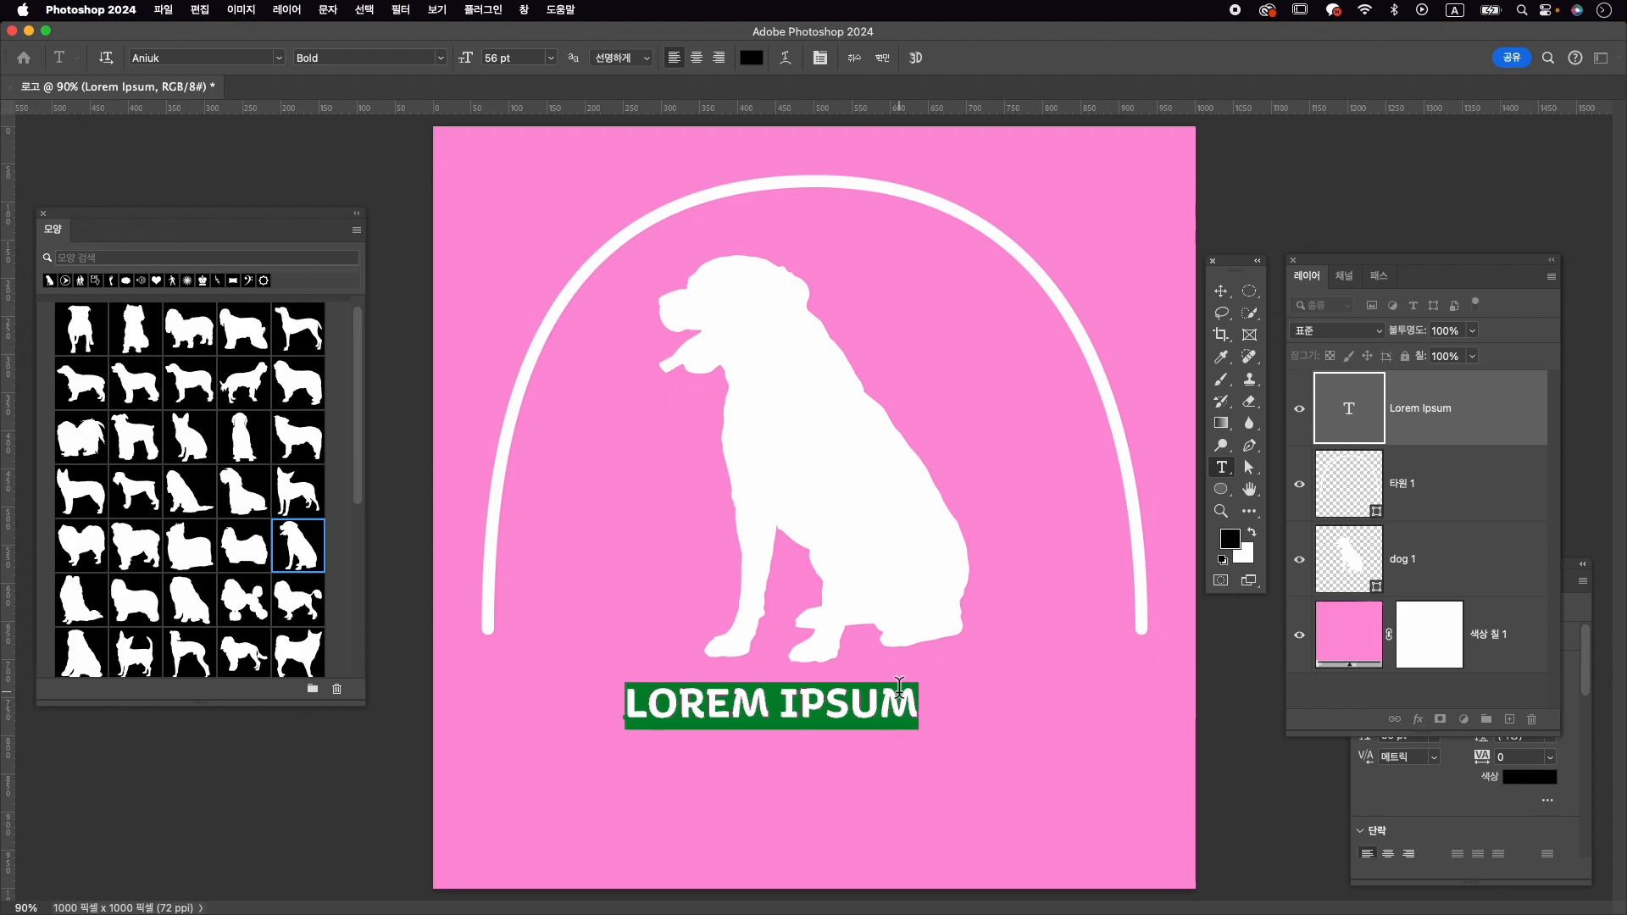
key("Caps_Lock")
type("댕댕이의")
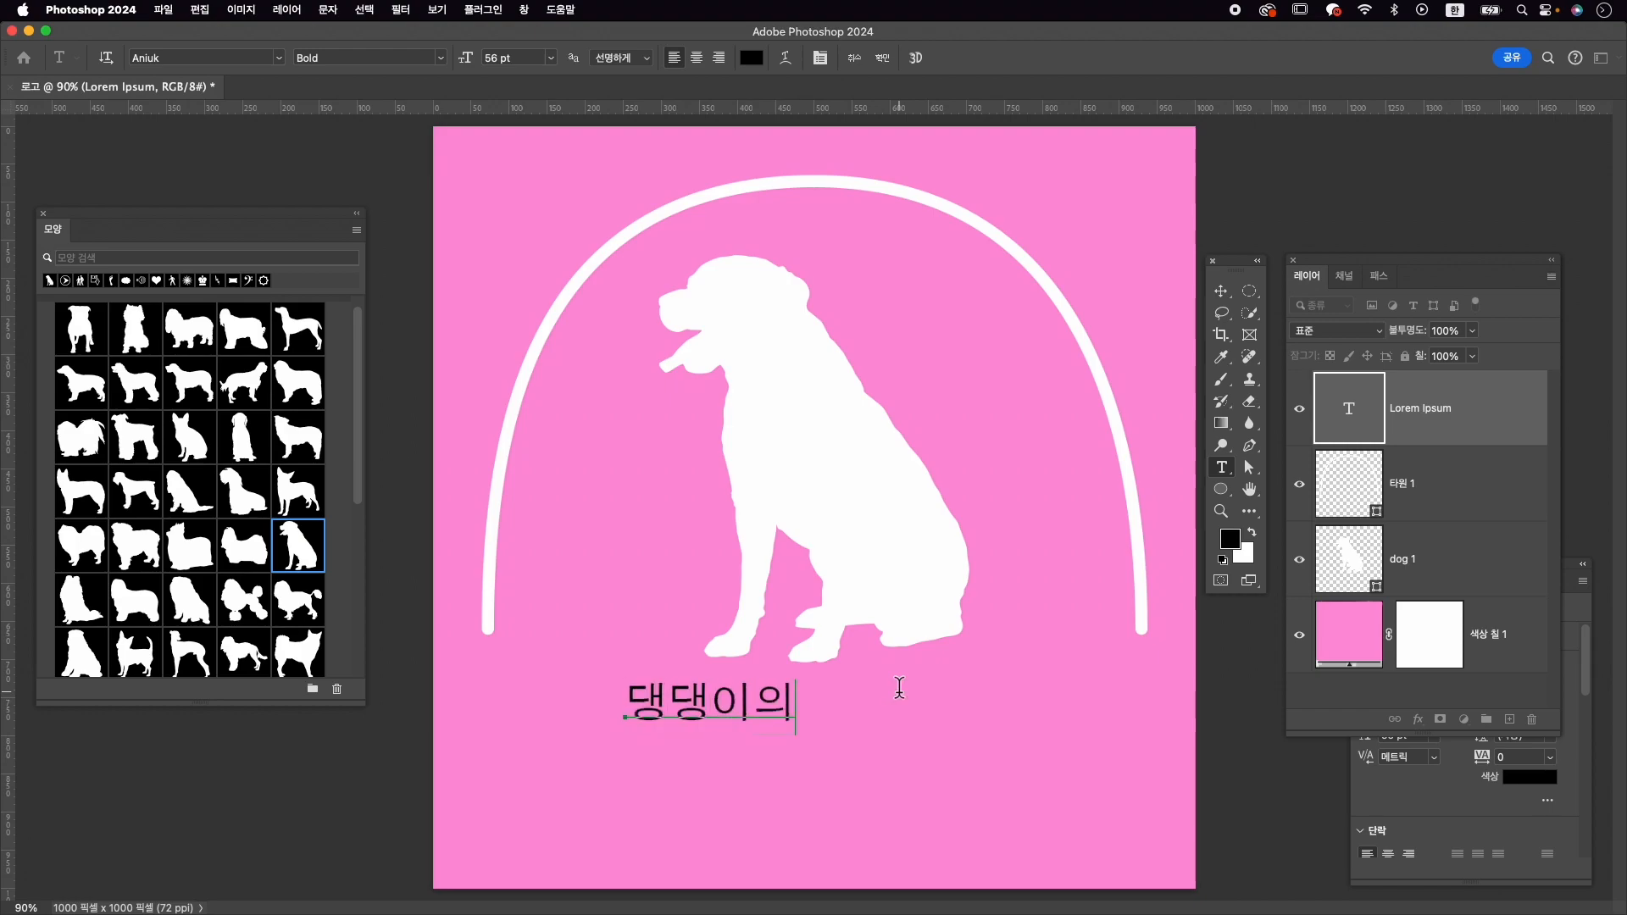
type(" 집")
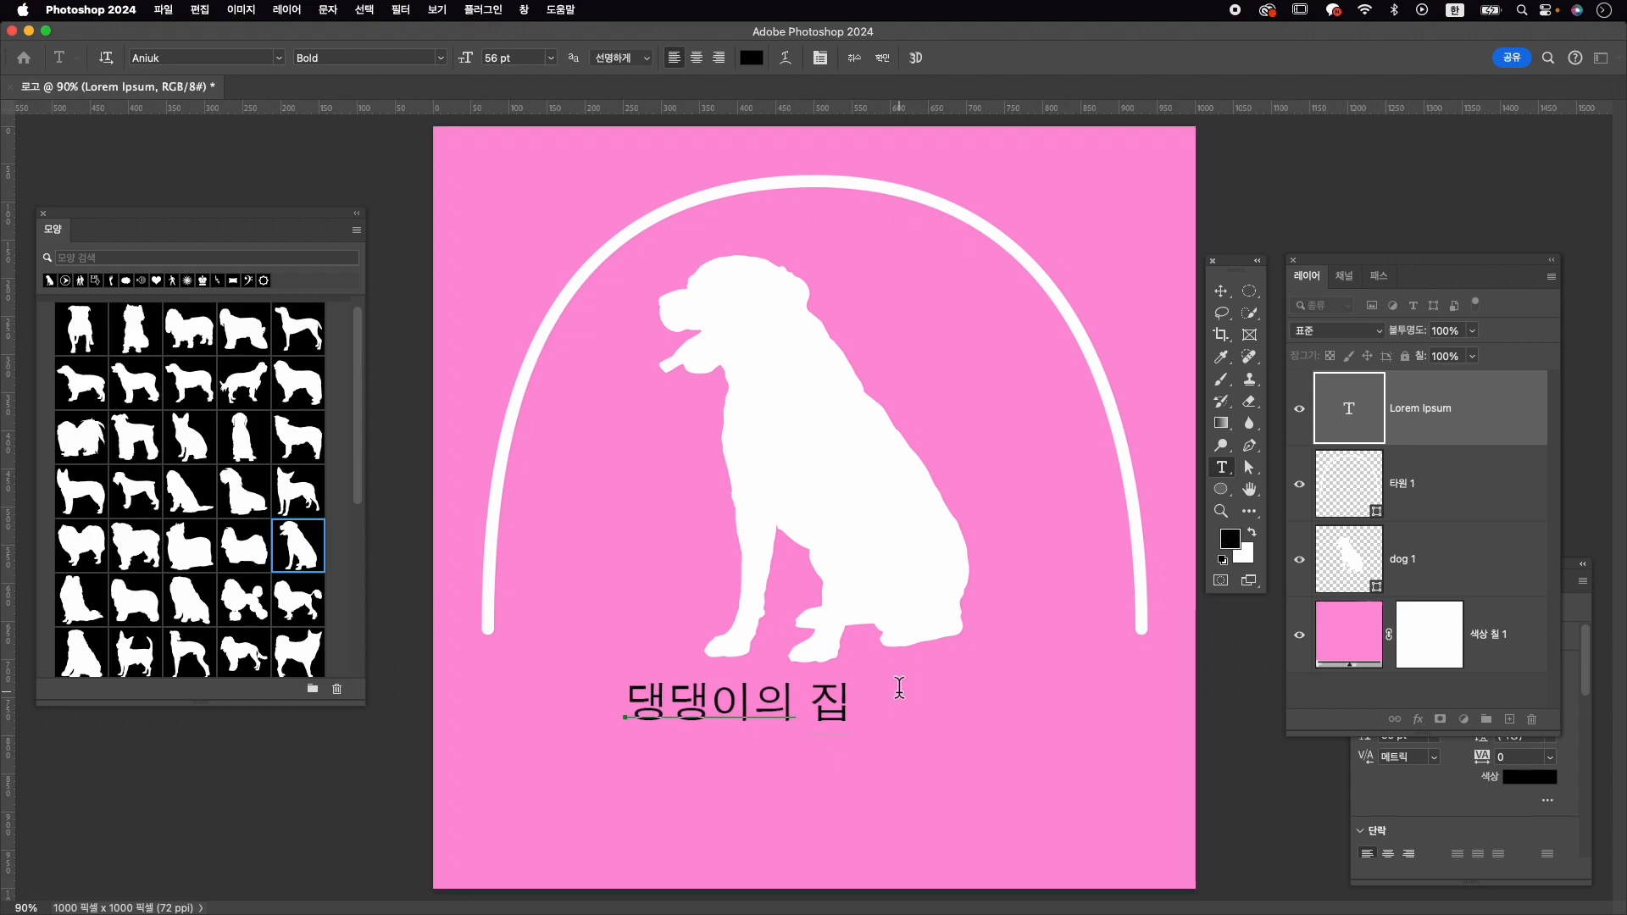
key("super")
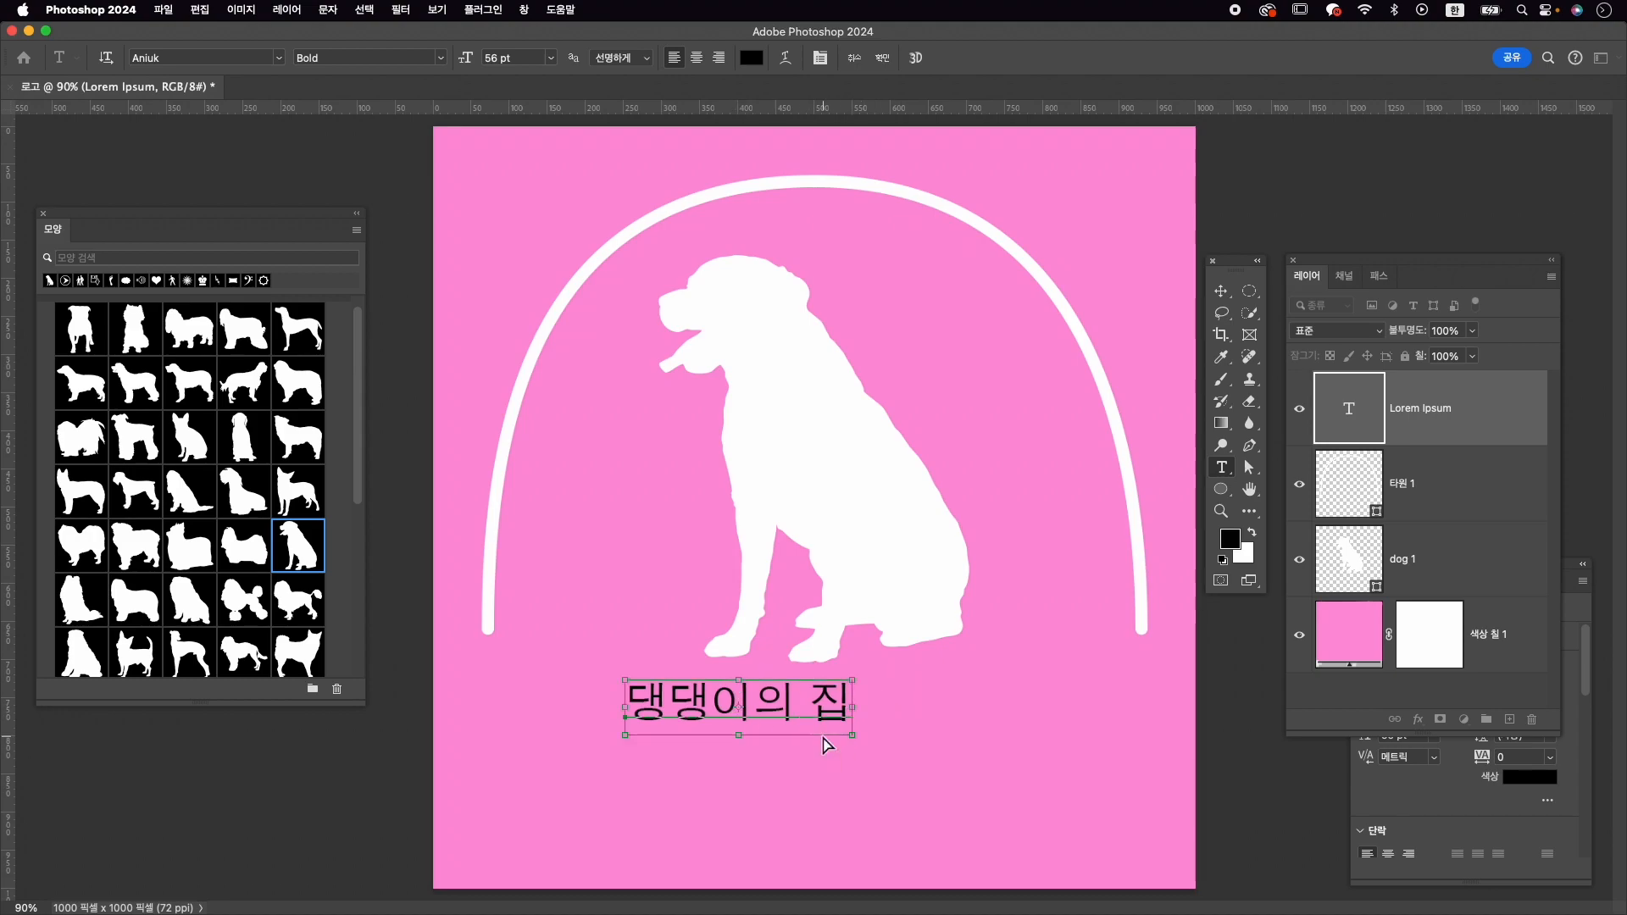
Step: Select the whole "댕댕이의 집" text and set its font to BM Dohyeon
key("super+a")
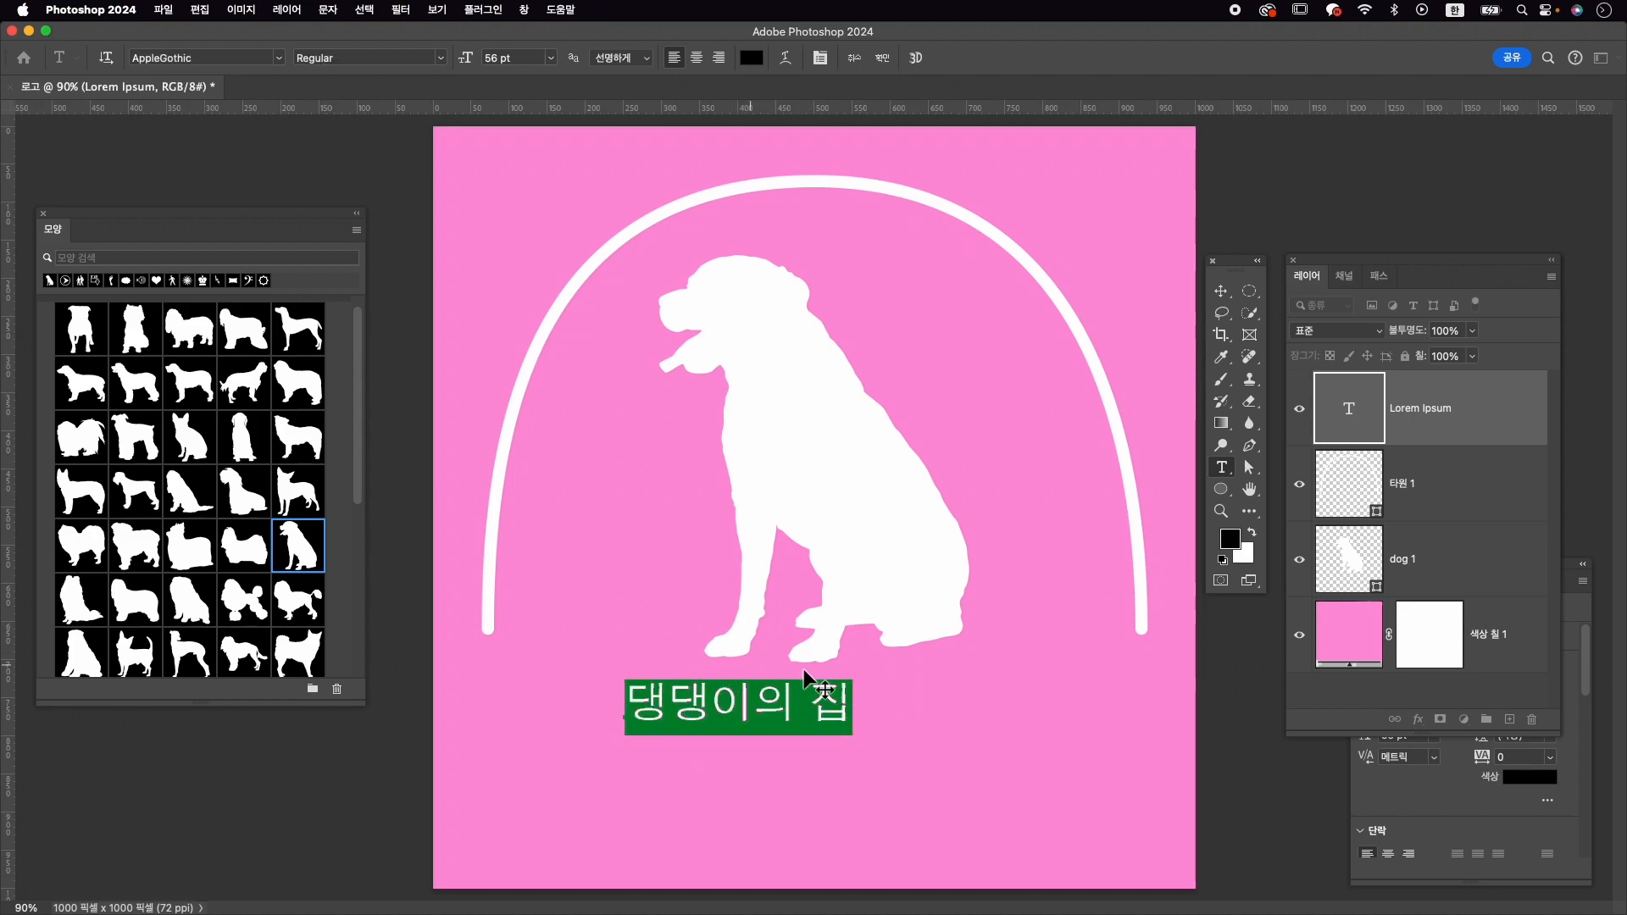
key("super")
left_click_drag(1445, 591, 1009, 392)
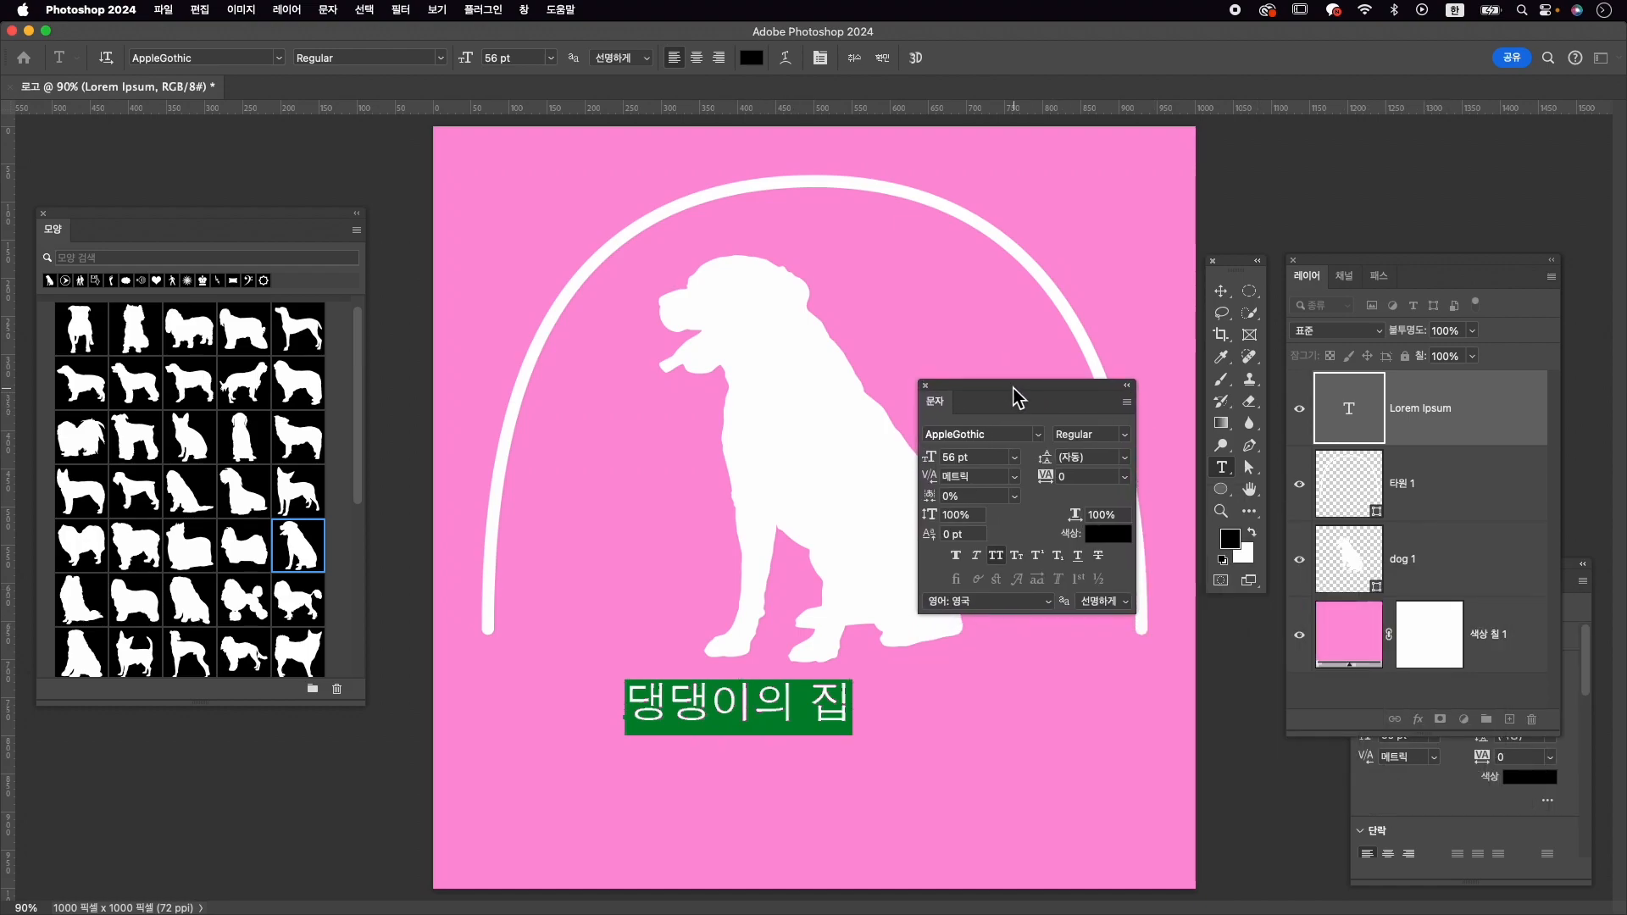
left_click(523, 9)
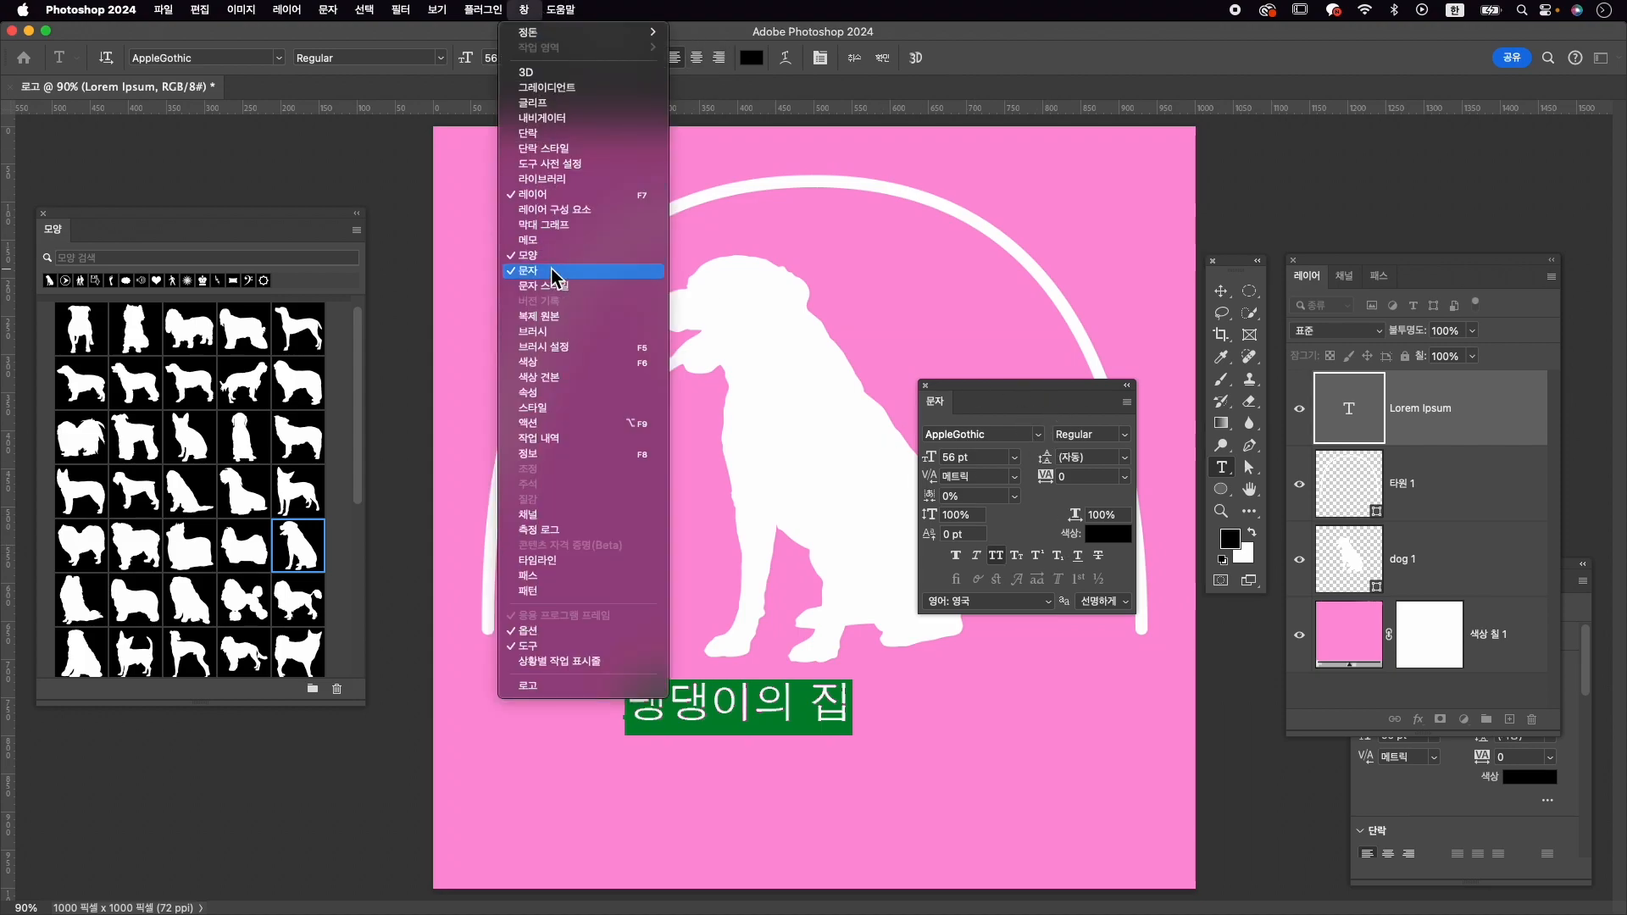
left_click(997, 53)
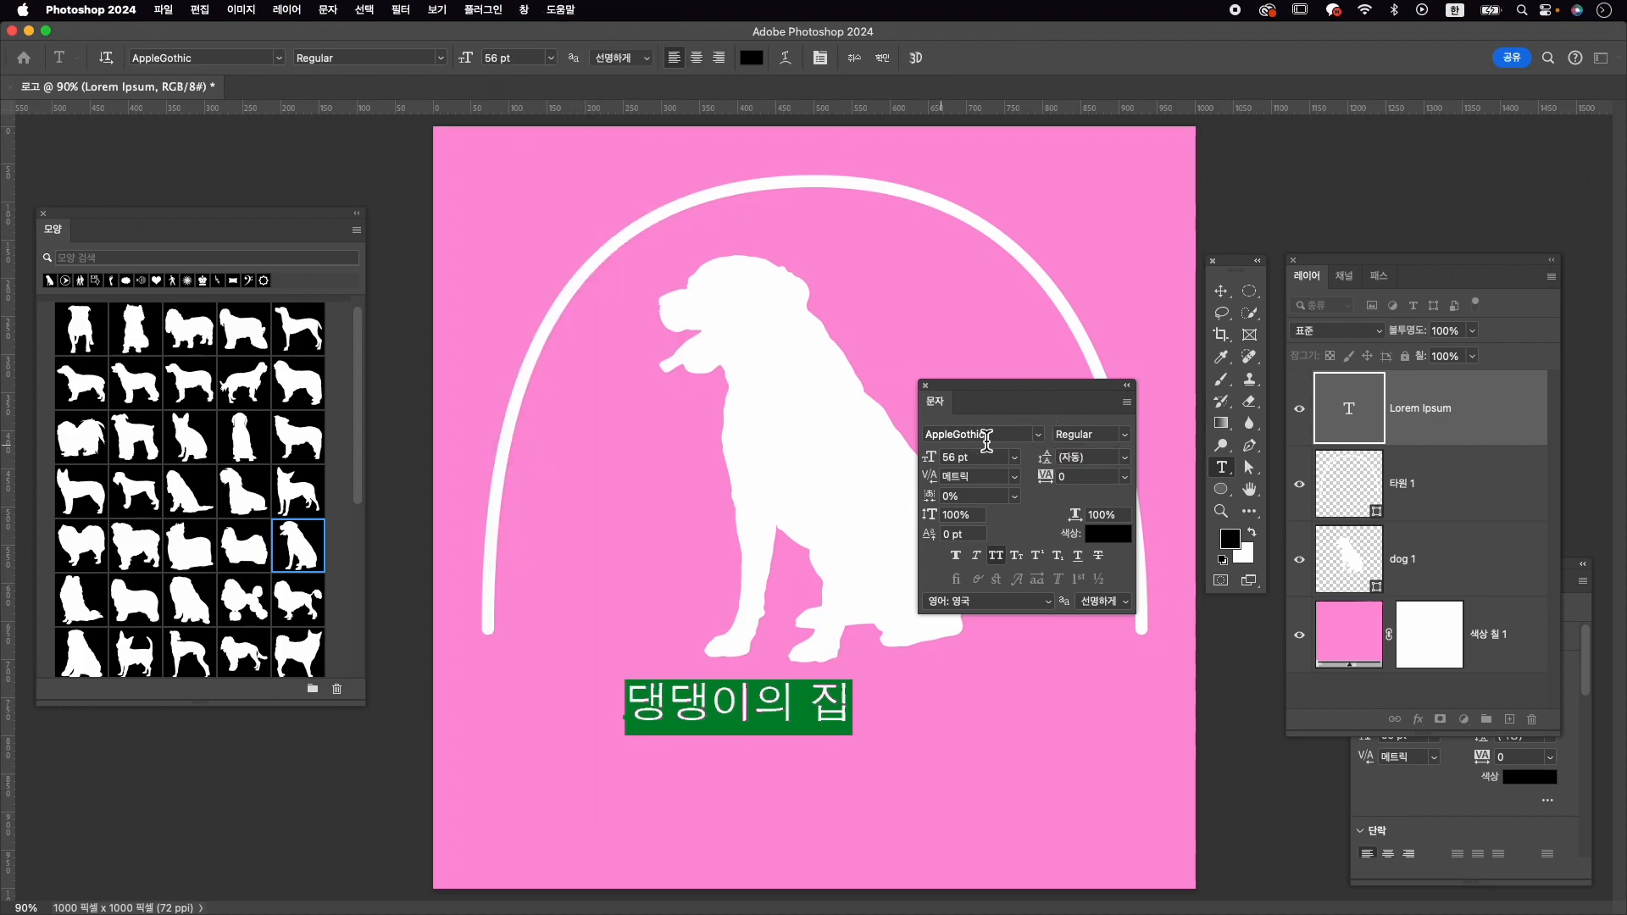
left_click(1042, 437)
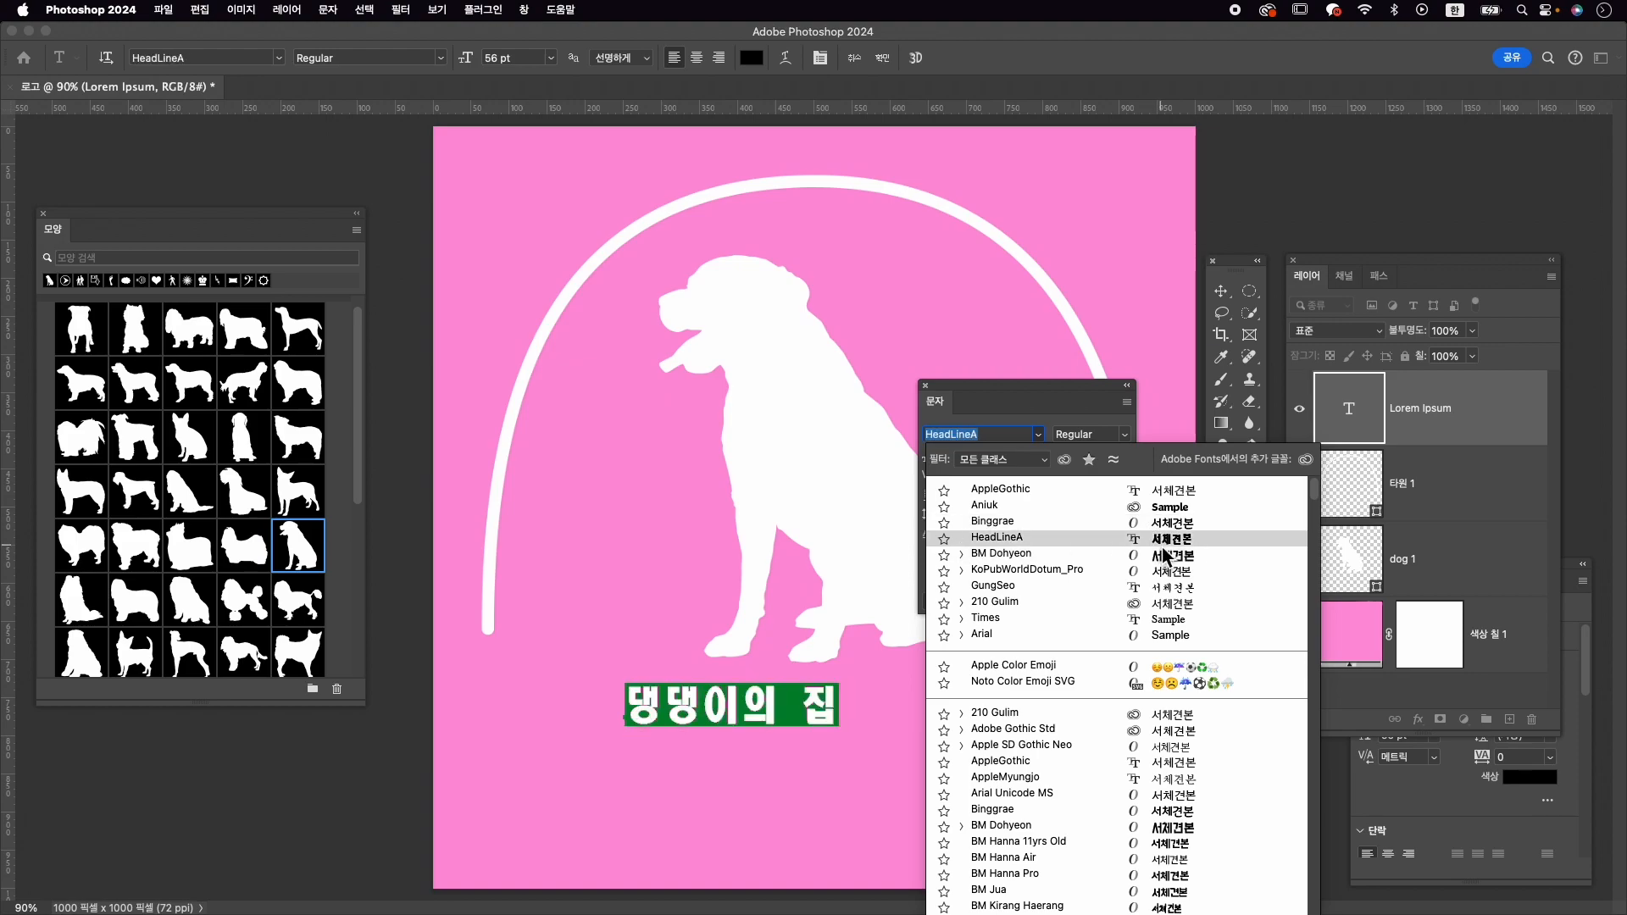
left_click(1170, 562)
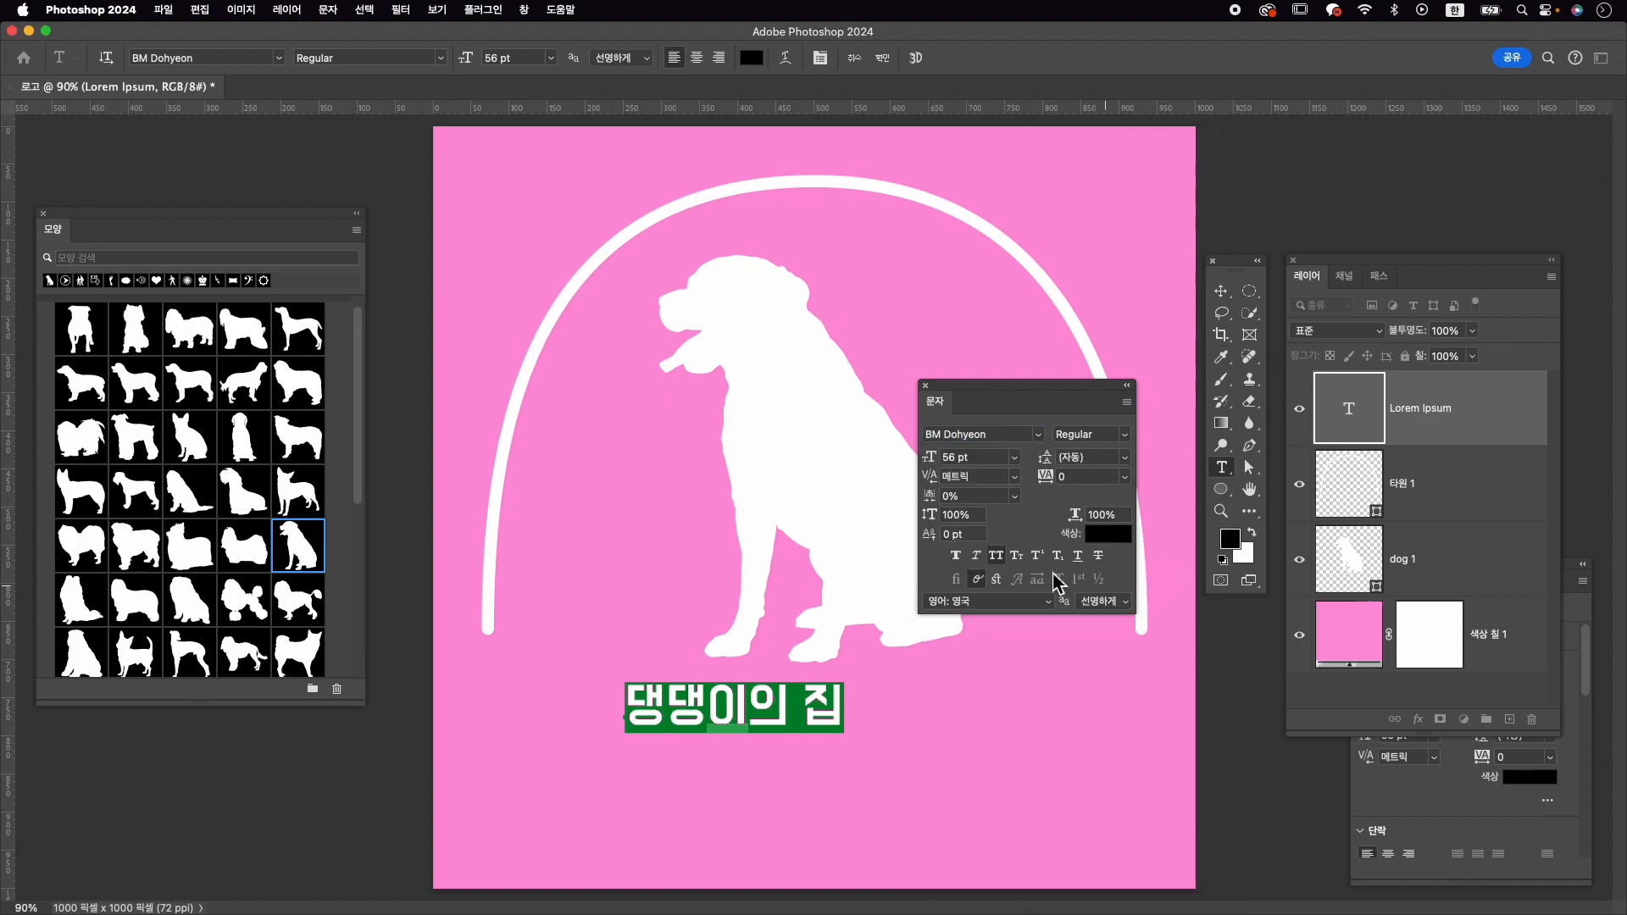
Step: Enlarge the selected text to 98 pt and set its tracking to 45
left_click_drag(1050, 394, 1086, 271)
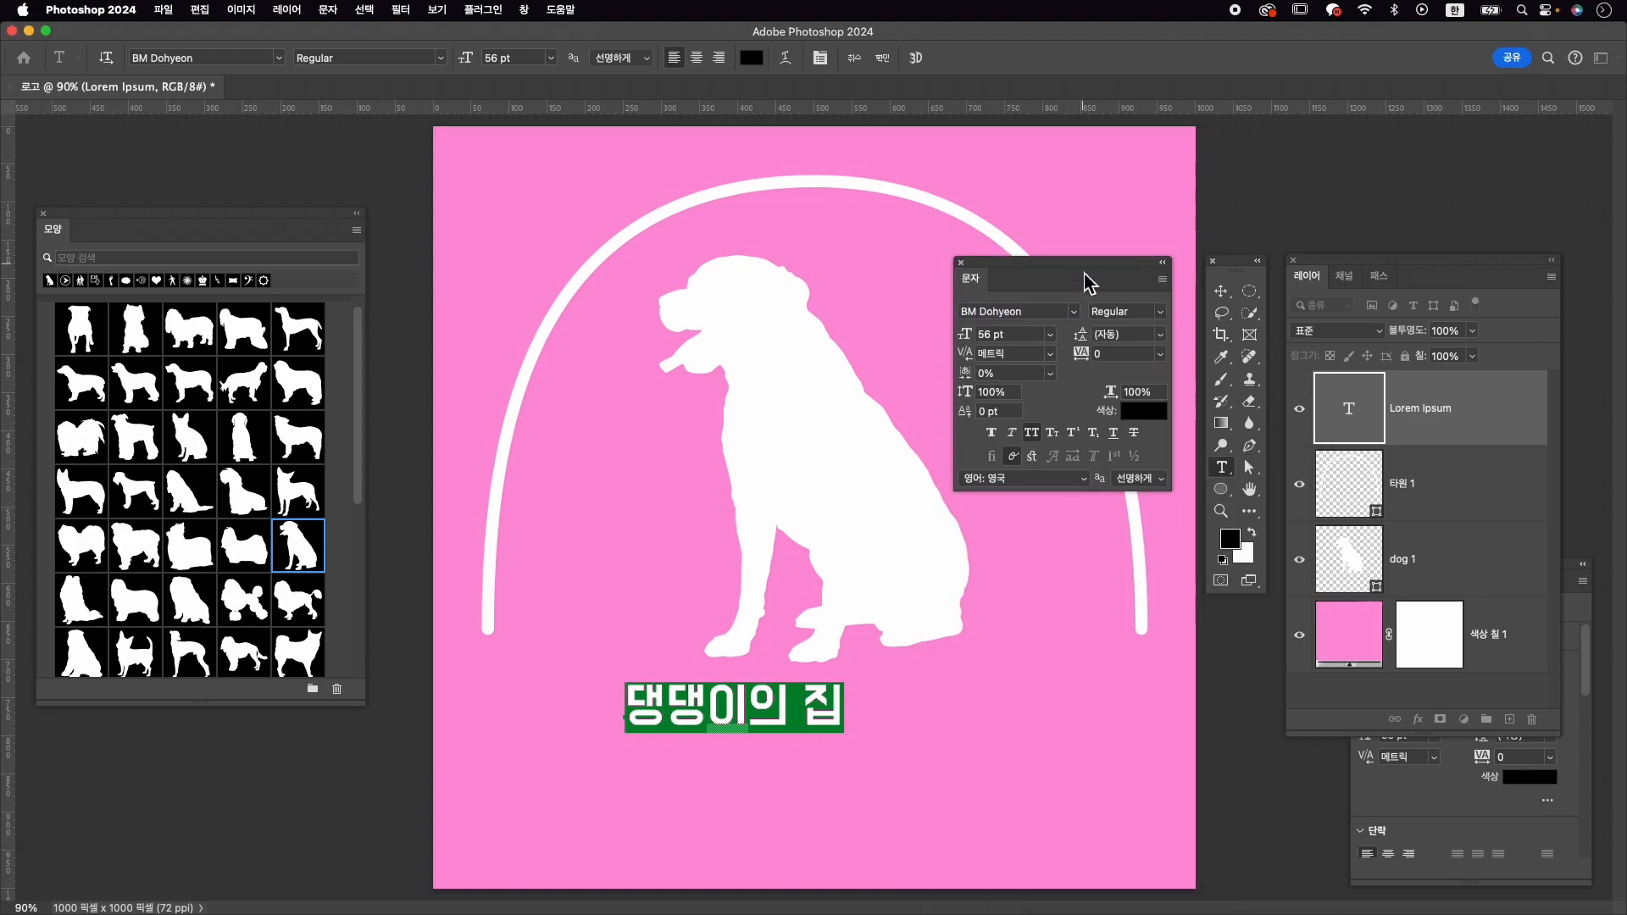
left_click_drag(966, 333, 1023, 362)
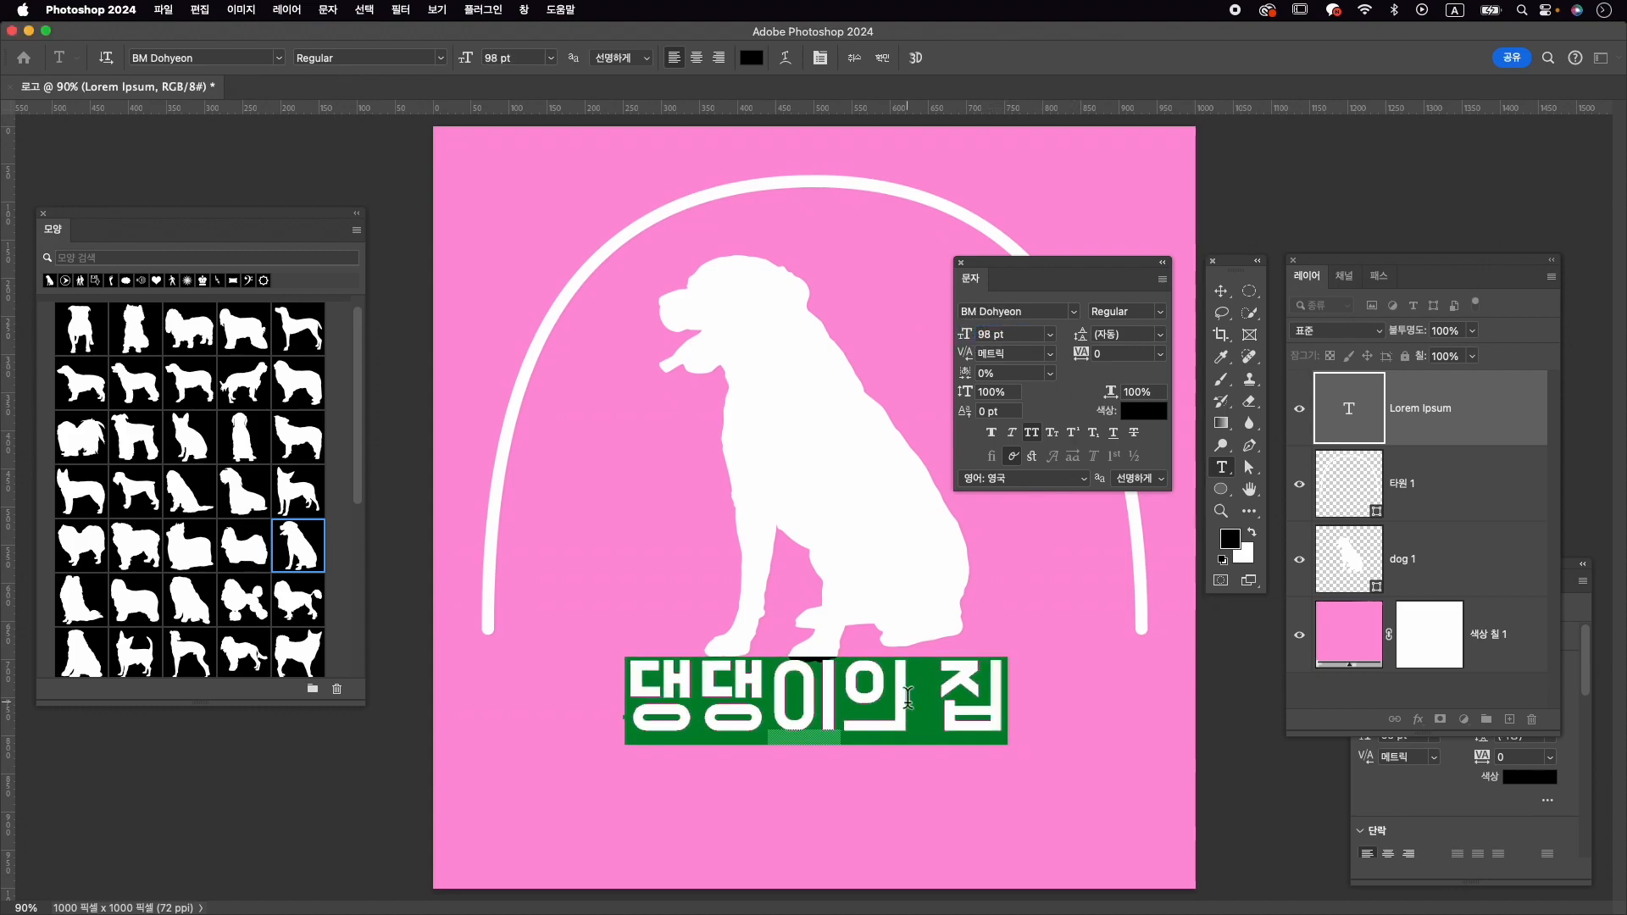
left_click(1160, 353)
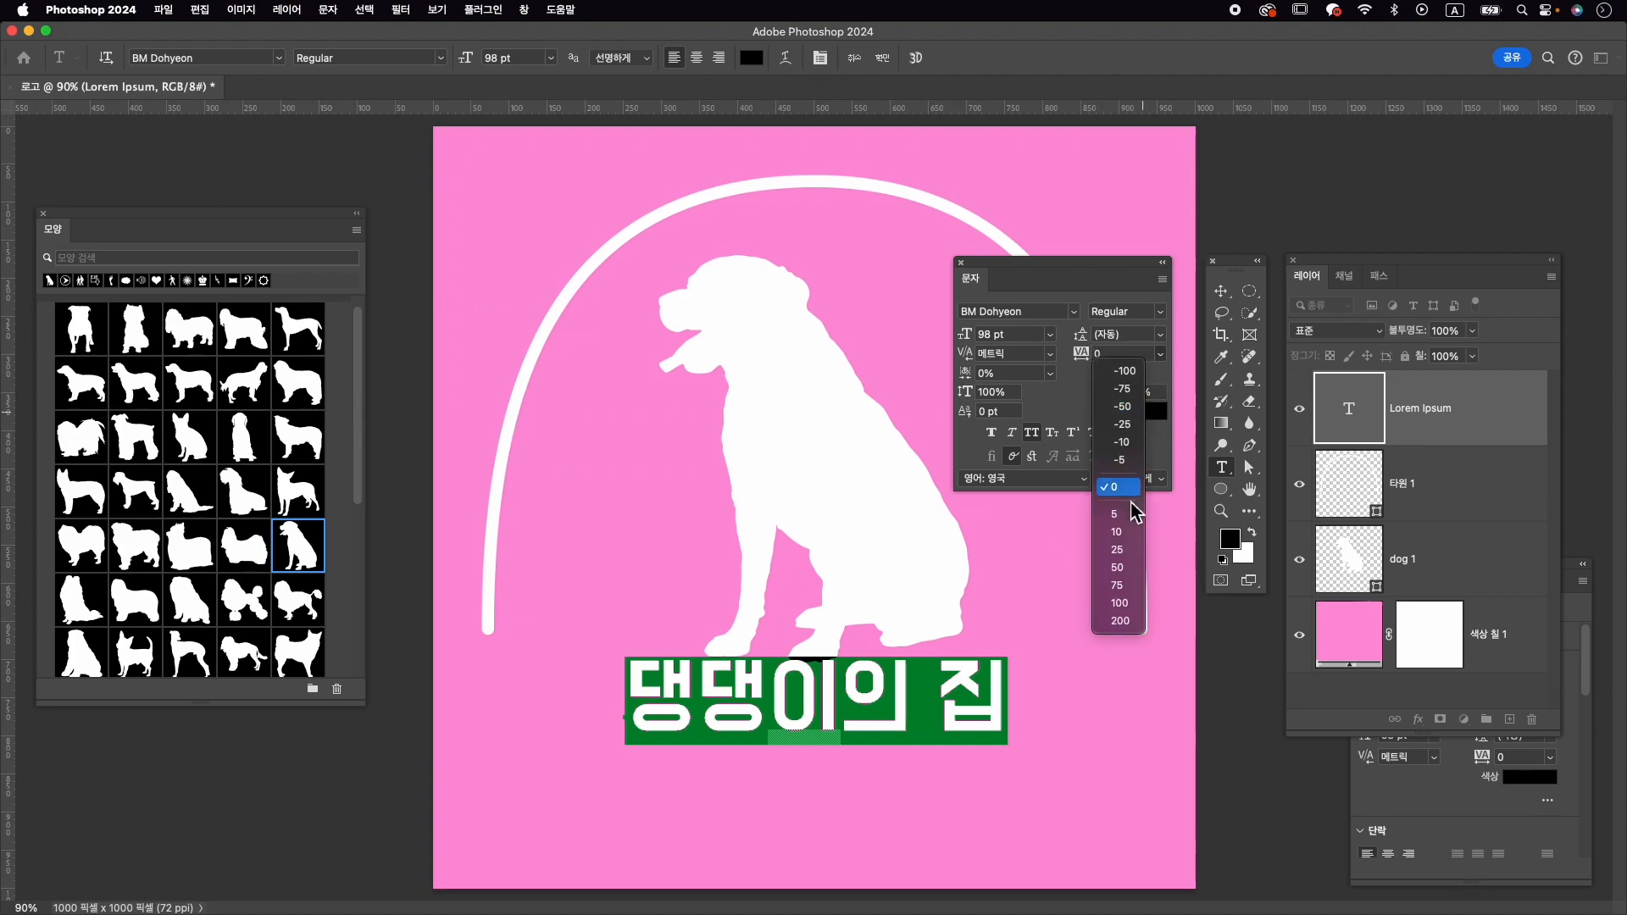
left_click(1136, 561)
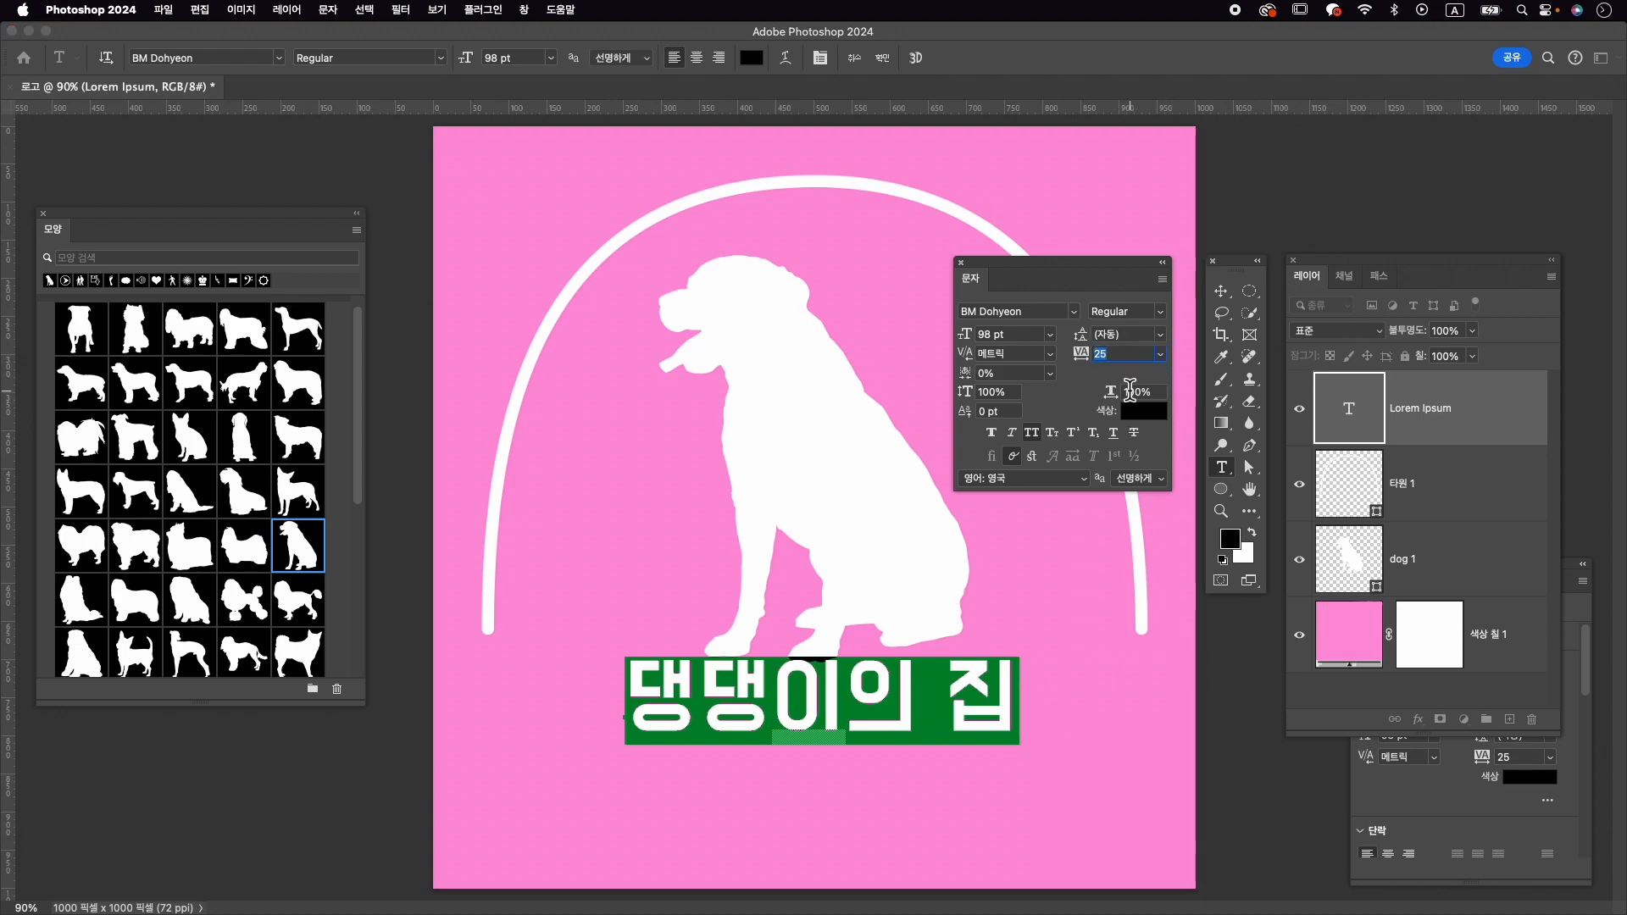
key("Up")
key("Up")
key("Down")
key("Down")
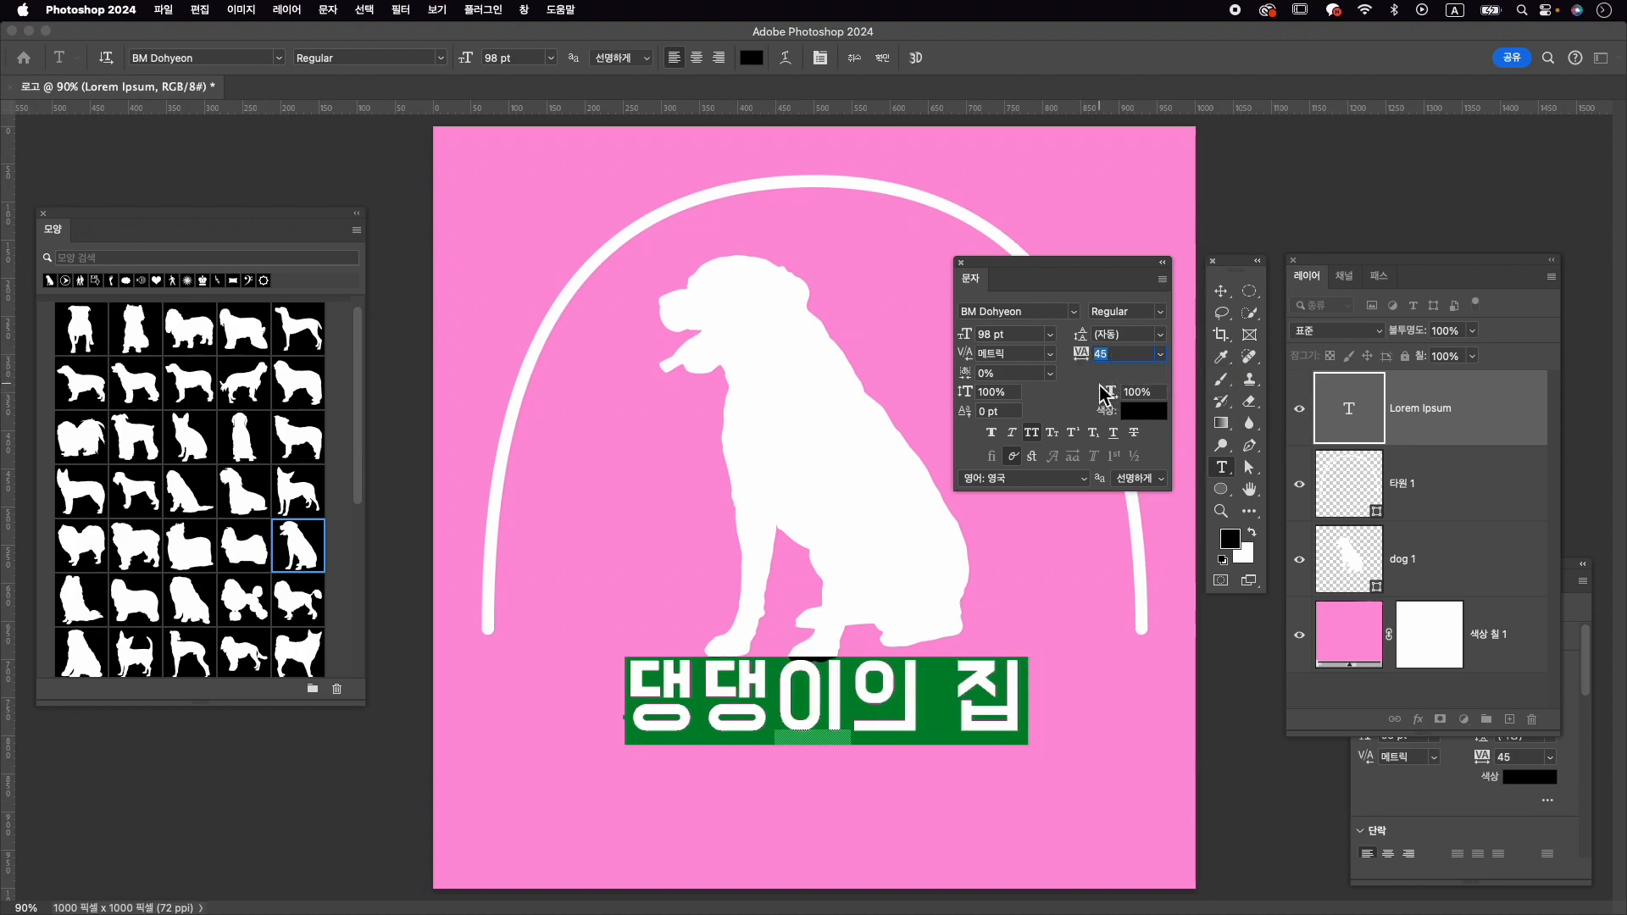
key("Return")
Step: Center the text horizontally on the canvas and move it straight down to about Y 793 px, clear of the dog's feet
left_click(1221, 293)
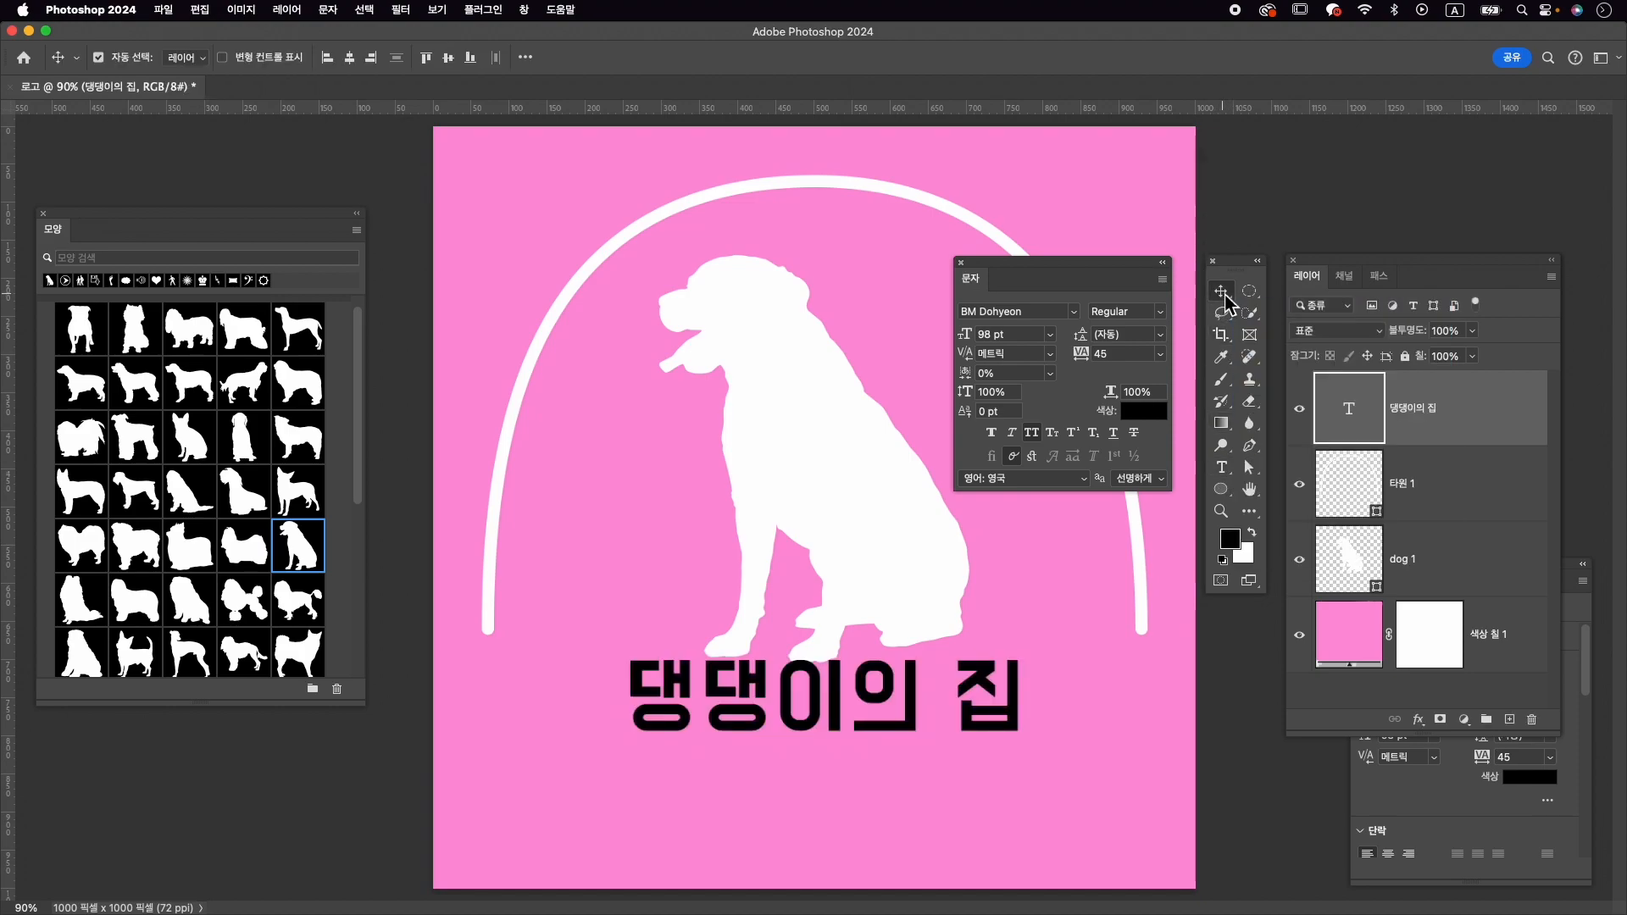
left_click(351, 59)
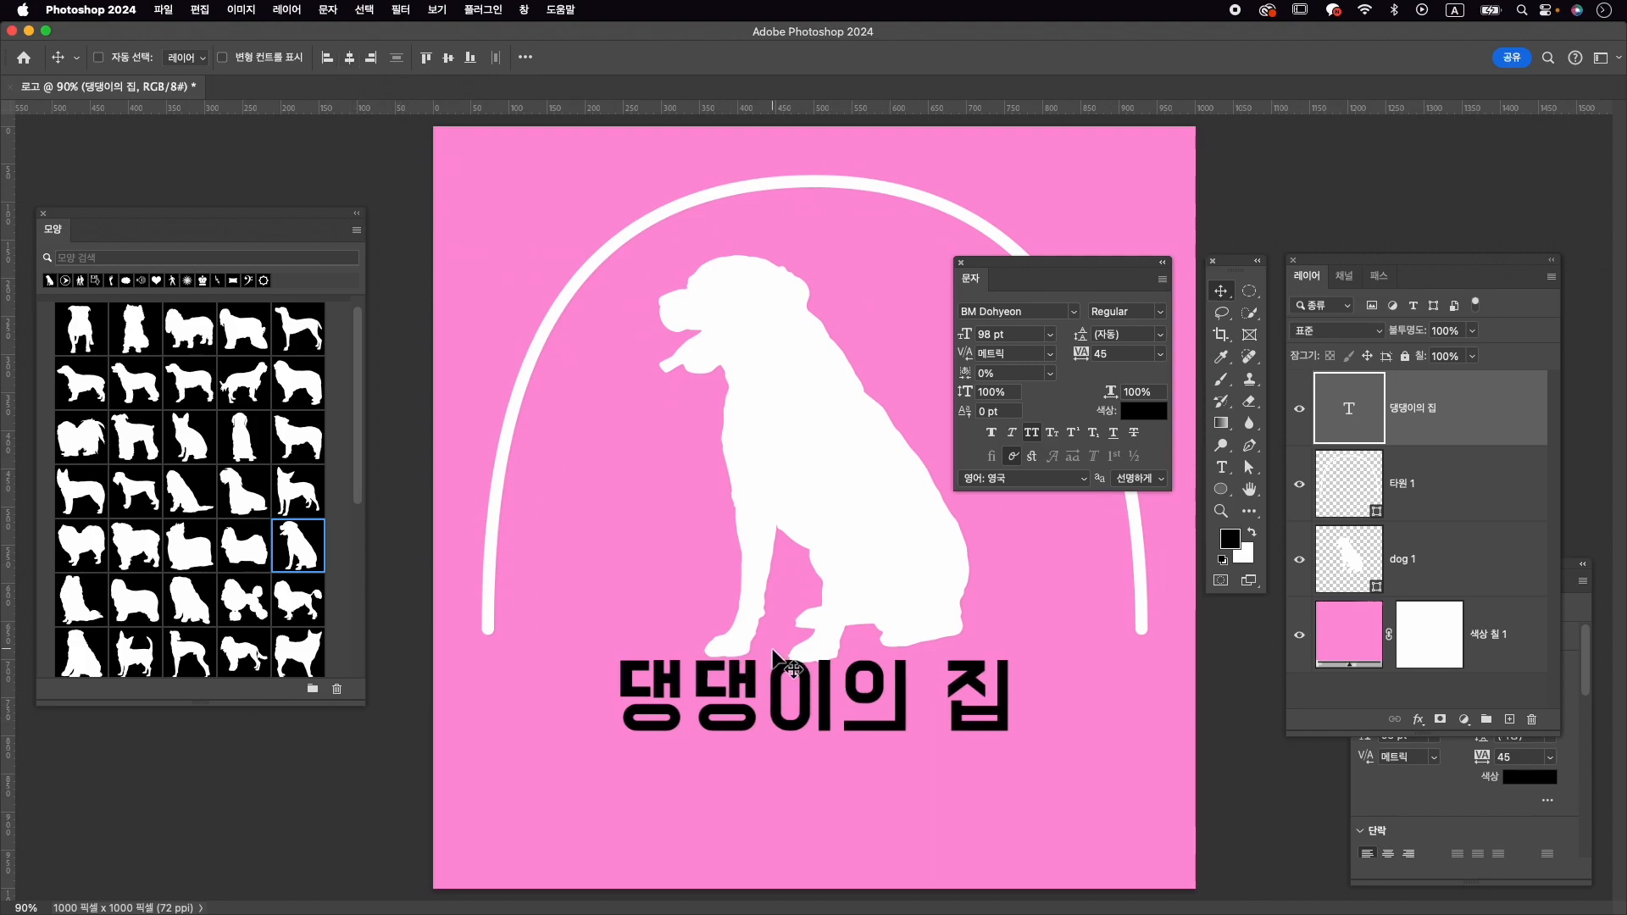
key("super+t")
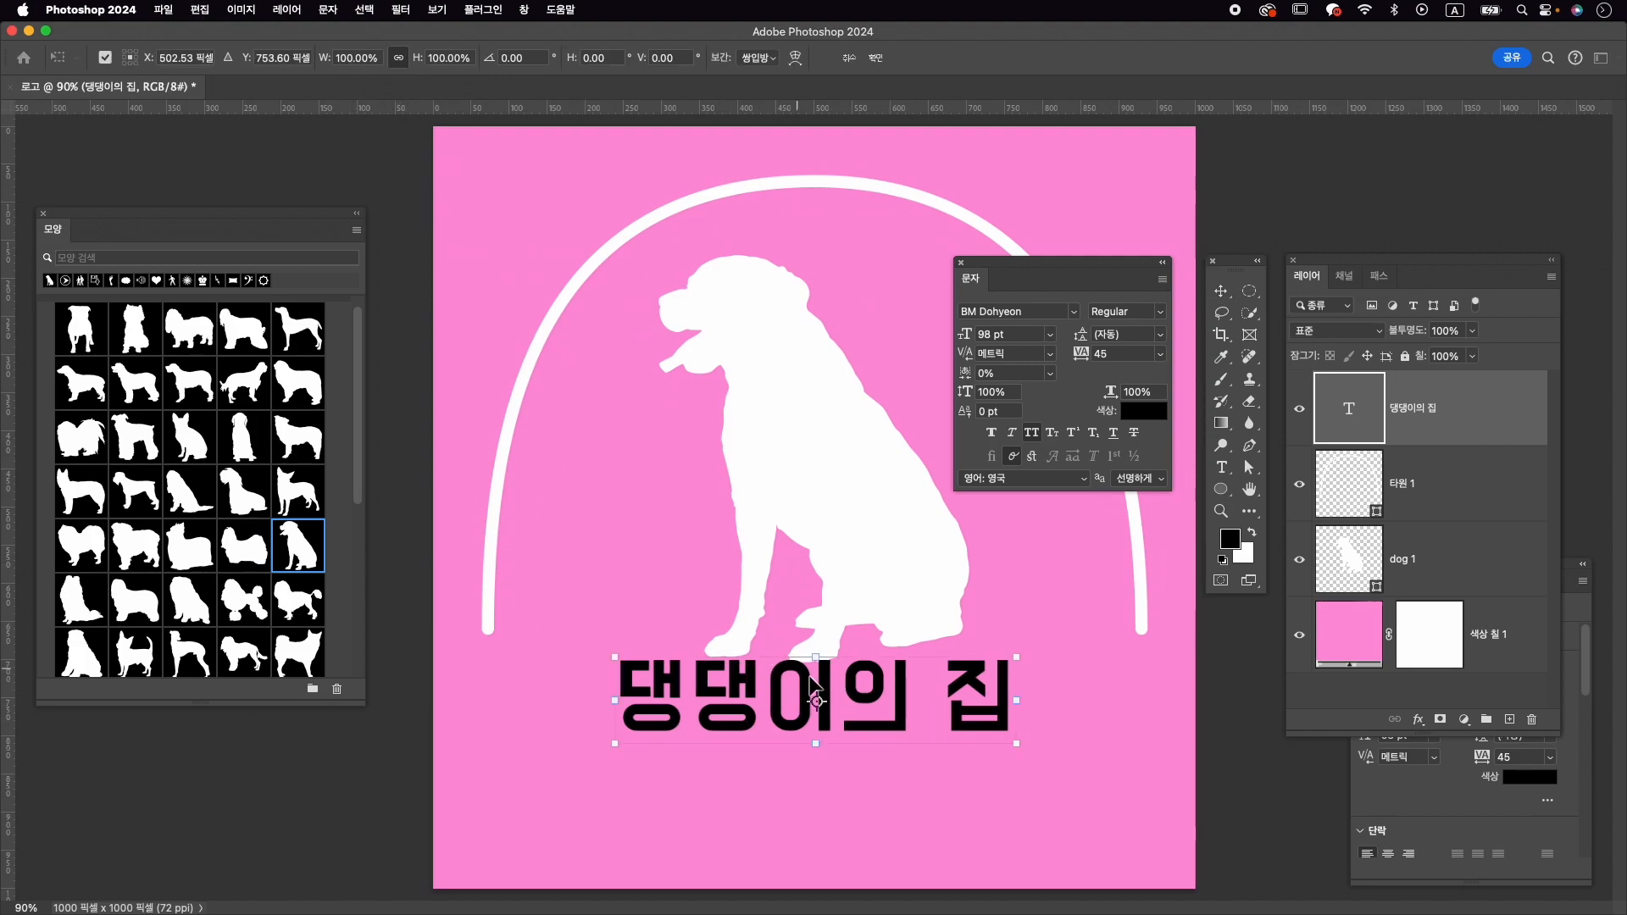
left_click(857, 695)
left_click_drag(855, 689, 858, 708)
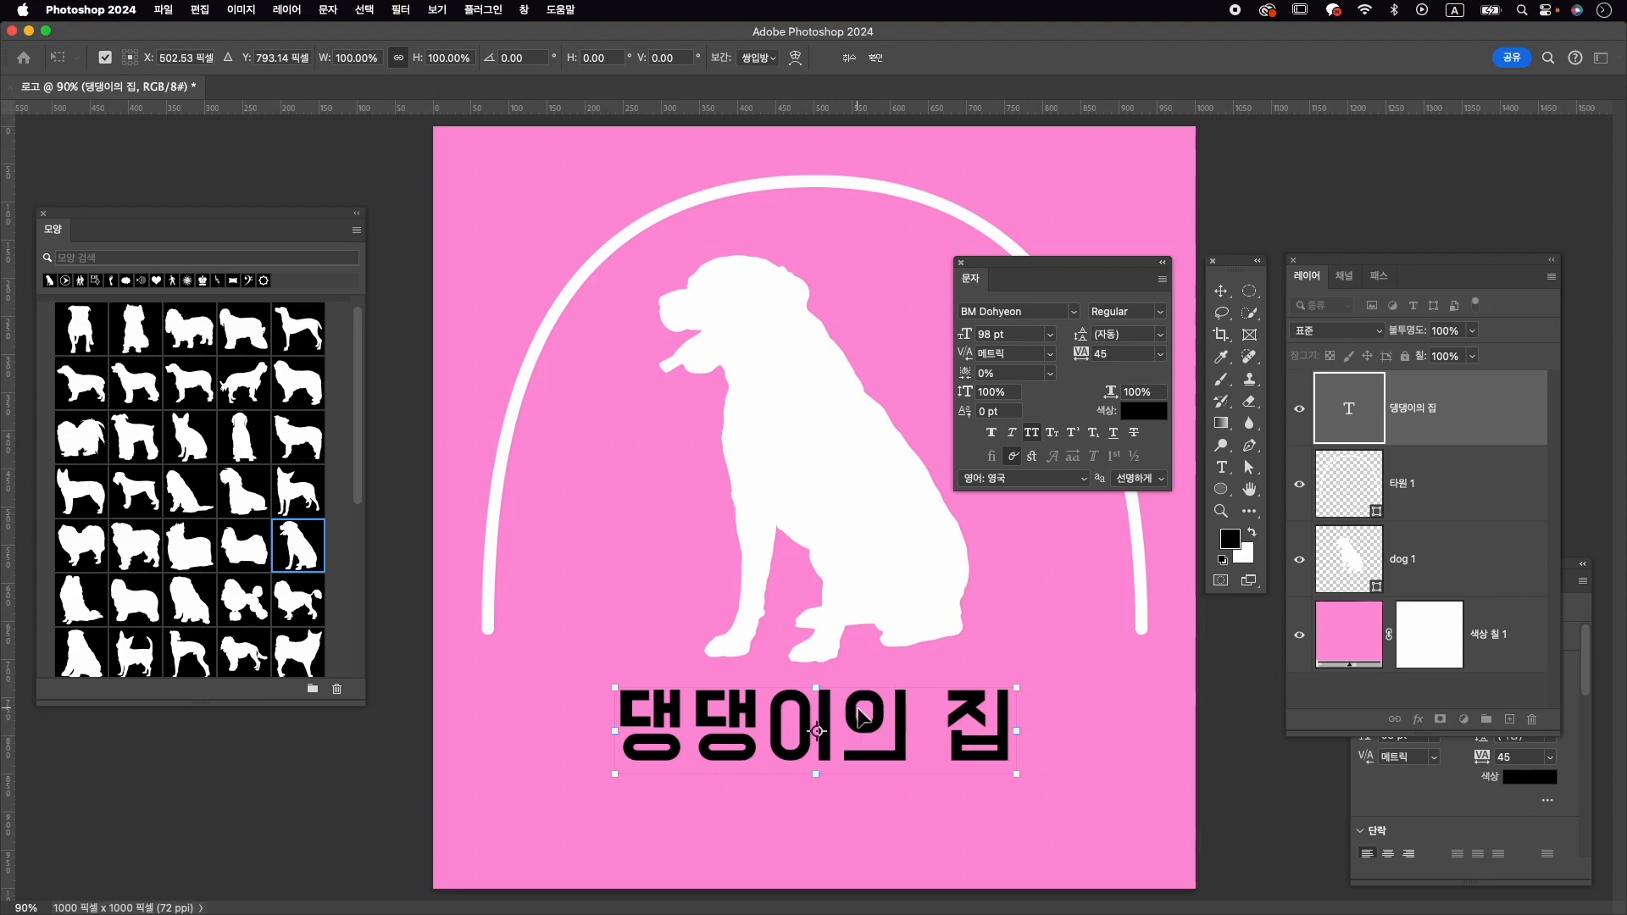
key("Return")
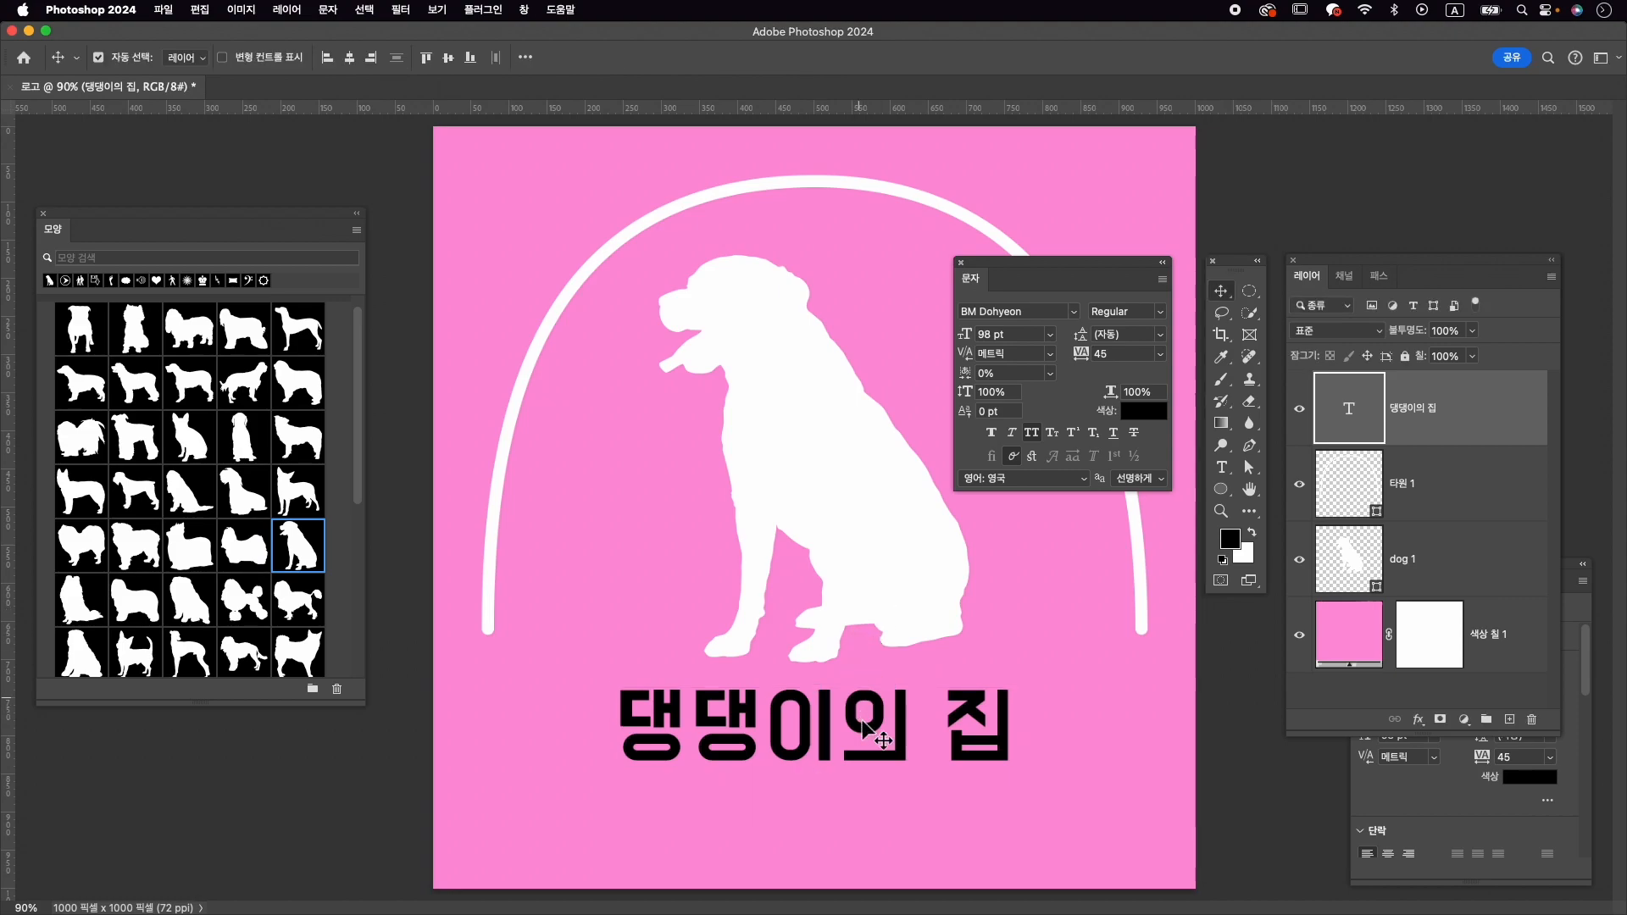
Step: Change the text color to white (ffffff) by sampling the dog shape
left_click(1149, 413)
left_click(999, 525)
left_click_drag(999, 525, 949, 480)
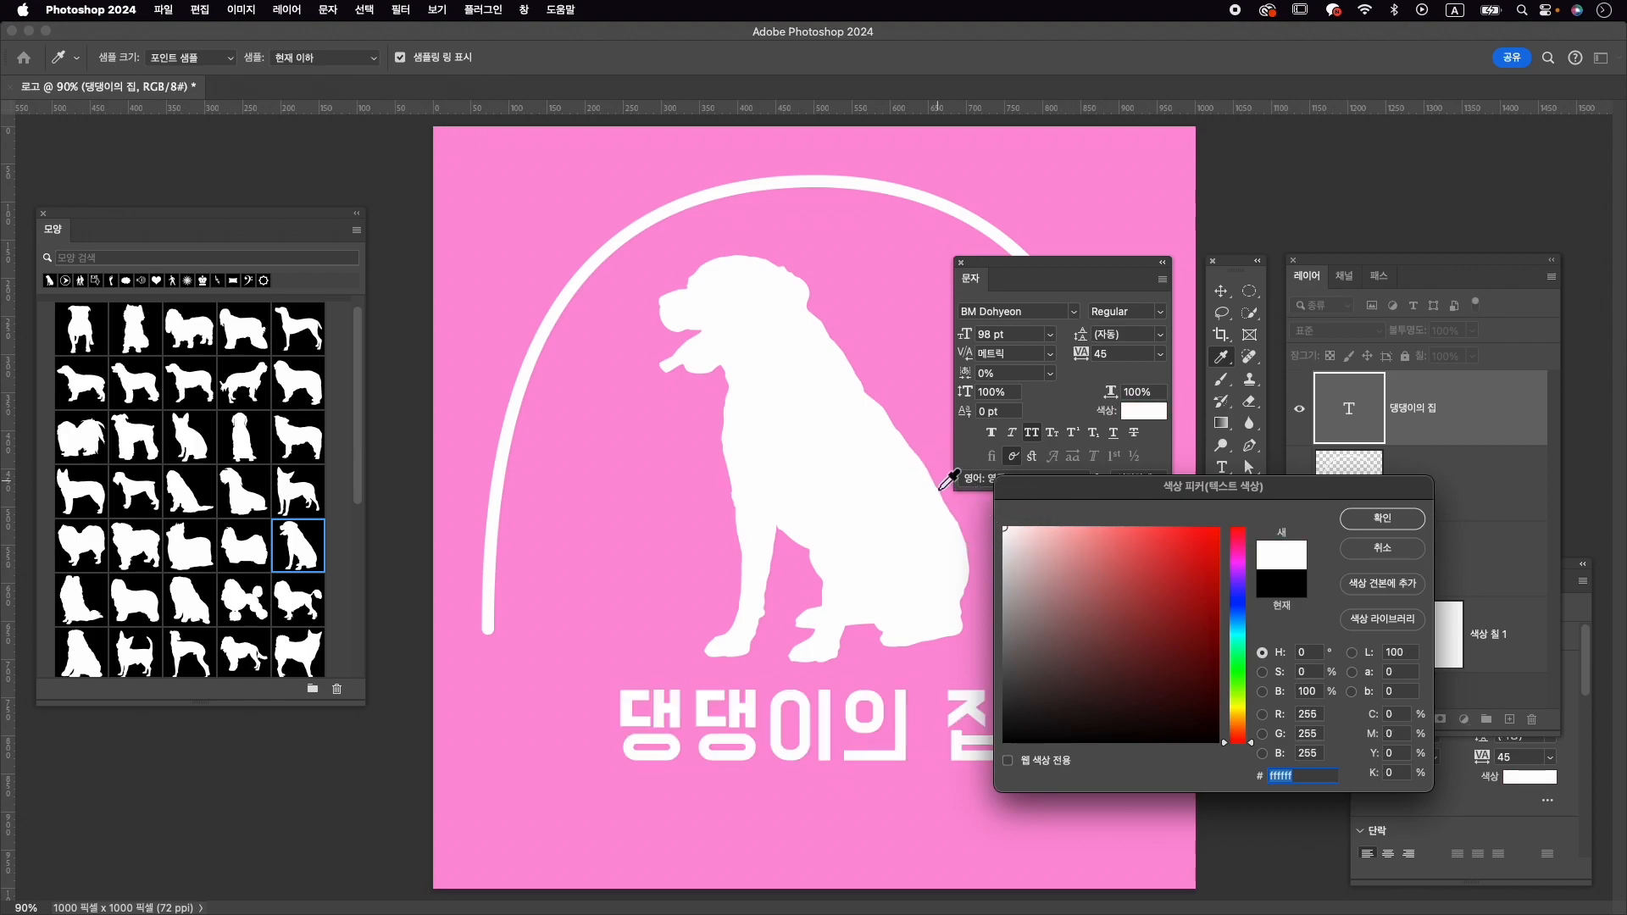
left_click(1373, 521)
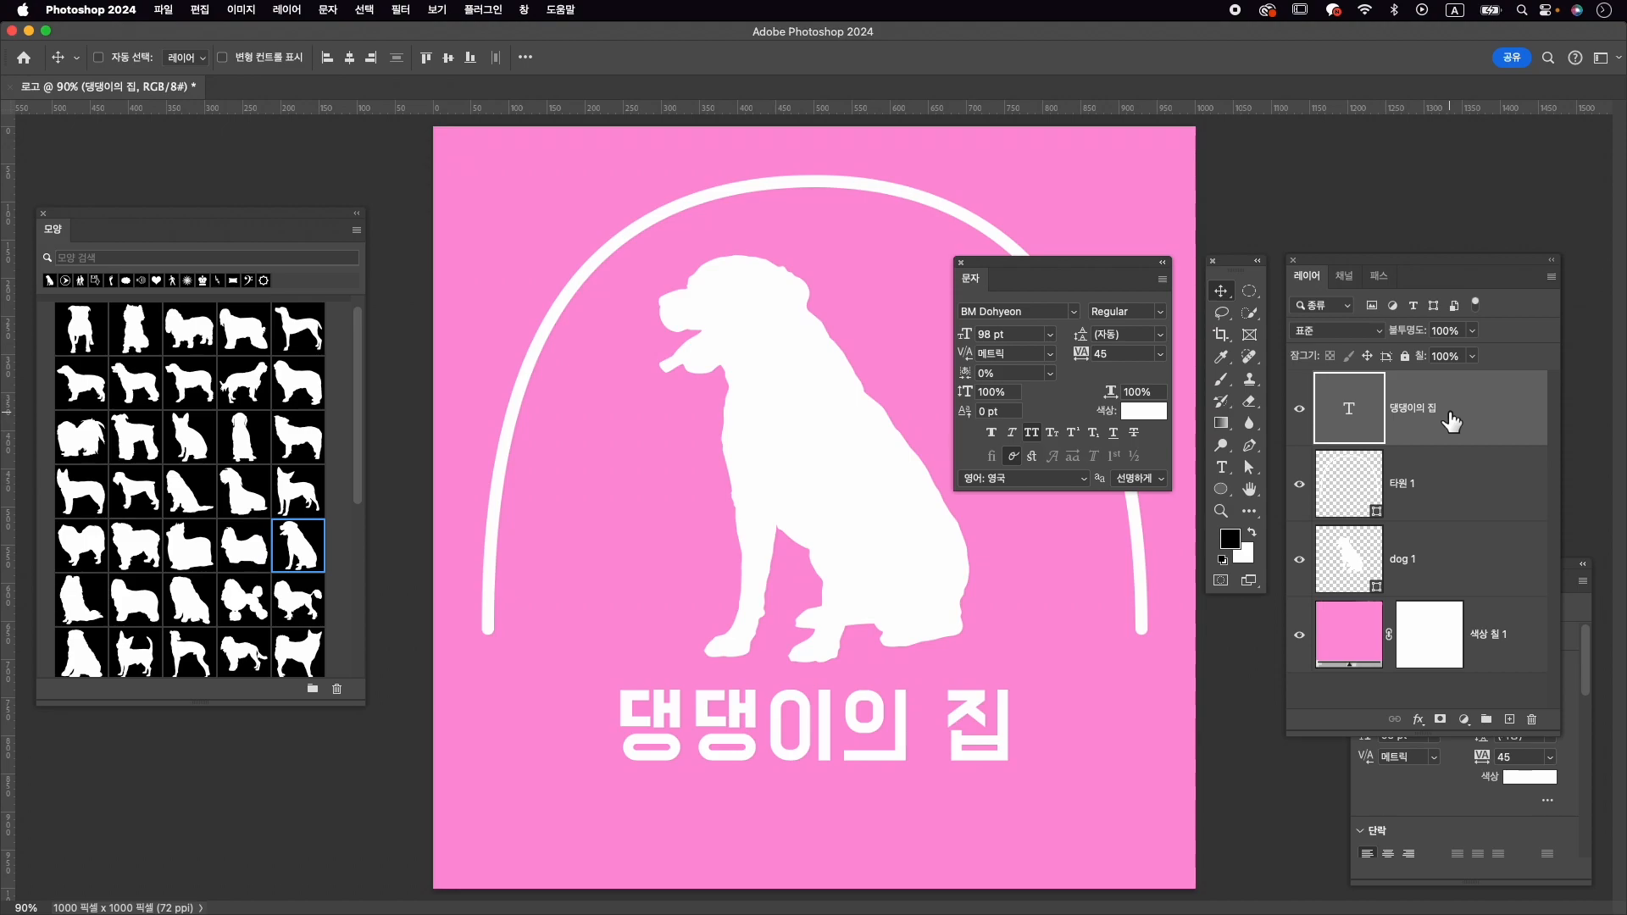
Step: Duplicate the text layer and place the copy directly below the original at about Y 896 px, scaled to about 71%
left_click_drag(1445, 413, 1509, 719)
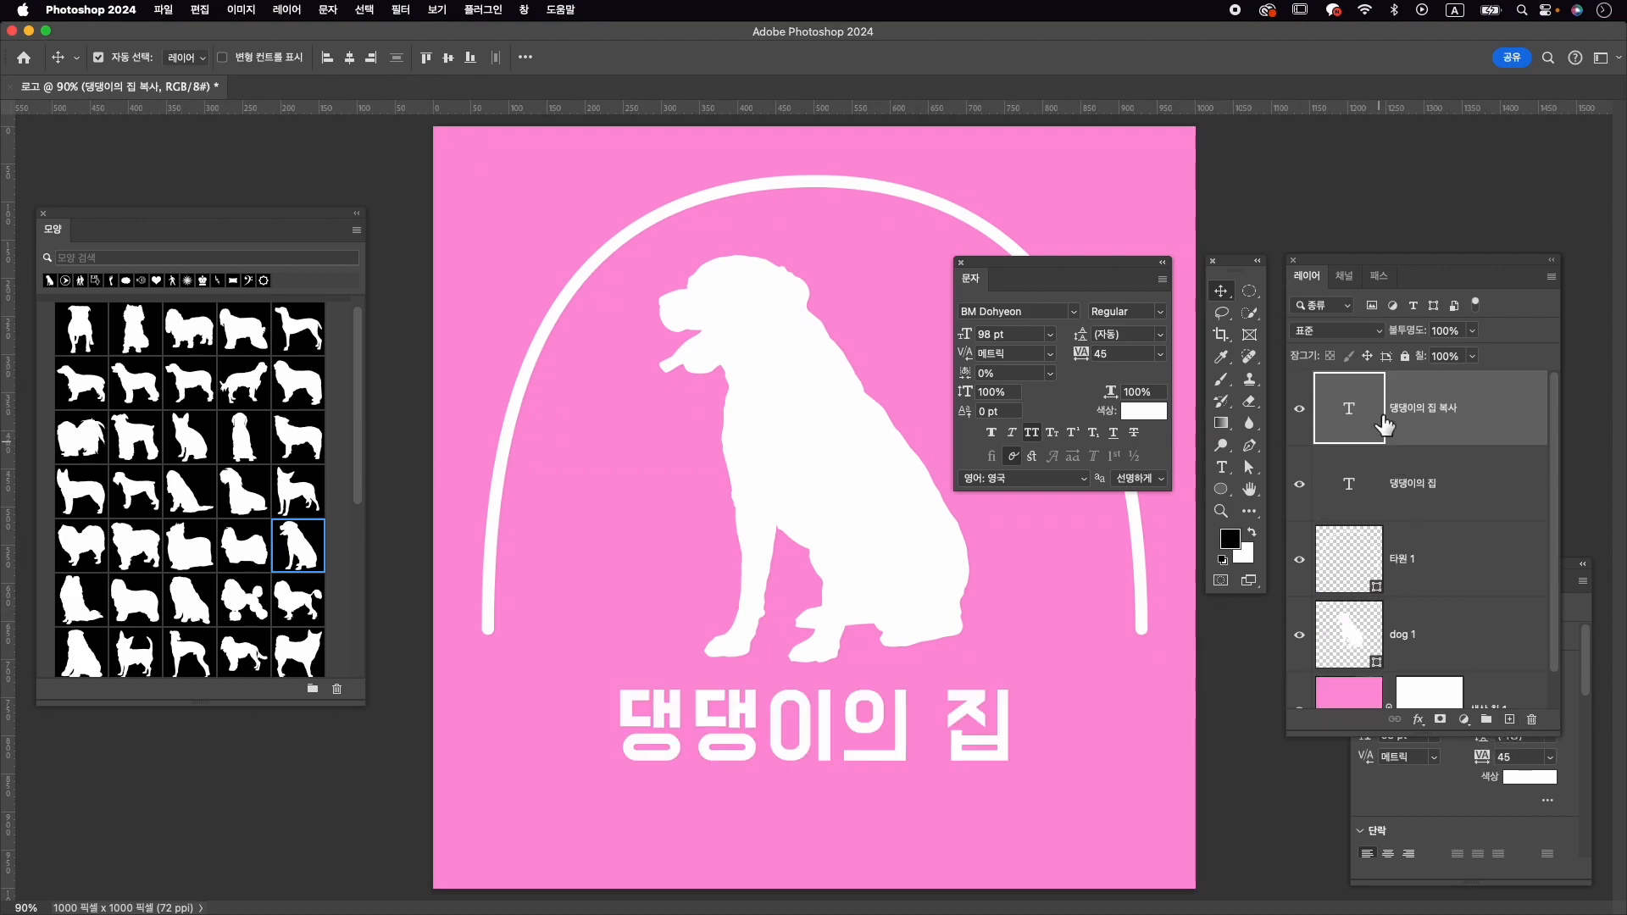
key("super")
left_click(199, 9)
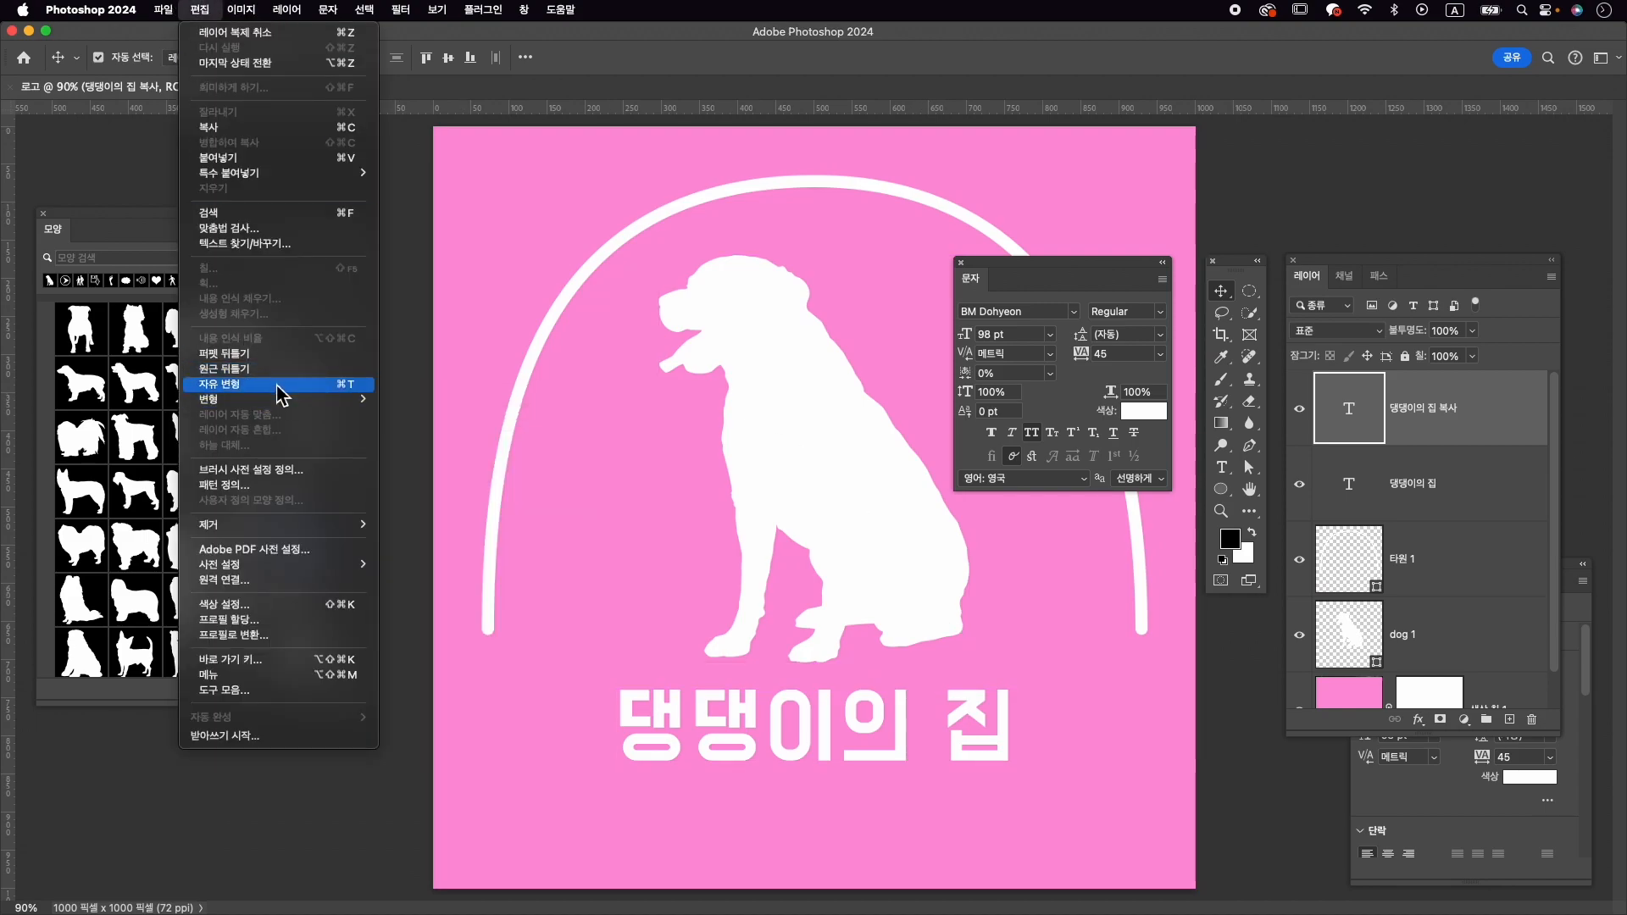
left_click(348, 387)
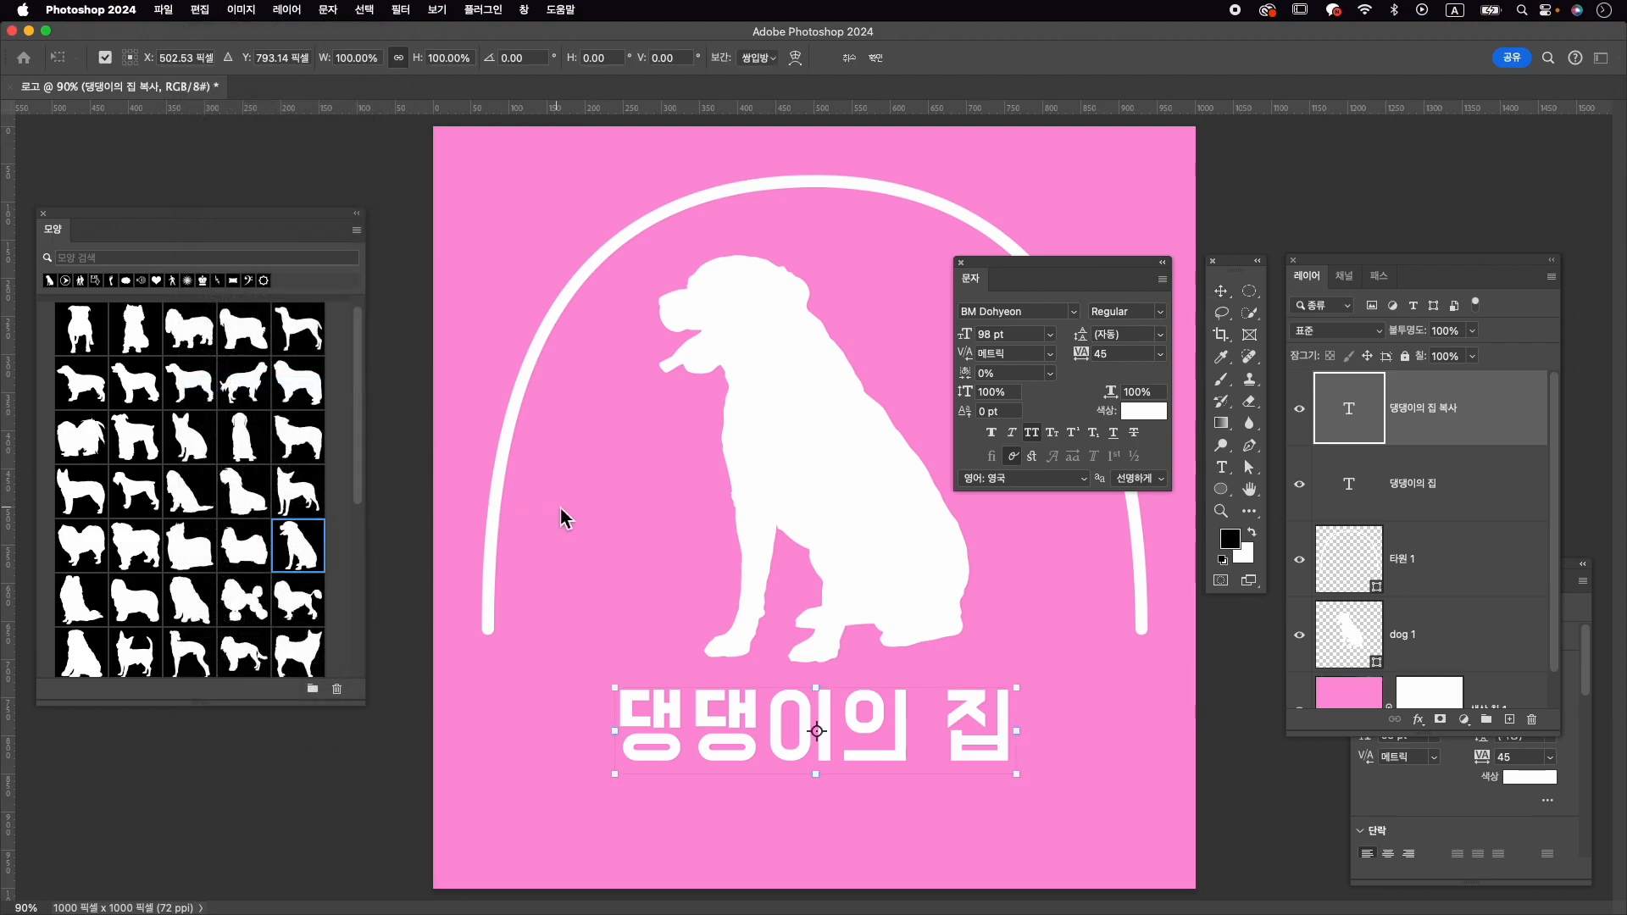
left_click_drag(869, 709, 861, 788)
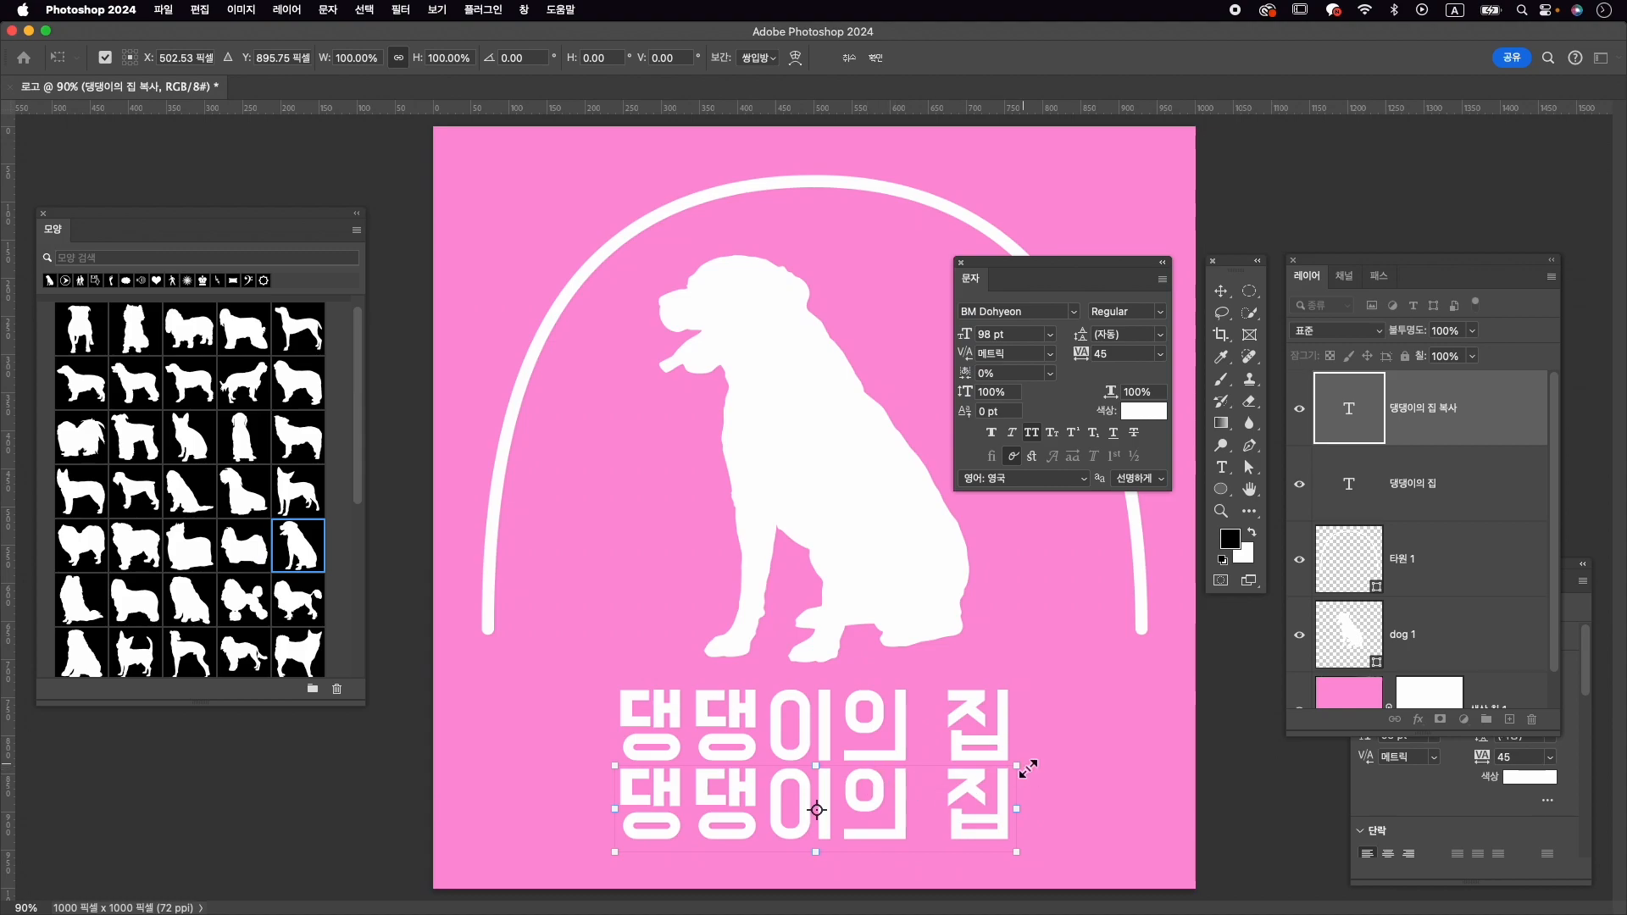
left_click_drag(1020, 772, 960, 778)
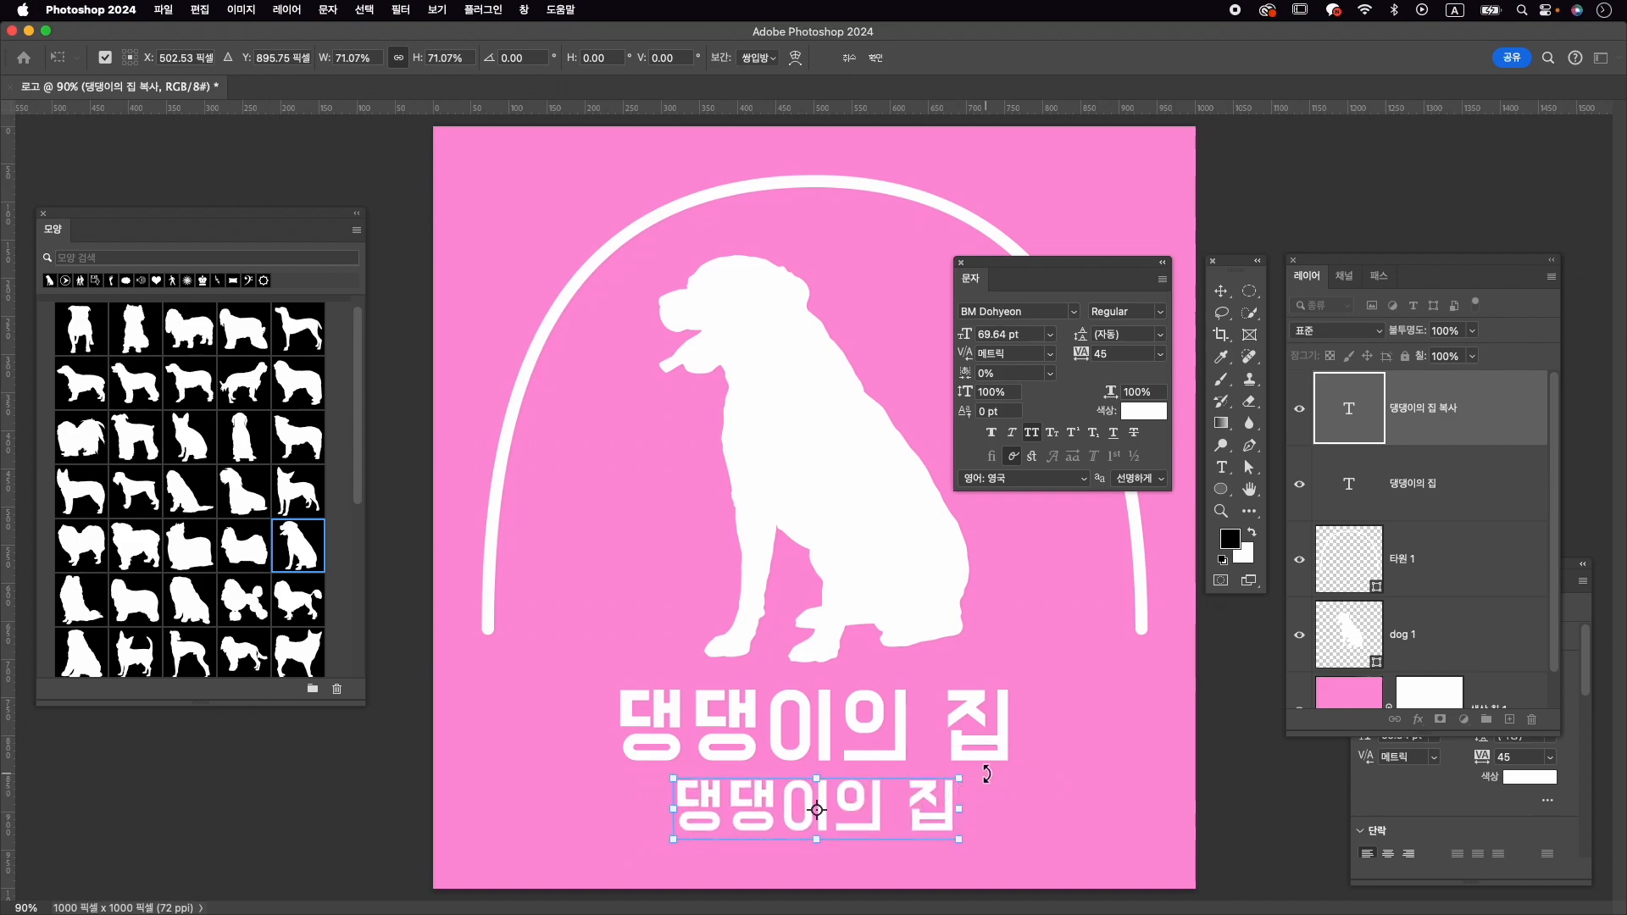
key("Return")
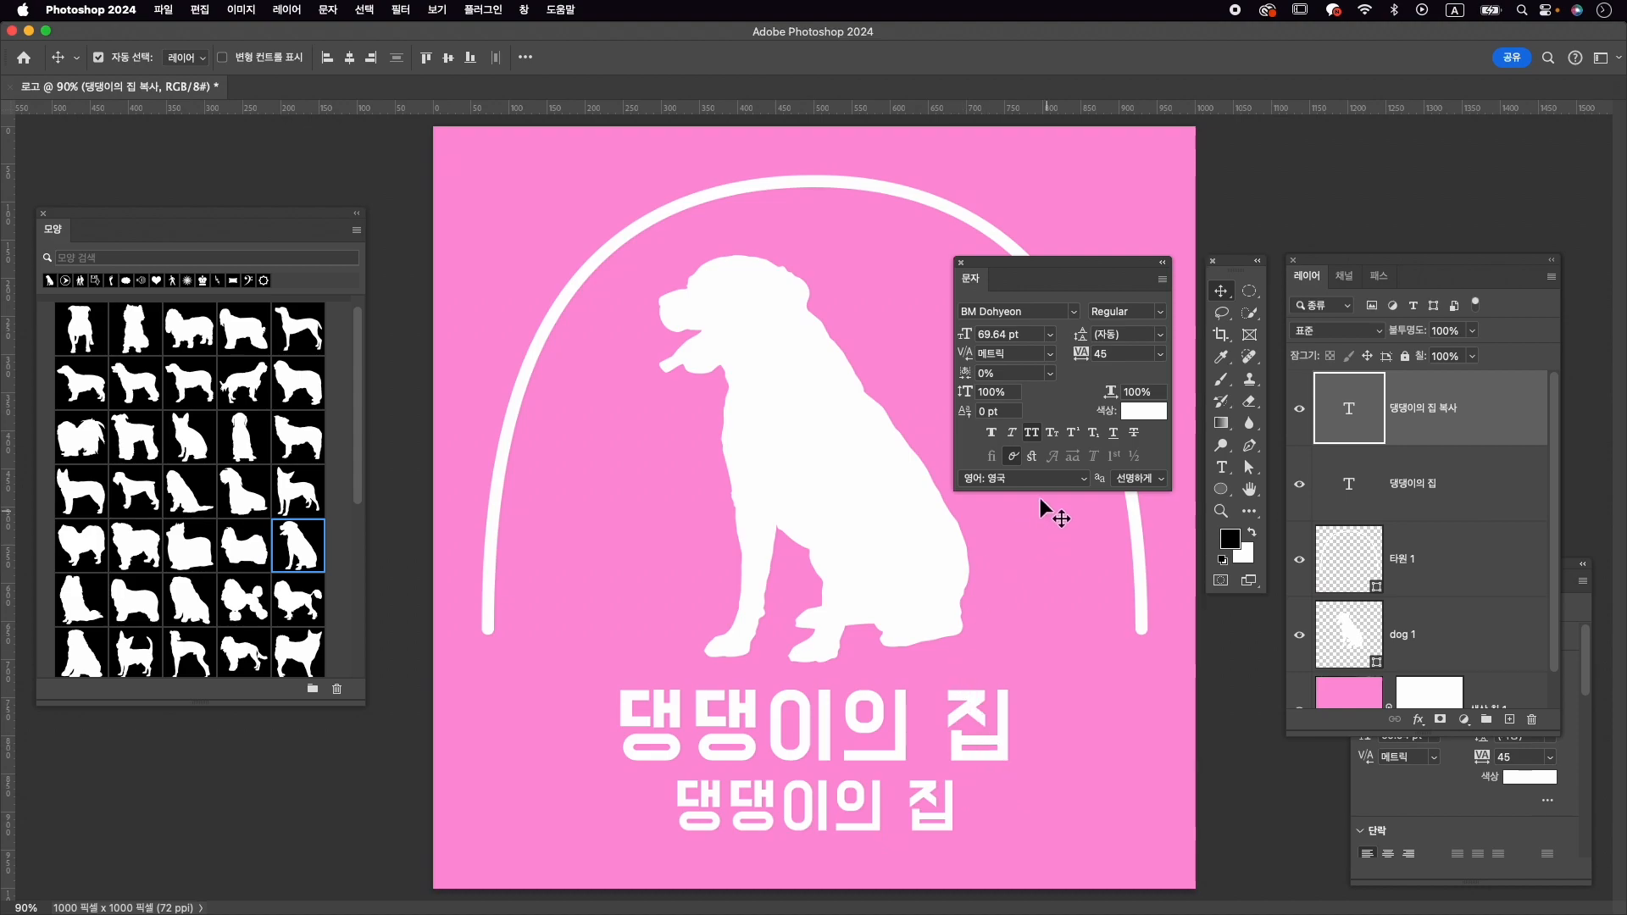
Step: Replace the duplicated lower text line with "따뜻한 보살핌"
double_click(897, 817)
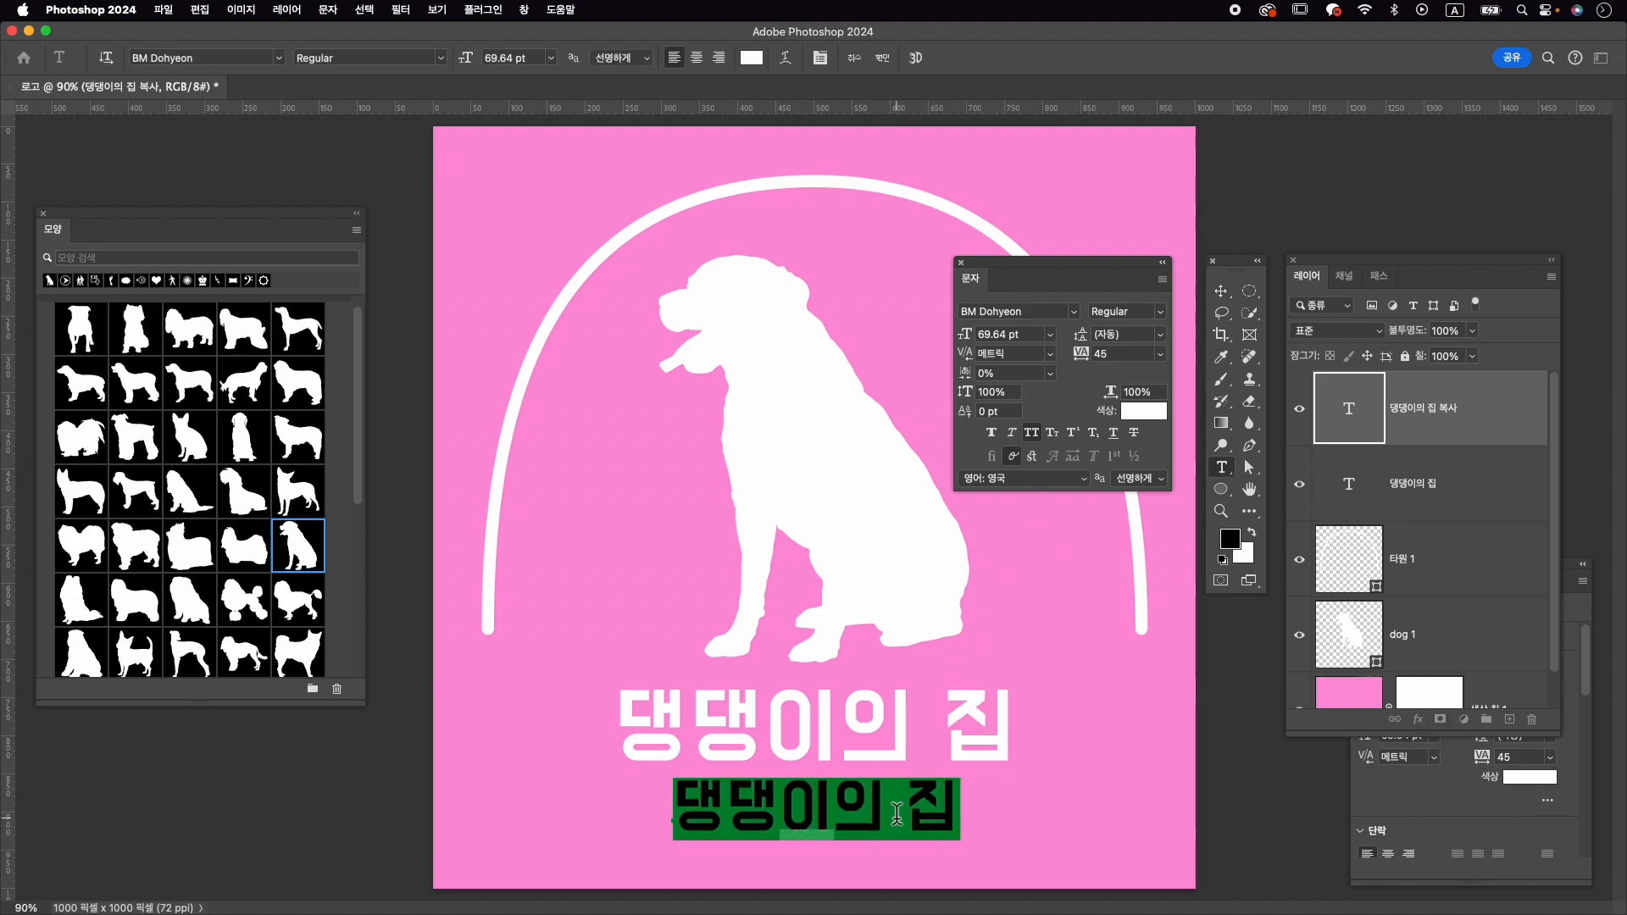
type("ek")
key("BackSpace")
key("BackSpace")
key("ctrl+space")
type("따뜻하")
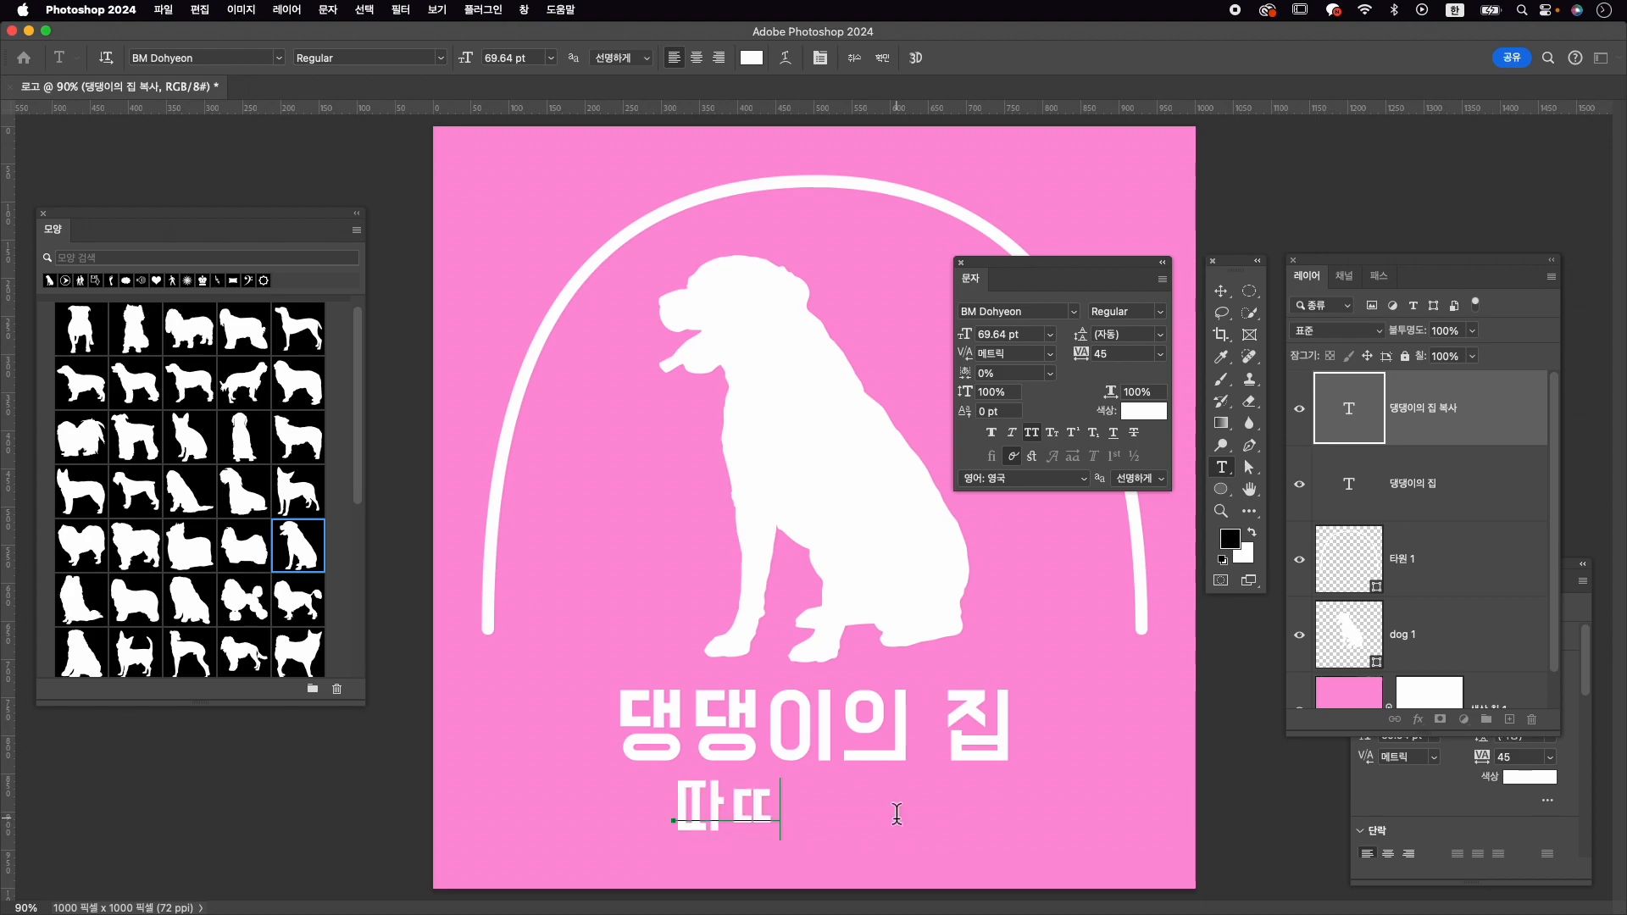
type("ㄴ 보살핌")
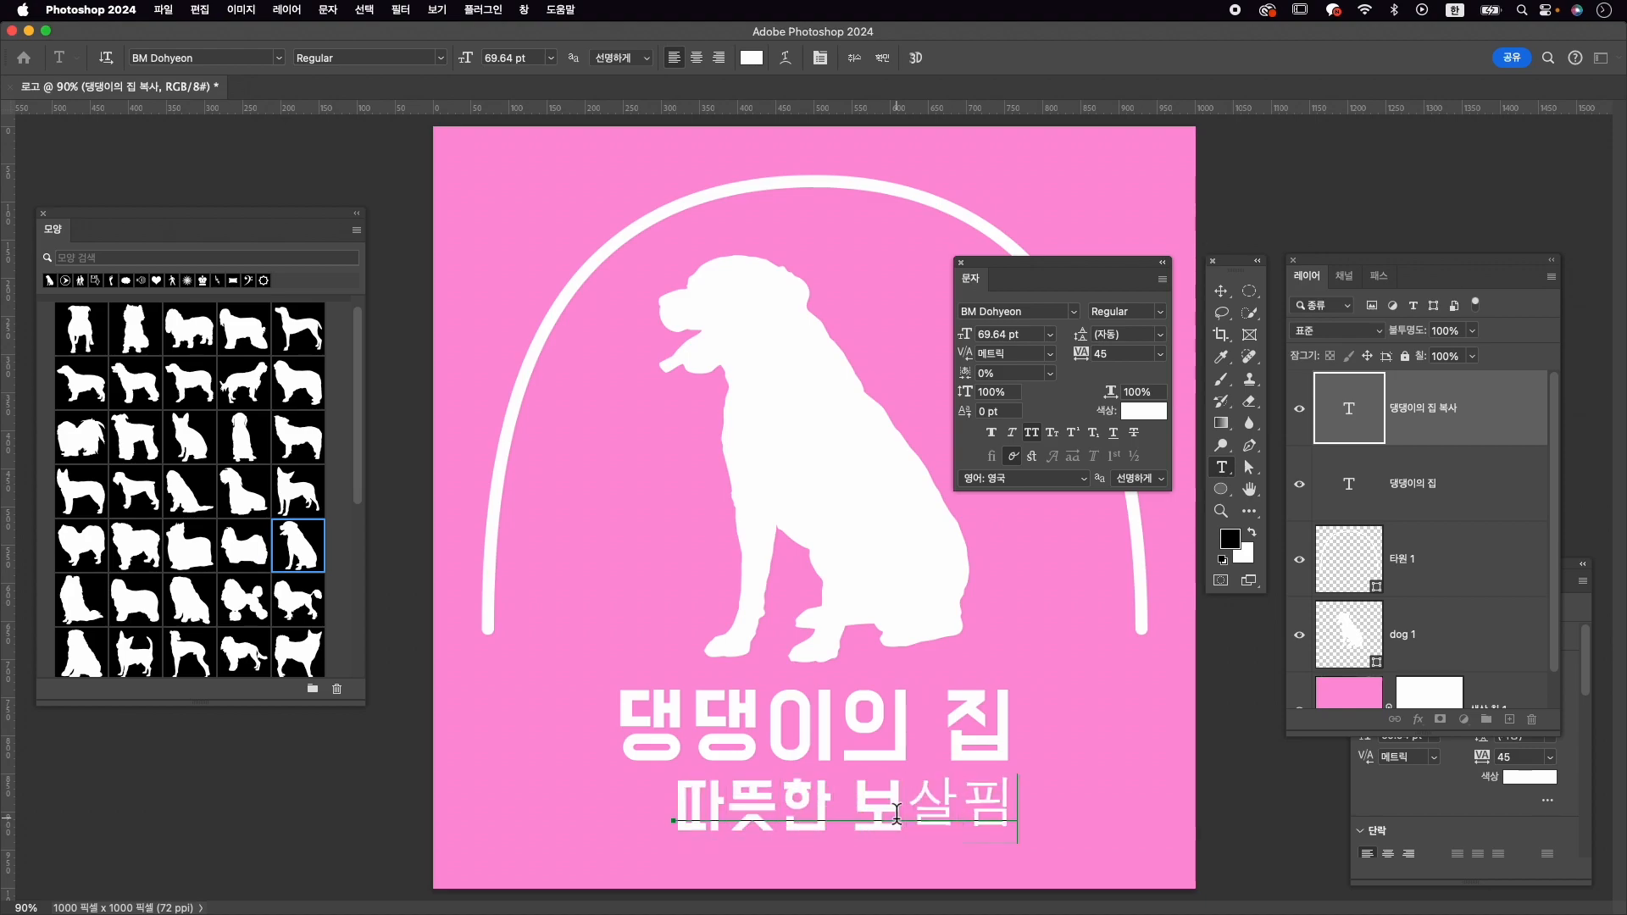
Step: Set the font of the entire lower text line to Nanum Brush Script
triple_click(892, 816)
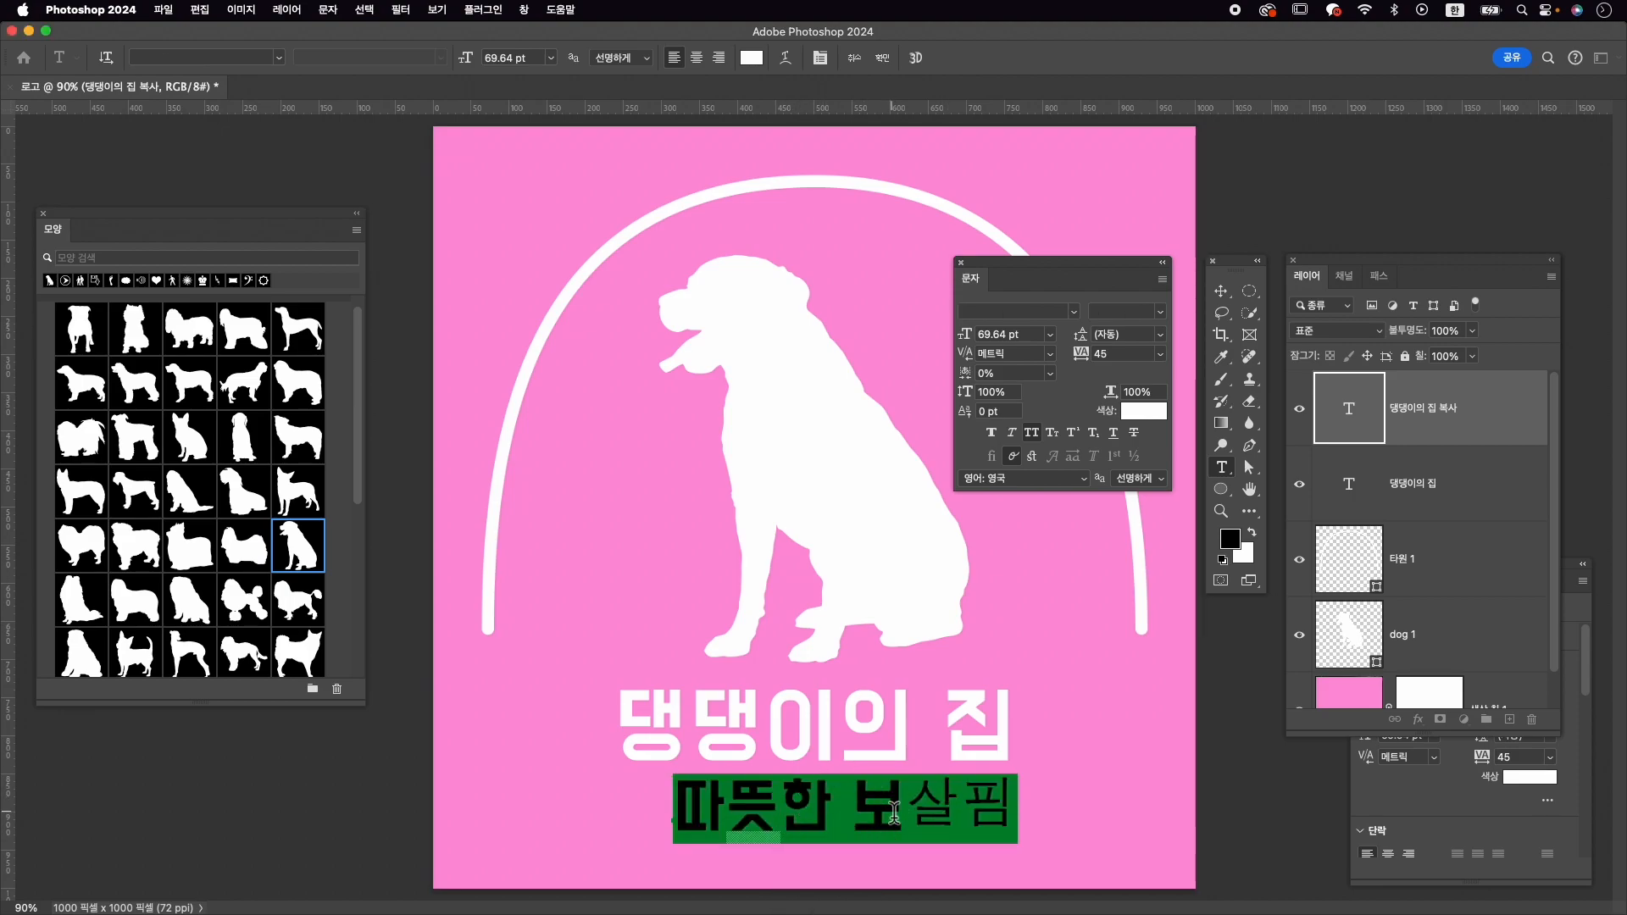
left_click(1074, 312)
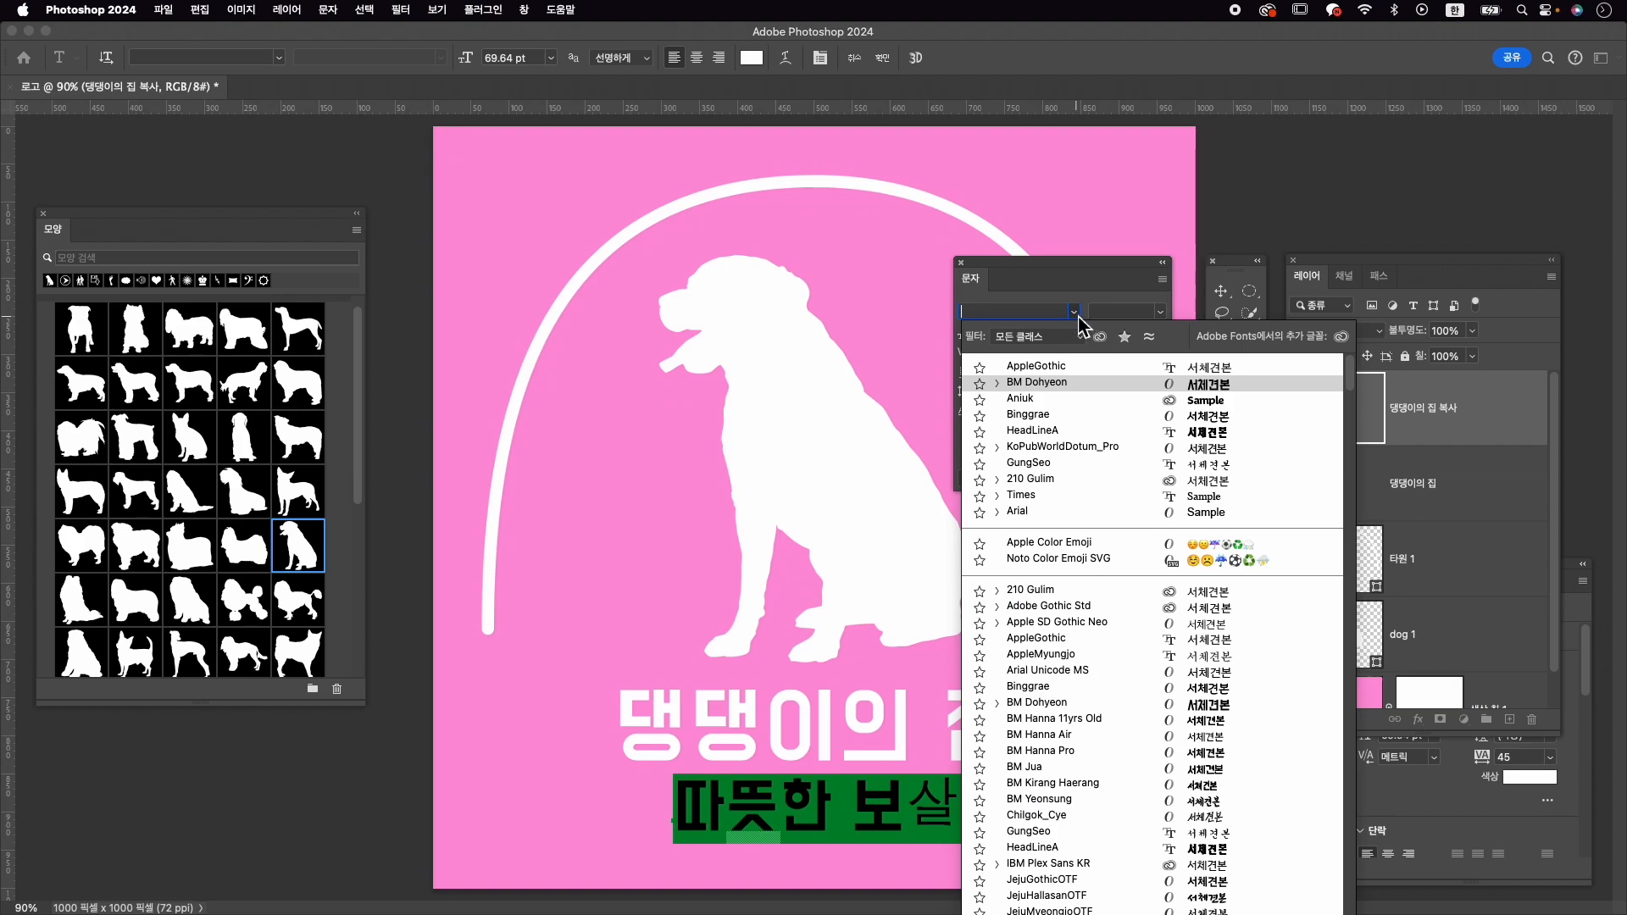
scroll(1186, 722, "down", 8)
scroll(1183, 720, "down", 1)
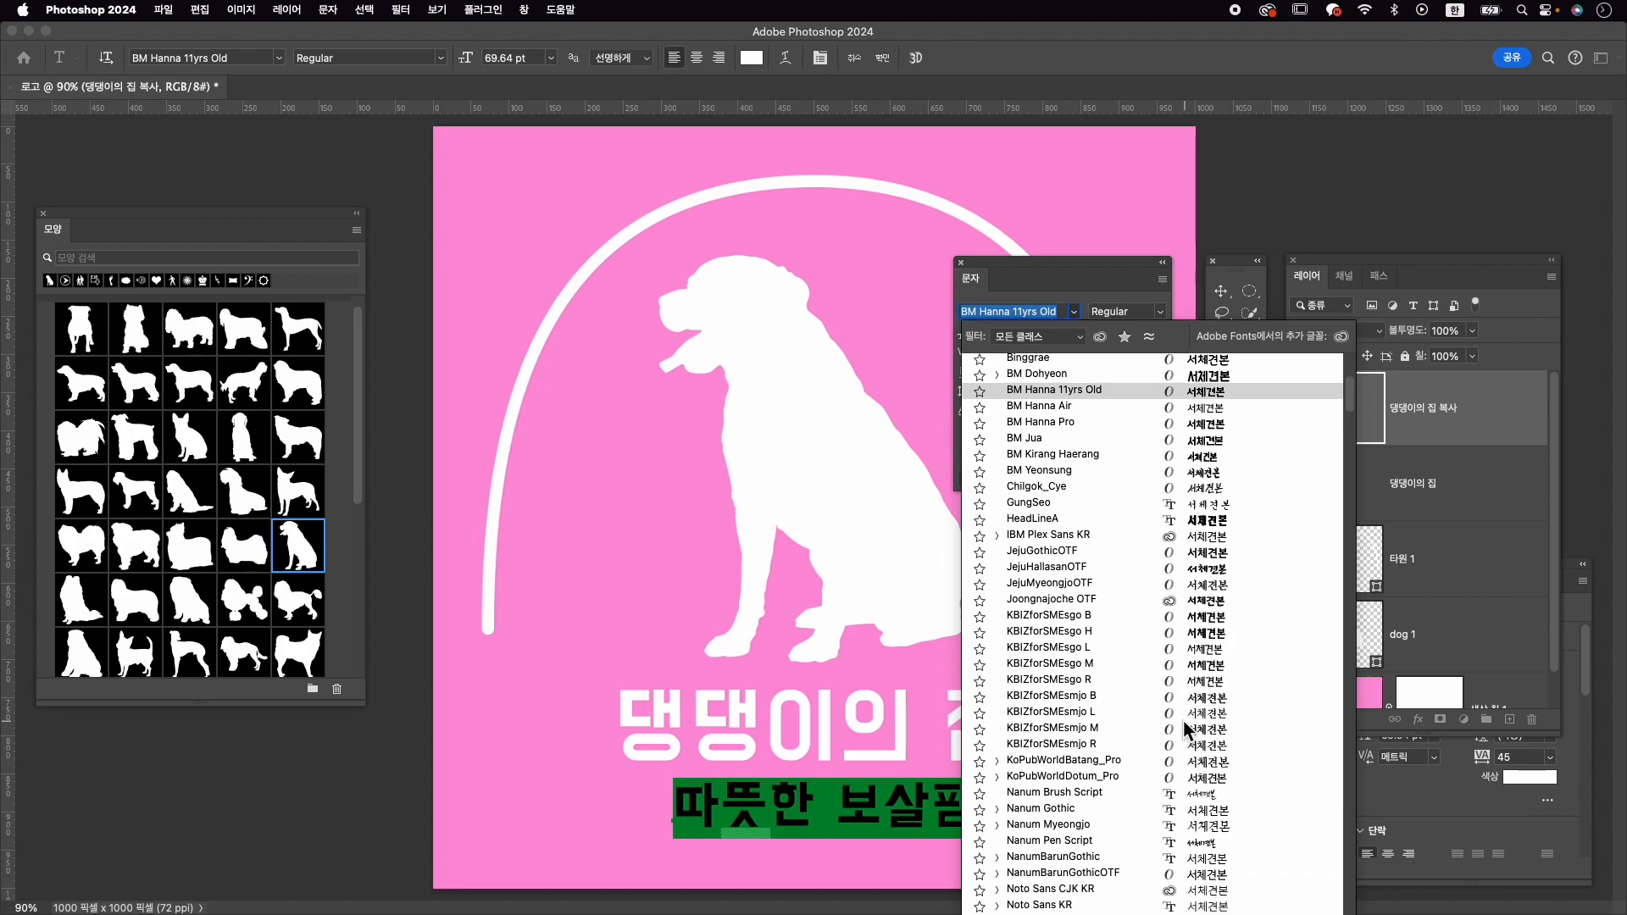
left_click(1195, 794)
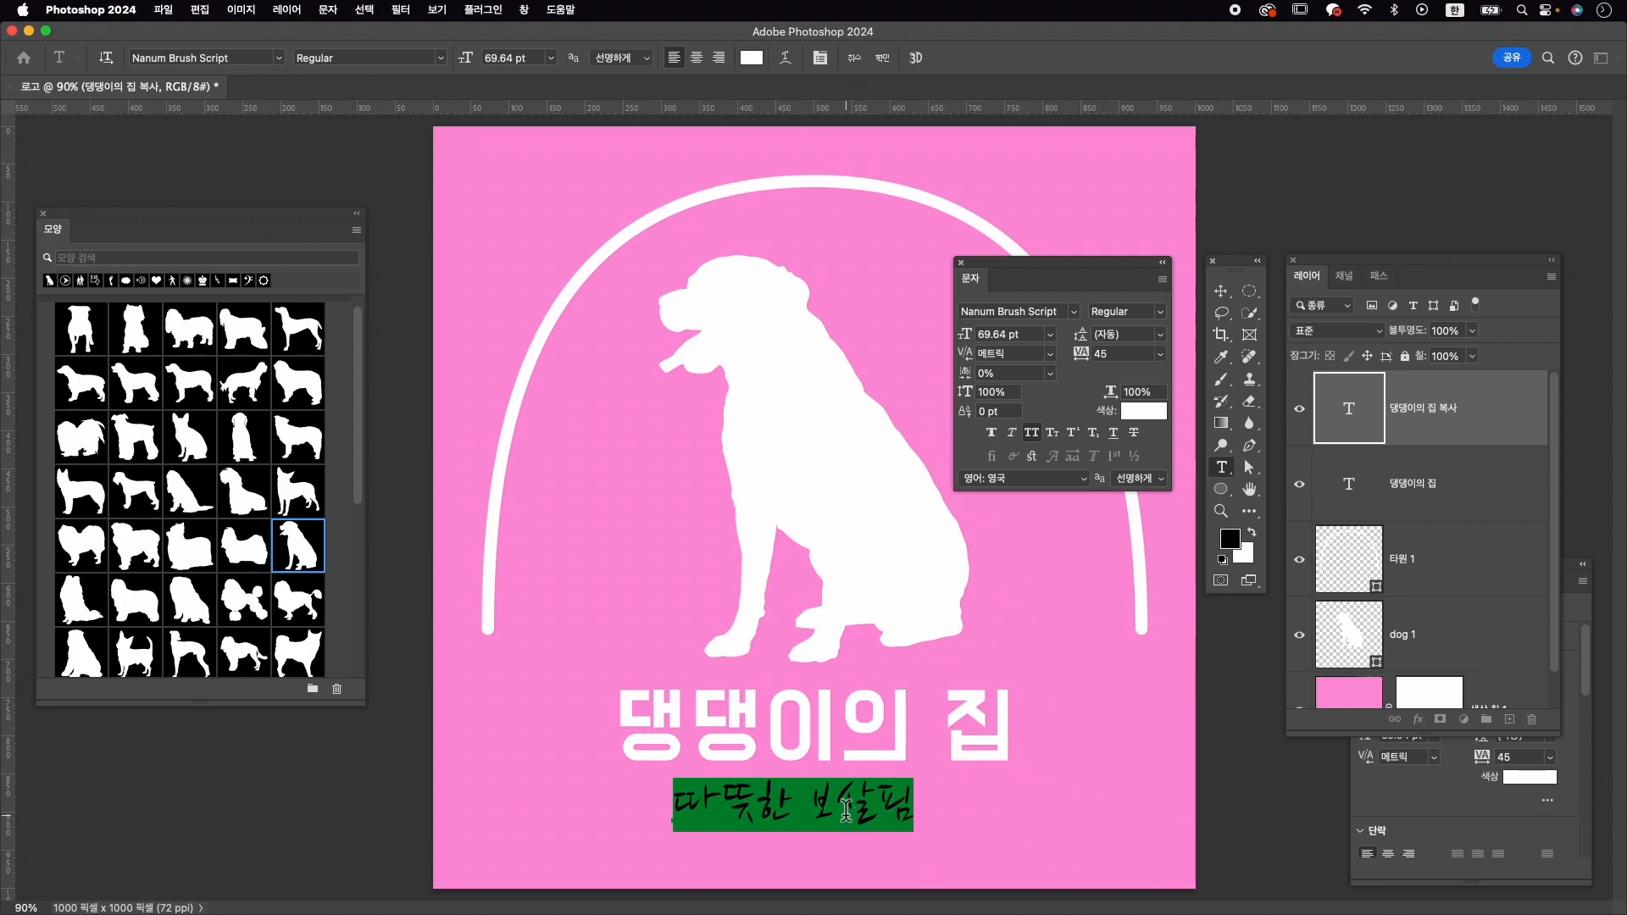
Step: Commit the text, center the lower line horizontally on the canvas, and close the character settings
left_click(1226, 293)
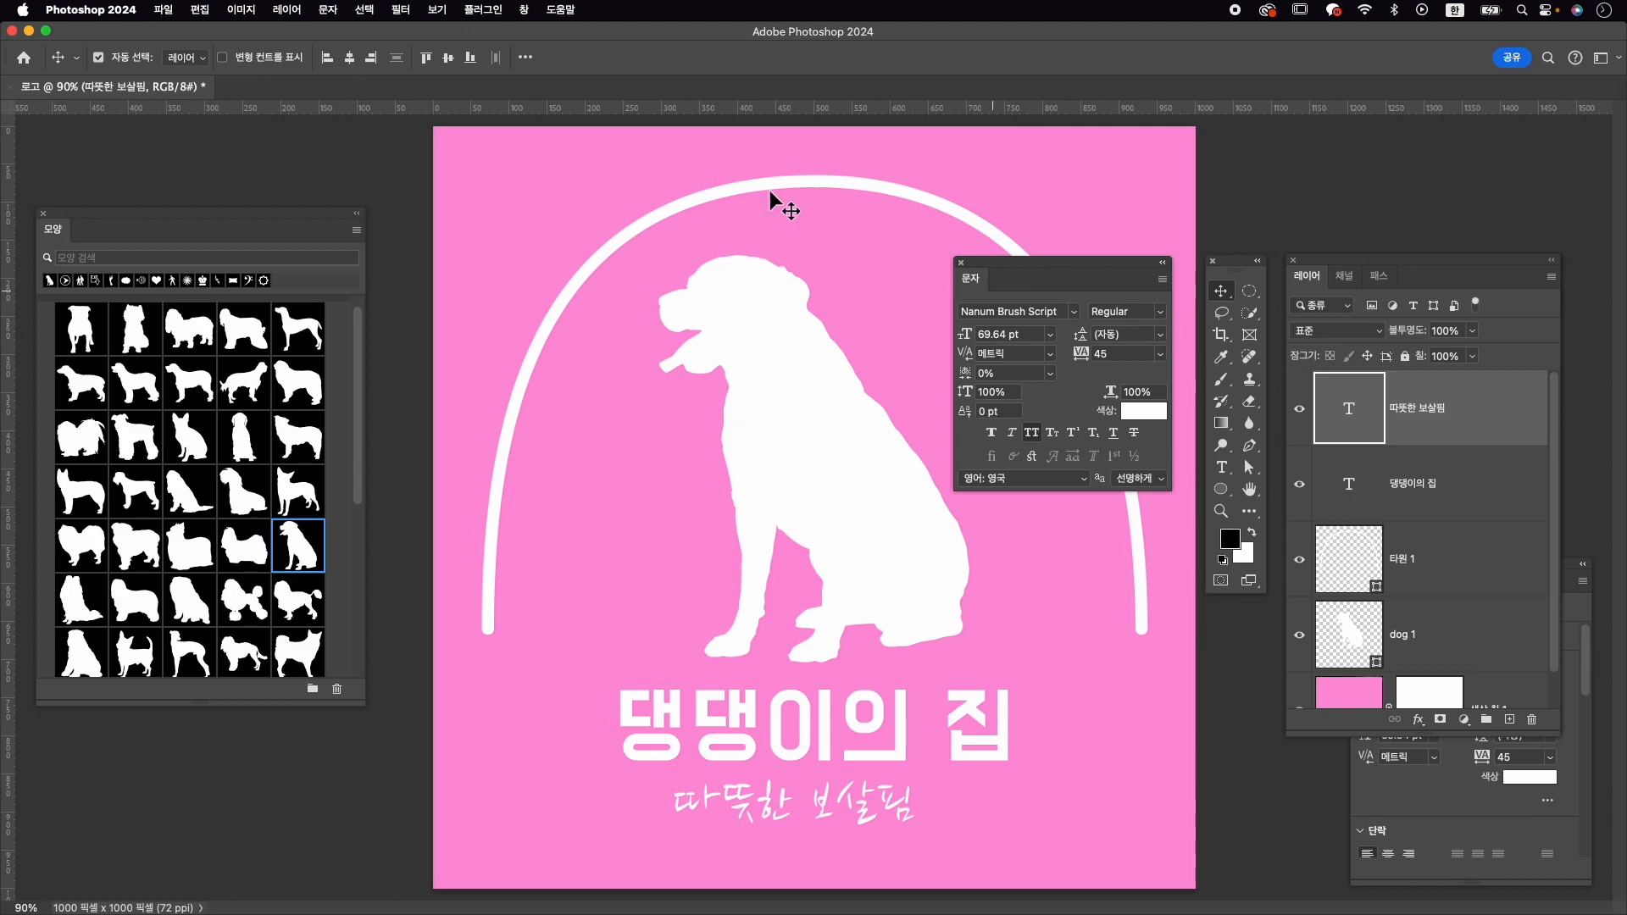
left_click(350, 57)
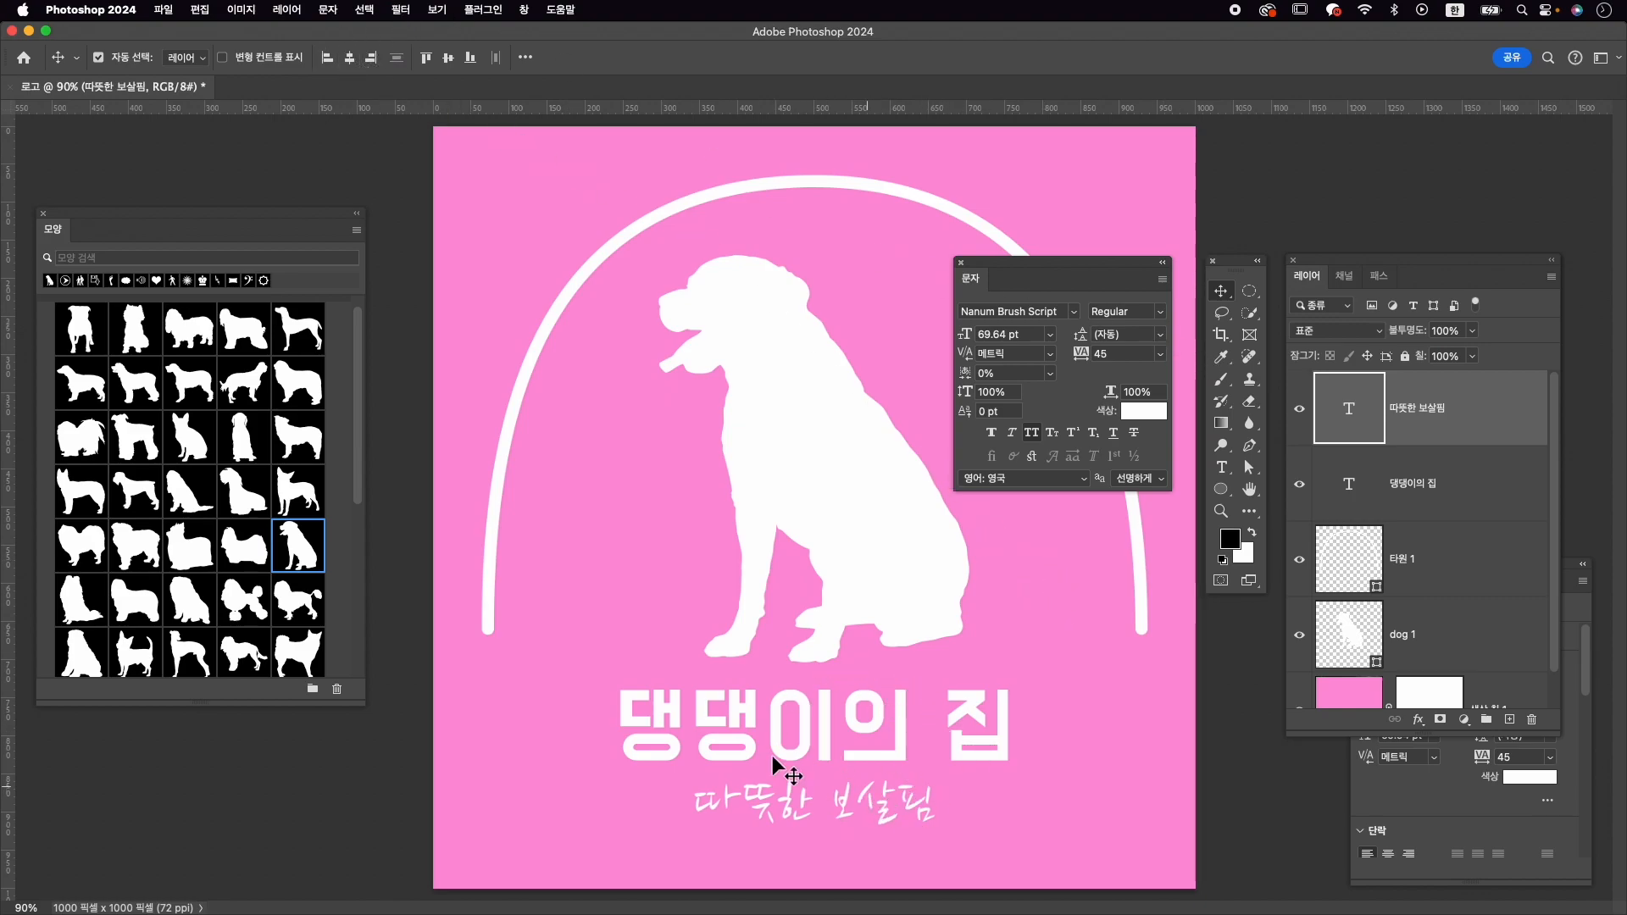
left_click_drag(968, 266, 988, 272)
left_click(979, 266)
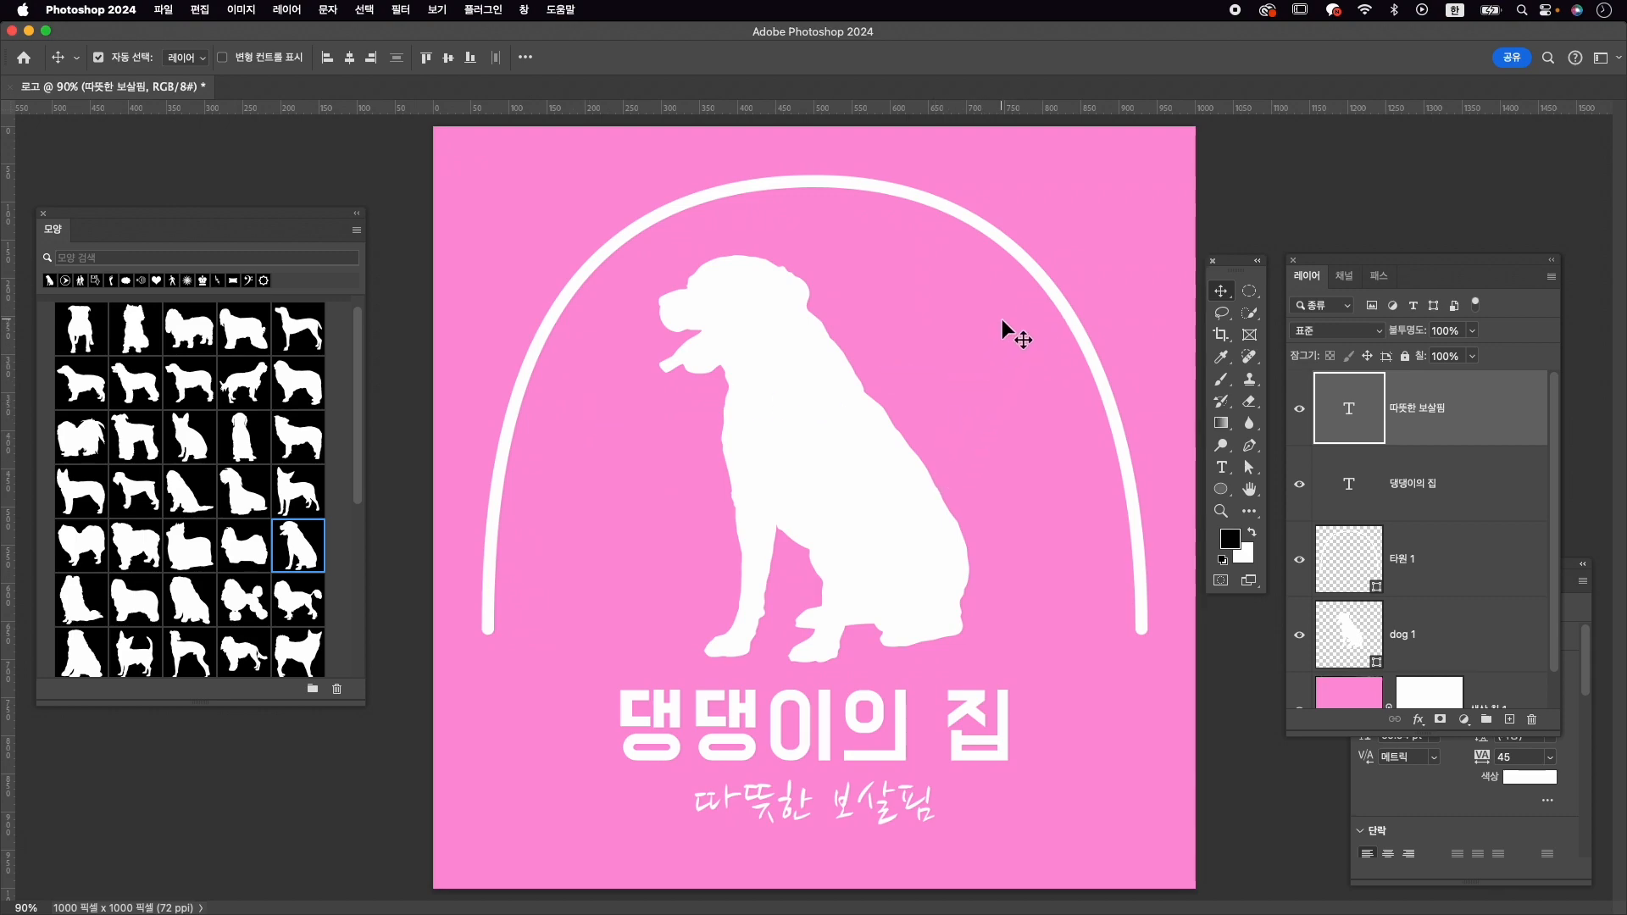
Step: Switch to the Brave browser and search myPhotoshopBrushes for "heart"
key("super+Tab")
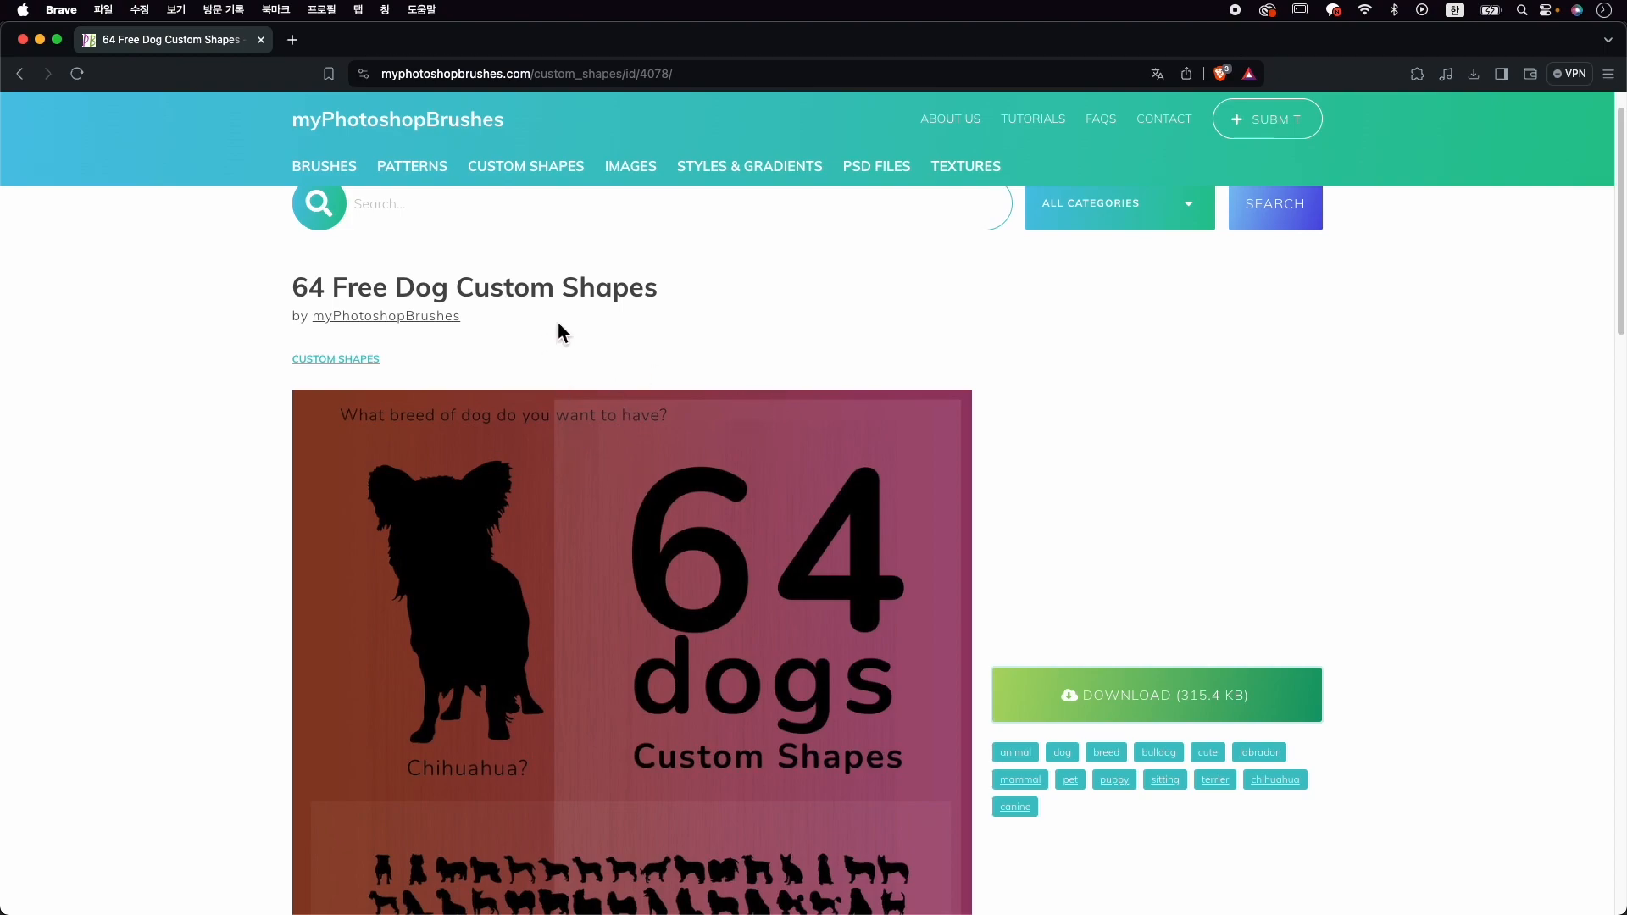
scroll(559, 330, "up", 1)
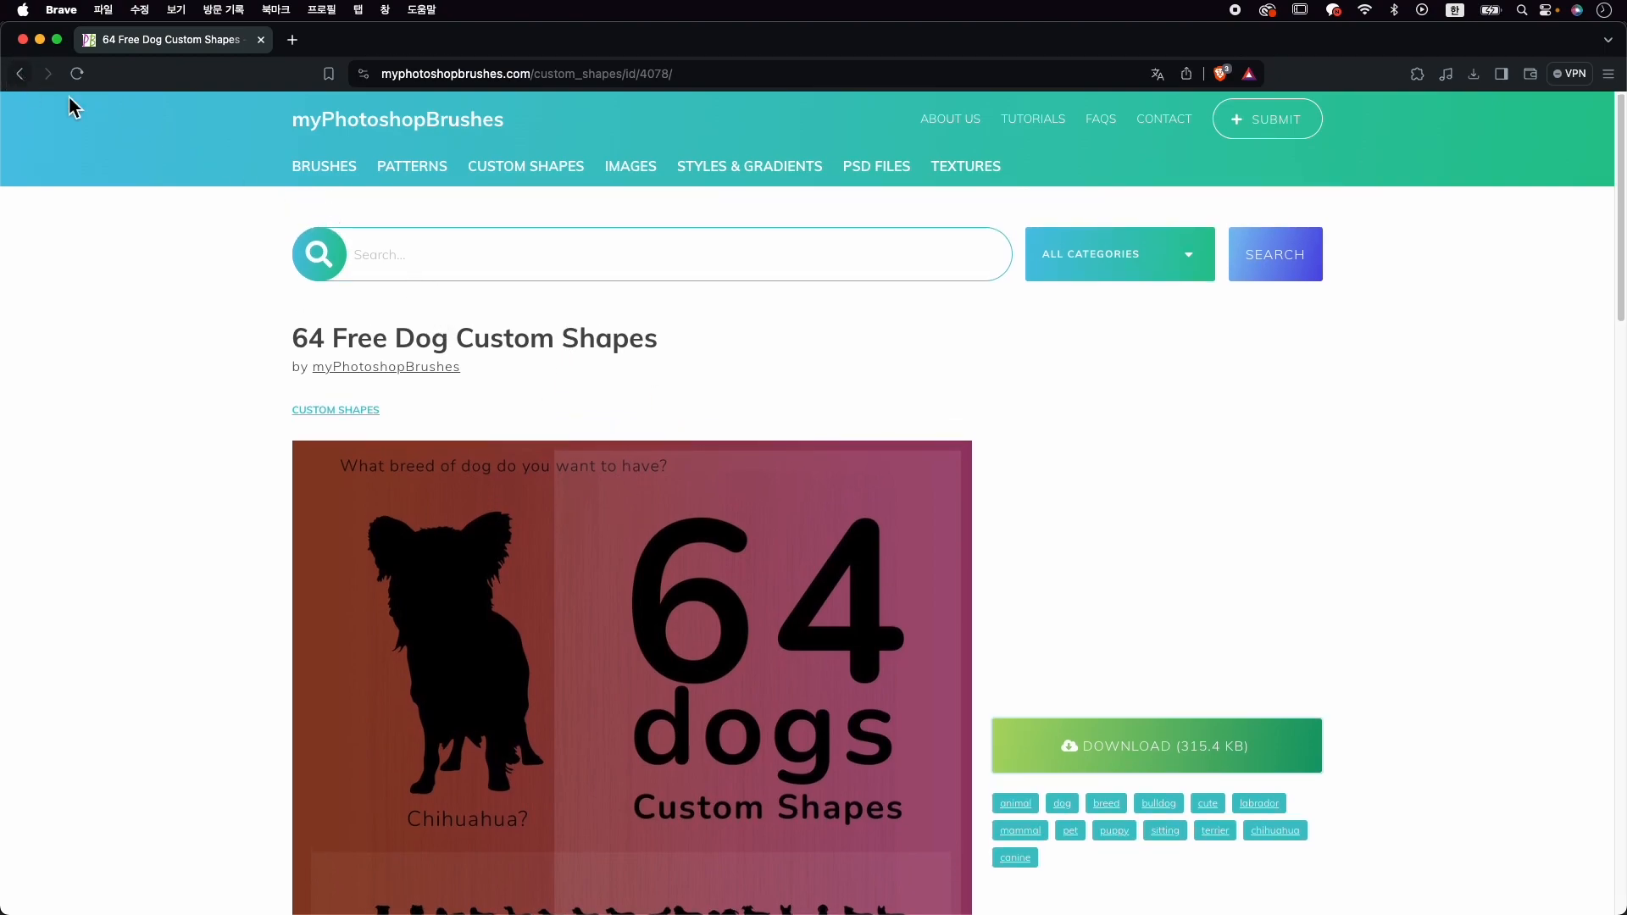
left_click(548, 255)
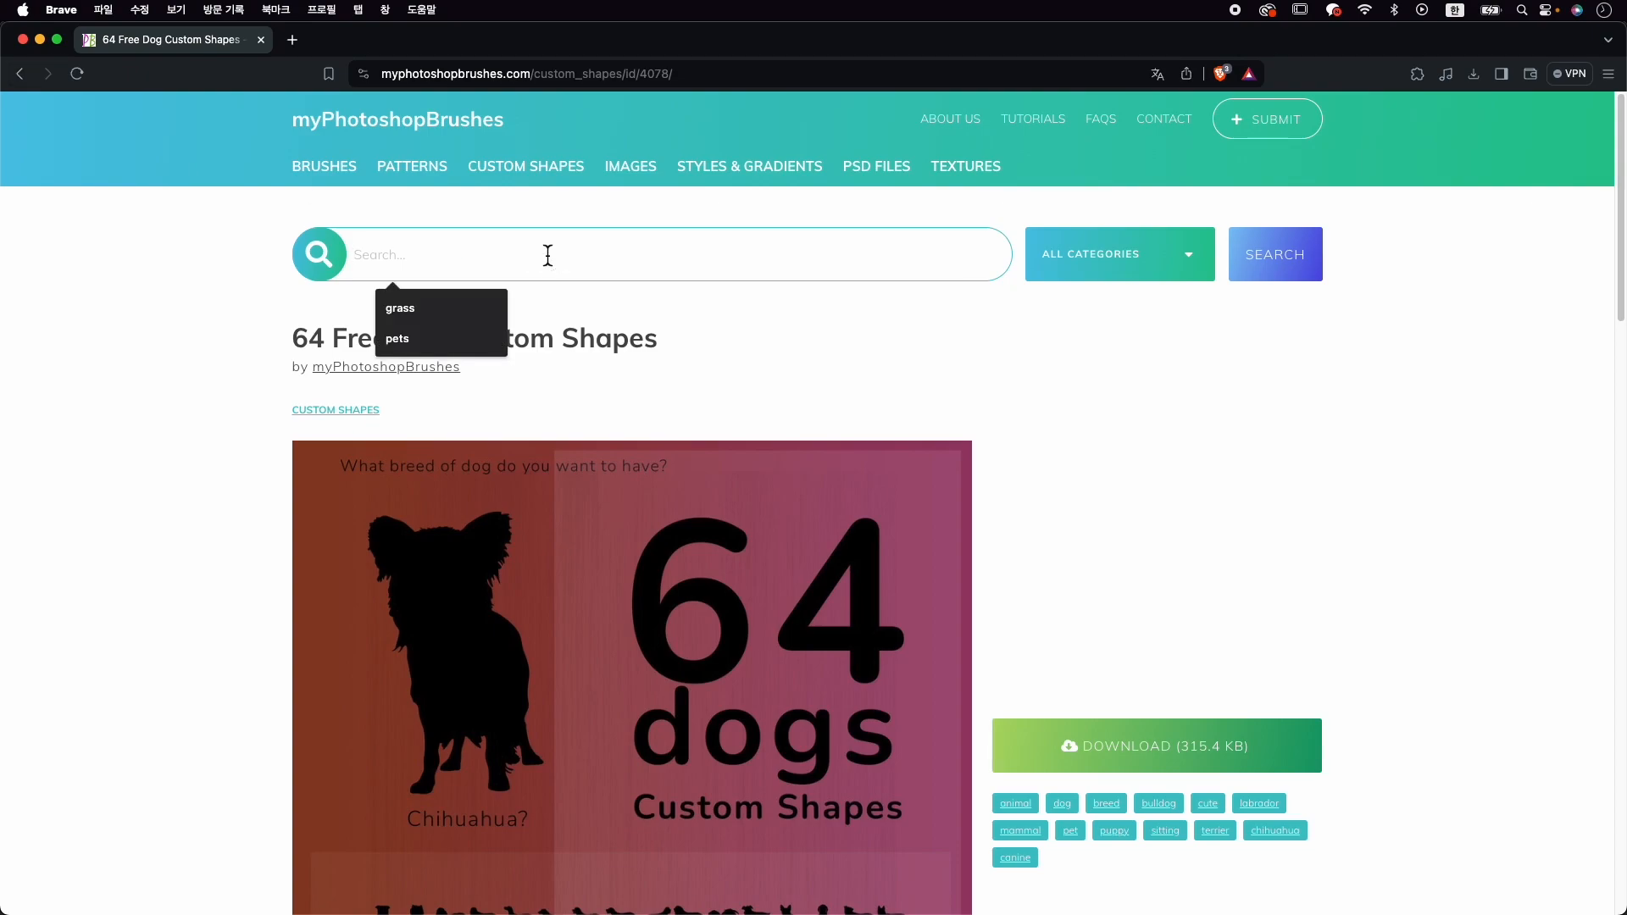
type("ㅗㄷㅁ")
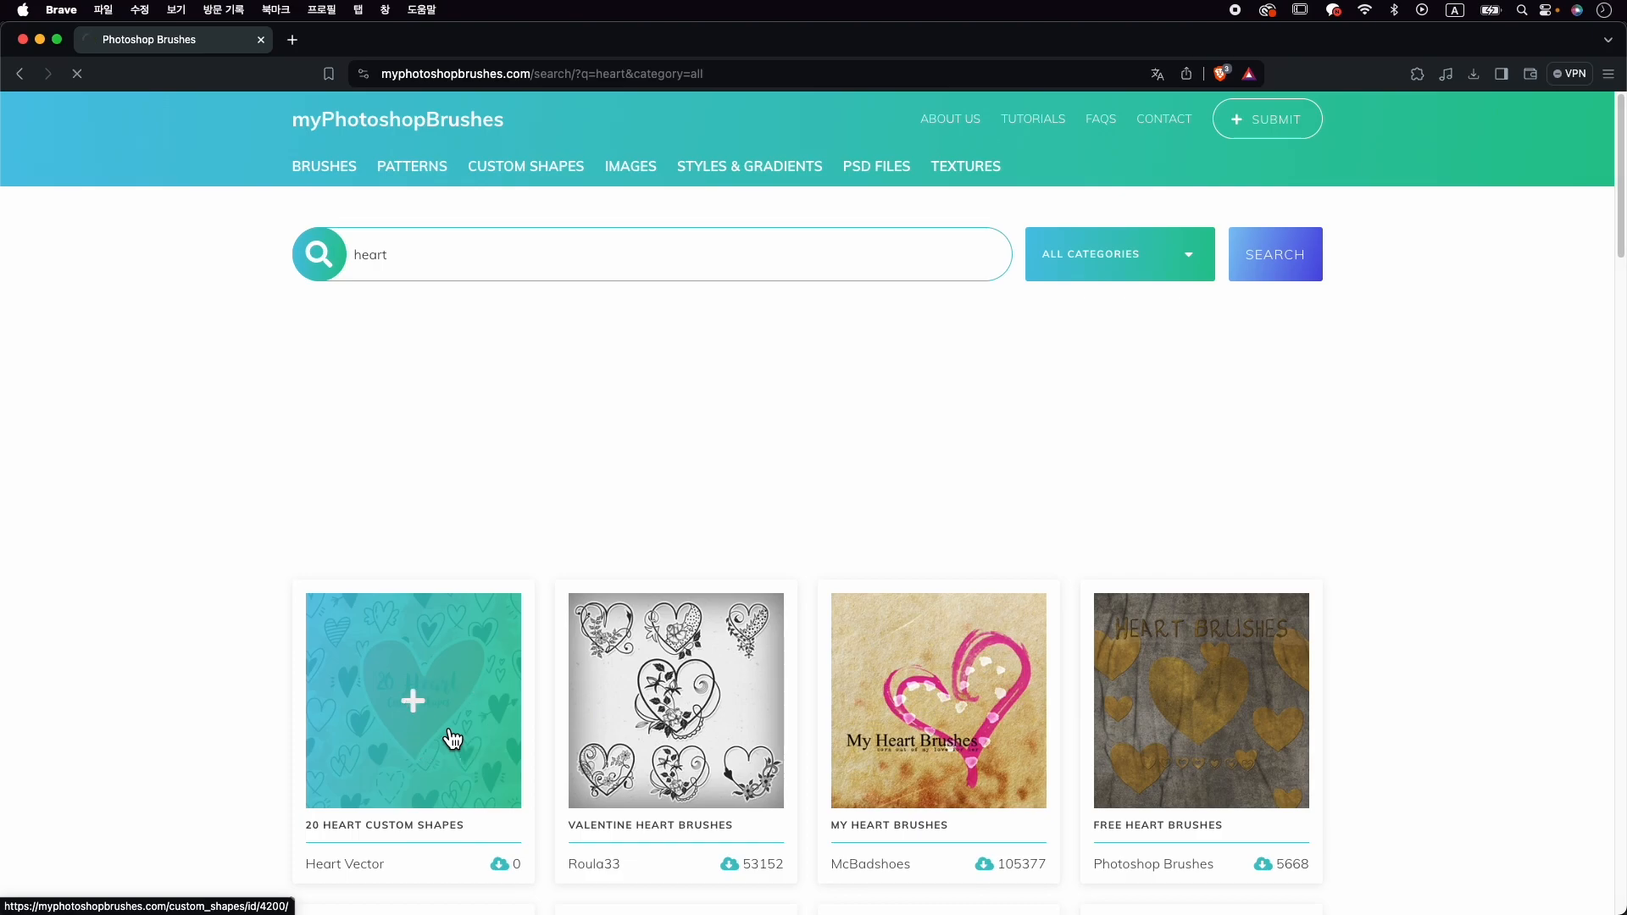
Step: Check the shape previews and license of the 20 Heart Custom Shapes pack and download it
scroll(678, 653, "down", 8)
scroll(678, 649, "down", 4)
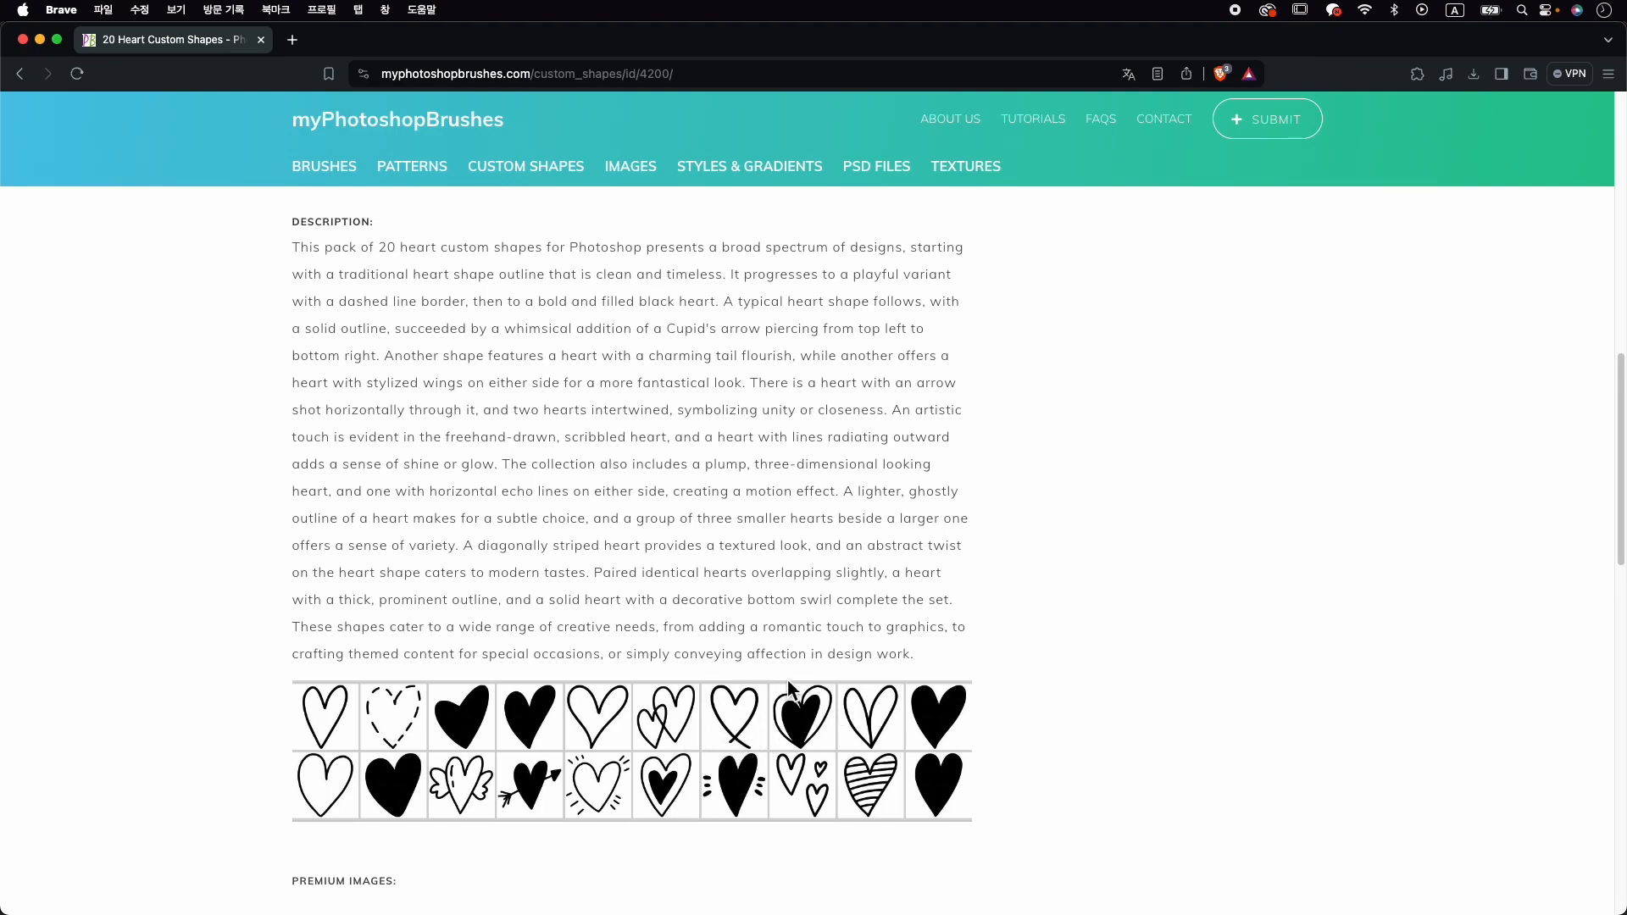
scroll(788, 683, "up", 5)
left_click_drag(341, 628, 551, 632)
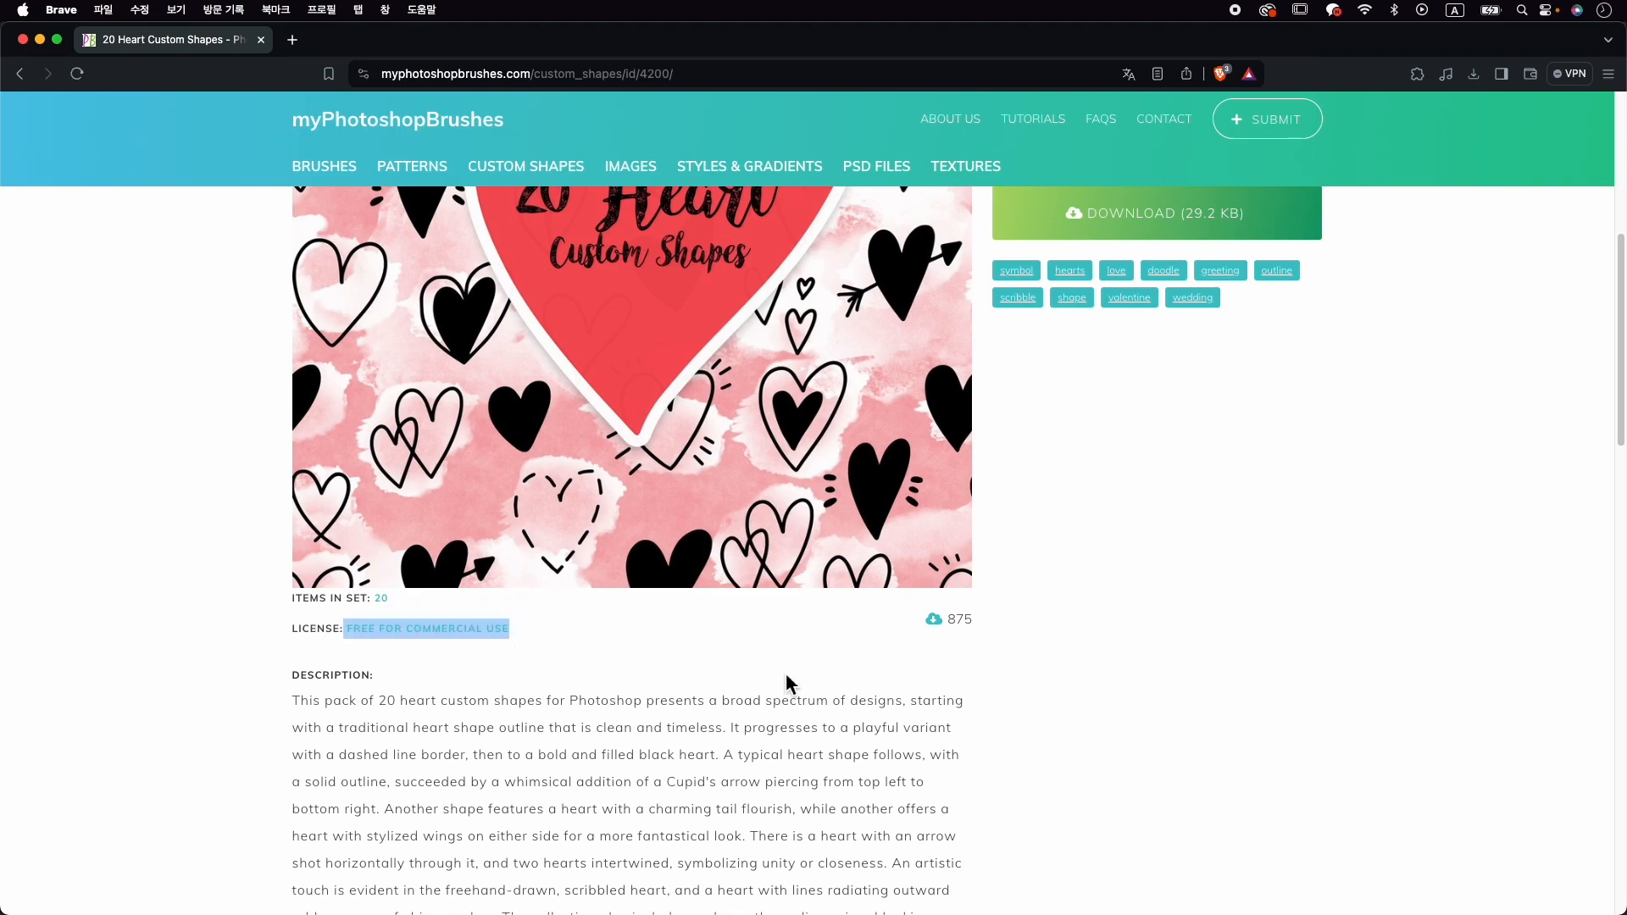
scroll(975, 699, "up", 3)
left_click(1253, 529)
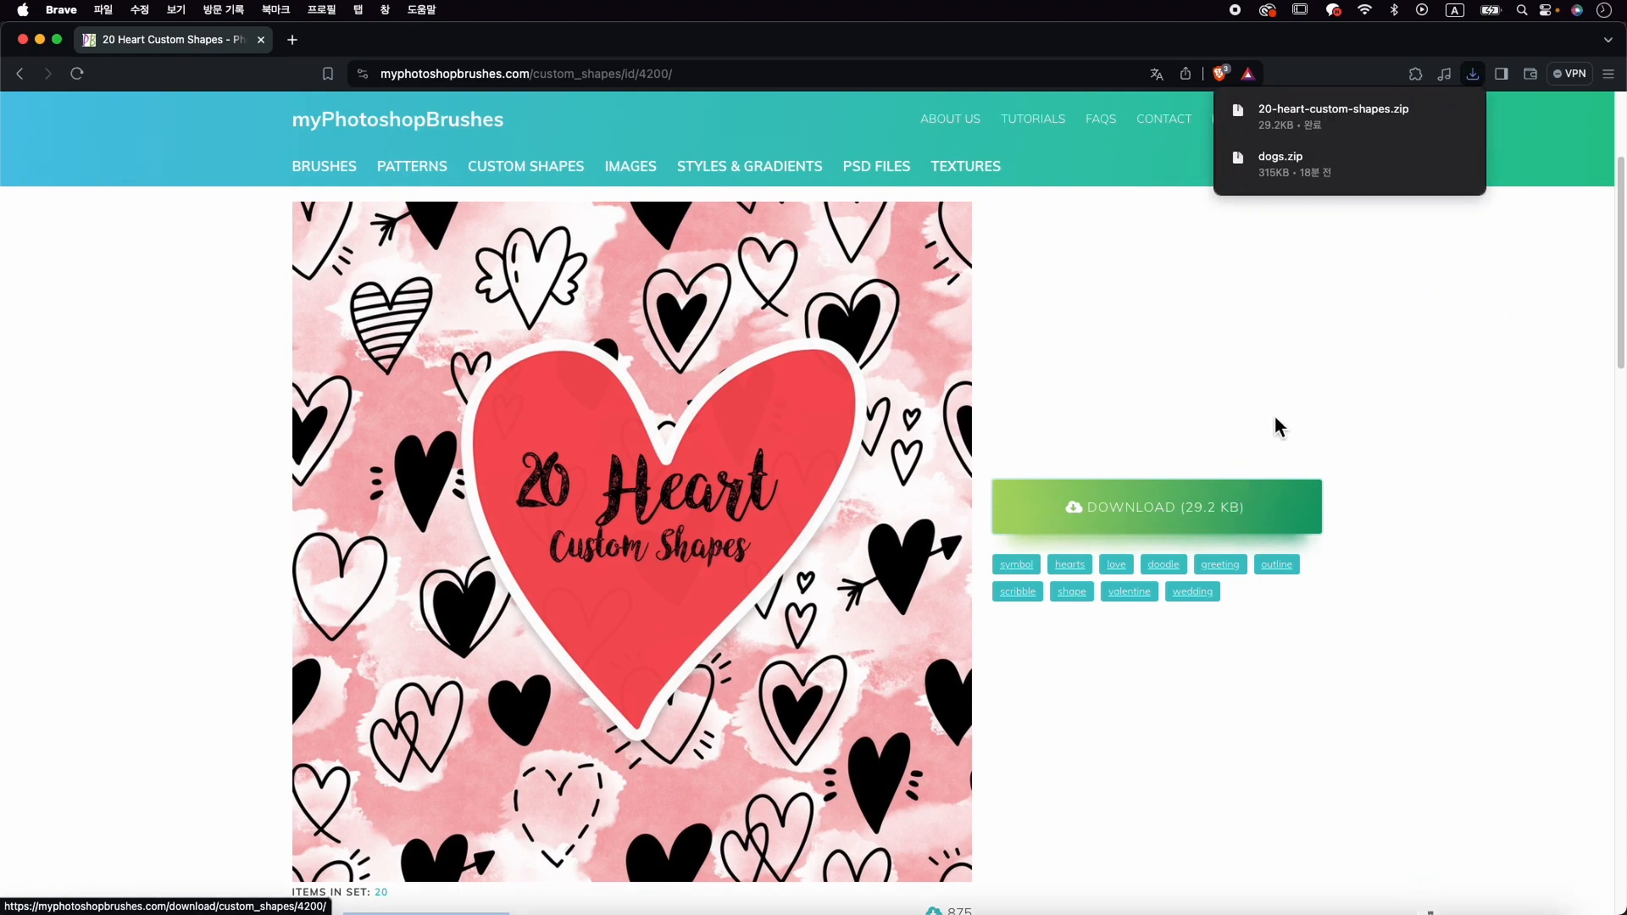
Step: Show the downloaded 20-heart-custom-shapes.zip in Finder, extract it, and open the nested folder to its shape file
mouse_move(1411, 126)
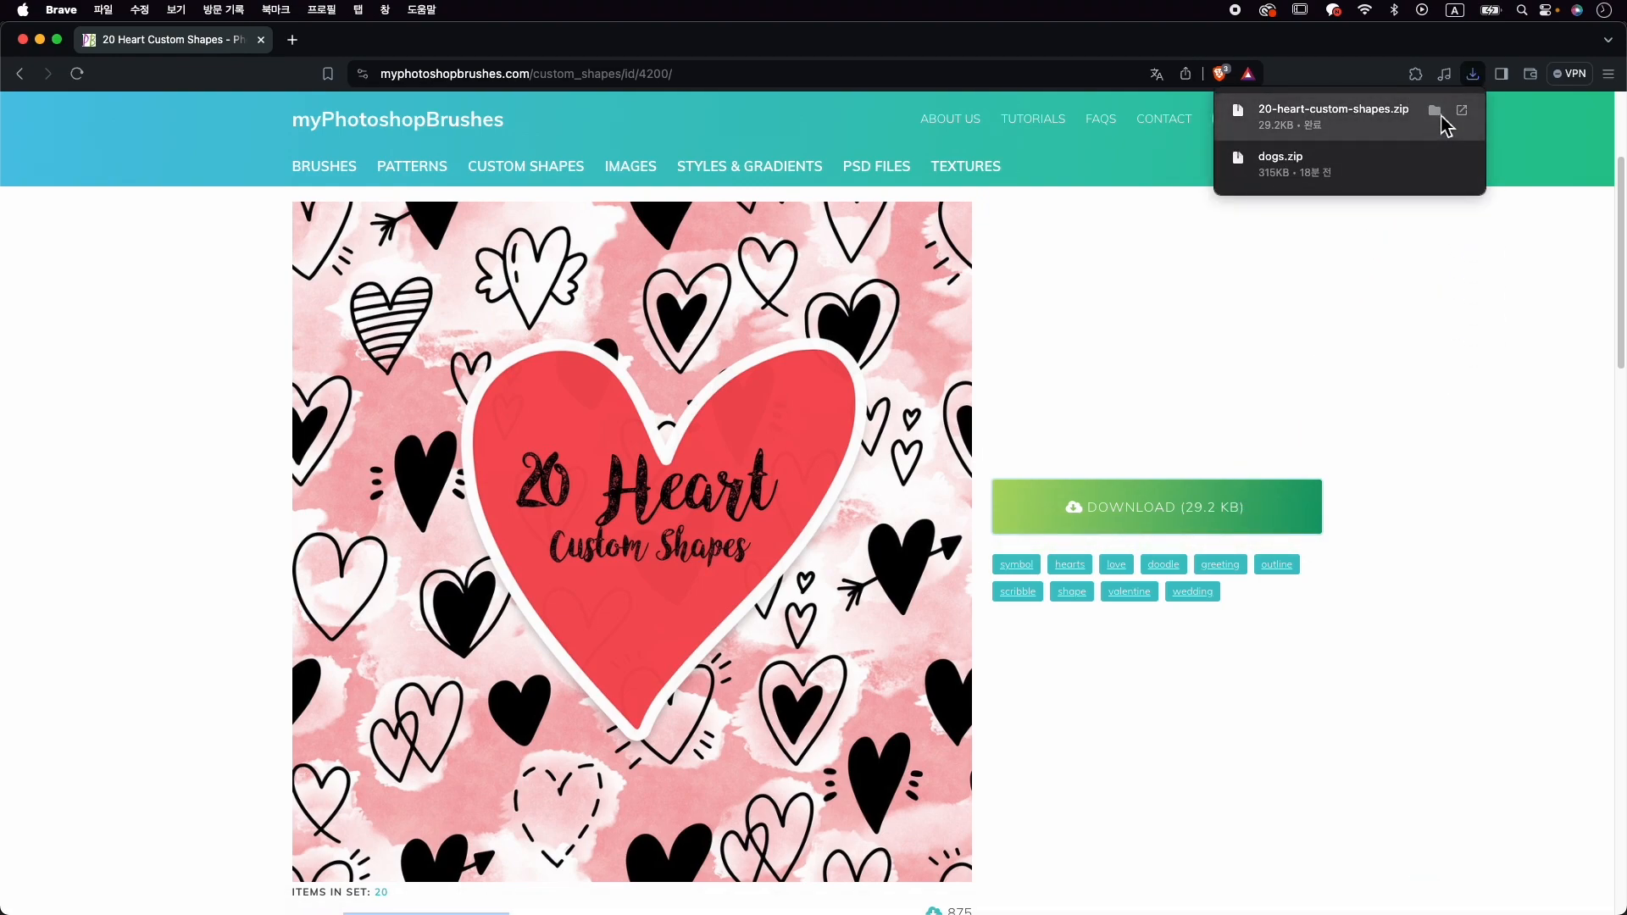
left_click(1437, 112)
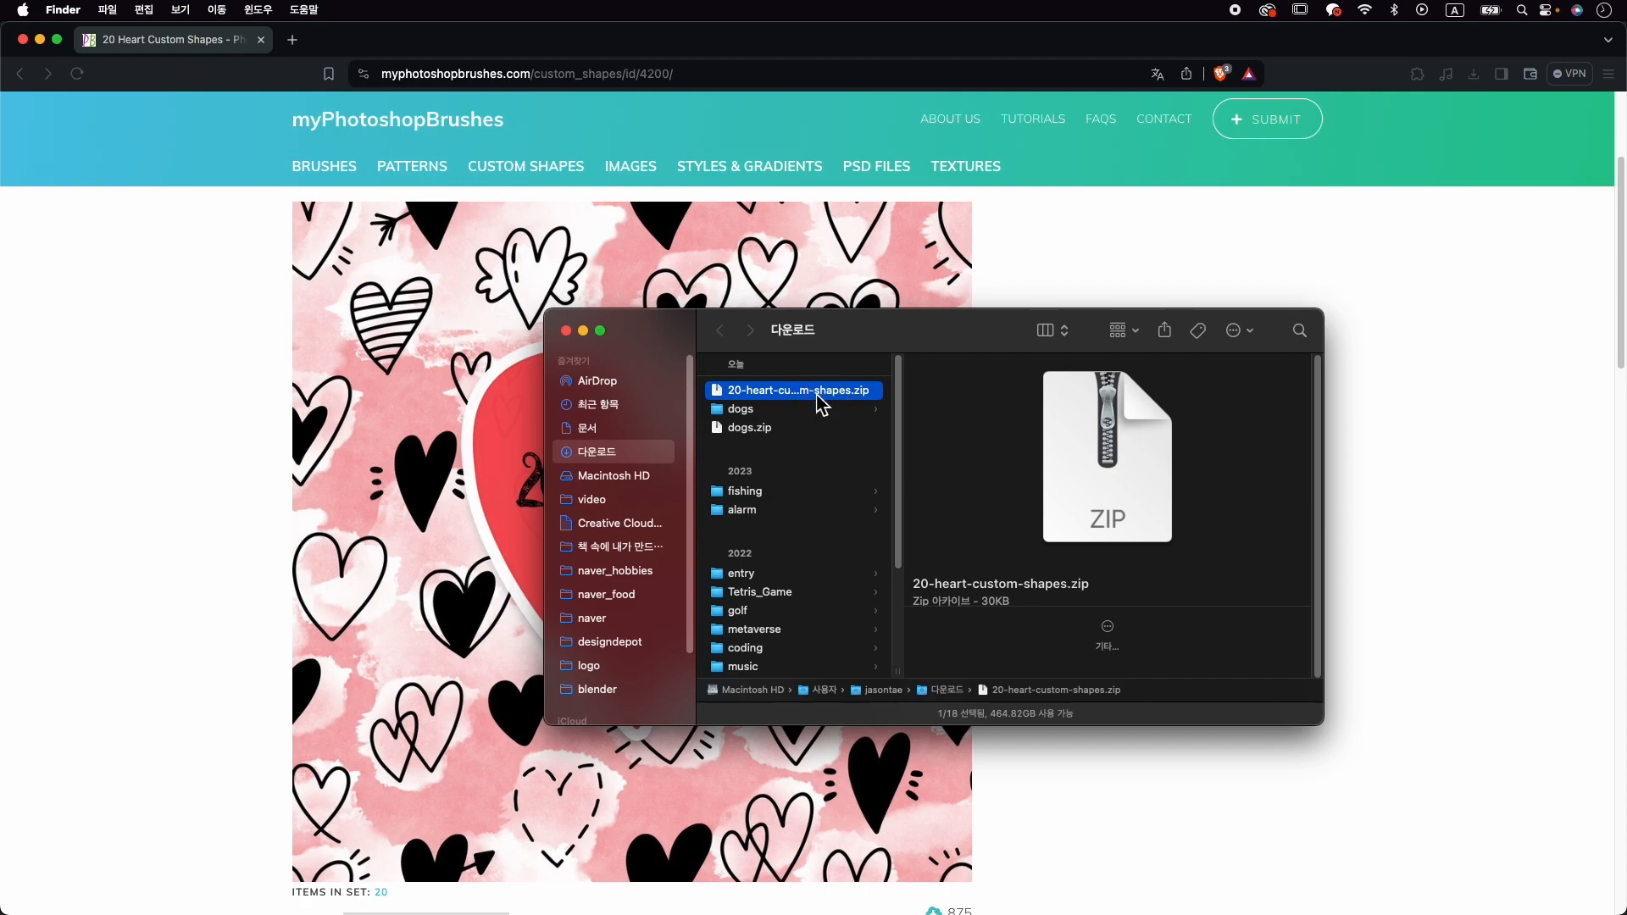
right_click(822, 405)
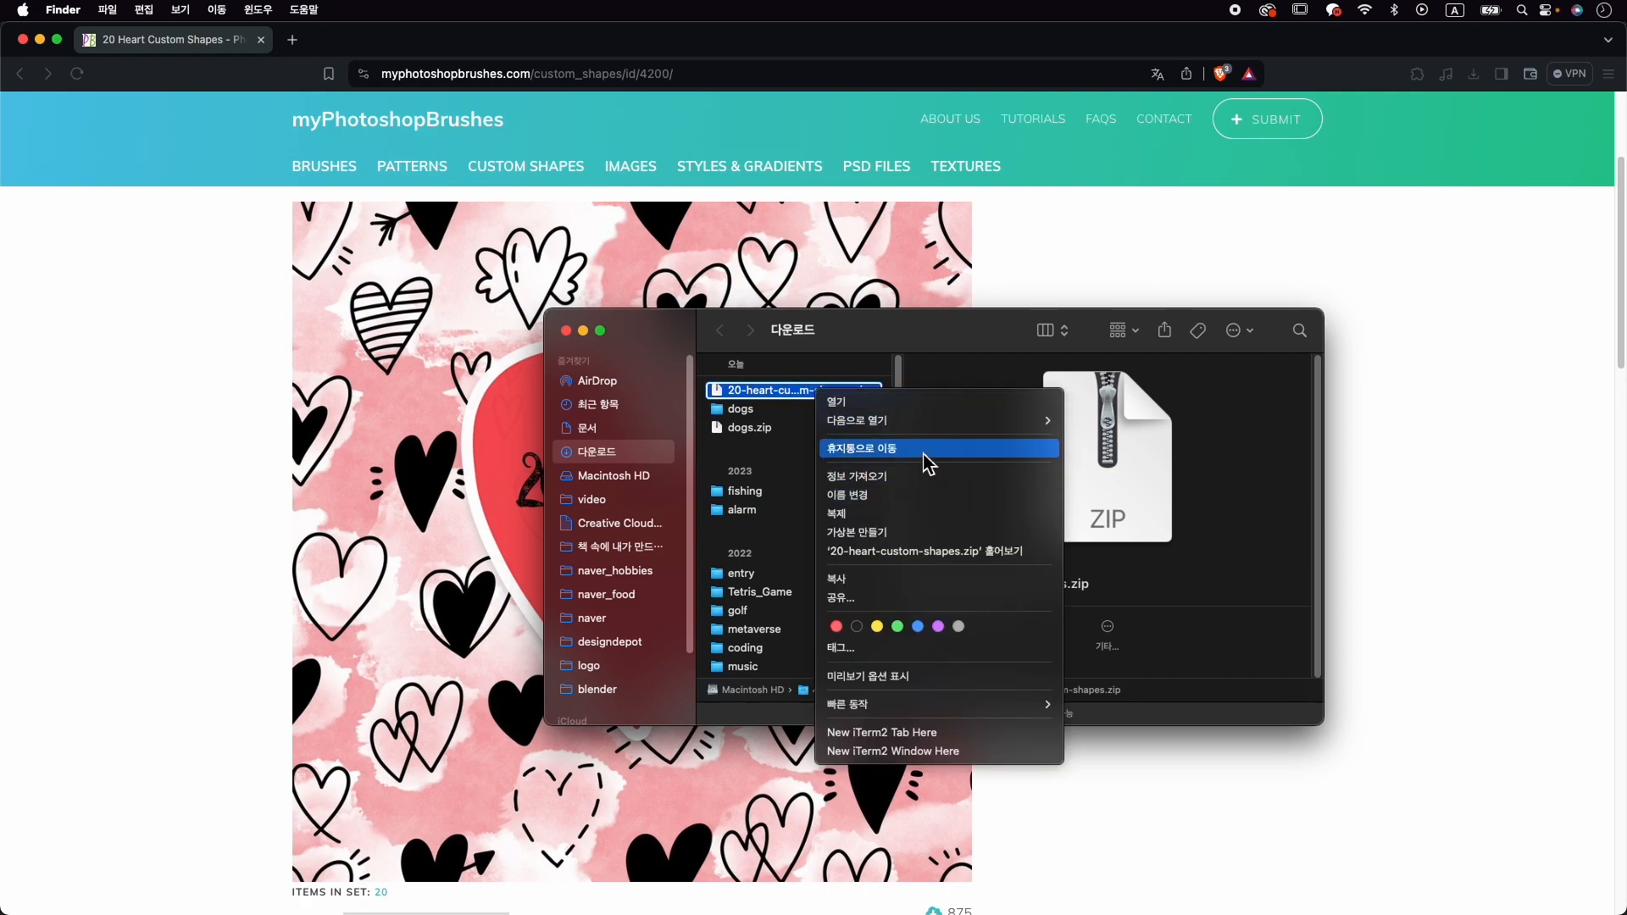
left_click(777, 399)
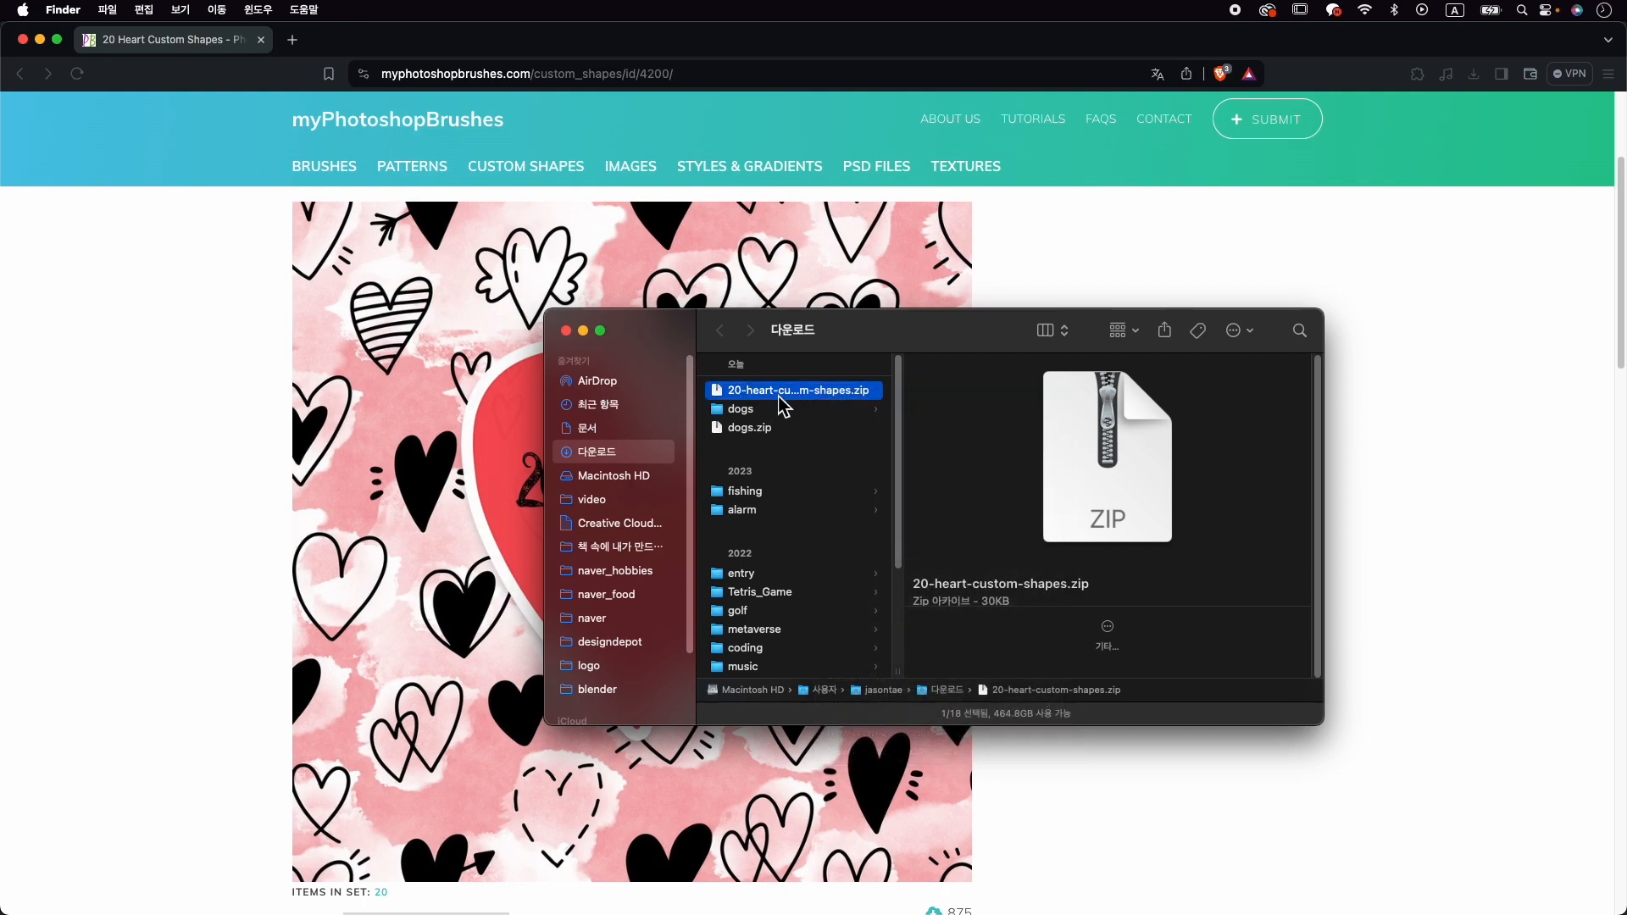
left_click(830, 410)
left_click(828, 388)
double_click(828, 391)
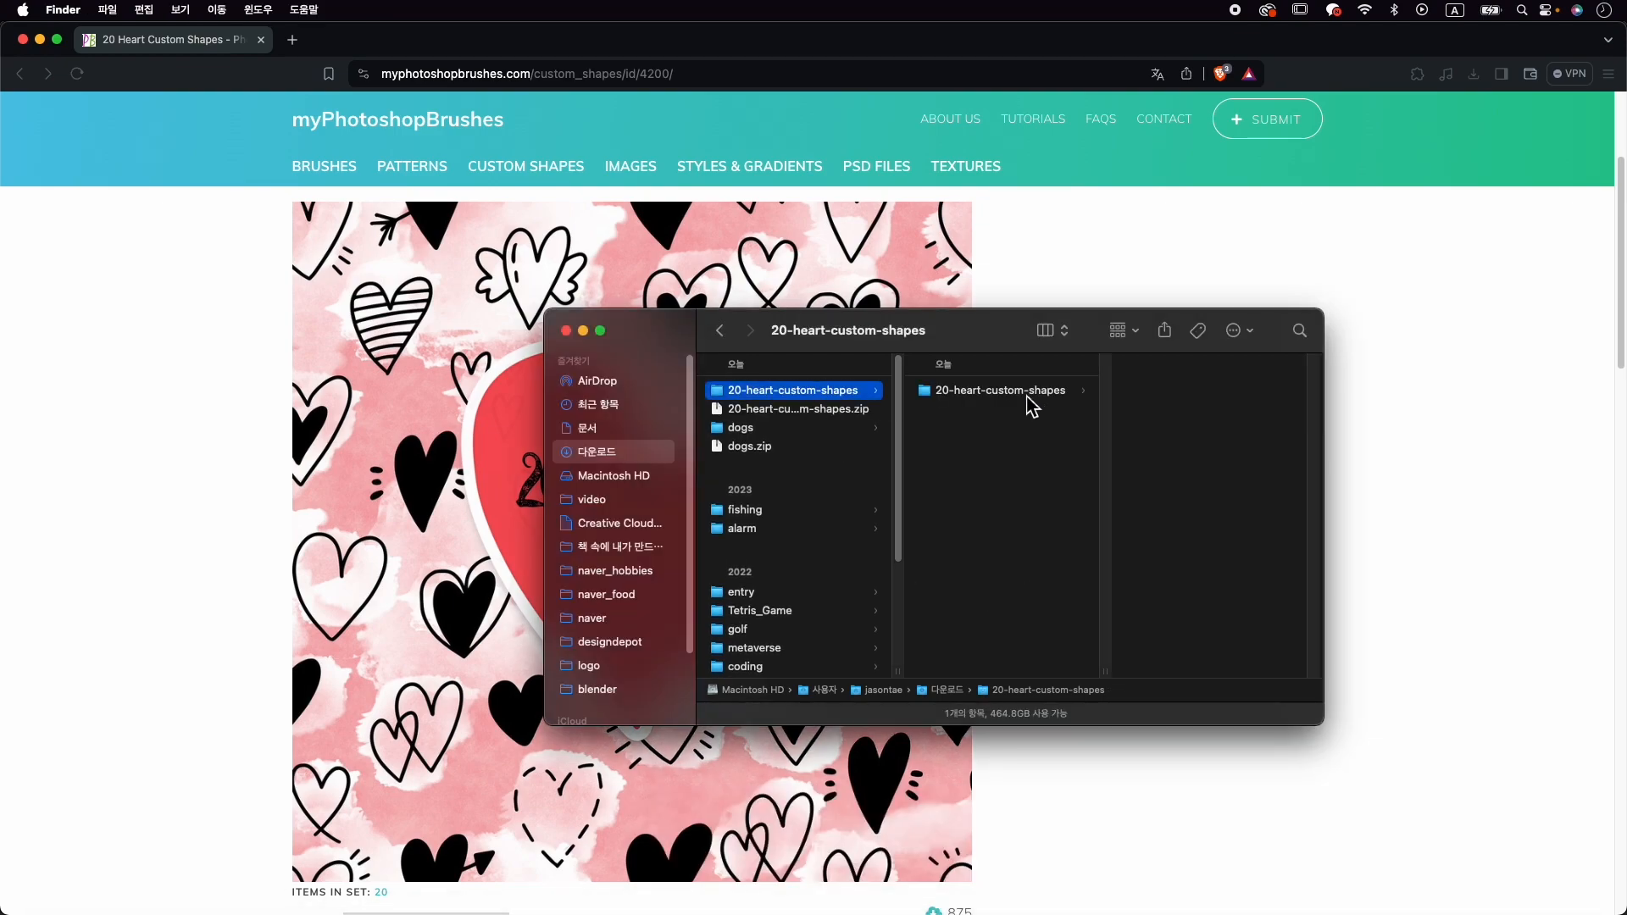
left_click(1028, 396)
left_click(1221, 399)
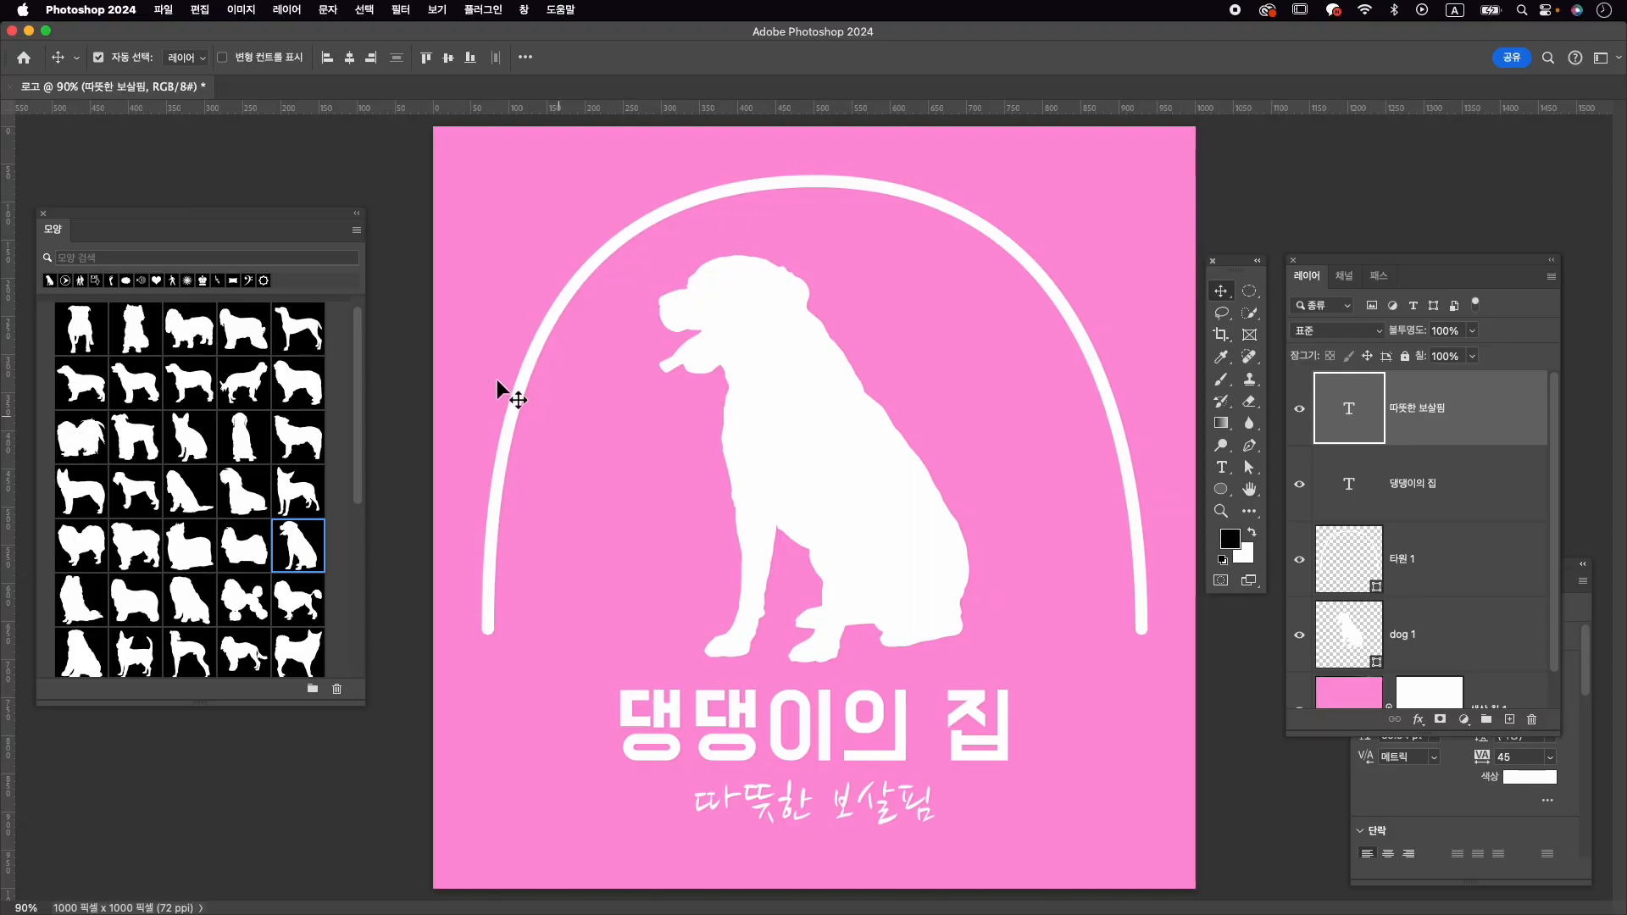
Step: Switch back to Photoshop, collapse the dogs shape group, and import 20-heart-custom-shapes.csh from the downloads folder
scroll(360, 415, "up", 2)
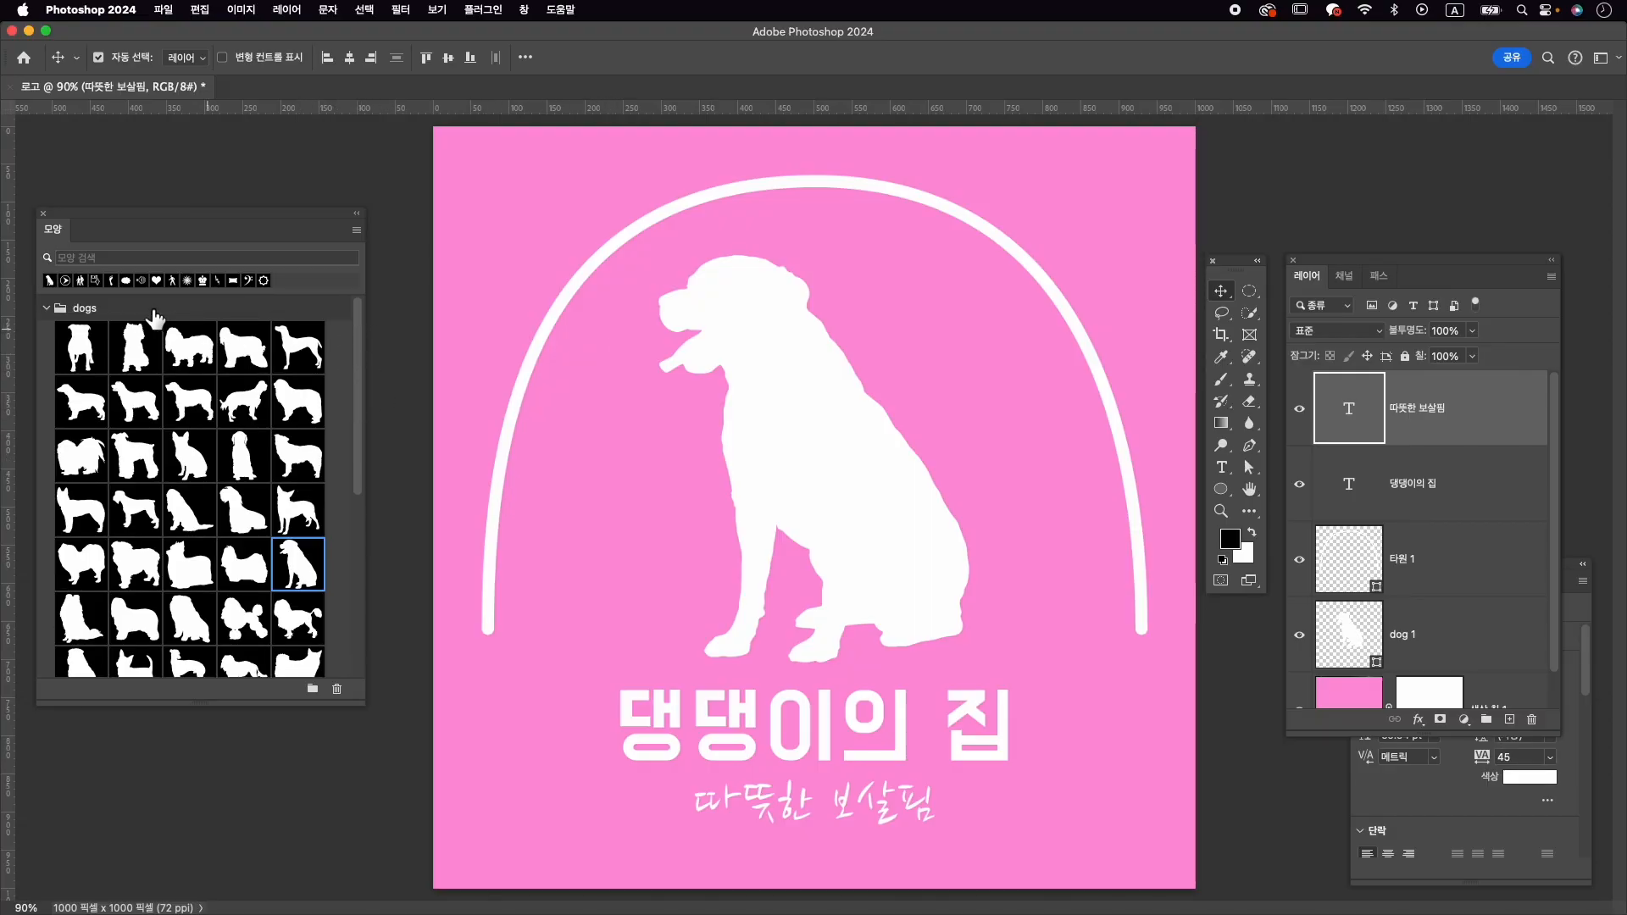
left_click(49, 310)
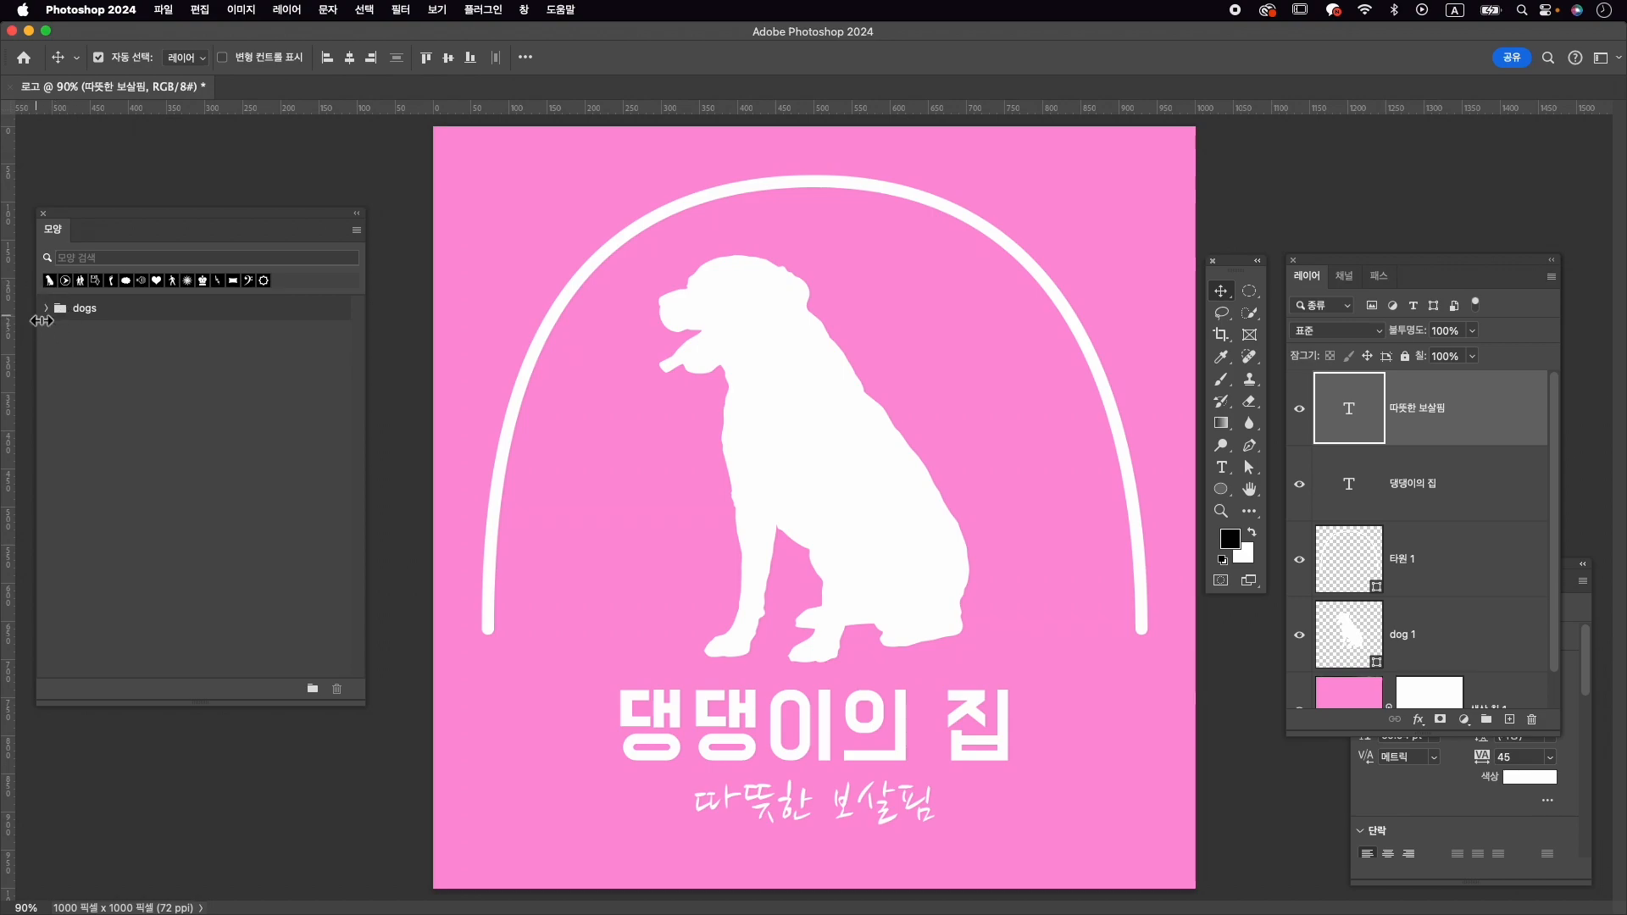
left_click(359, 232)
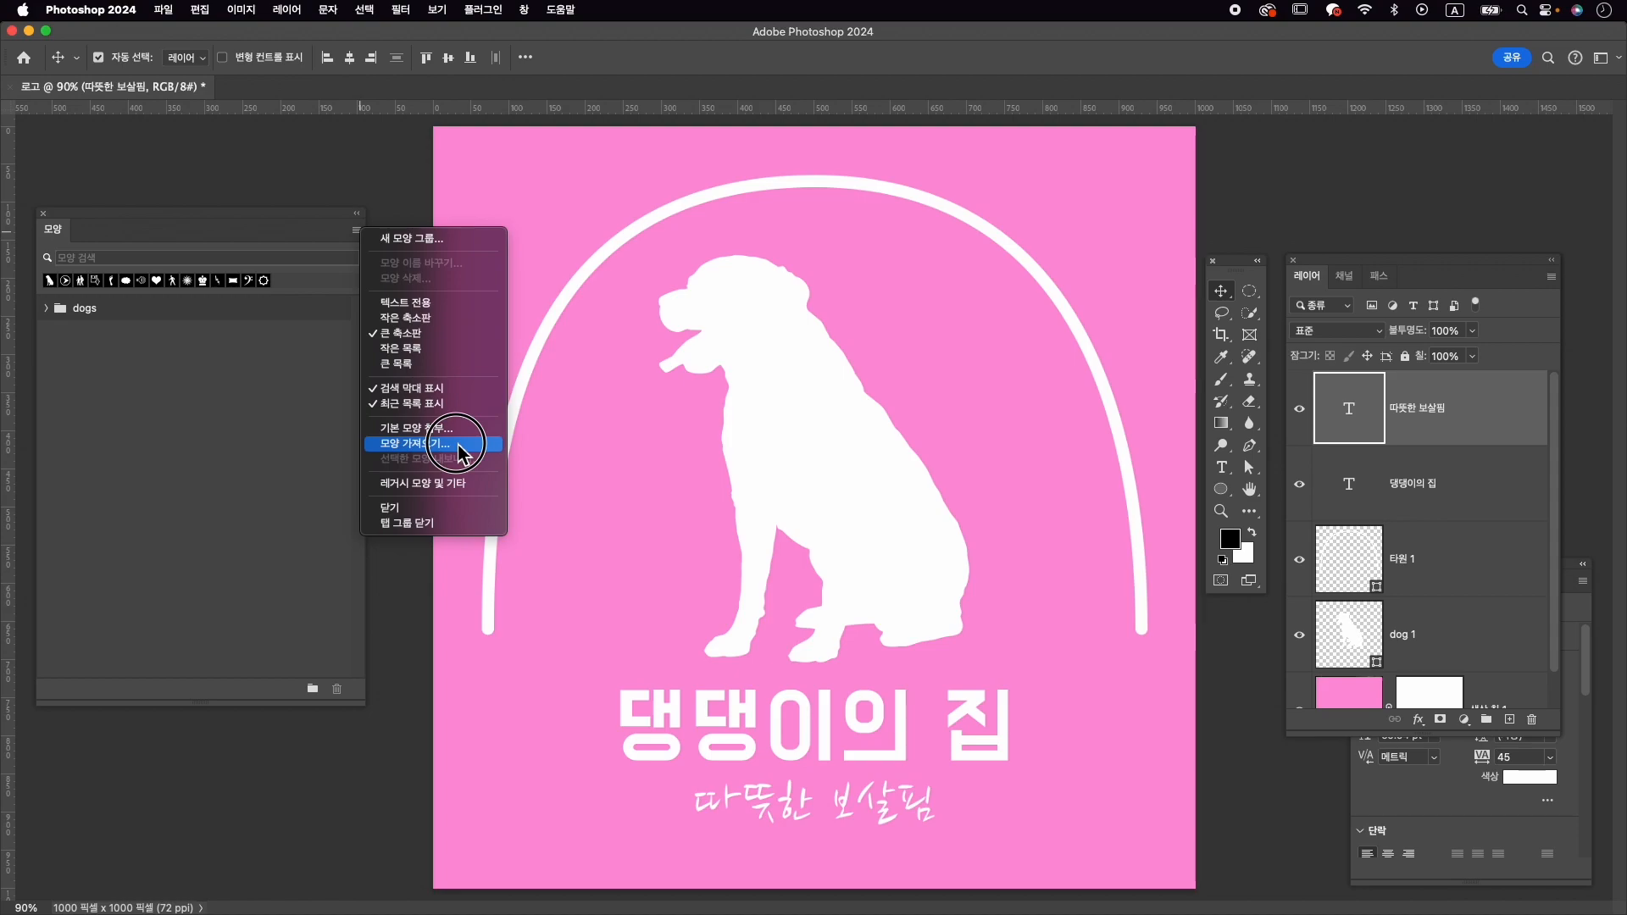
left_click(462, 444)
left_click(707, 383)
left_click(910, 383)
left_click(1075, 389)
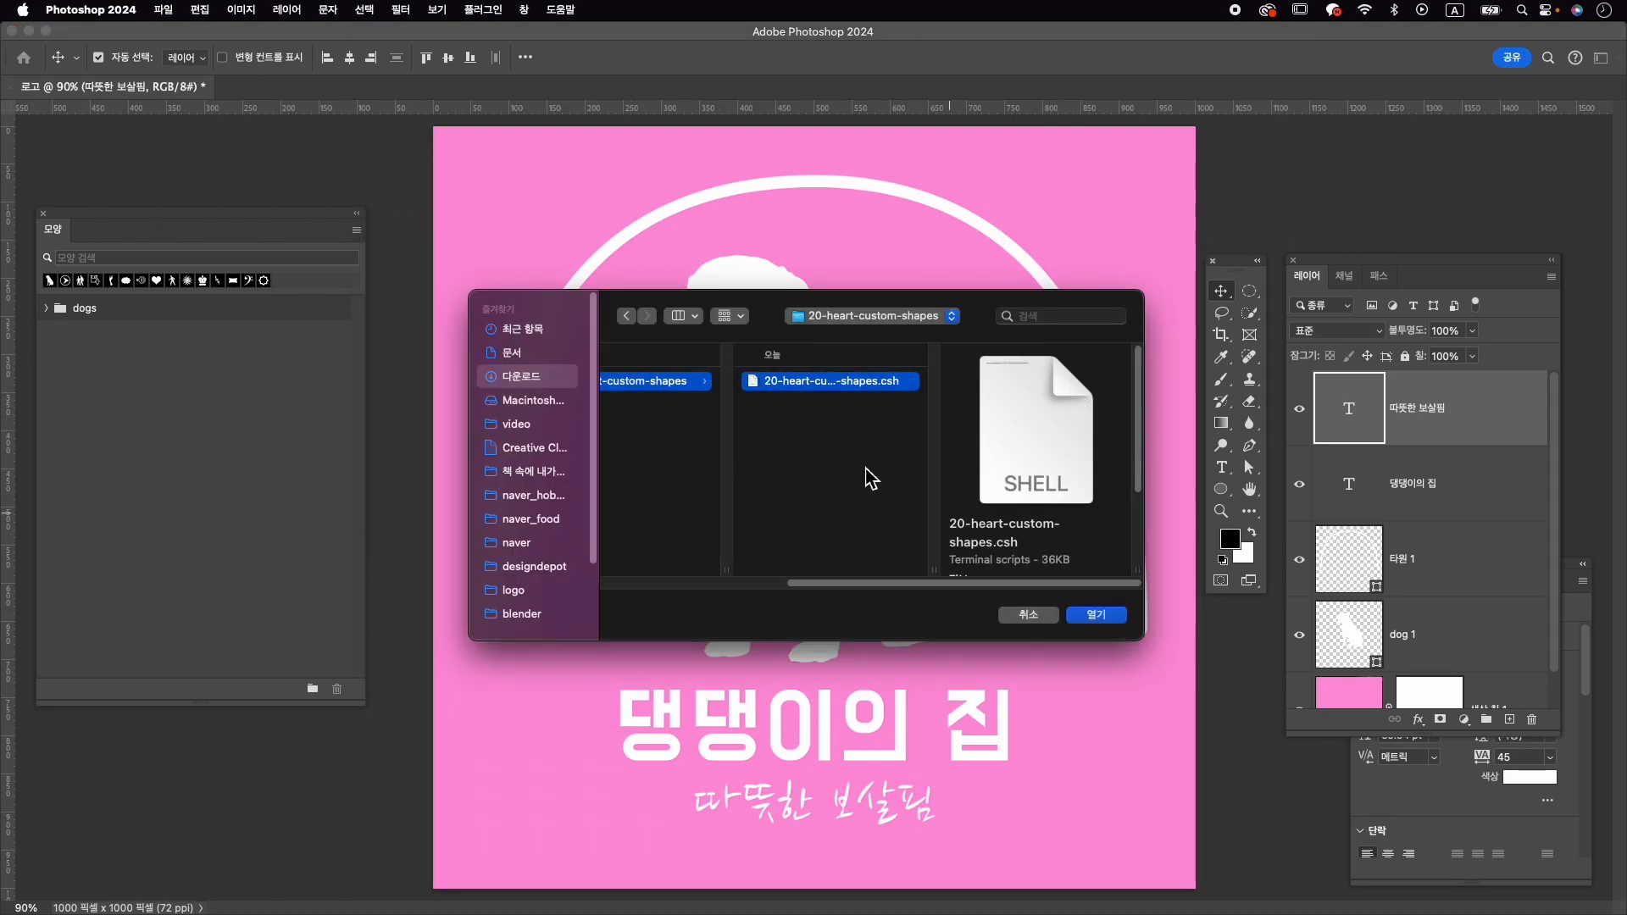
left_click(1101, 623)
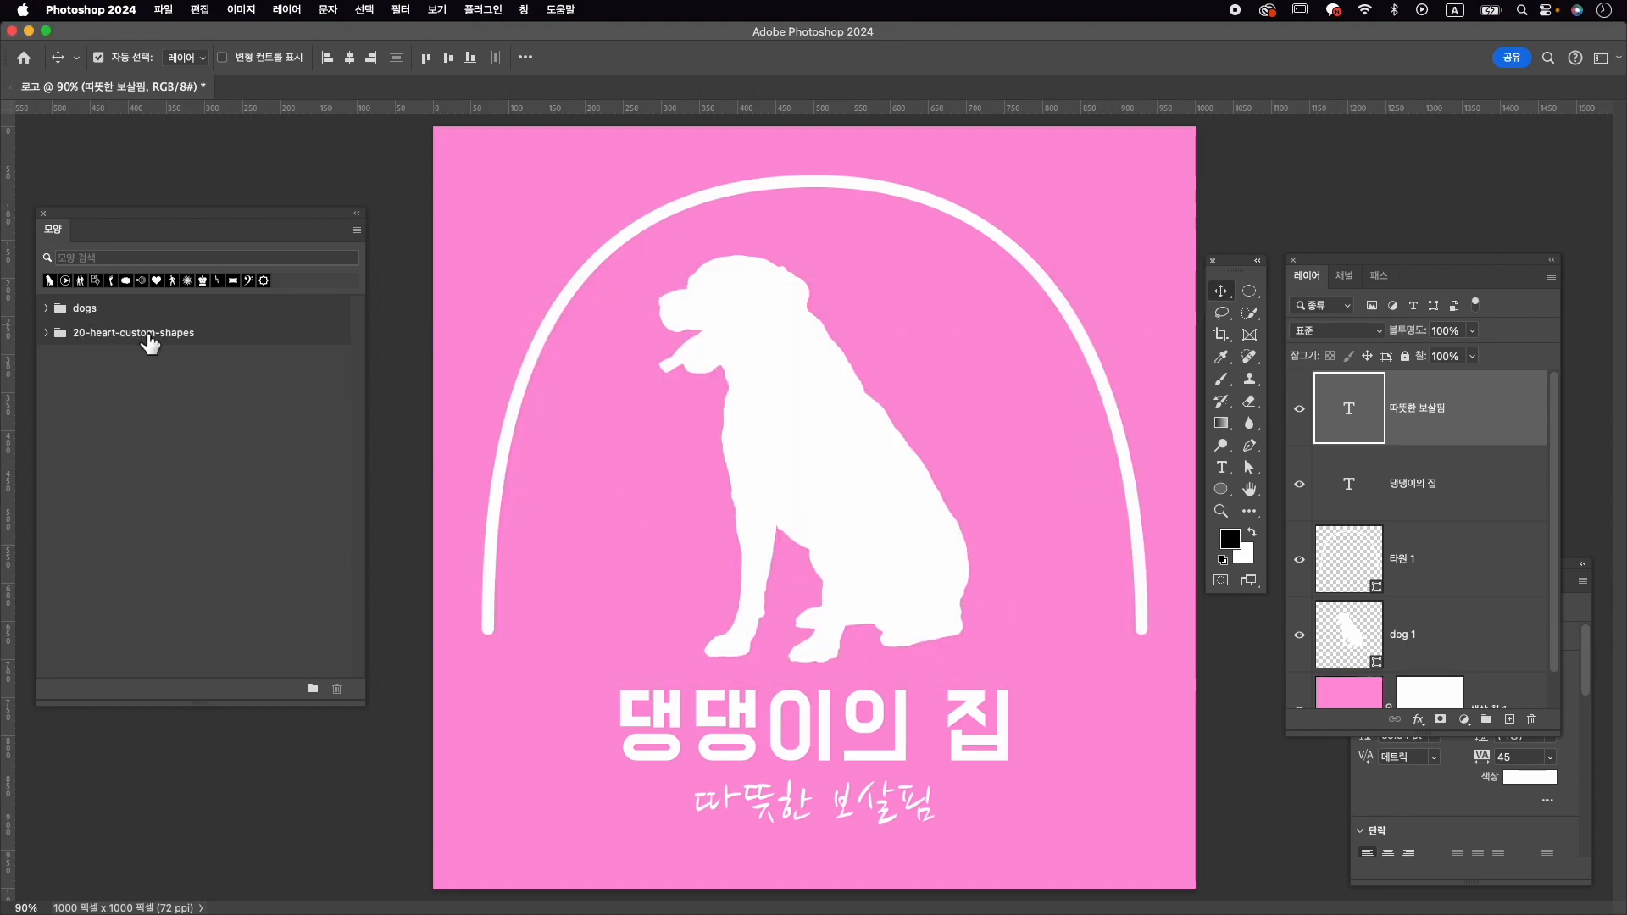
Step: Draw the outlined heart with radiating lines from the 20-heart-custom-shapes group beside the dog's head, using the Custom Shape tool
left_click(46, 333)
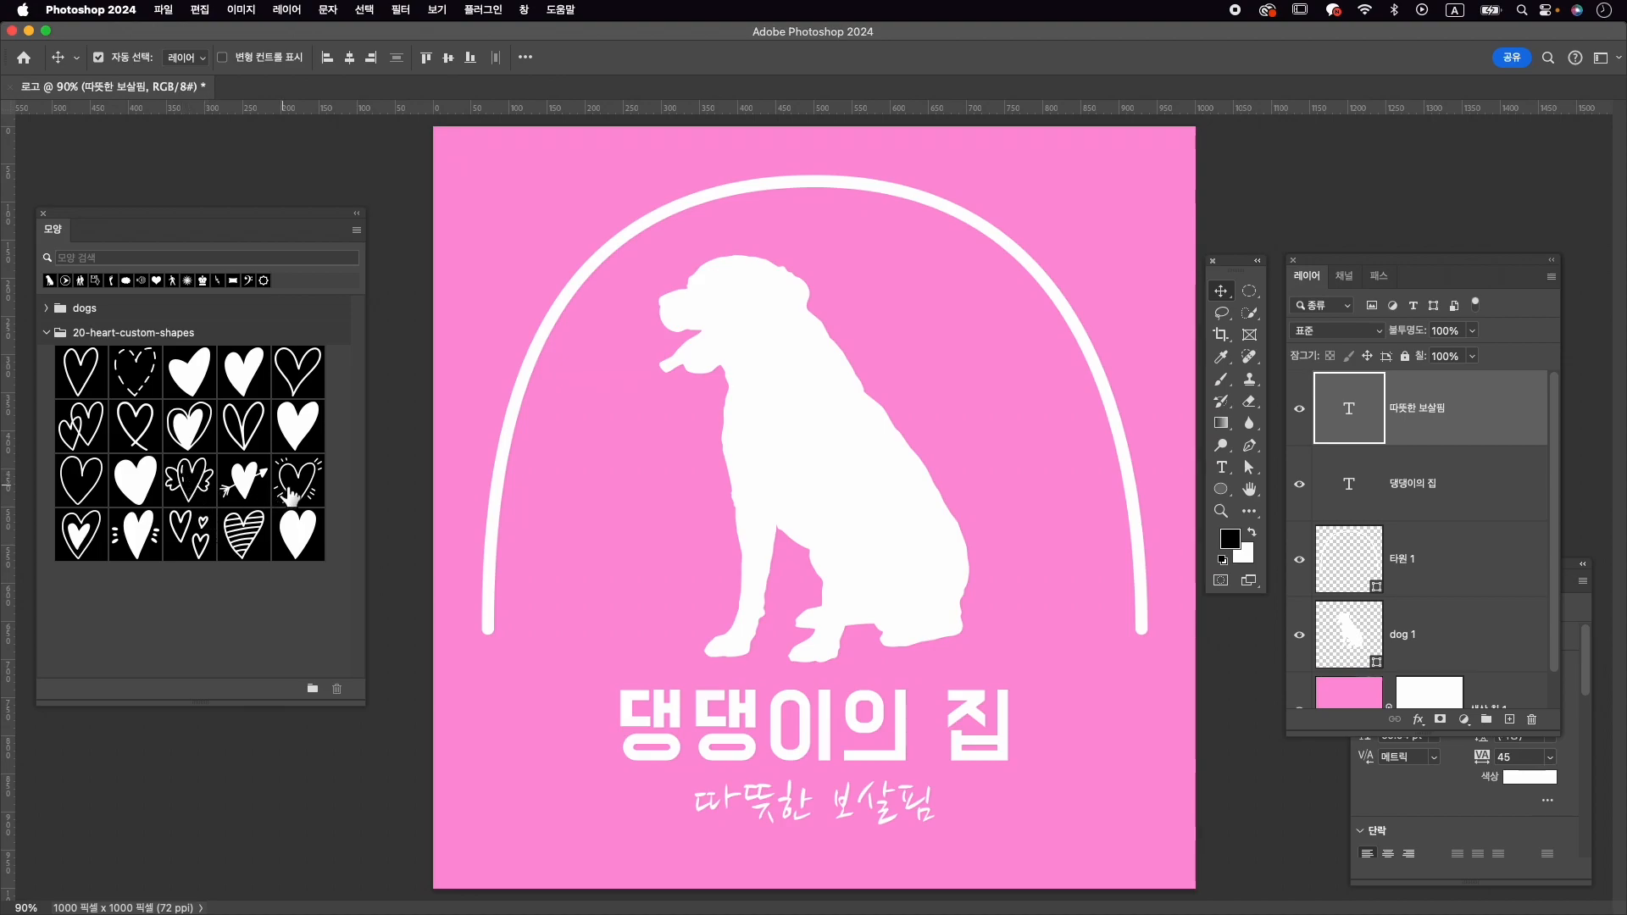
left_click(305, 493)
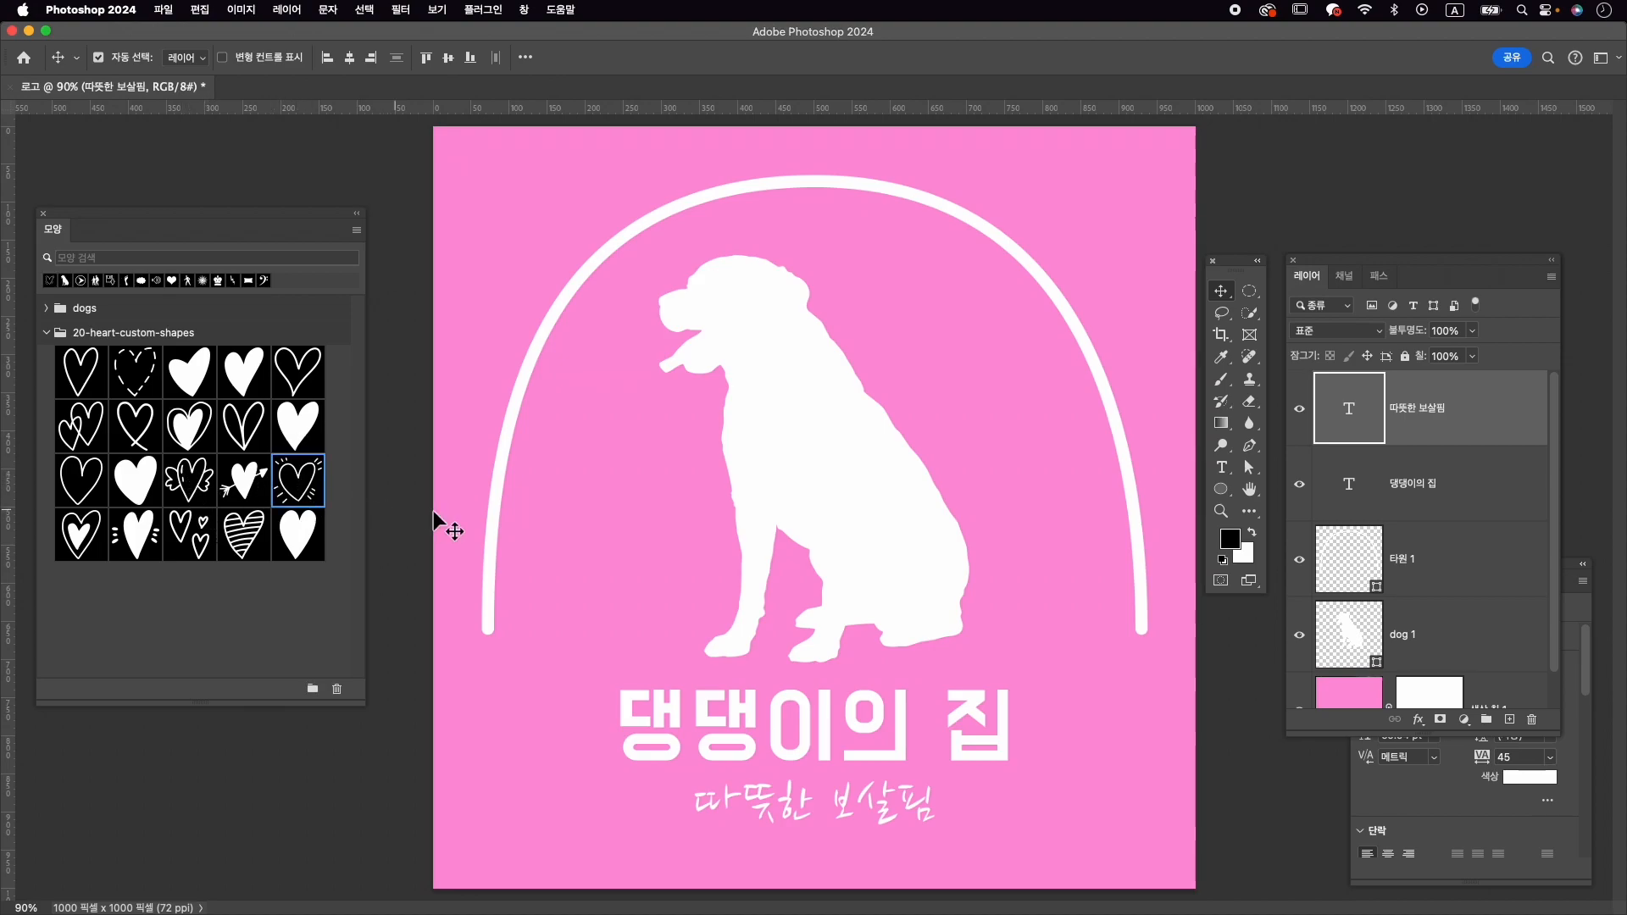
left_click(1220, 489)
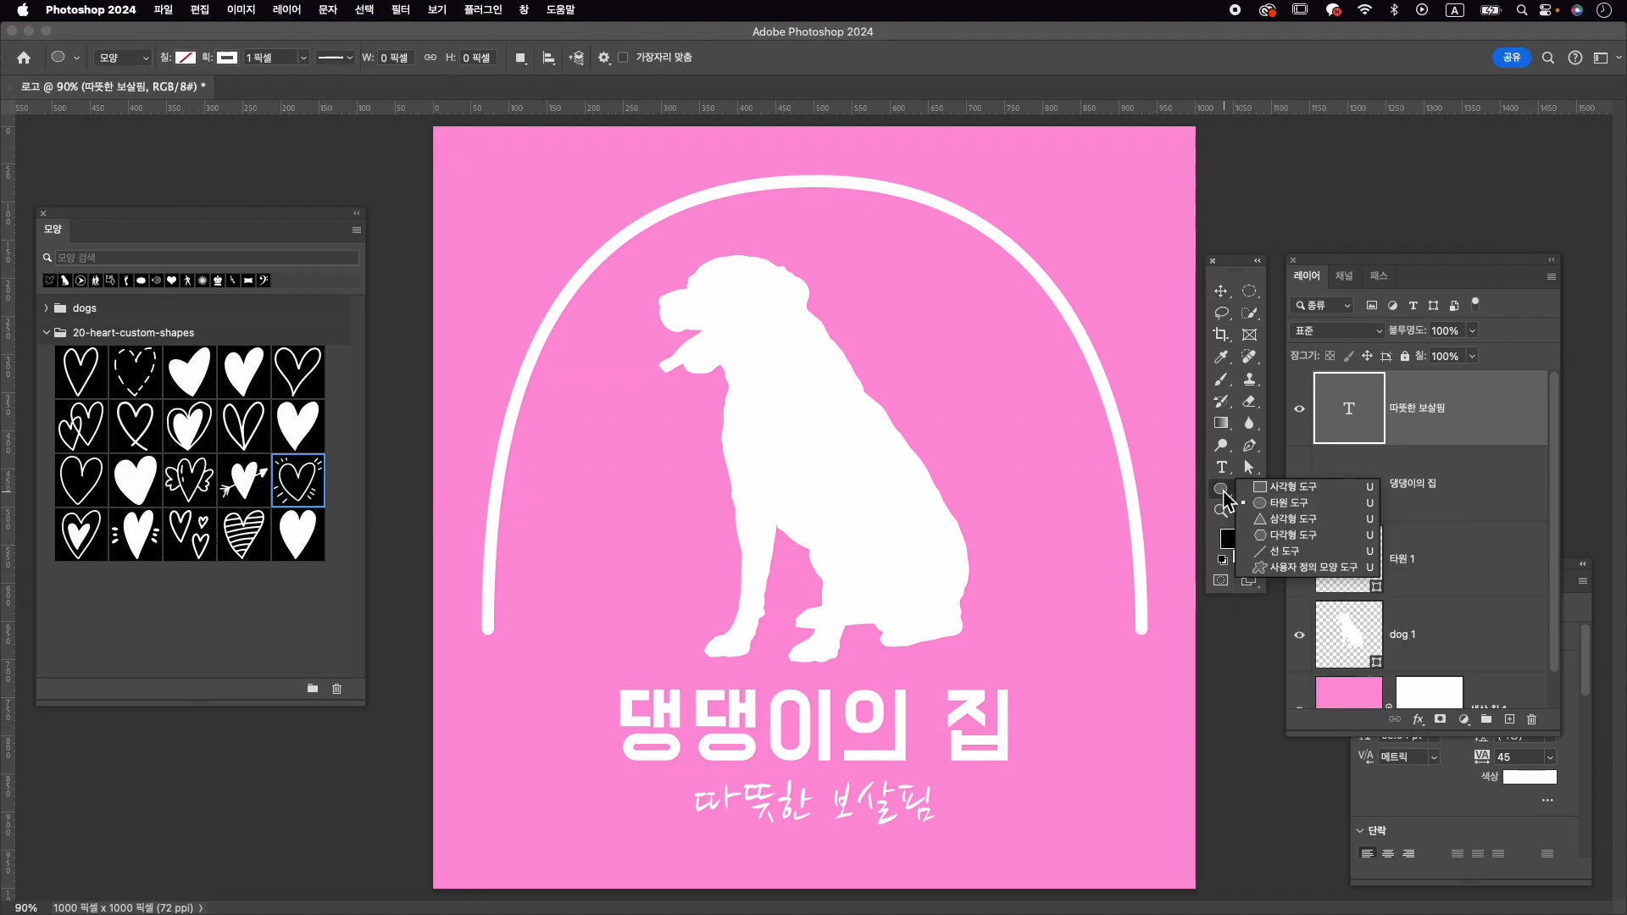
left_click(1303, 567)
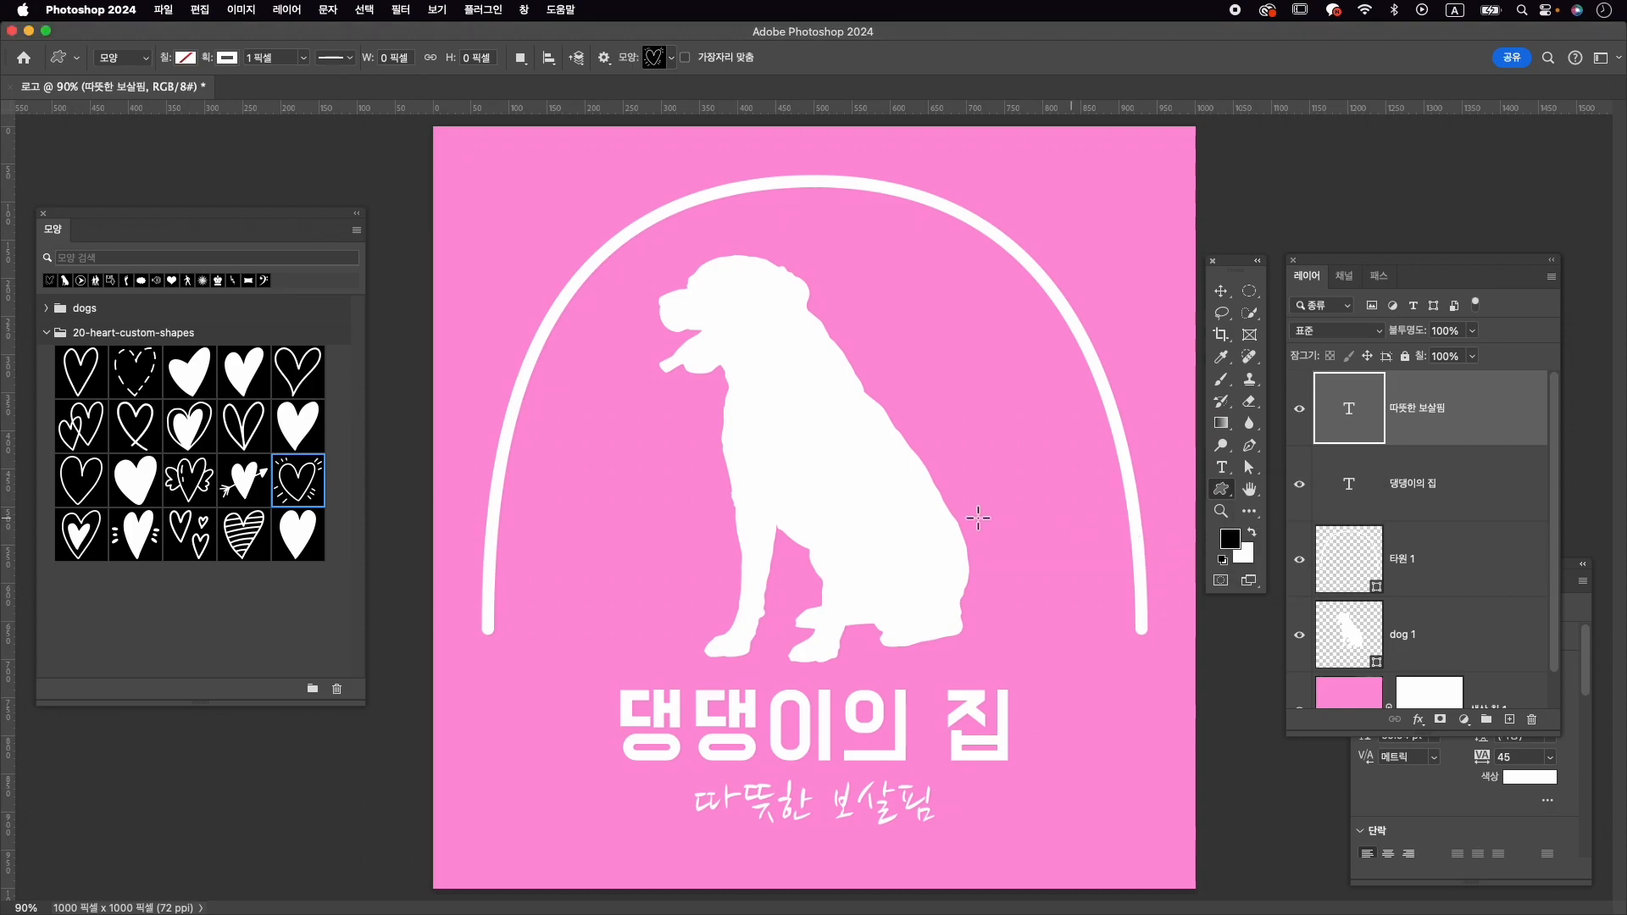
left_click_drag(930, 284, 1087, 431)
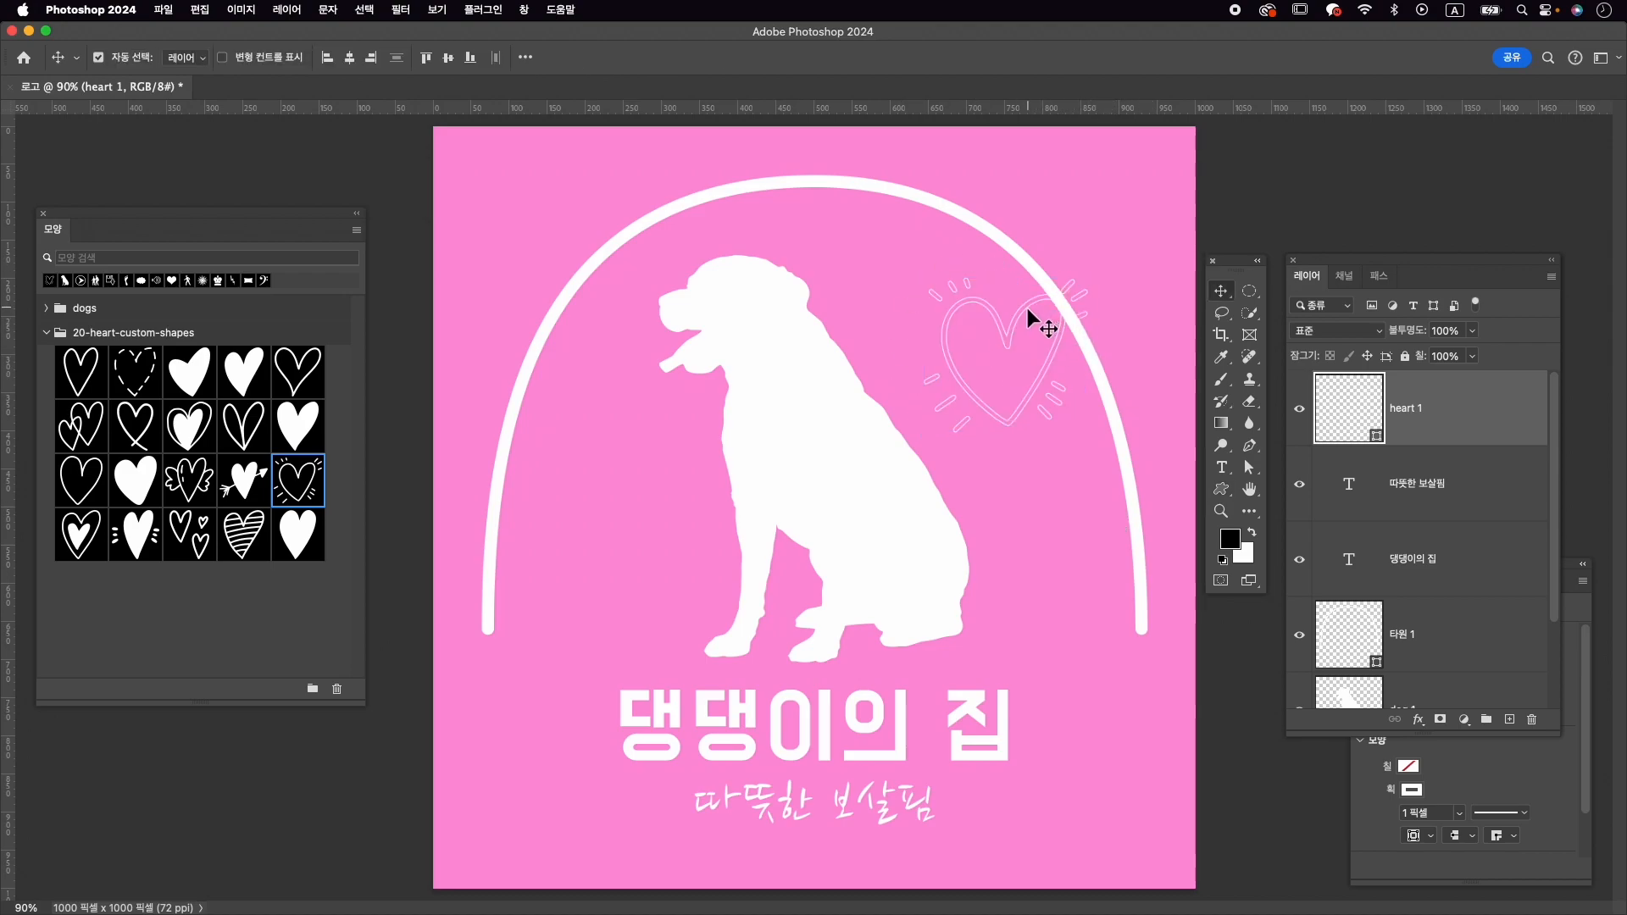
Step: Move the heart closer to the dog's head, scale it to about 85%, and rotate it about 11° clockwise
key("super+t")
left_click_drag(1030, 314, 975, 287)
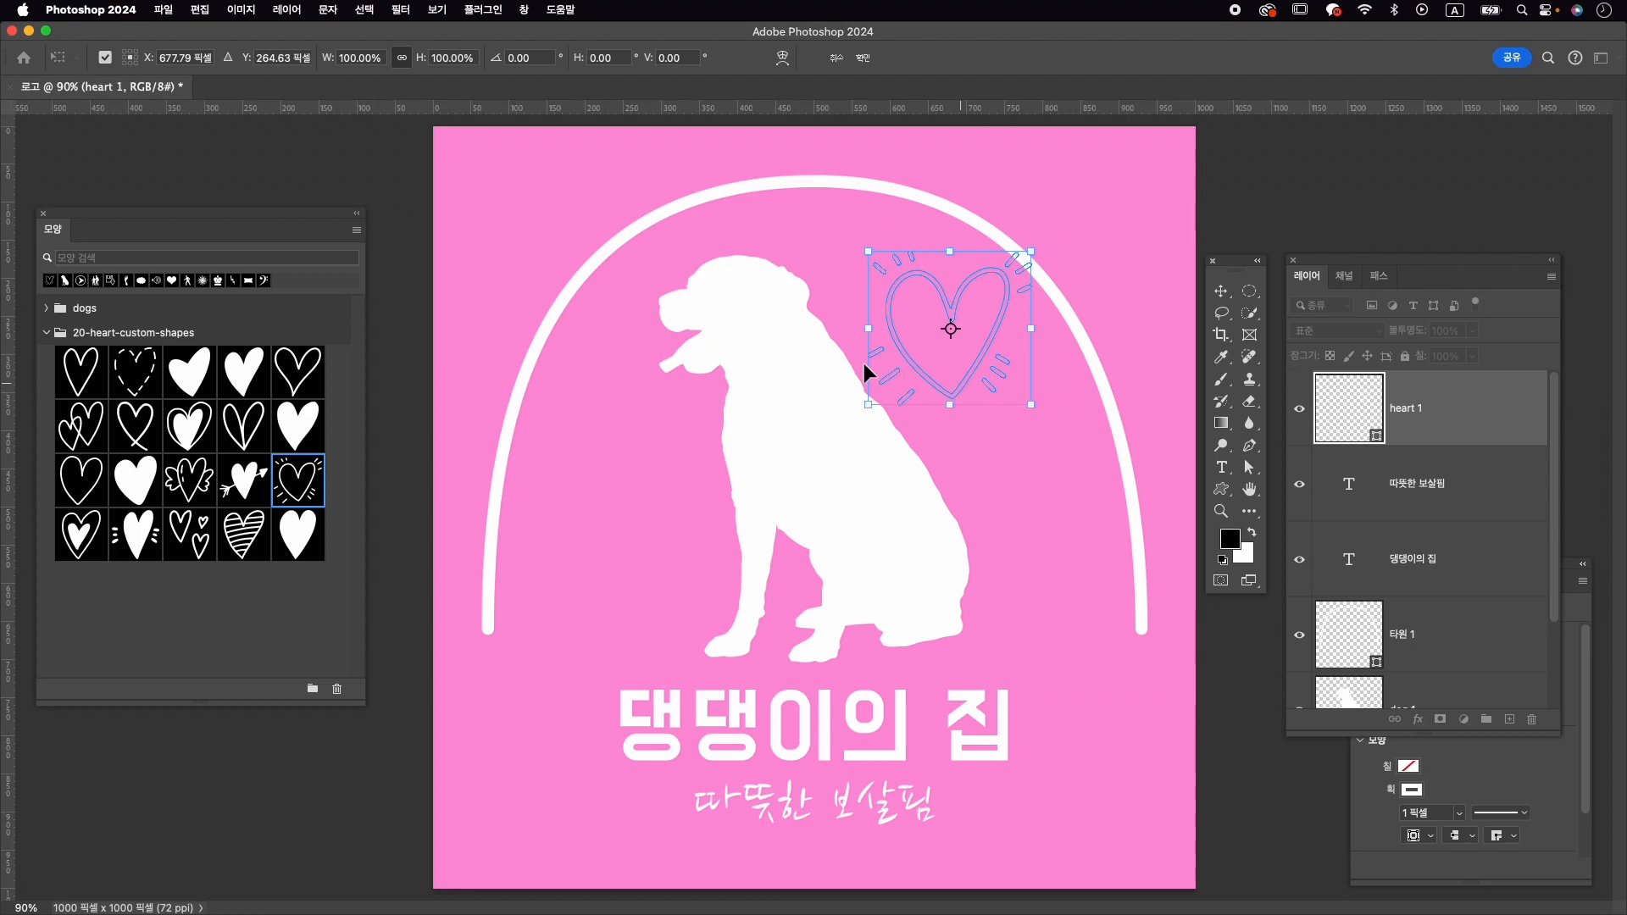
left_click_drag(1059, 229, 976, 315)
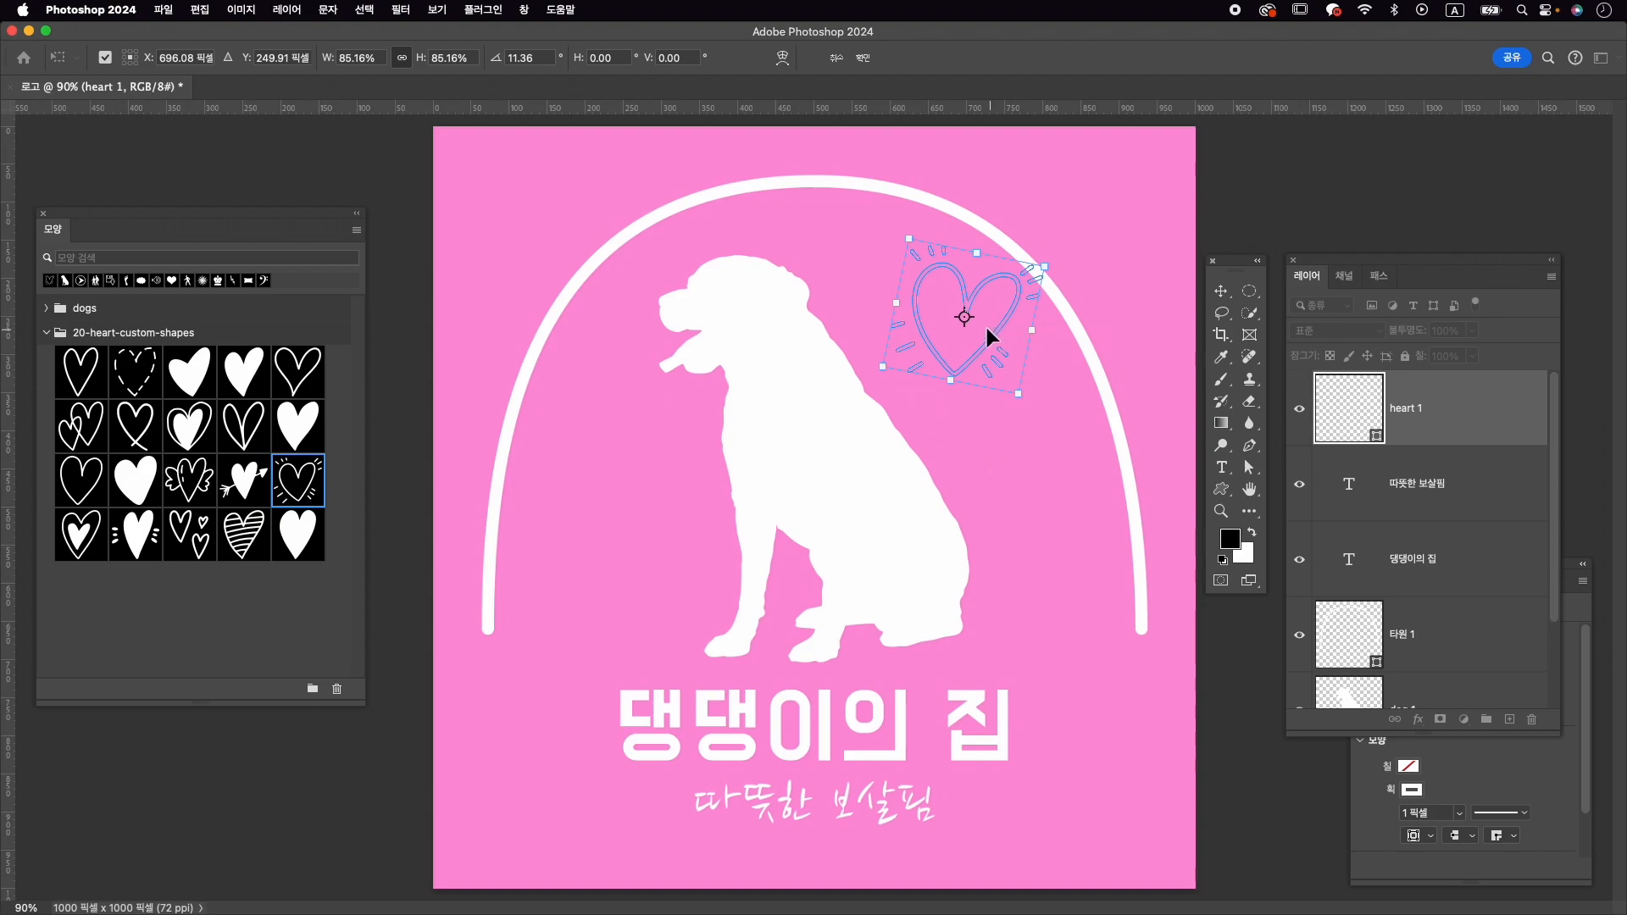
key("Return")
Step: Delete the innermost of the three short rays above the heart's left lobe using the Direct Selection tool
key("a")
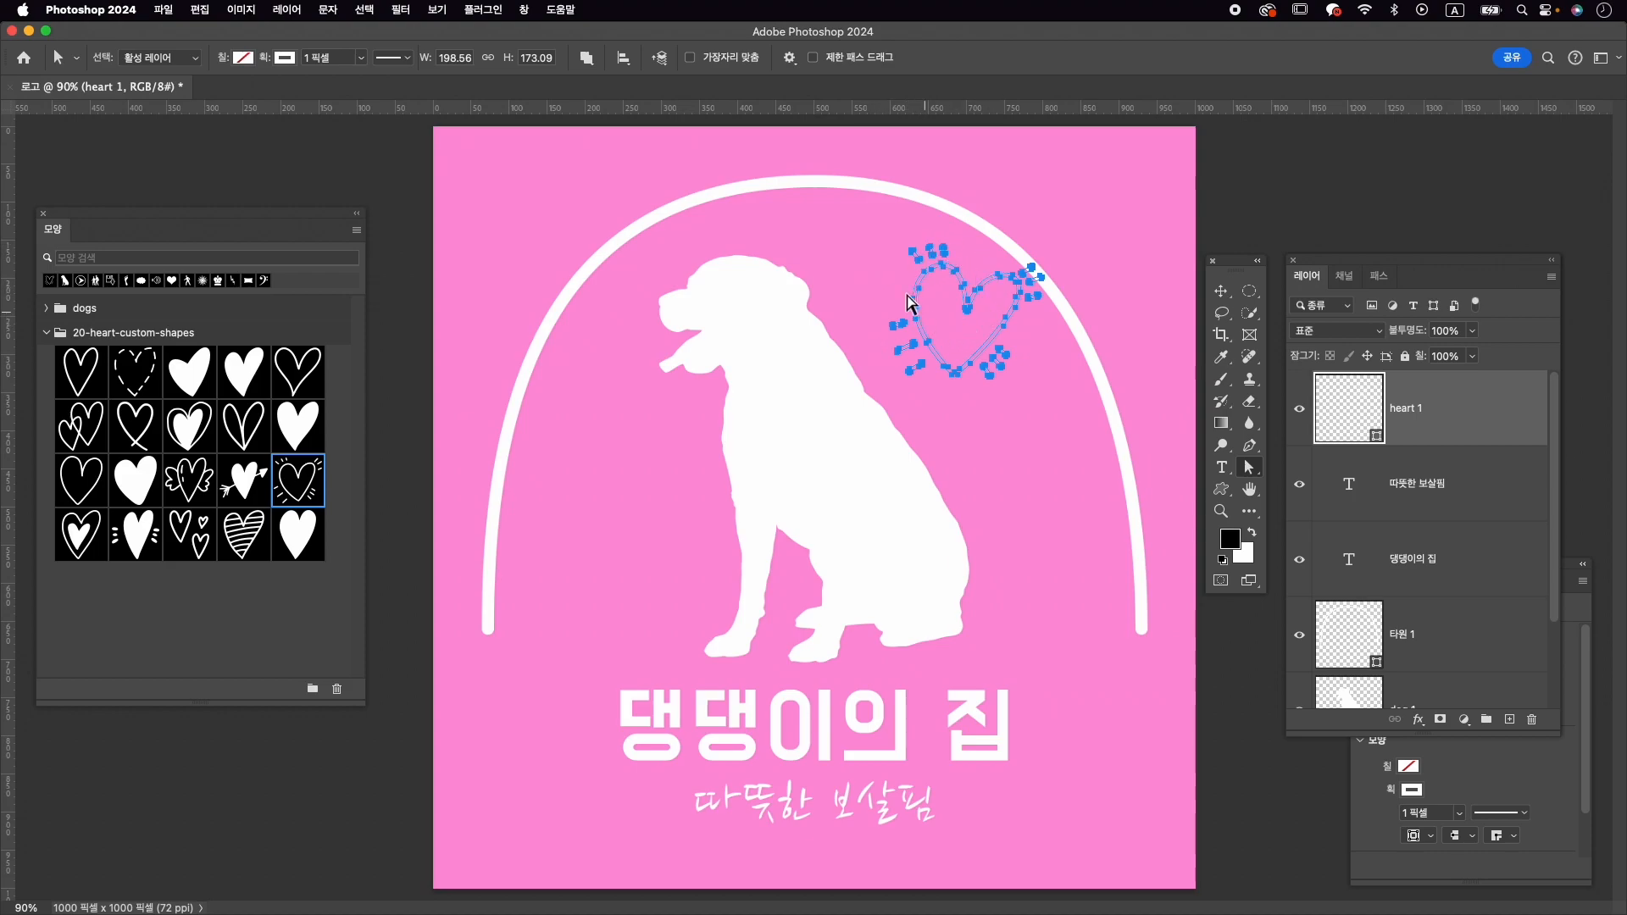
scroll(973, 282, "up", 2)
scroll(973, 283, "up", 5)
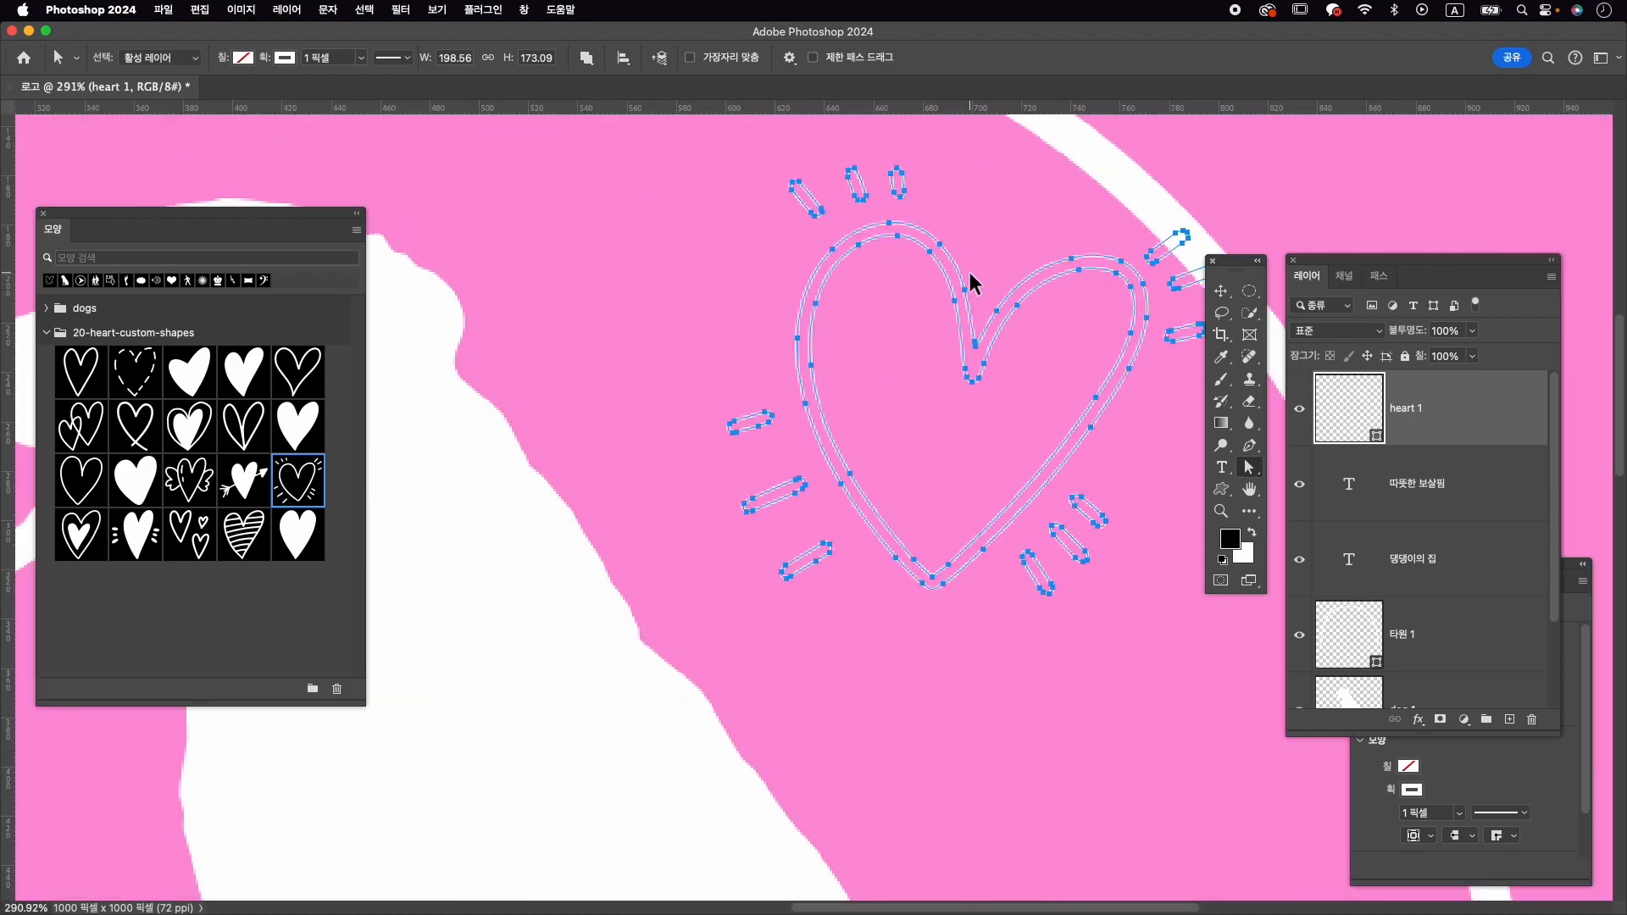
left_click(901, 138)
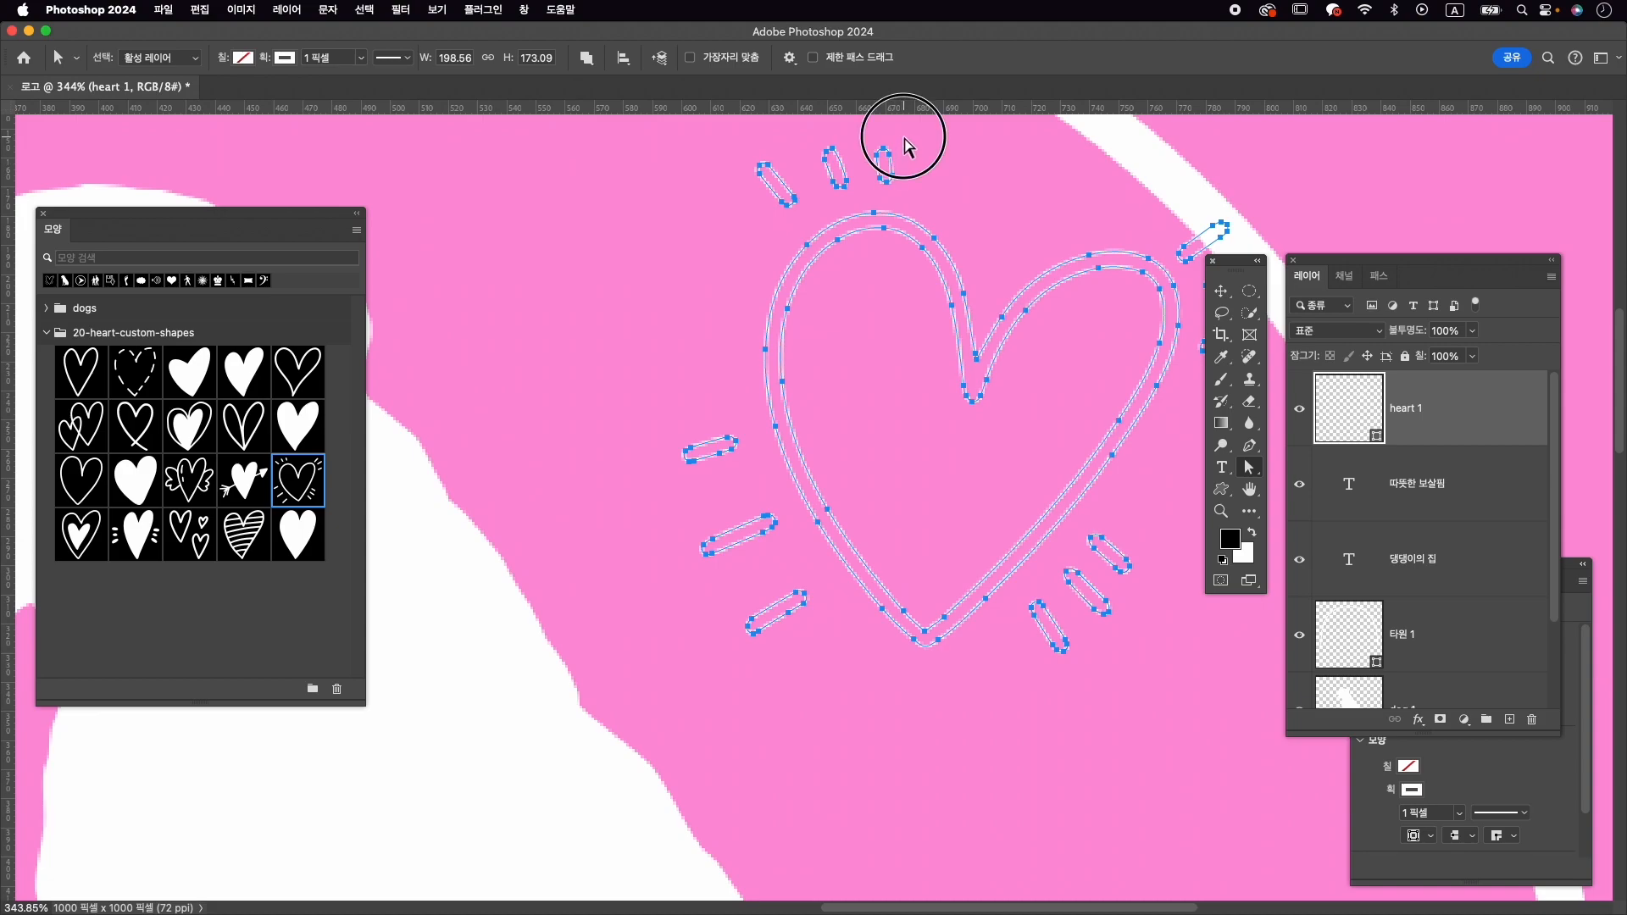
left_click_drag(864, 134, 911, 204)
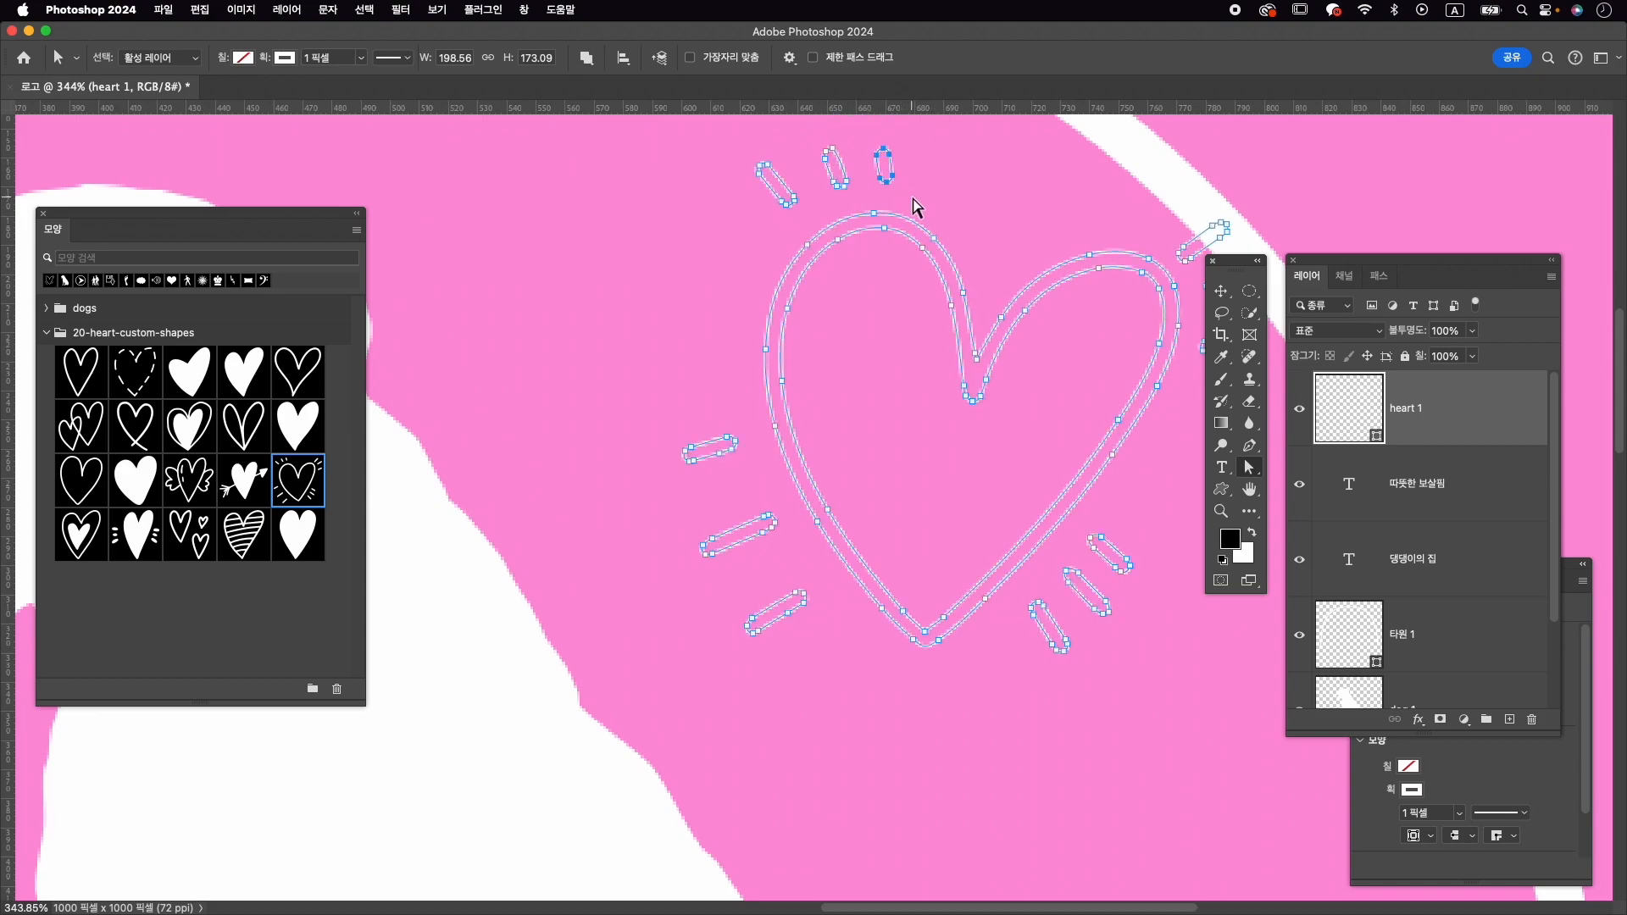
key("BackSpace")
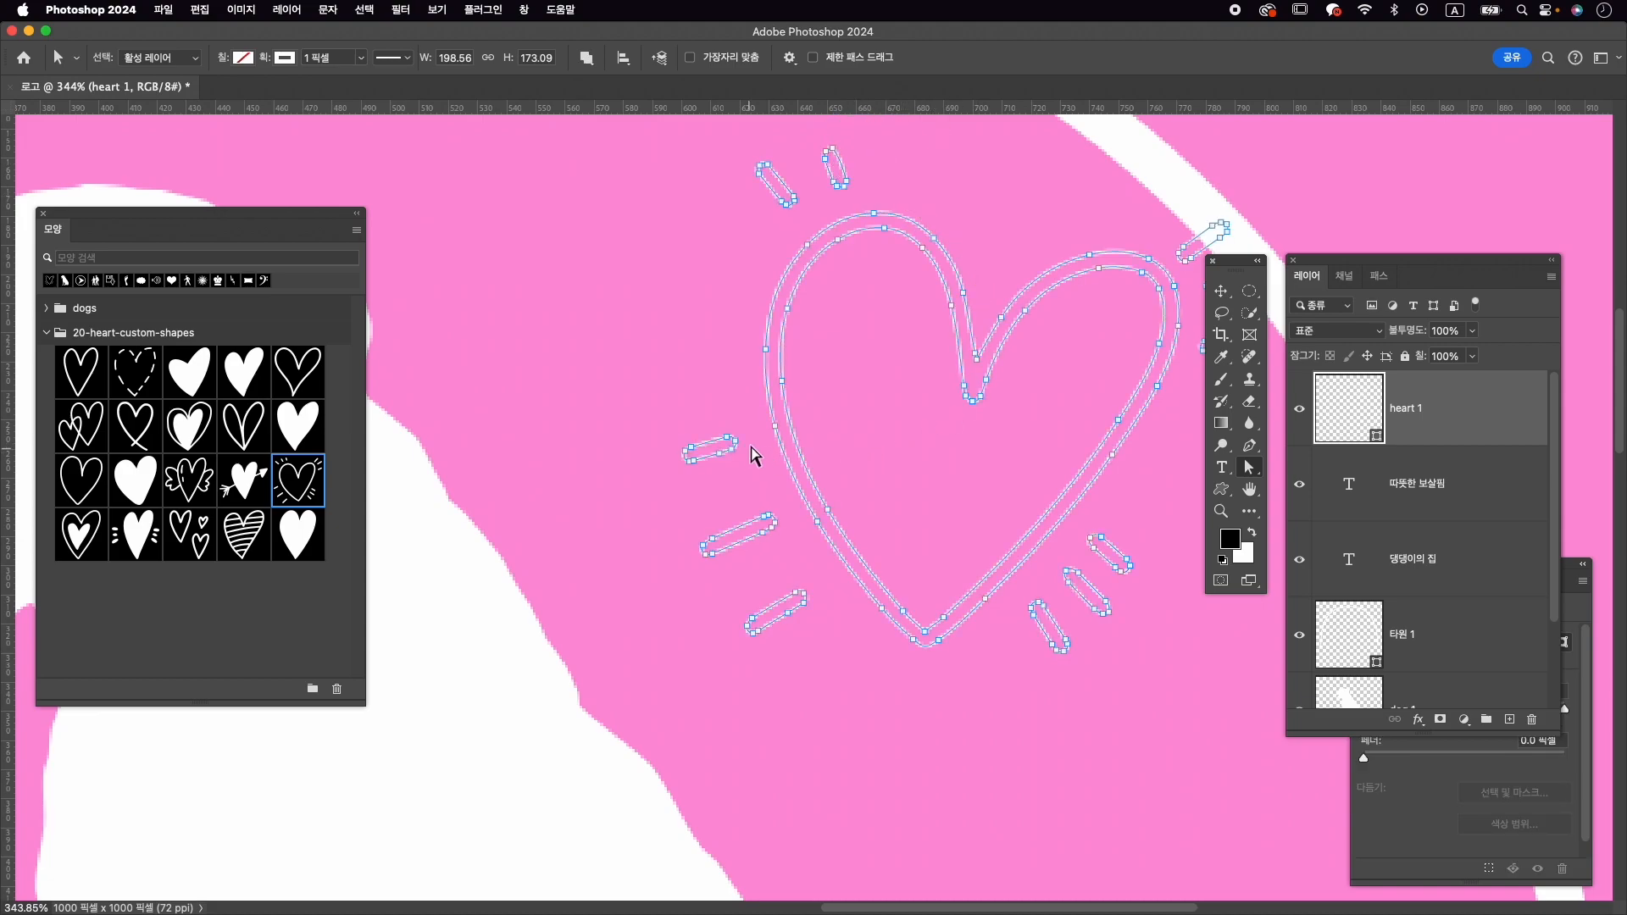
left_click(781, 382)
left_click_drag(782, 381, 790, 382)
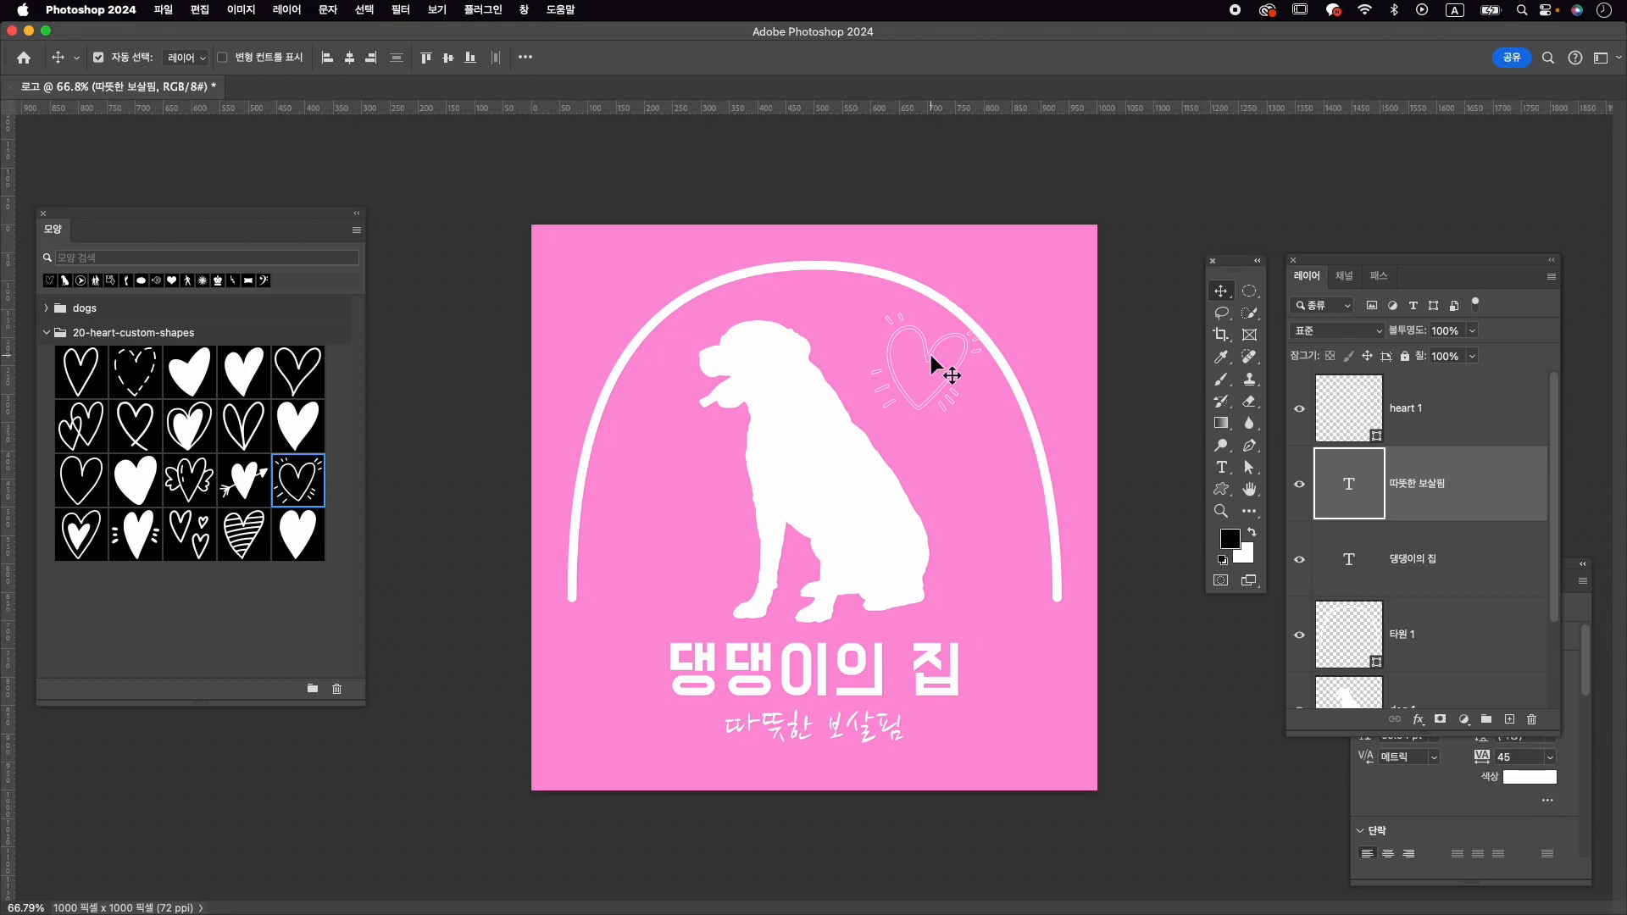
Step: Set the heart shape's stroke width to 4 pixels, leaving its path deselected
left_click(932, 366)
key("a")
left_click(937, 349)
left_click_drag(265, 58, 267, 60)
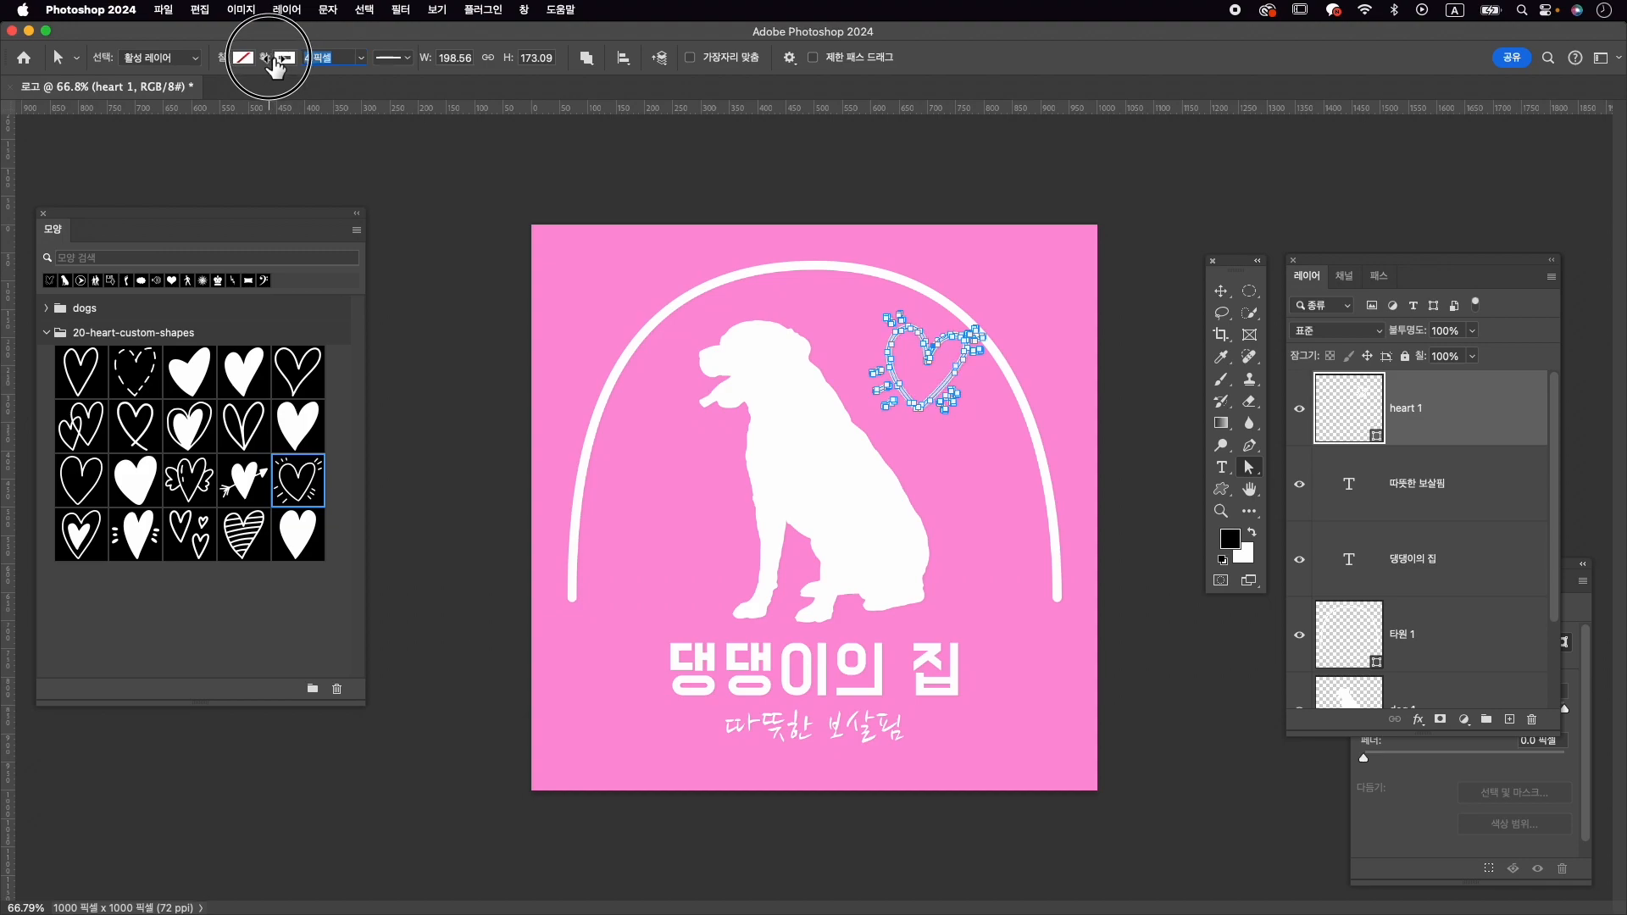
scroll(955, 385, "up", 5)
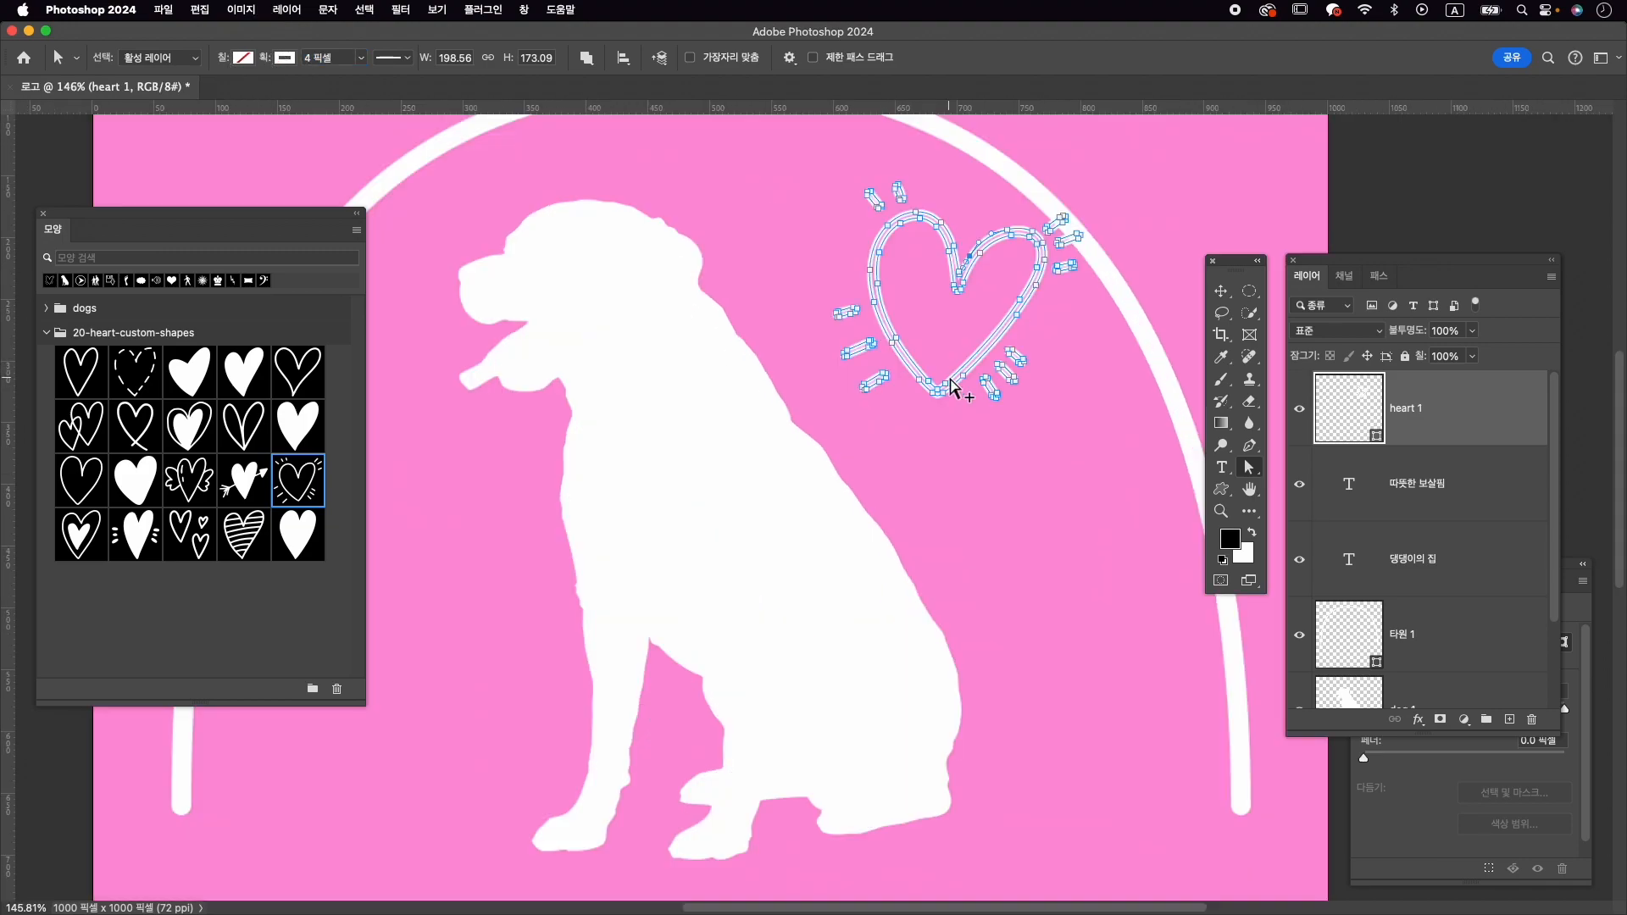
key("v")
left_click(1025, 551)
scroll(1025, 552, "down", 4)
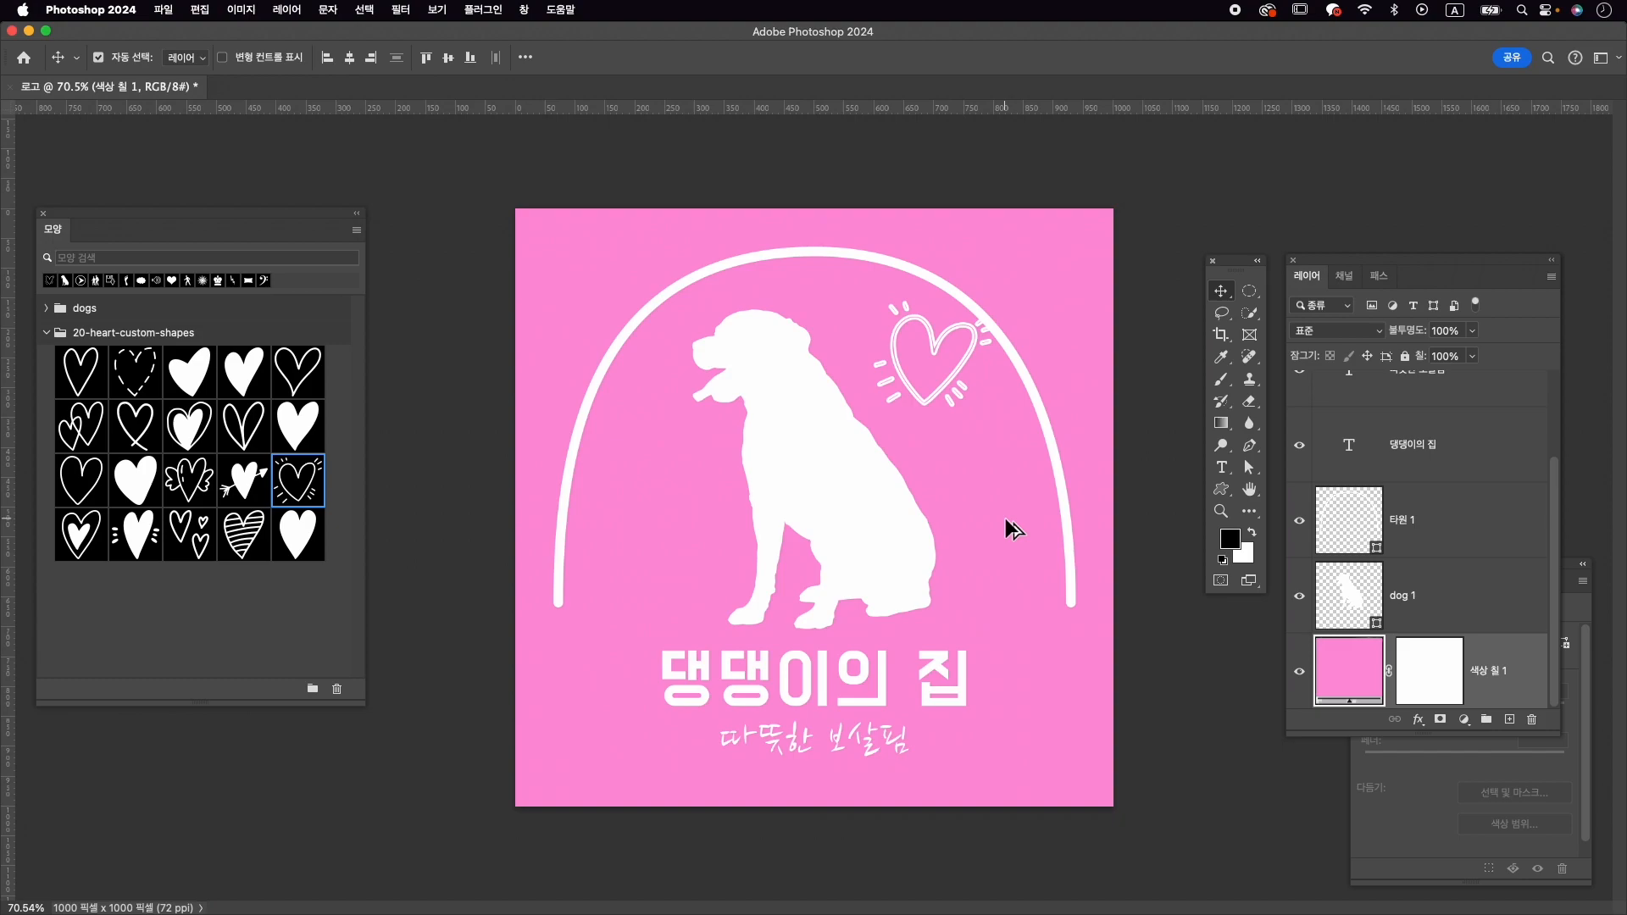
Step: Move the heart 1 layer toward the dog's head so its rays sit clear of the arch
key("super+s")
left_click(895, 348)
scroll(1441, 467, "up", 4)
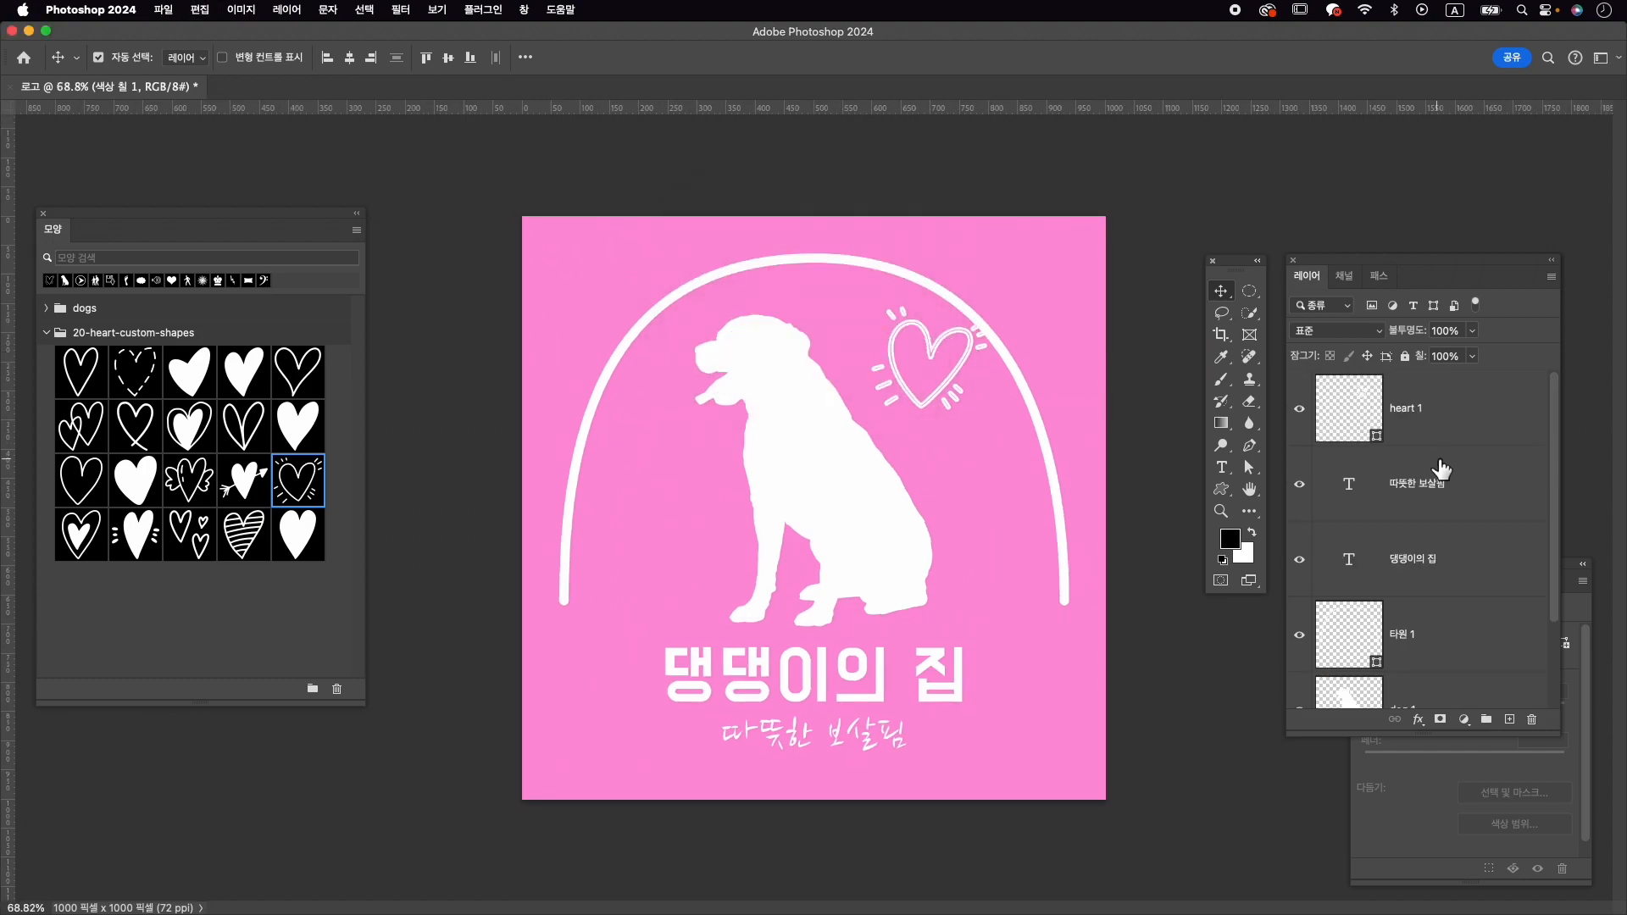
left_click(1426, 415)
key("super+t")
left_click_drag(934, 353, 904, 328)
key("Return")
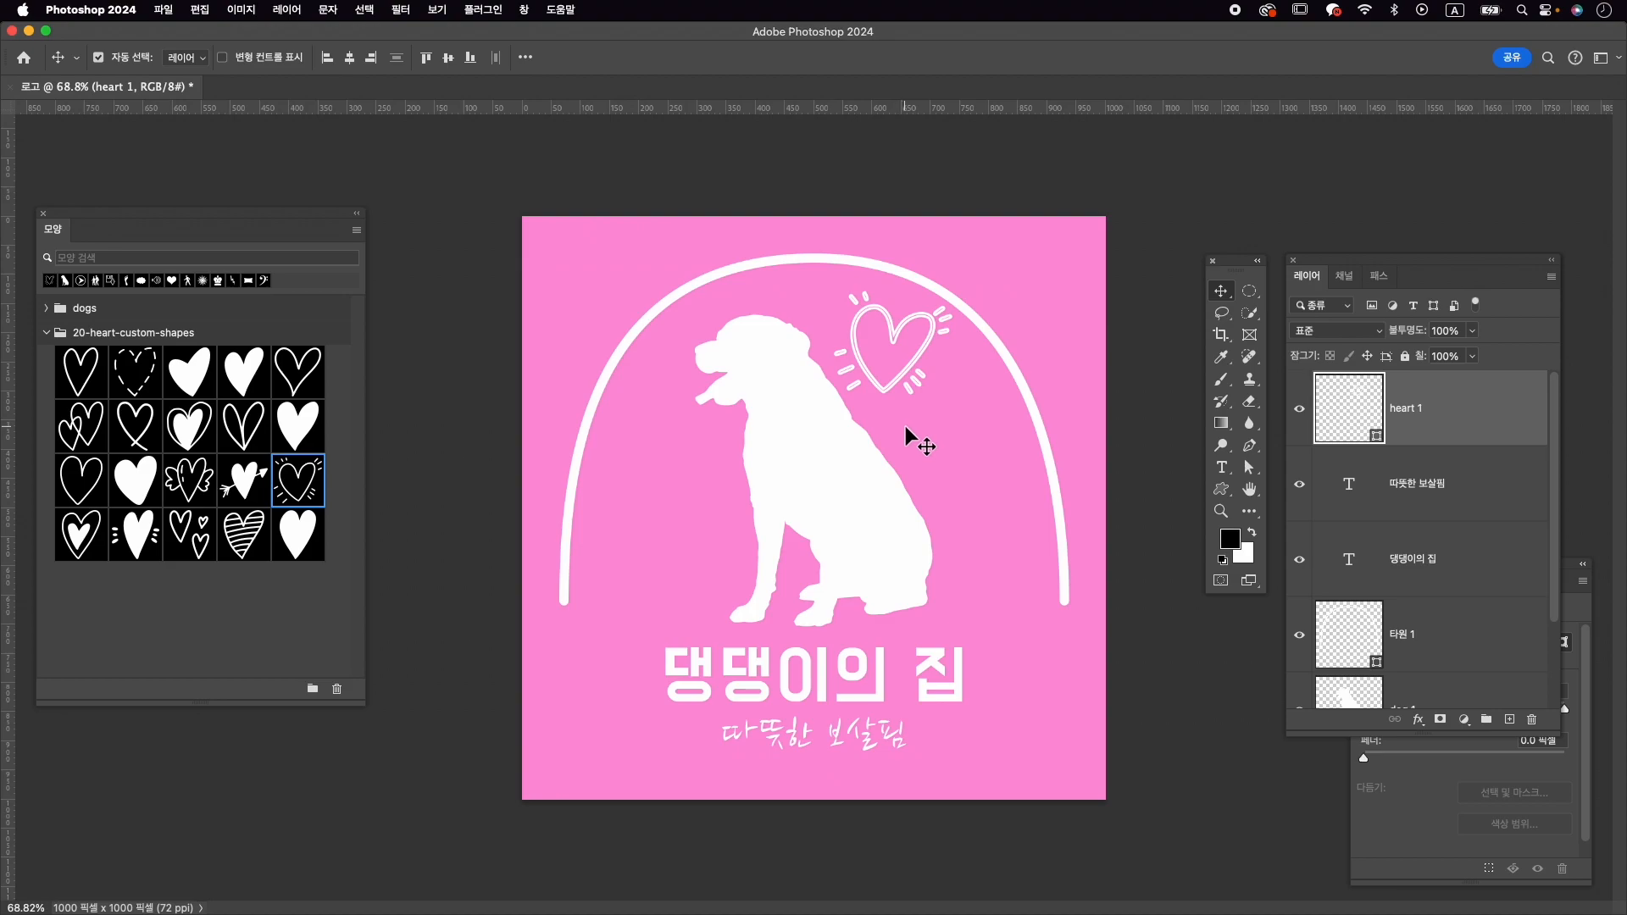
Step: Resize the image to 2000 x 2000 pixels at a resolution of 150 pixels/inch and fit it on screen
left_click(242, 9)
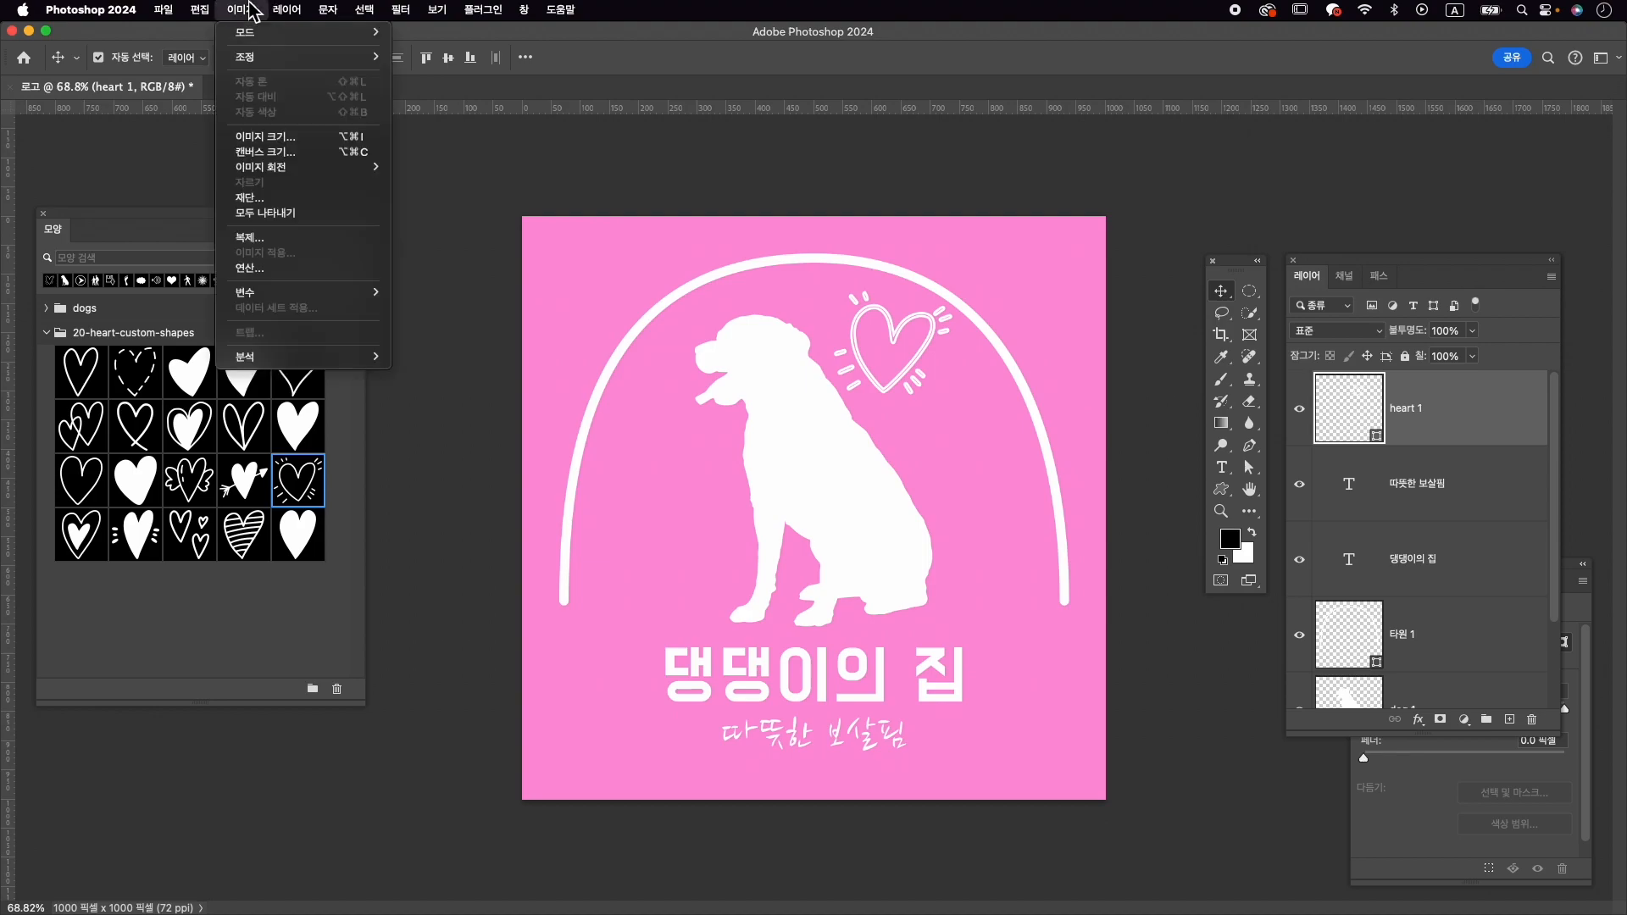
left_click(295, 138)
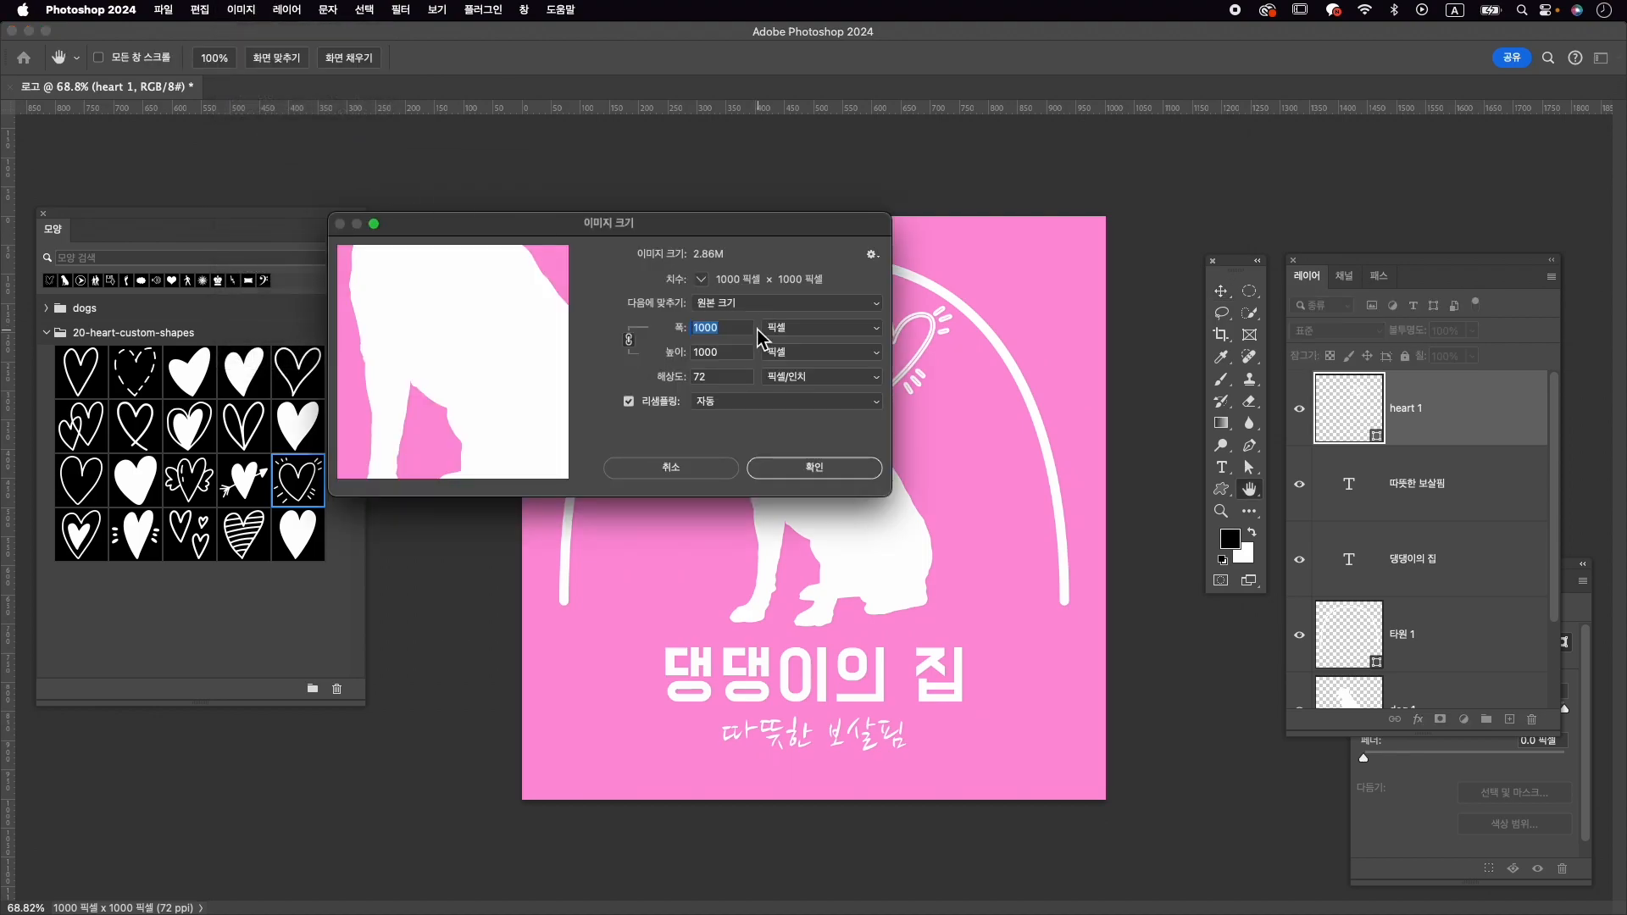
type("2000")
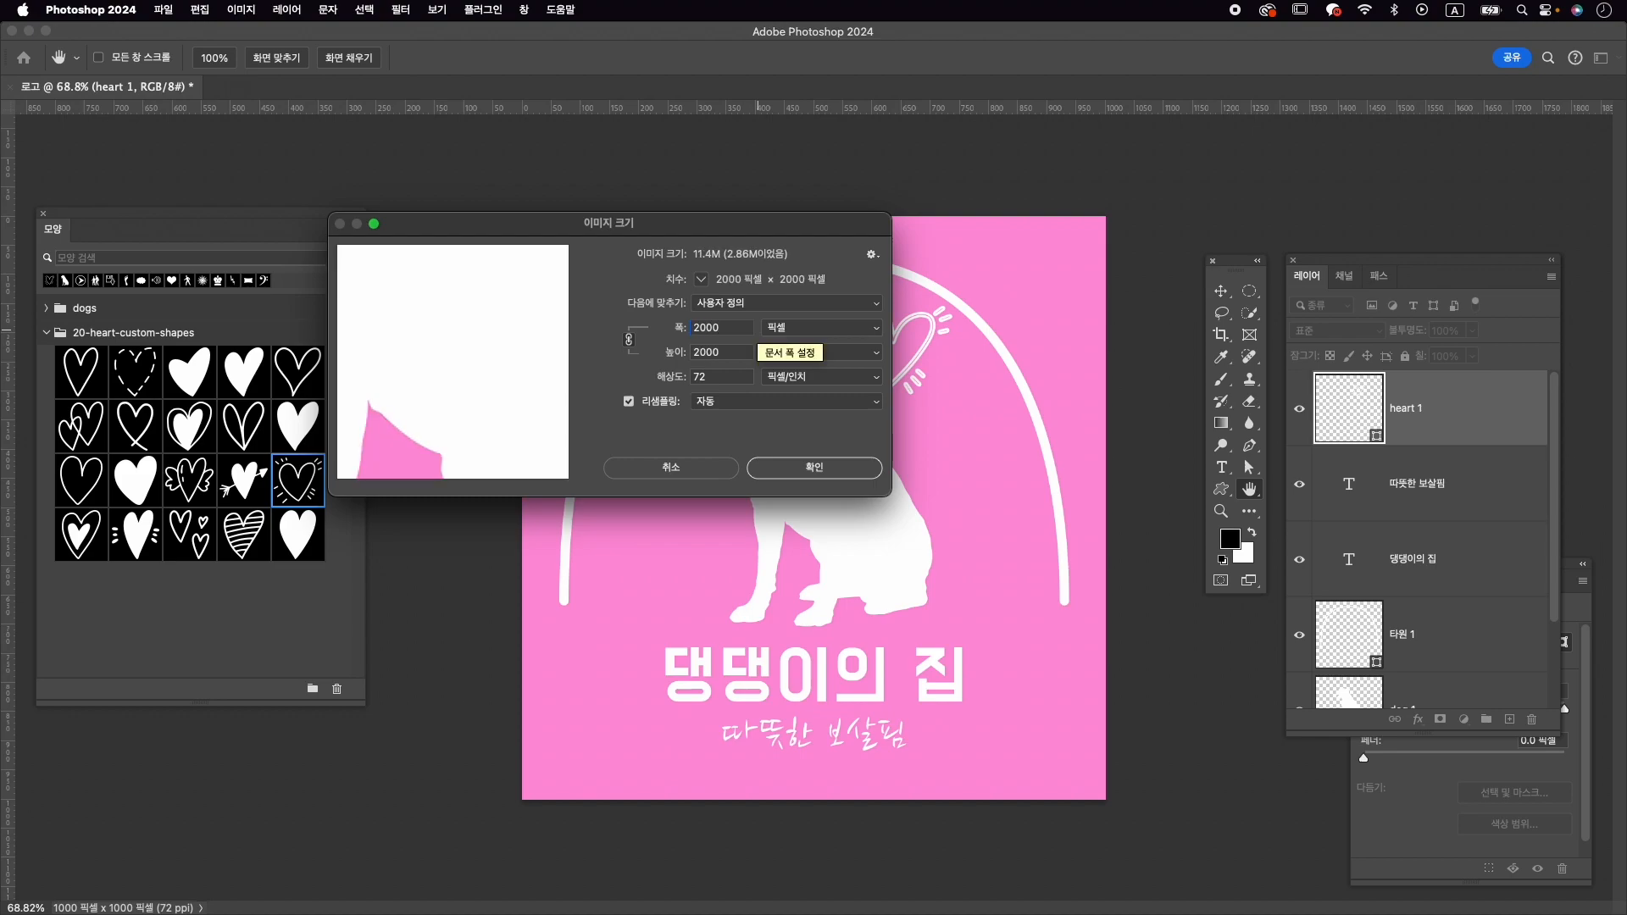
double_click(711, 378)
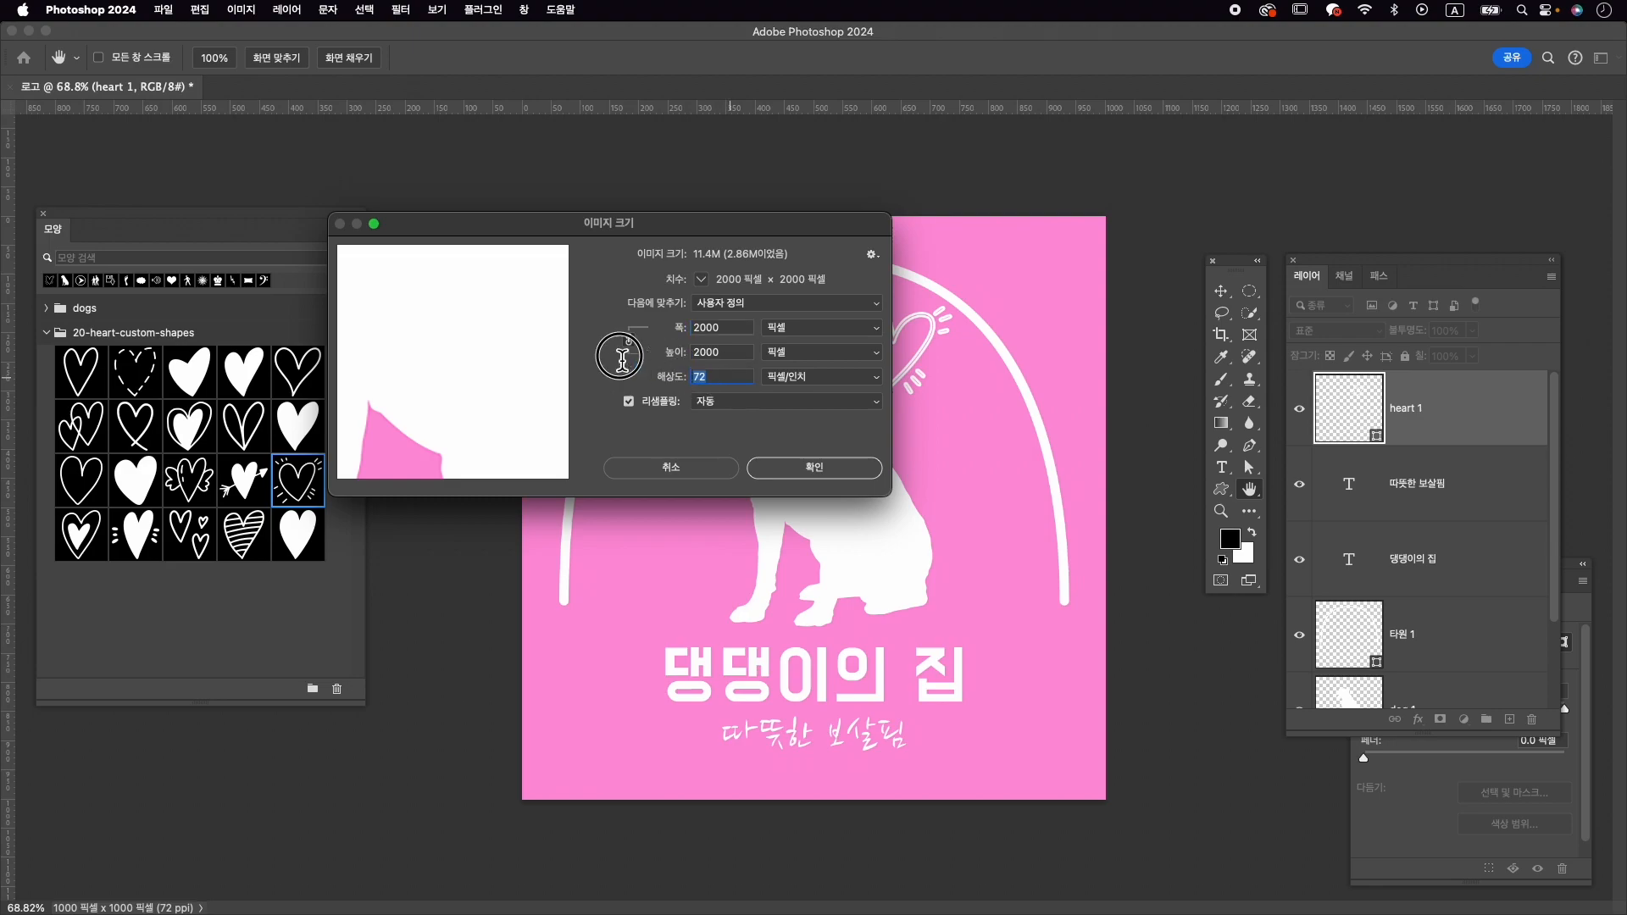
type("150")
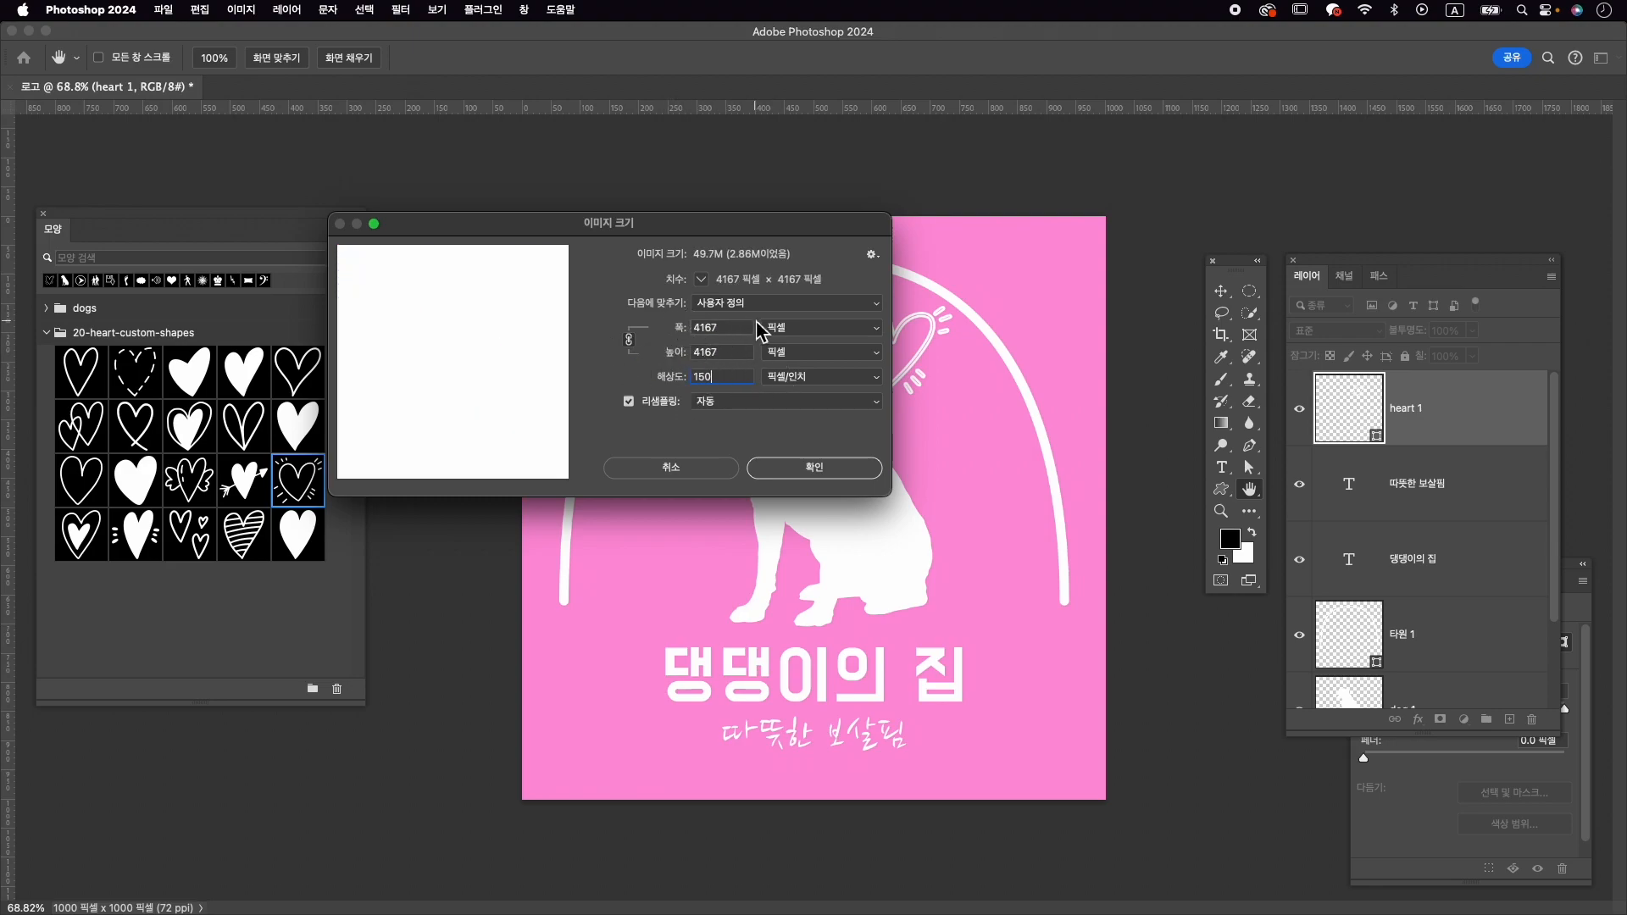
left_click_drag(747, 327, 617, 320)
type("1")
type("2000")
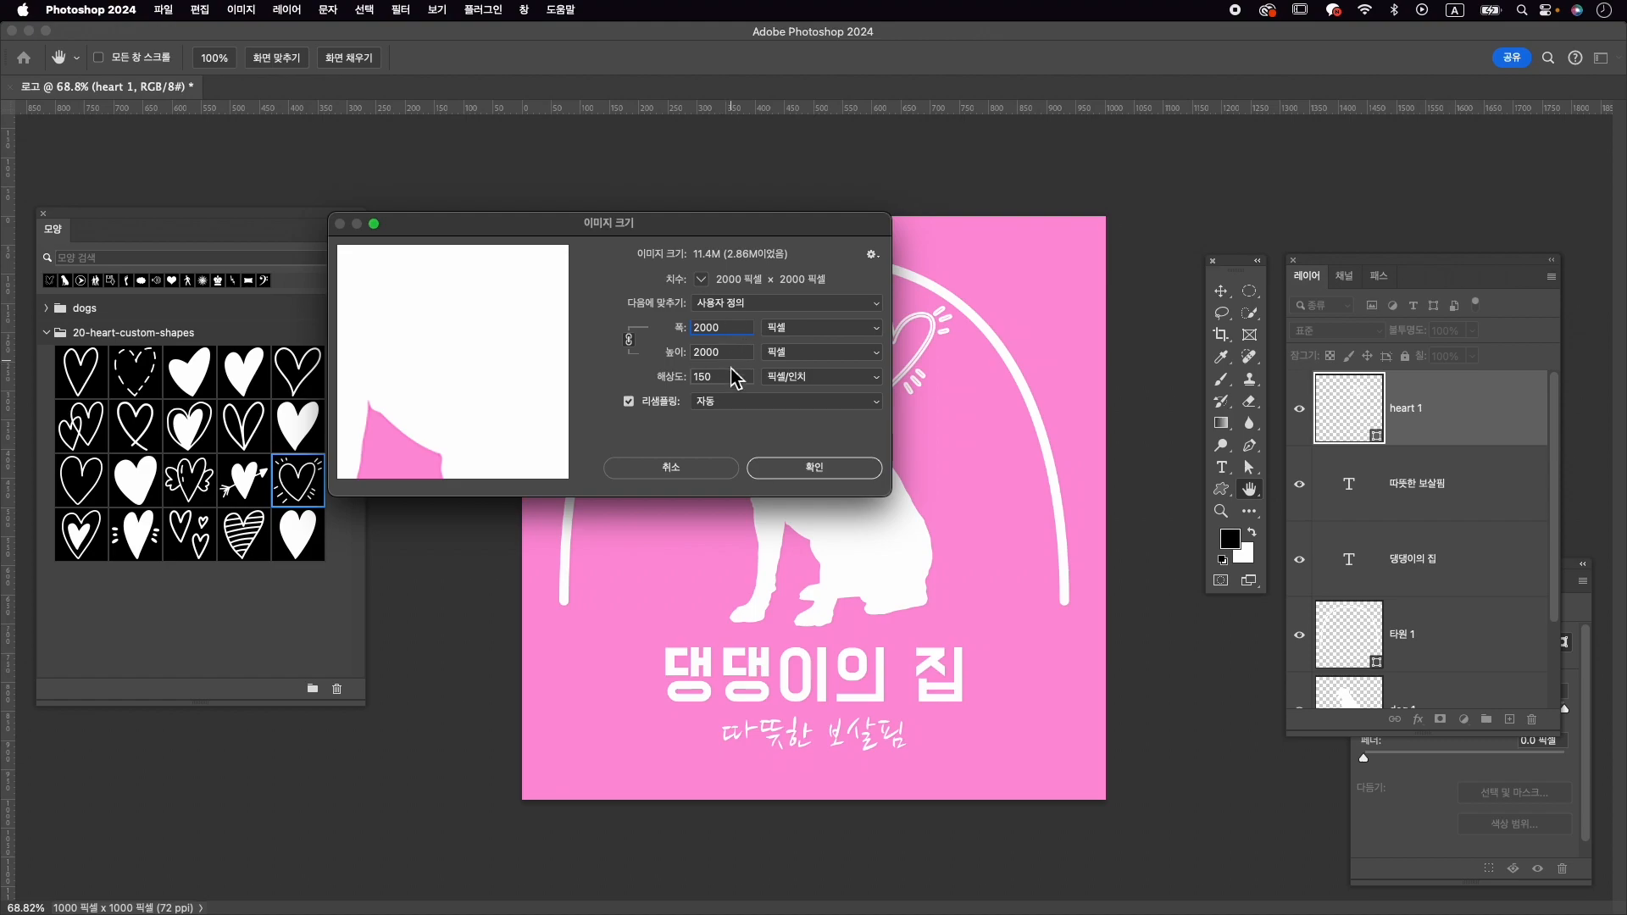
left_click(846, 469)
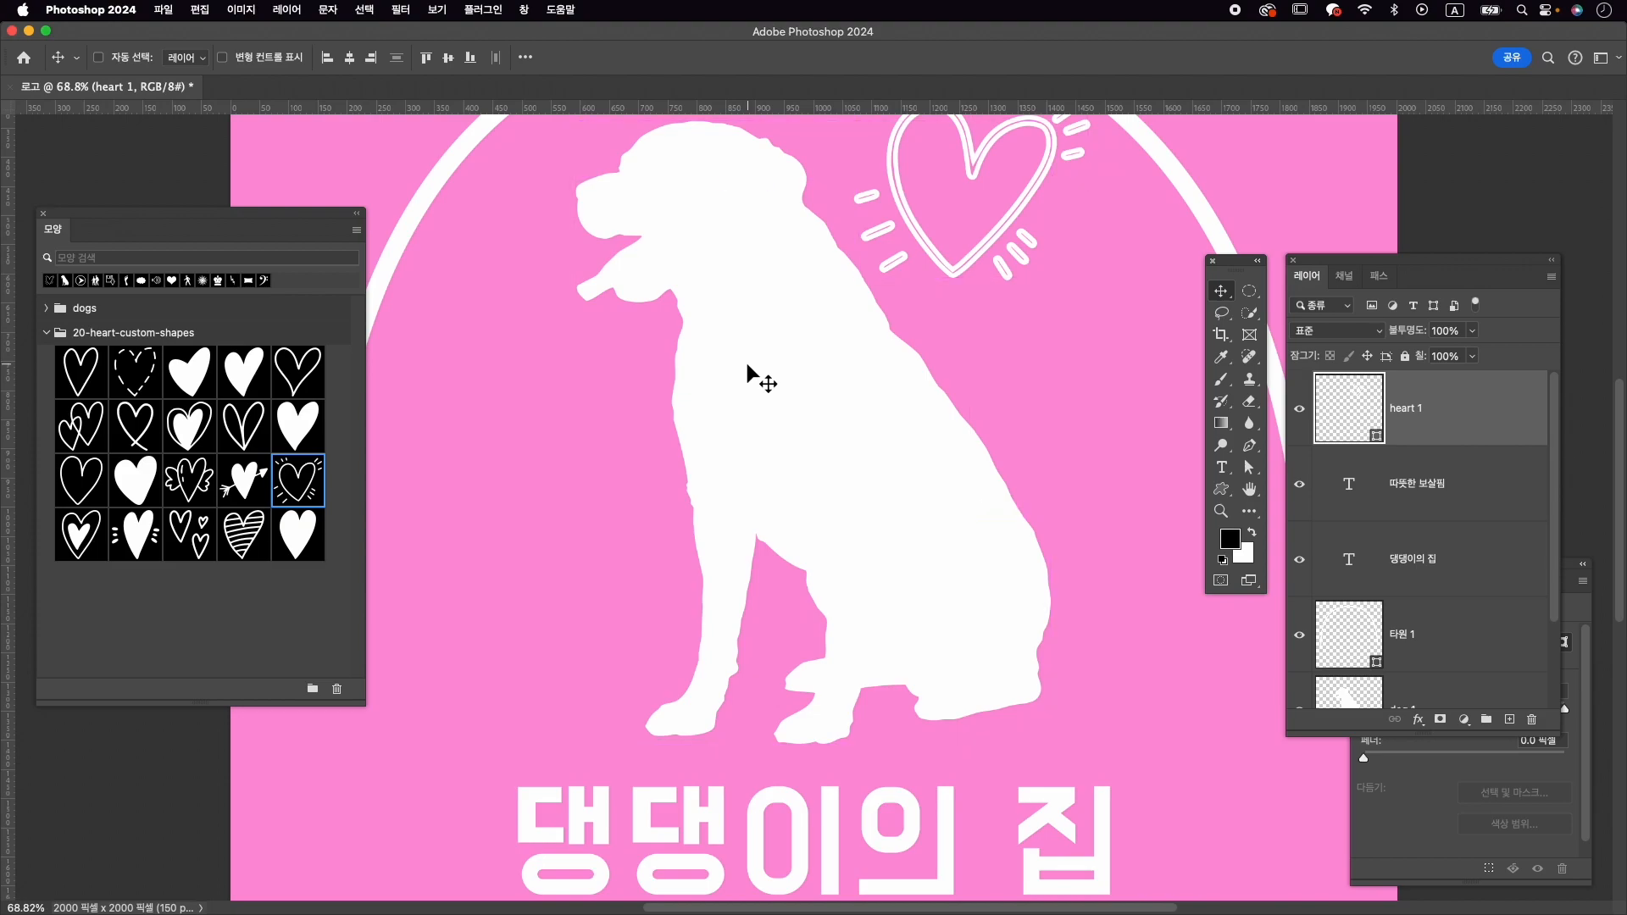
key("super+0")
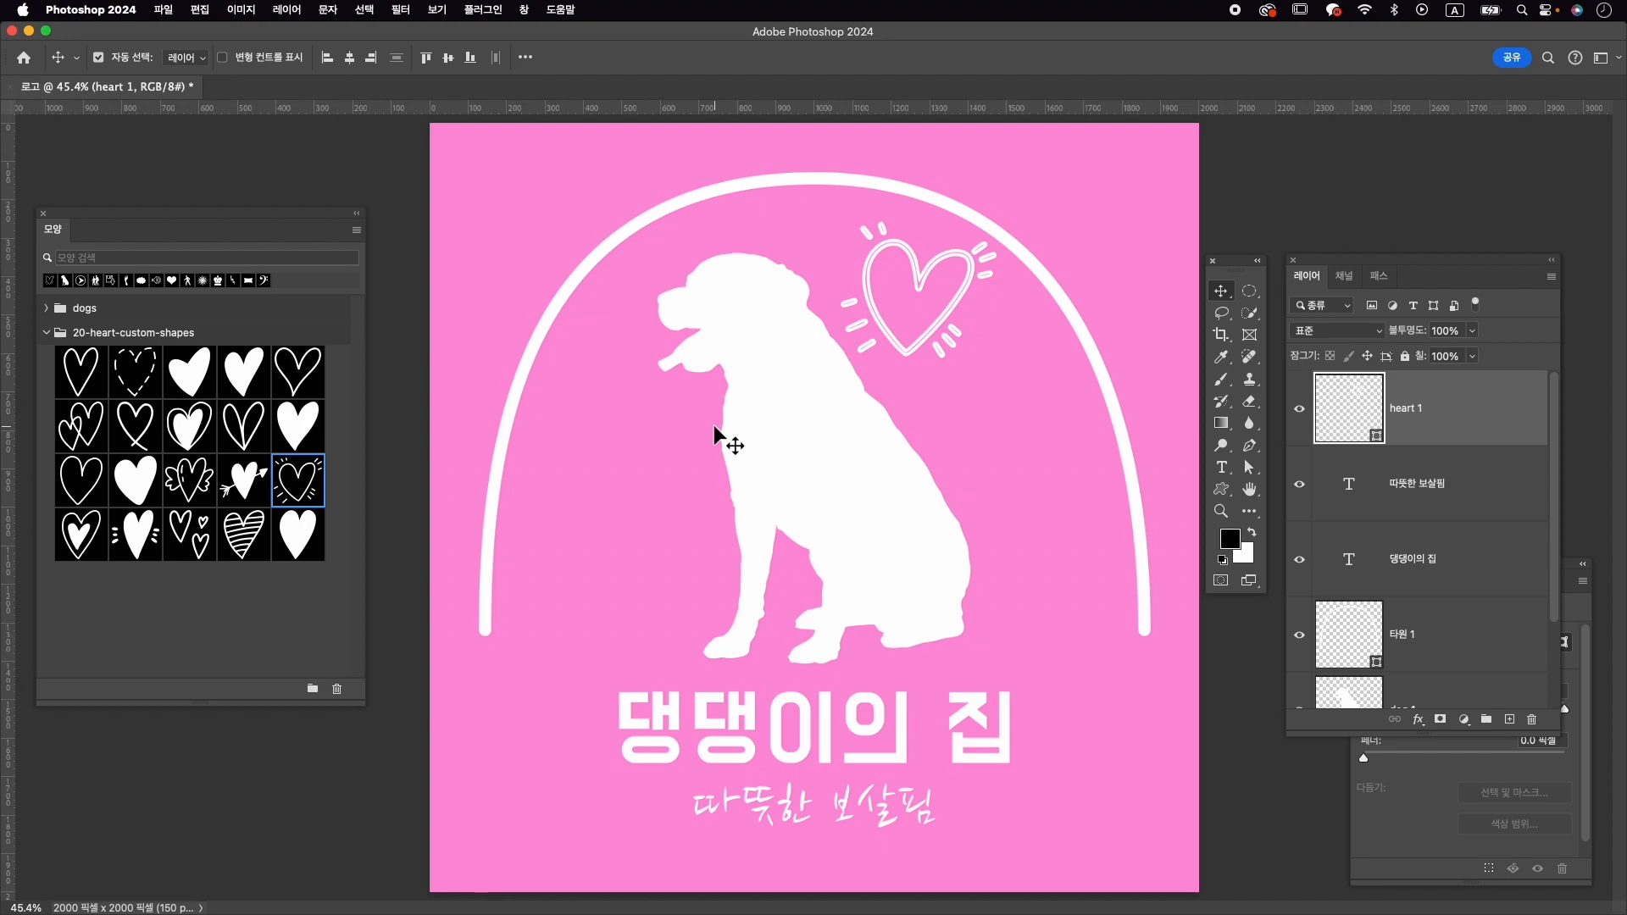
Step: Change the quick export format in the export preferences to PNG with transparency
left_click(167, 11)
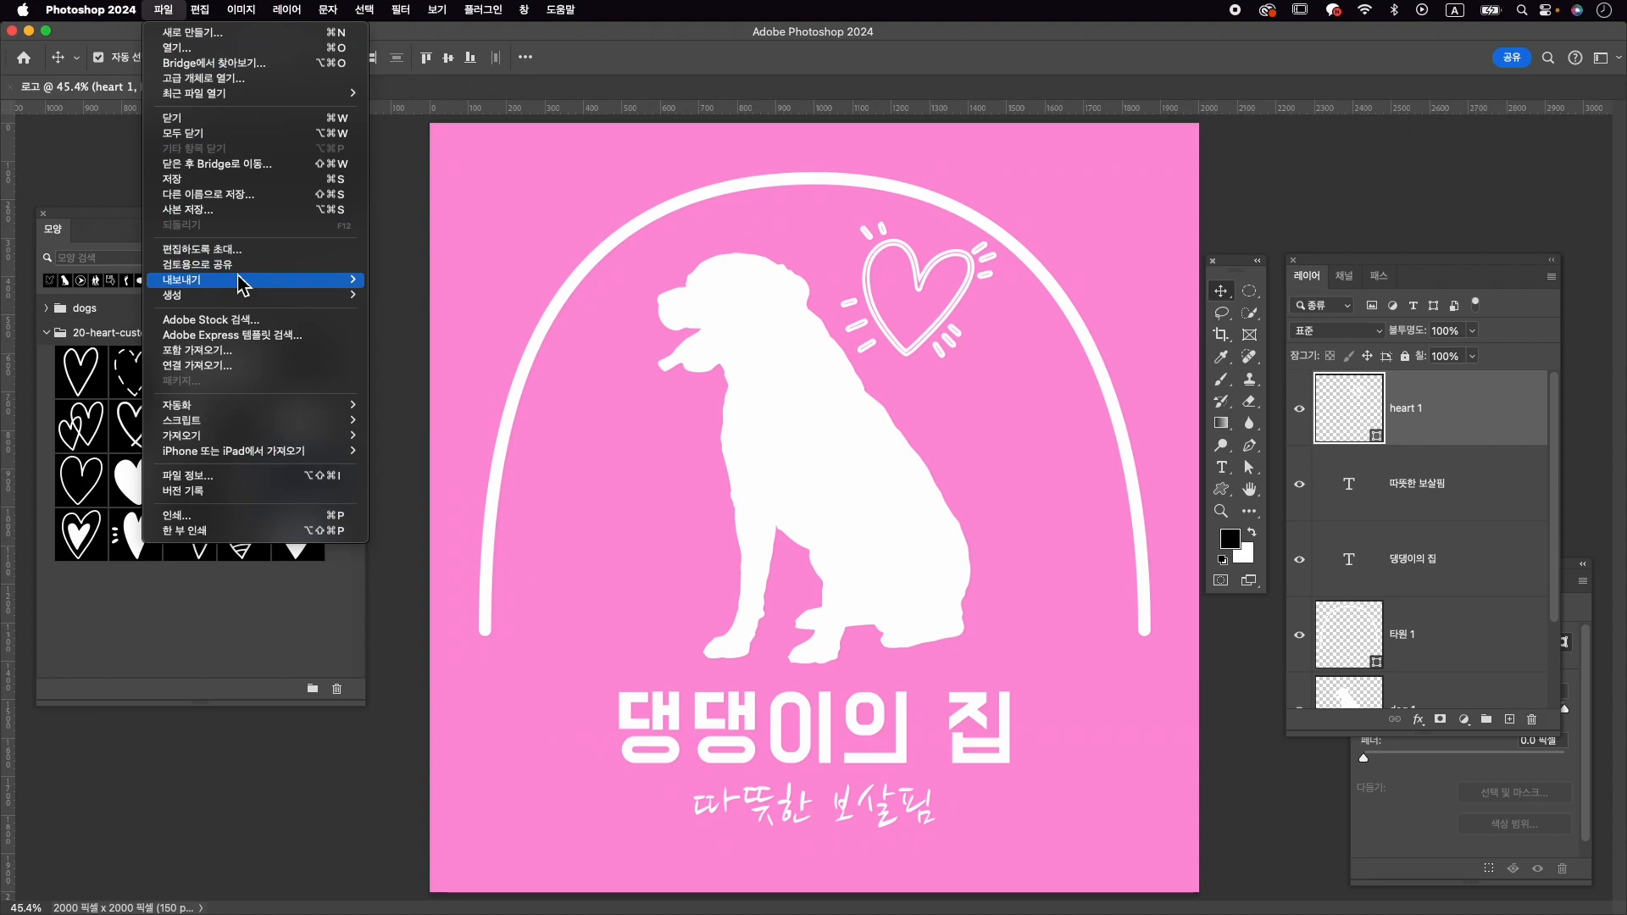
mouse_move(240, 282)
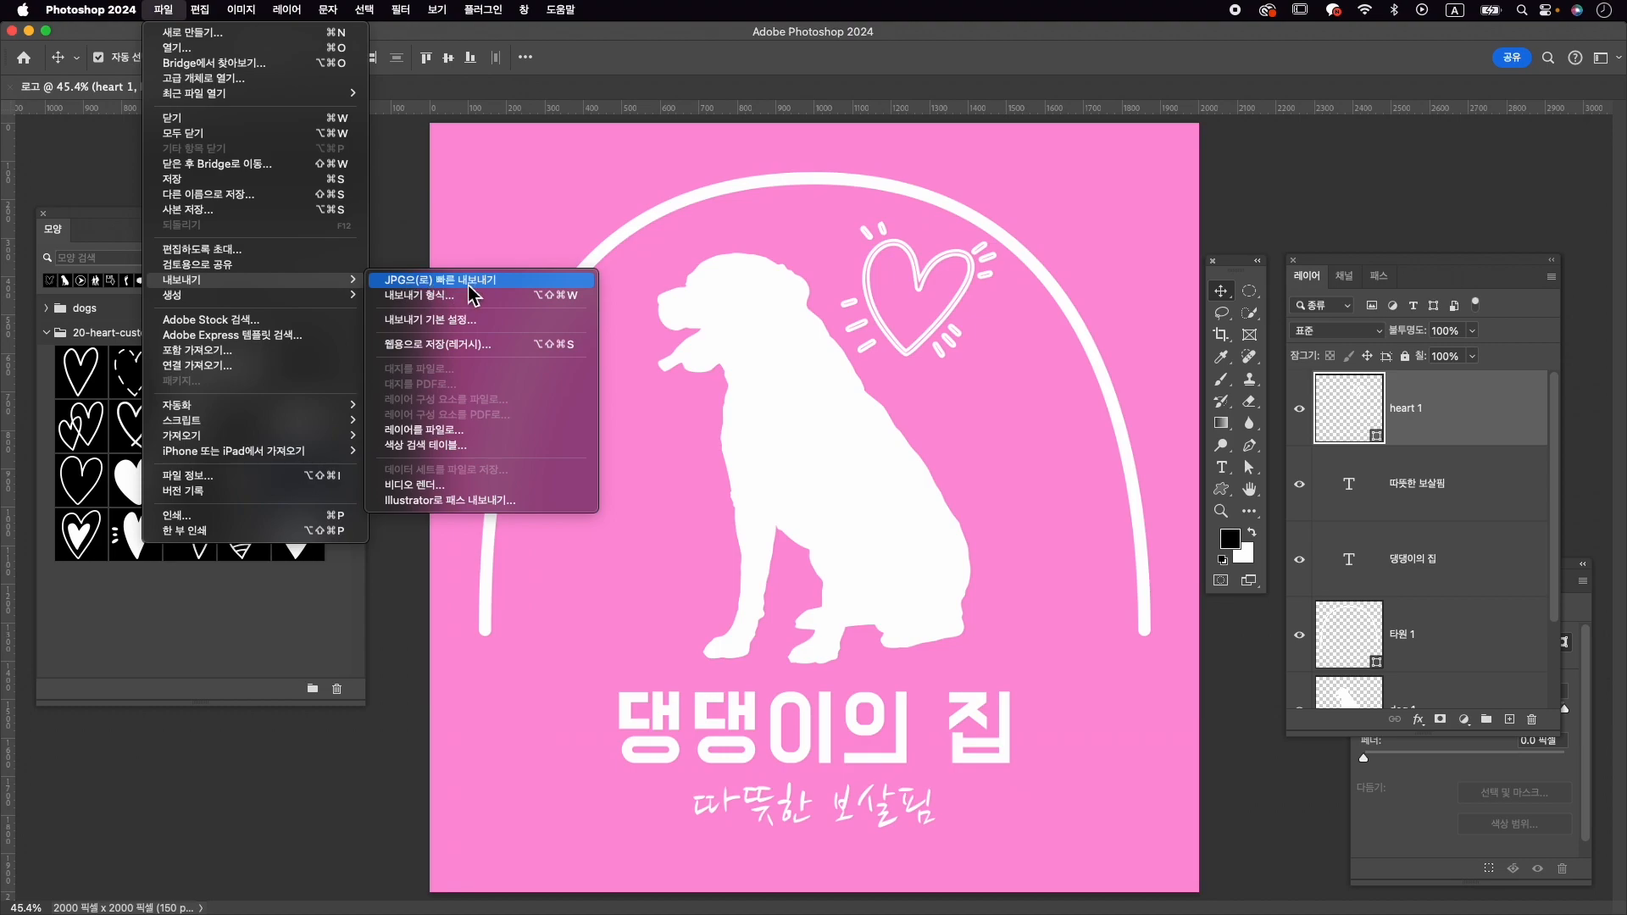
left_click(466, 322)
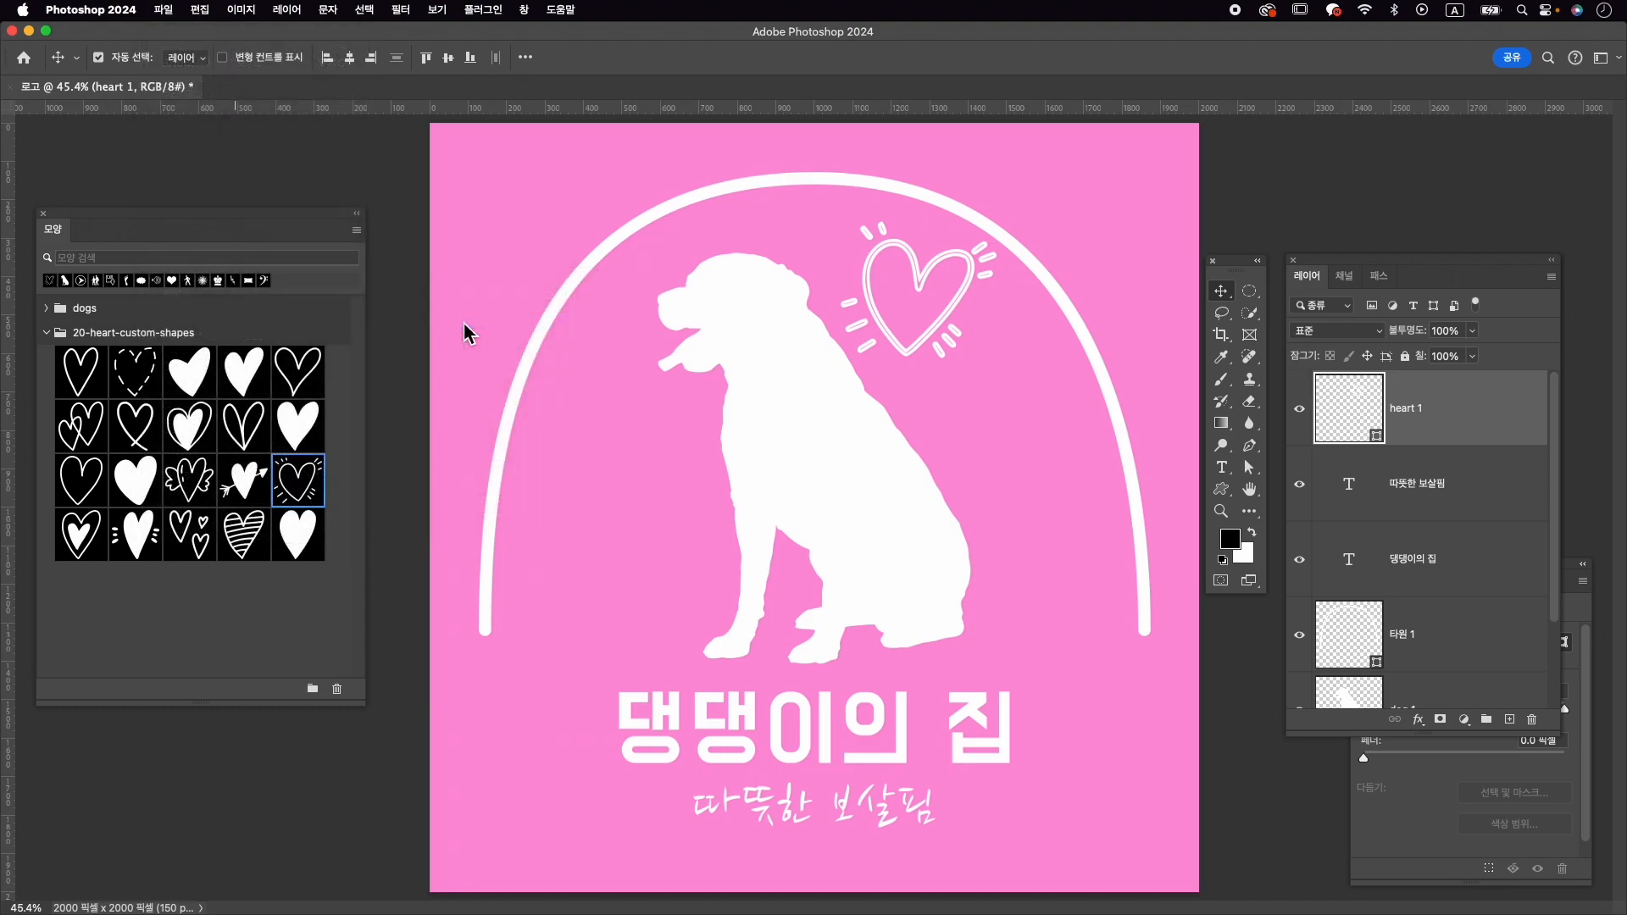
left_click(617, 263)
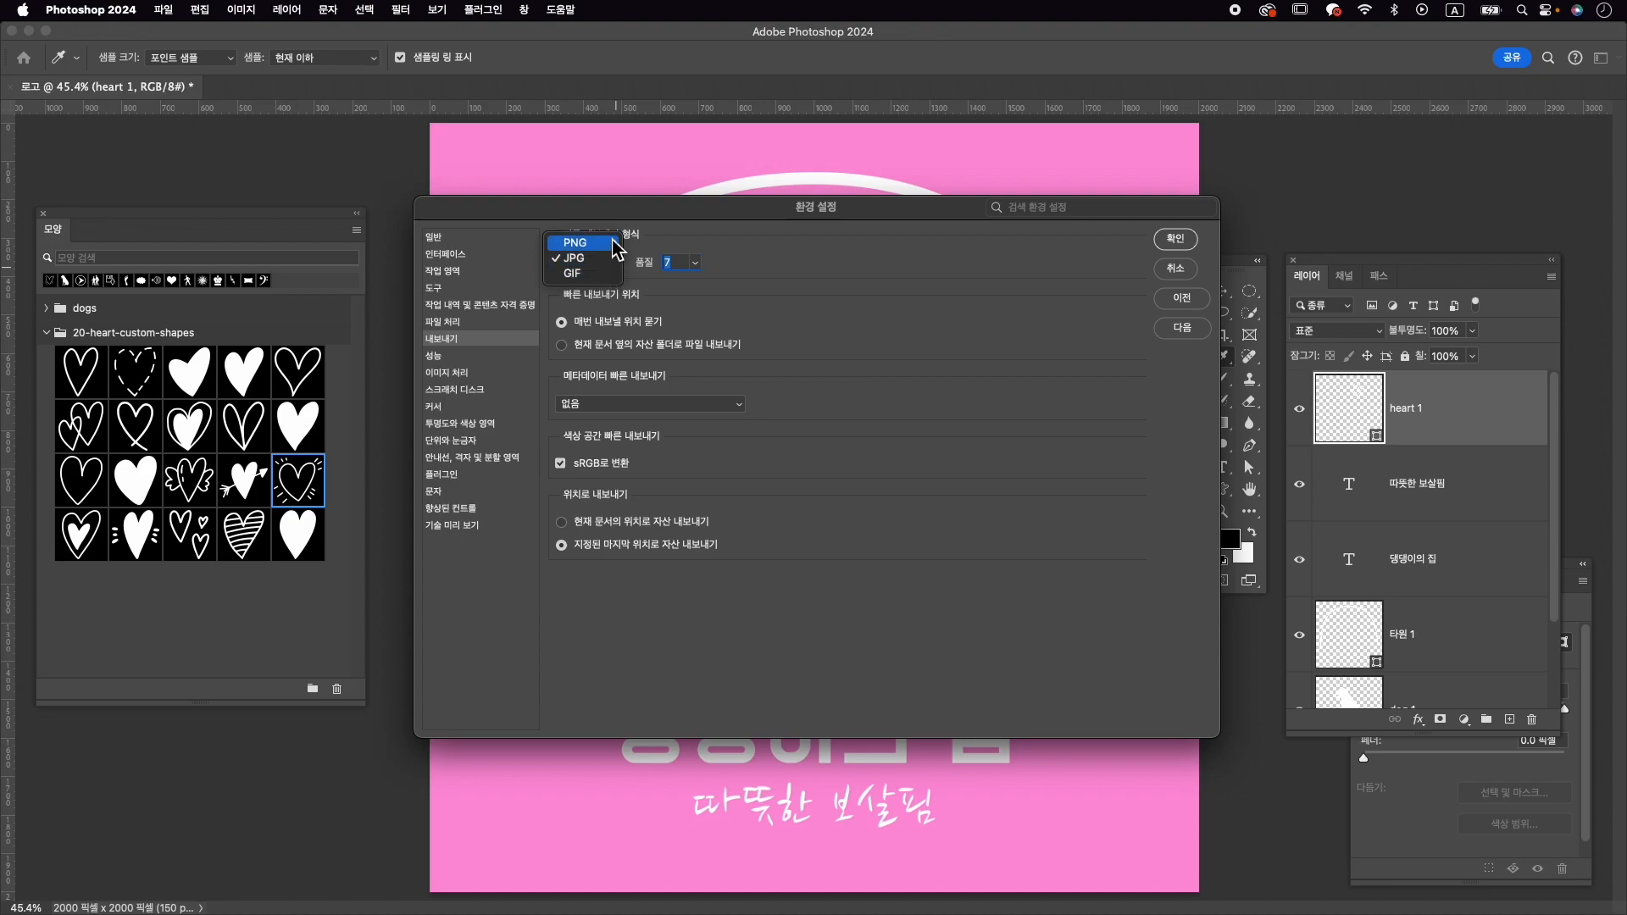
left_click(614, 243)
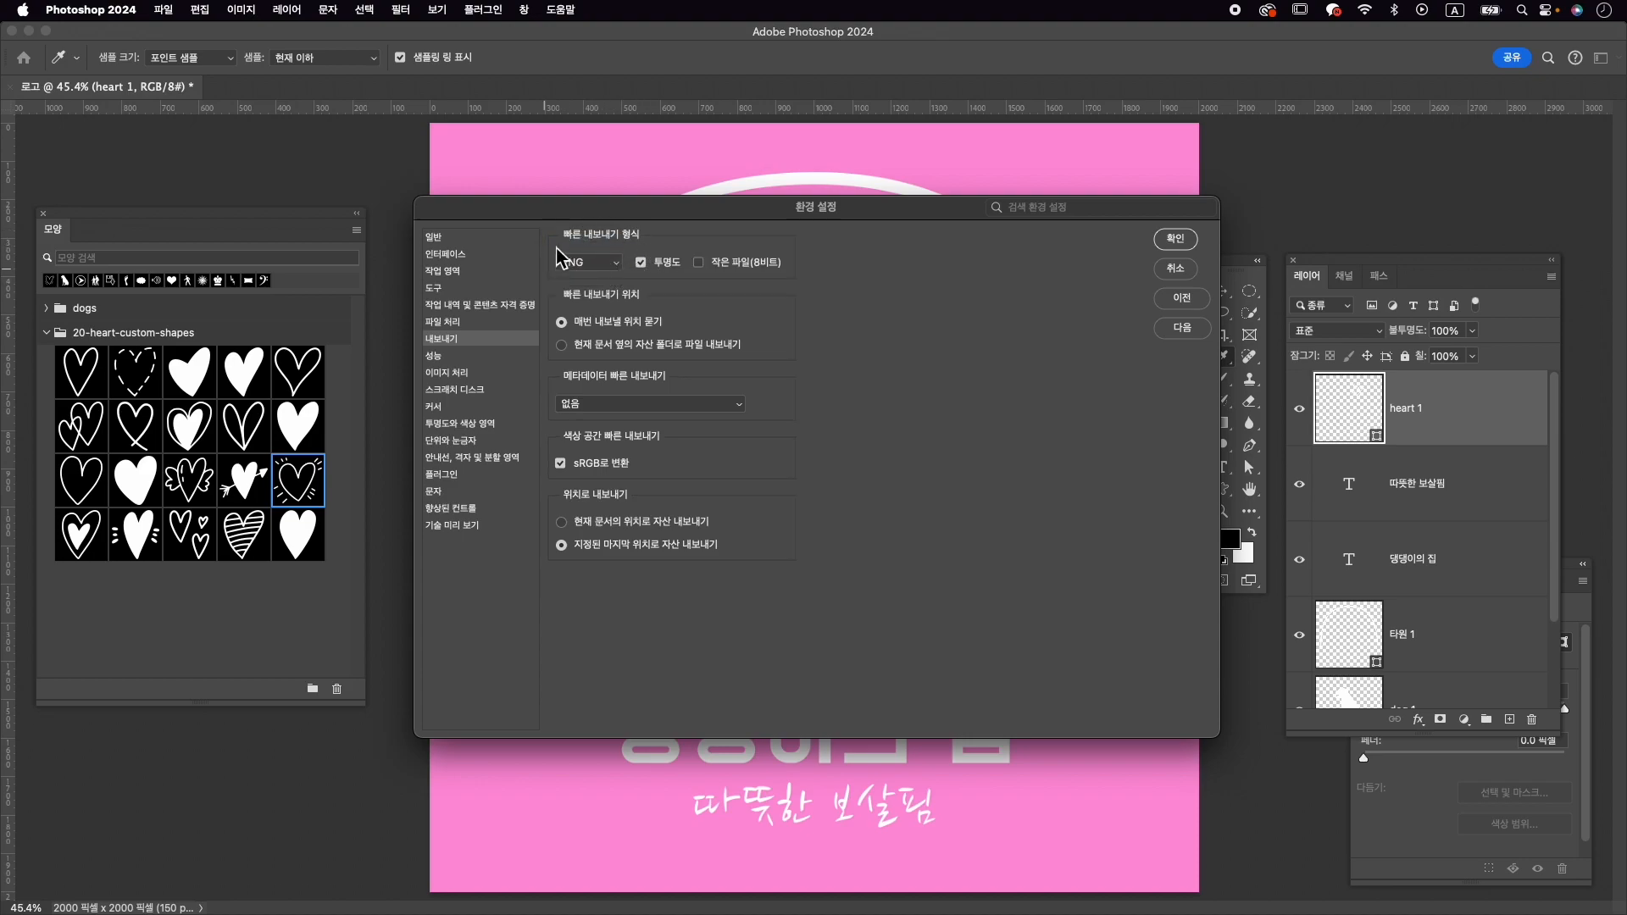
left_click(1188, 237)
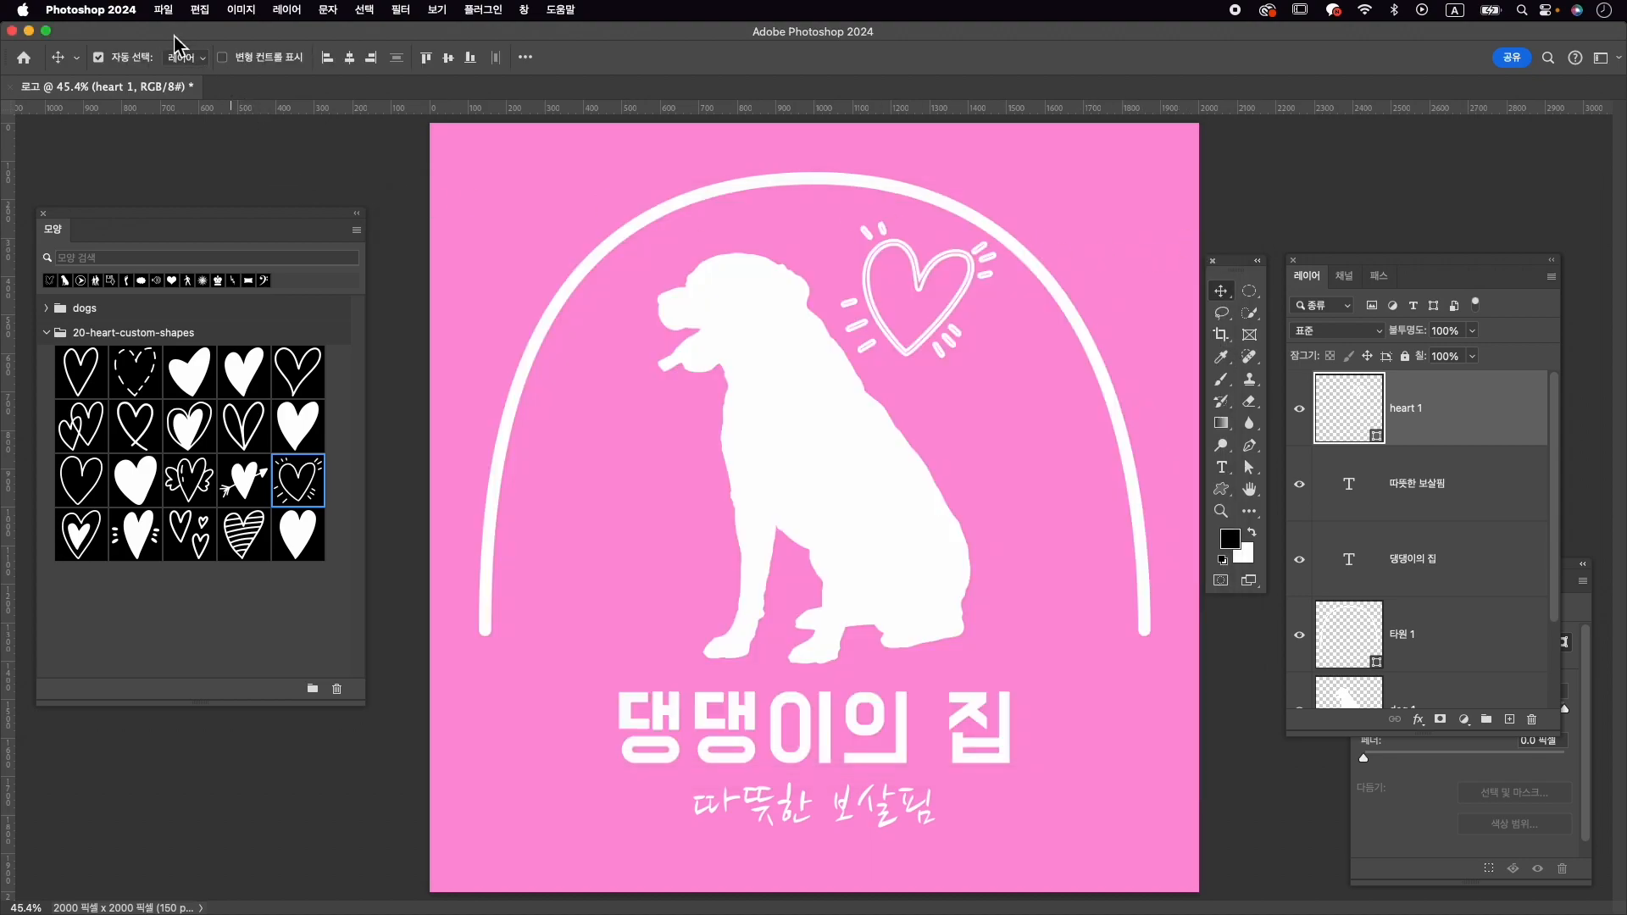
Step: Quick-export the logo as 로고.png to the downloads folder
left_click(161, 10)
mouse_move(280, 299)
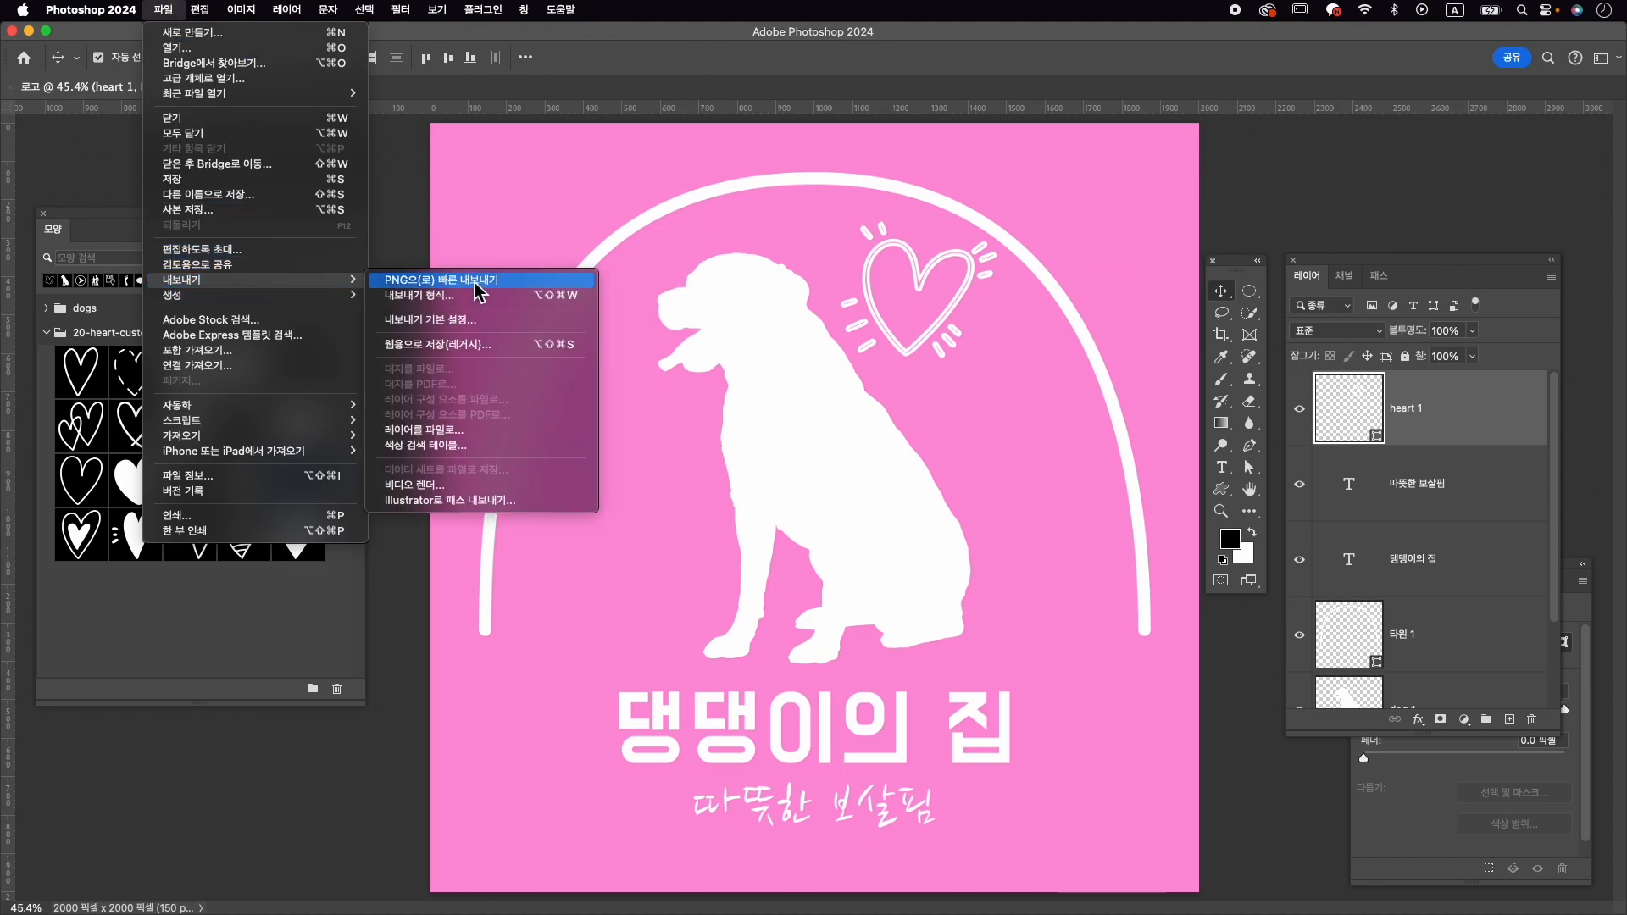
left_click(480, 283)
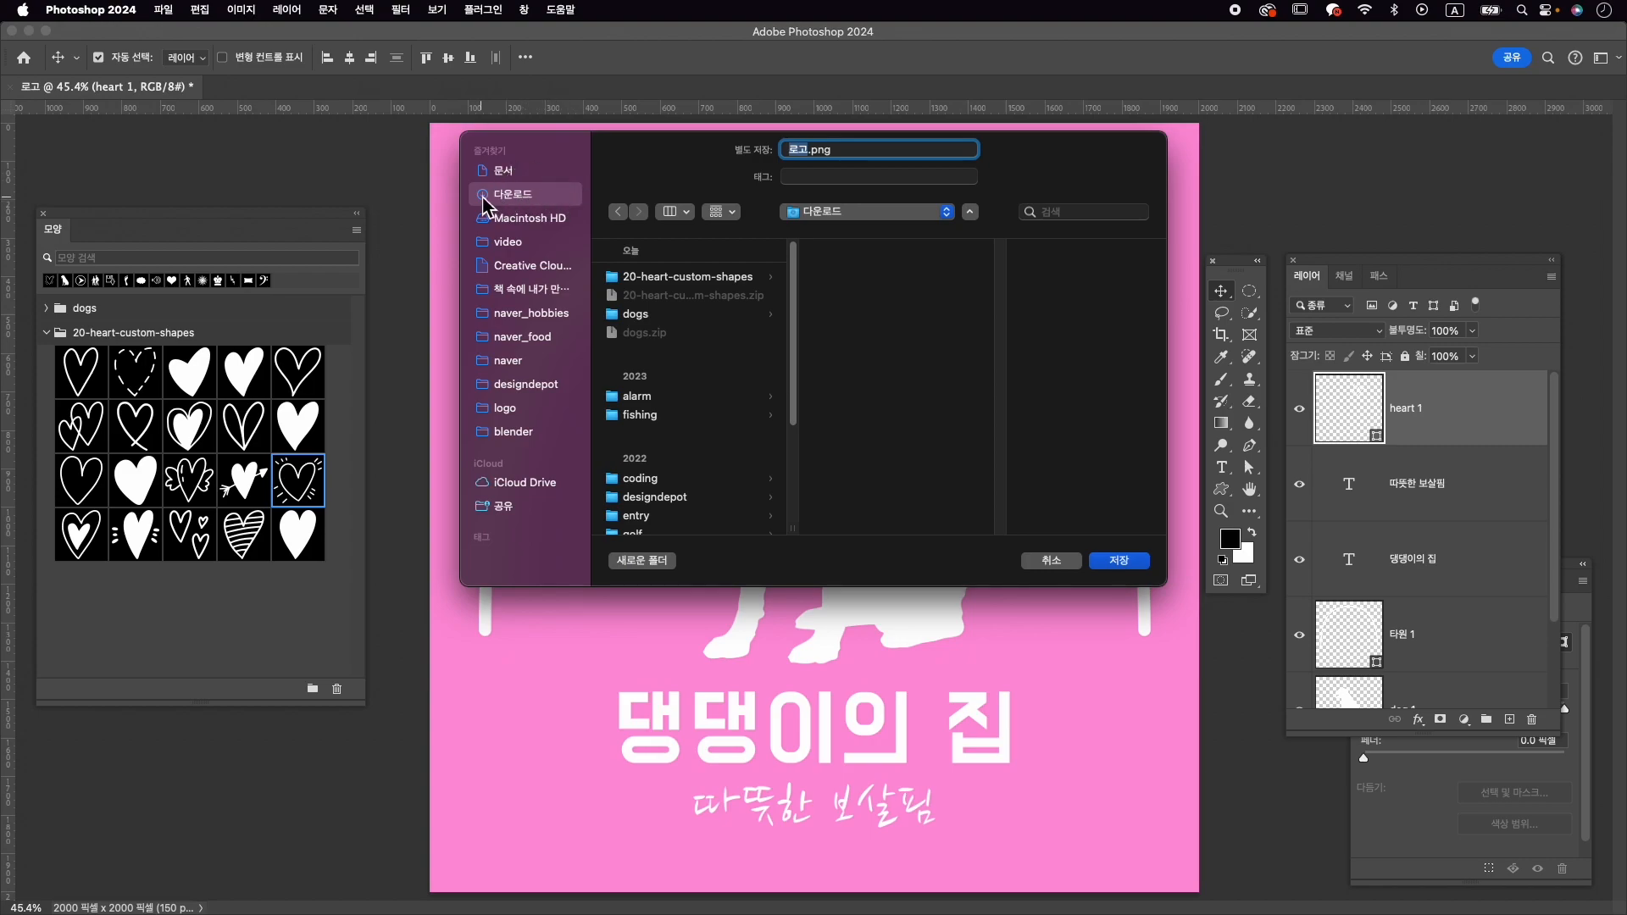
left_click(534, 197)
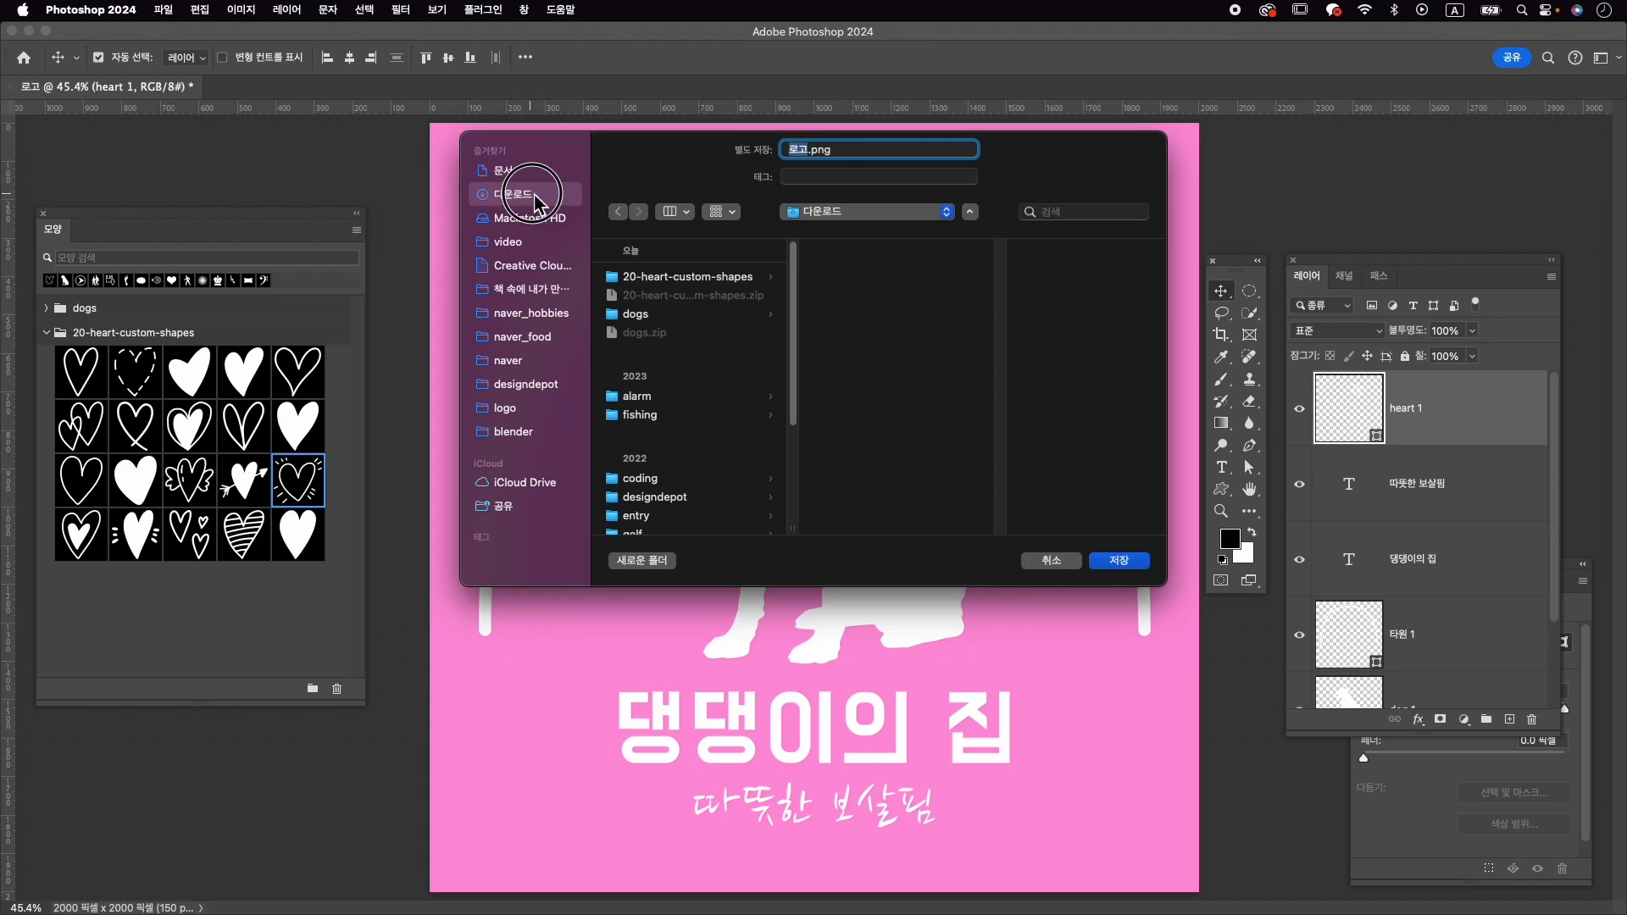
left_click_drag(663, 161, 653, 271)
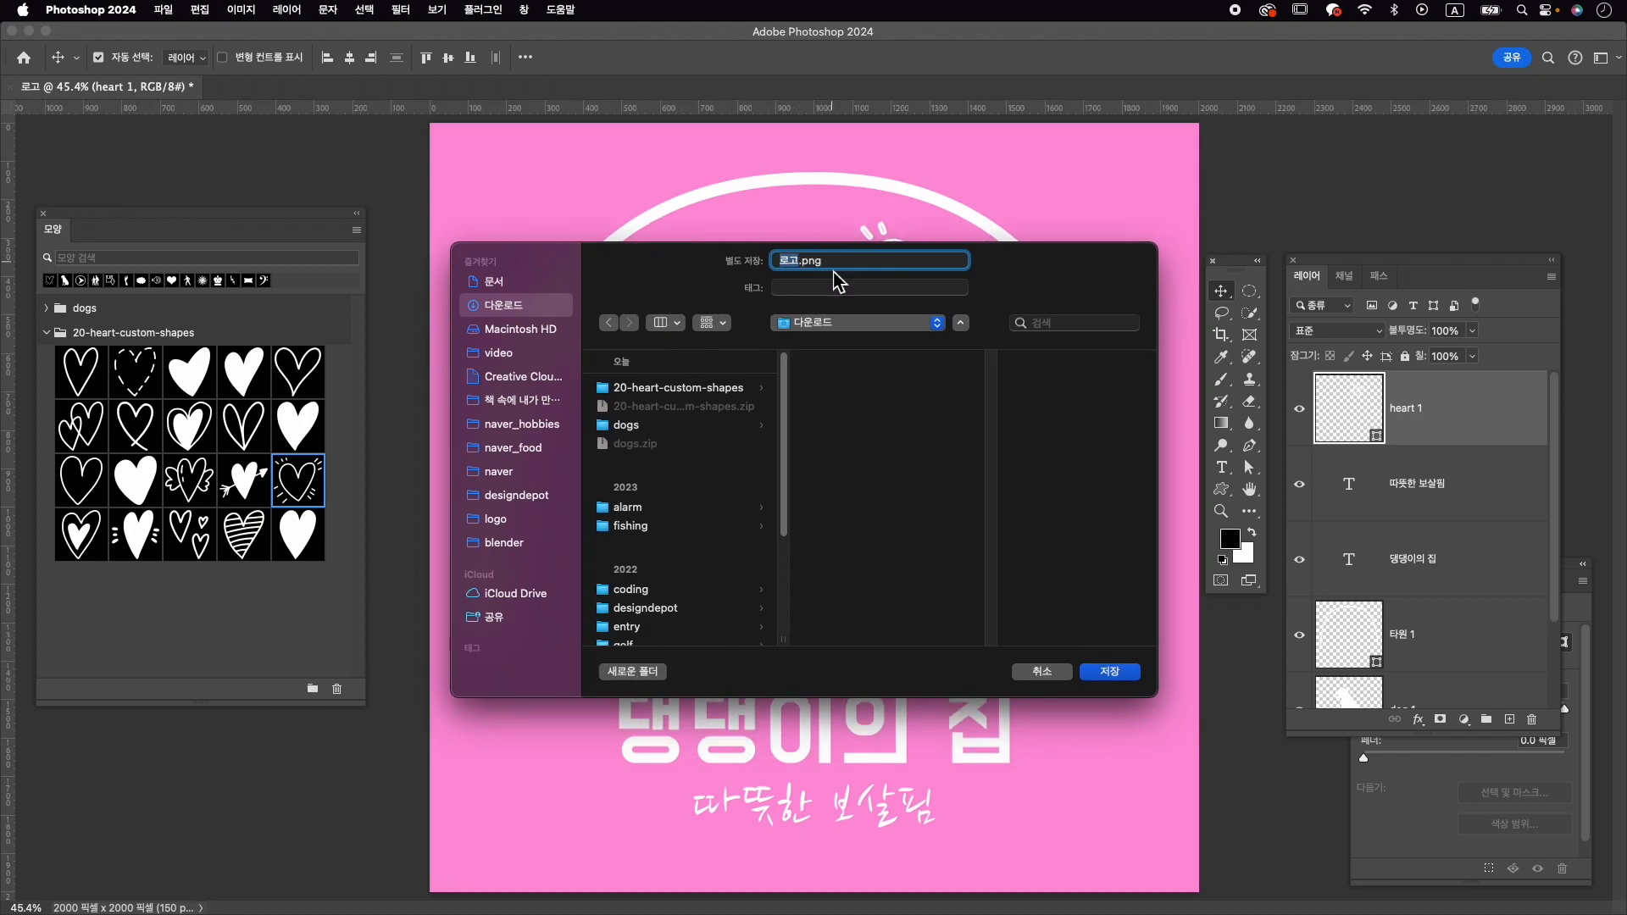
left_click(1124, 675)
Step: Switch to Finder, open 로고.png in Preview to check the exported logo, close it, and return to Photoshop
key("super+Tab")
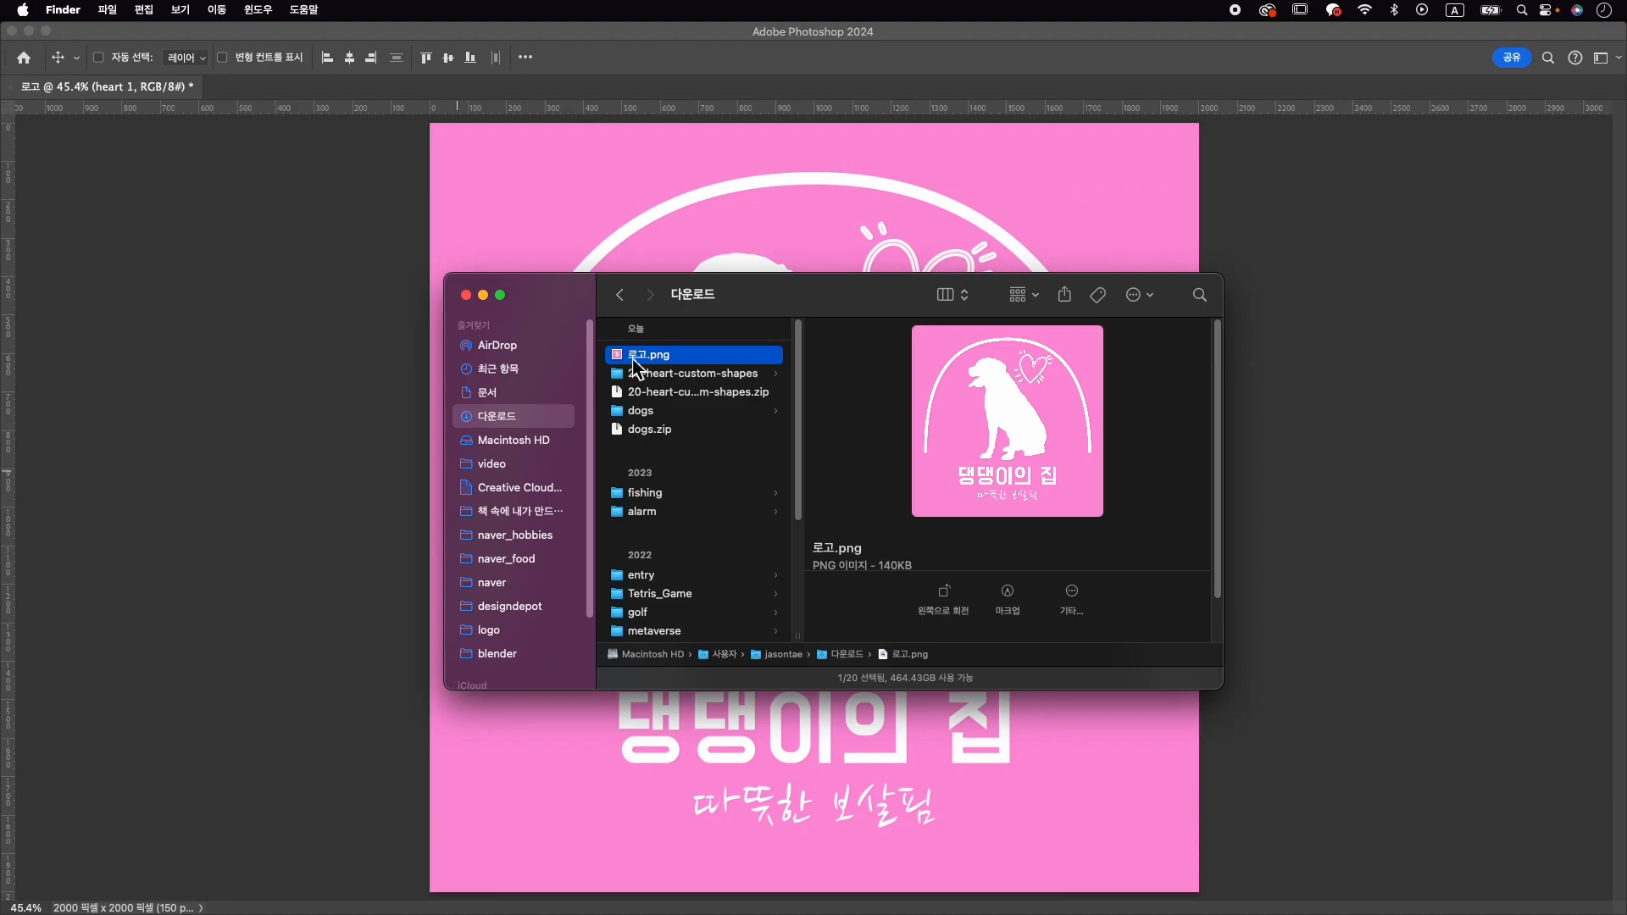
double_click(714, 363)
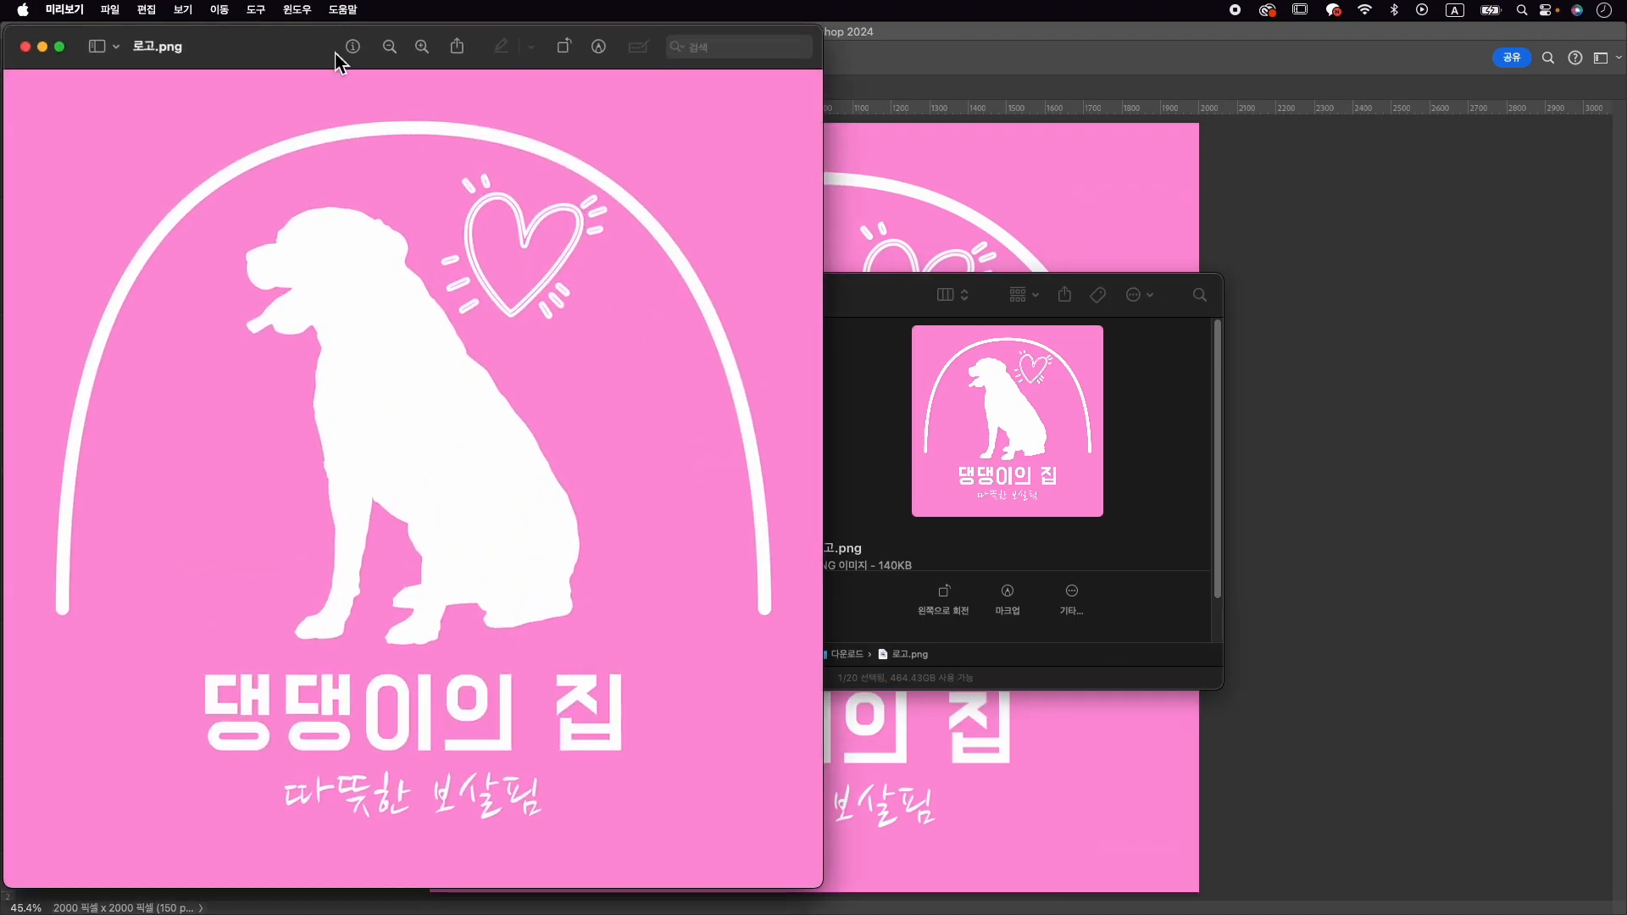
left_click_drag(339, 61, 727, 73)
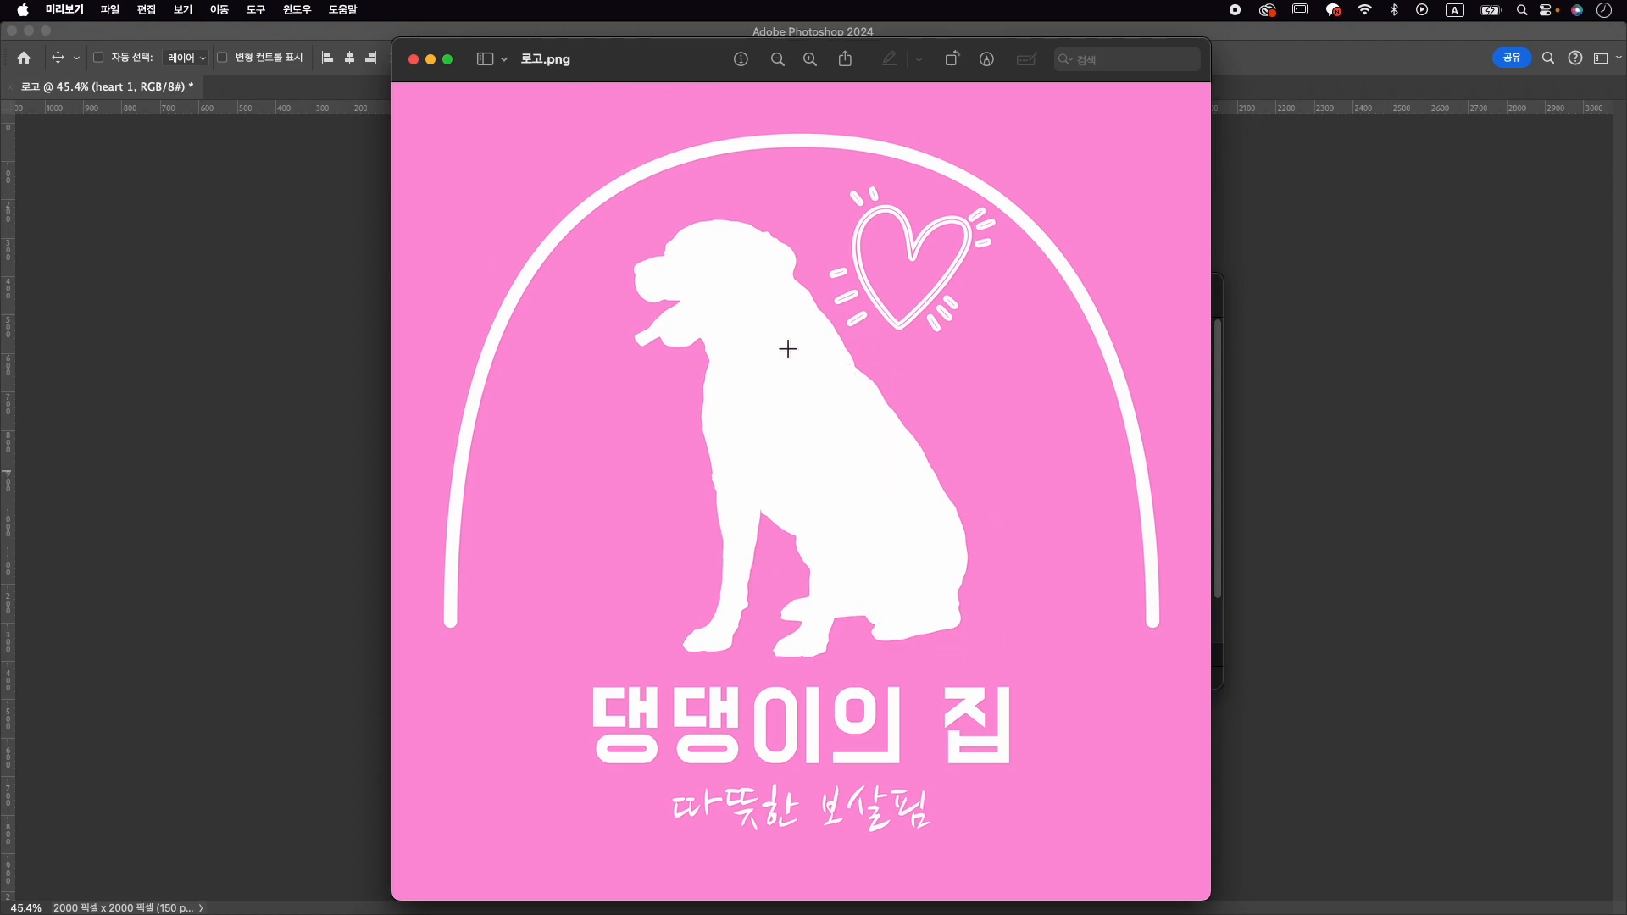
left_click(413, 59)
left_click(590, 247)
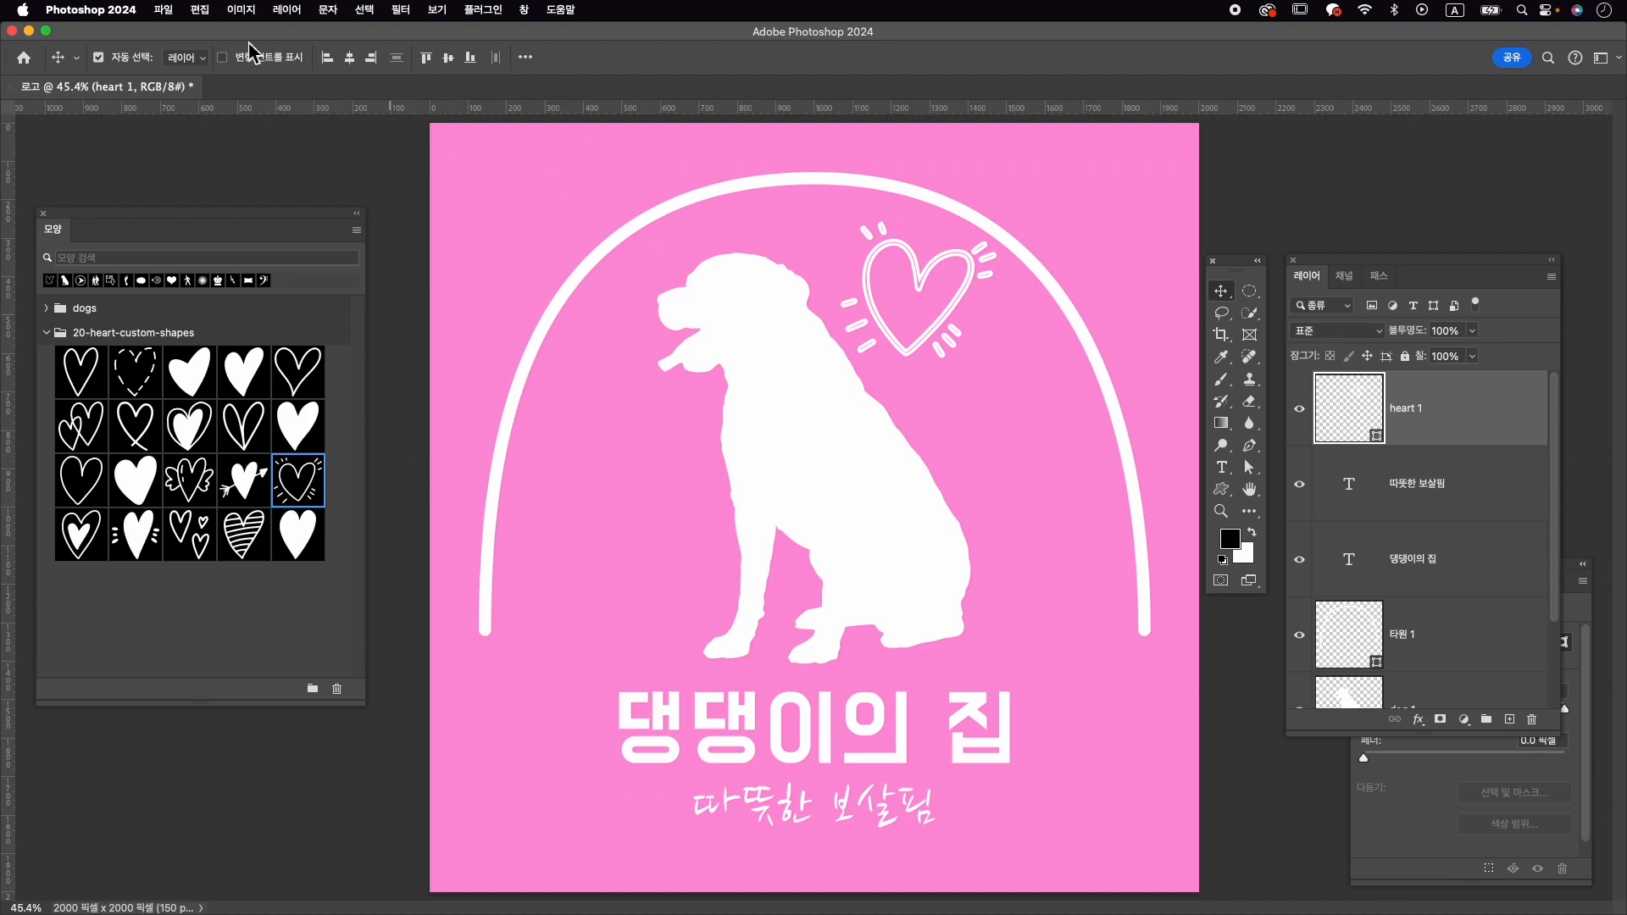
Step: Save the document as 로고.psd in Photoshop format in the downloads folder
left_click(163, 9)
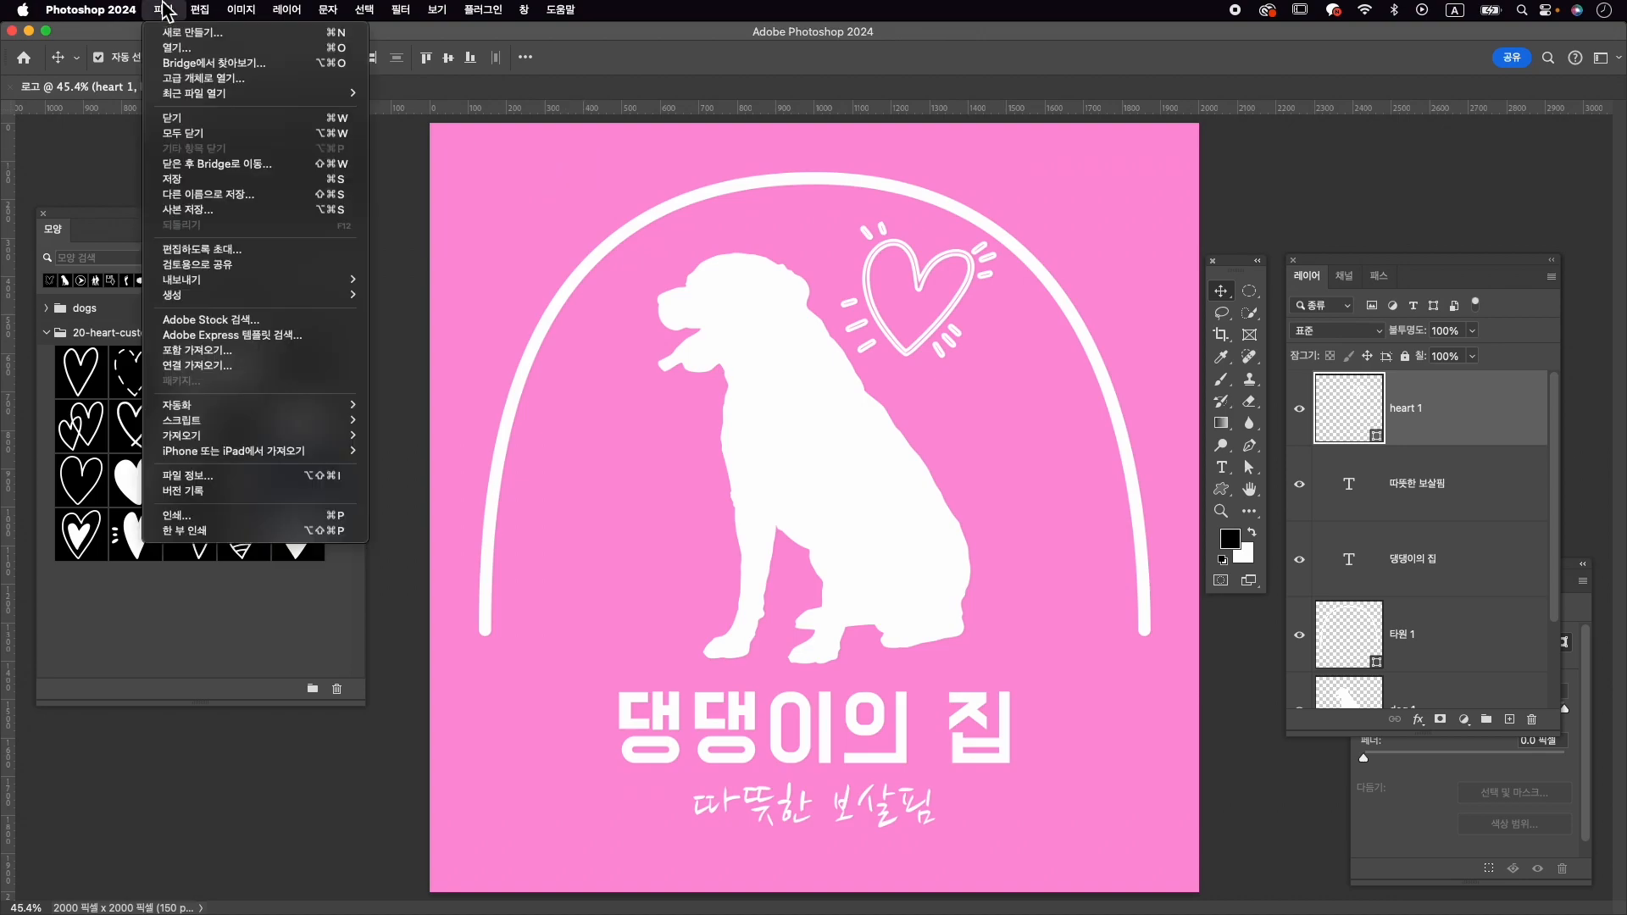
left_click(236, 200)
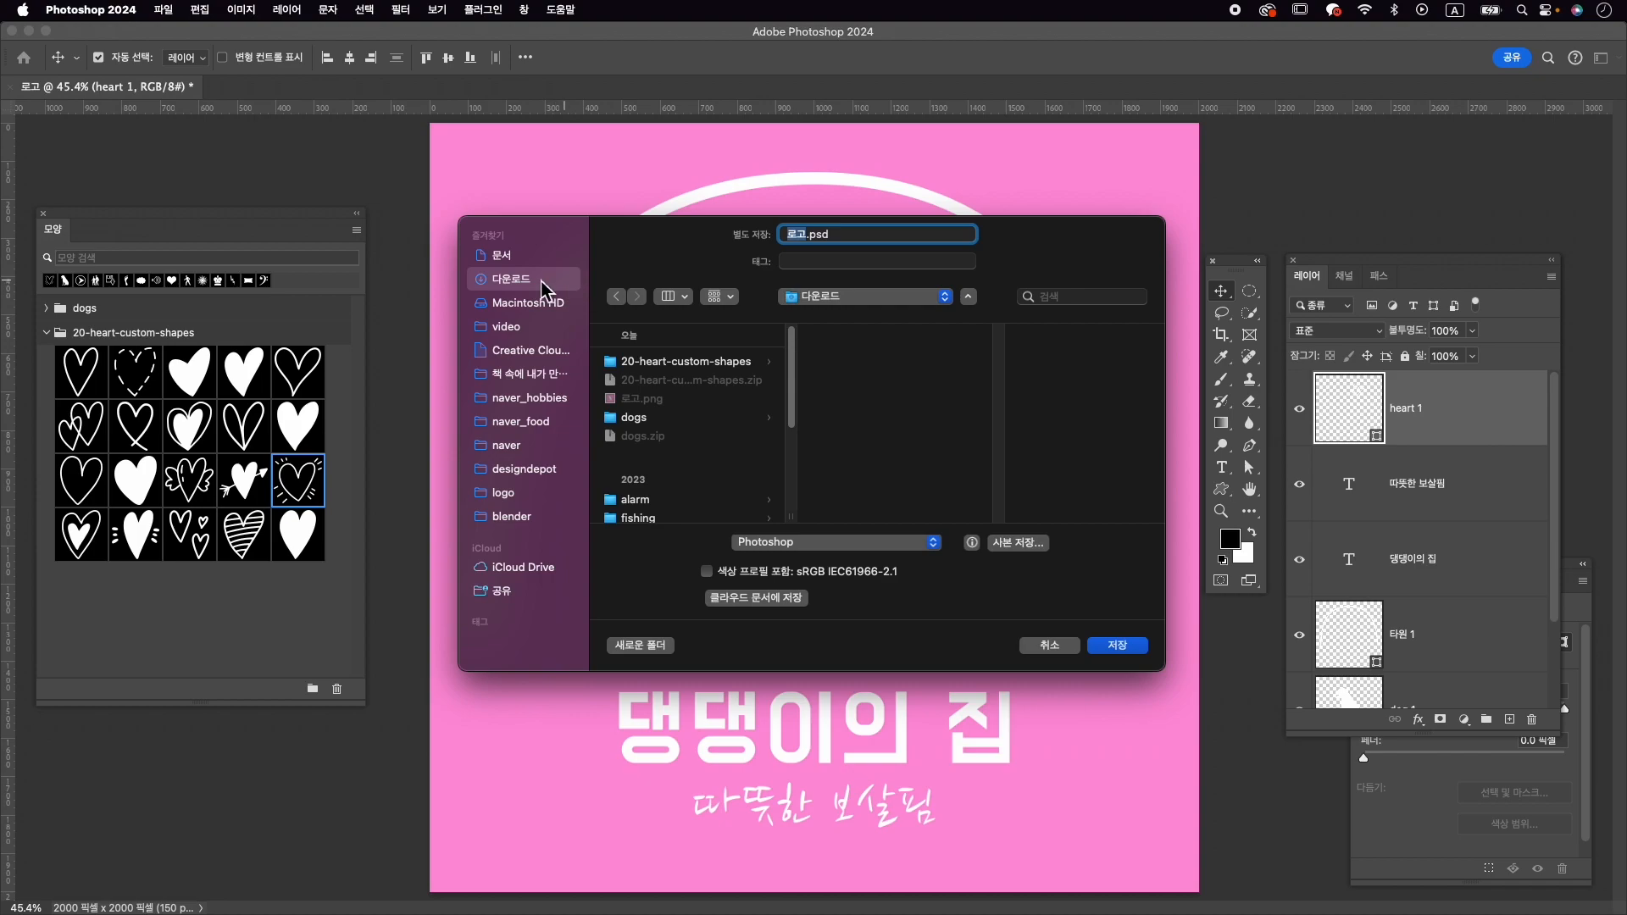
left_click(1114, 649)
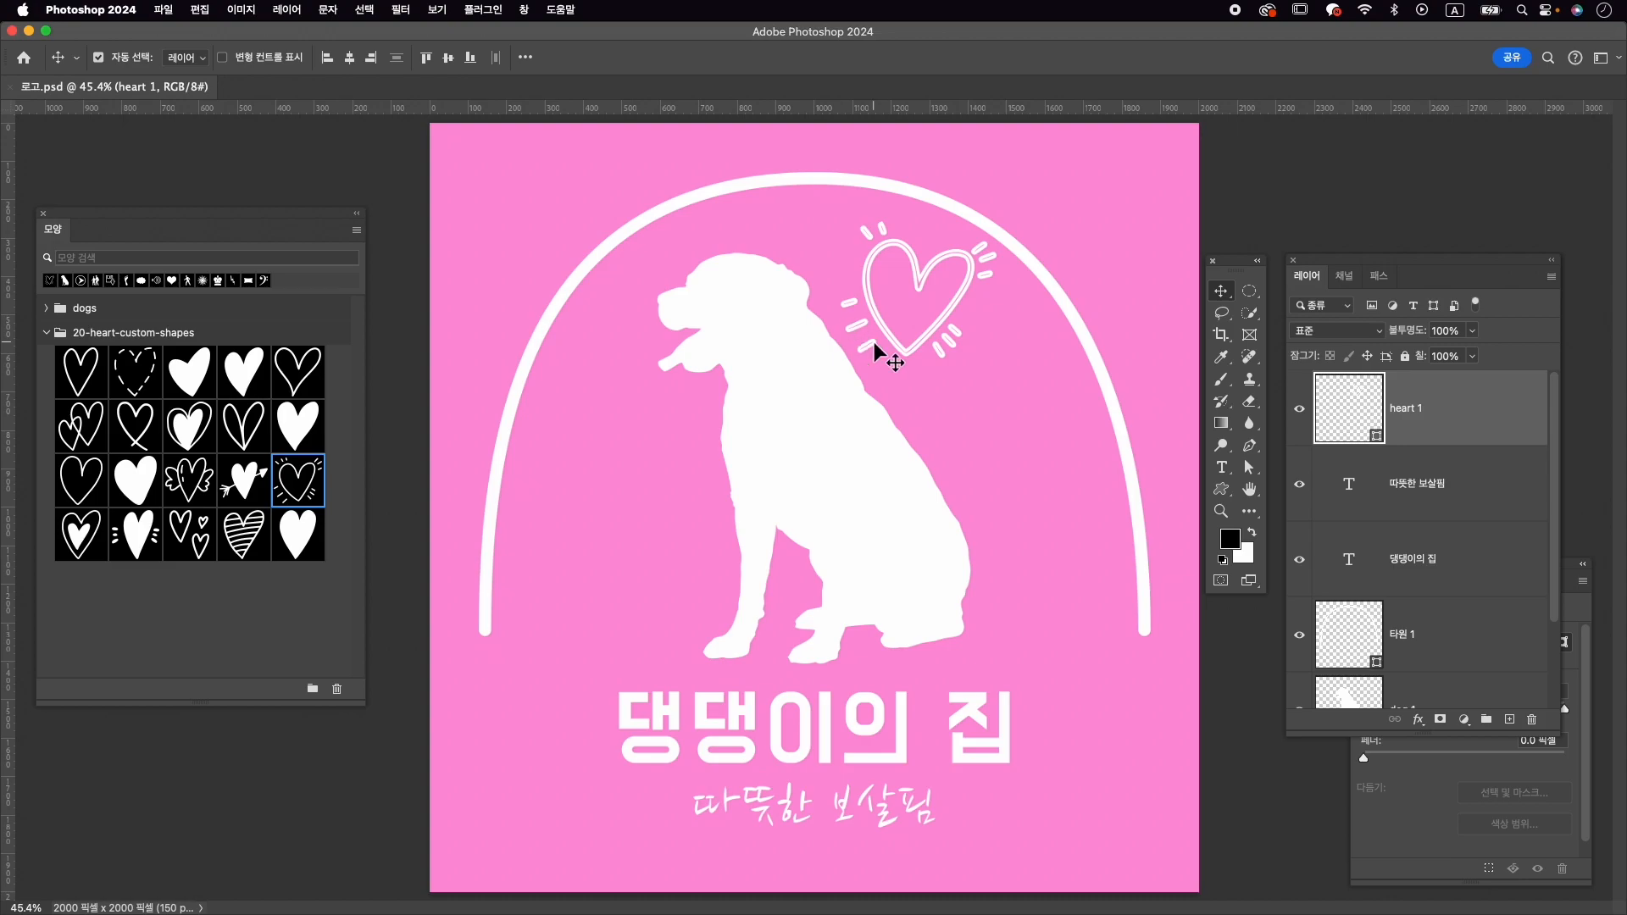
Step: Hide the pink color fill layer at the bottom of the layer stack
scroll(1471, 555, "down", 3)
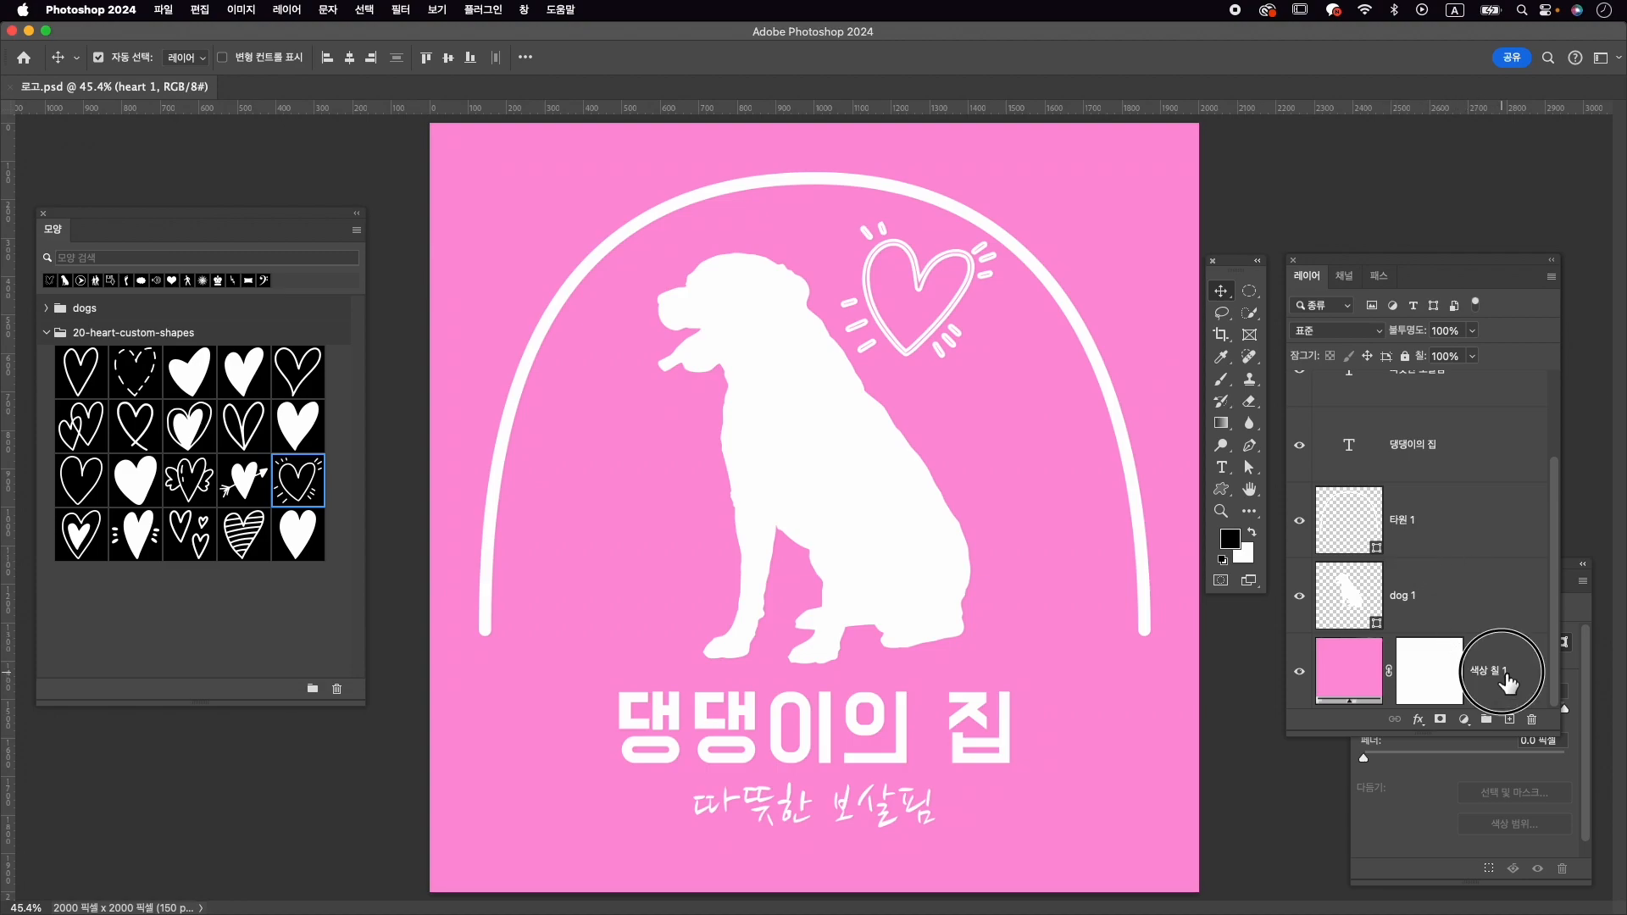
left_click(1504, 688)
left_click(1299, 671)
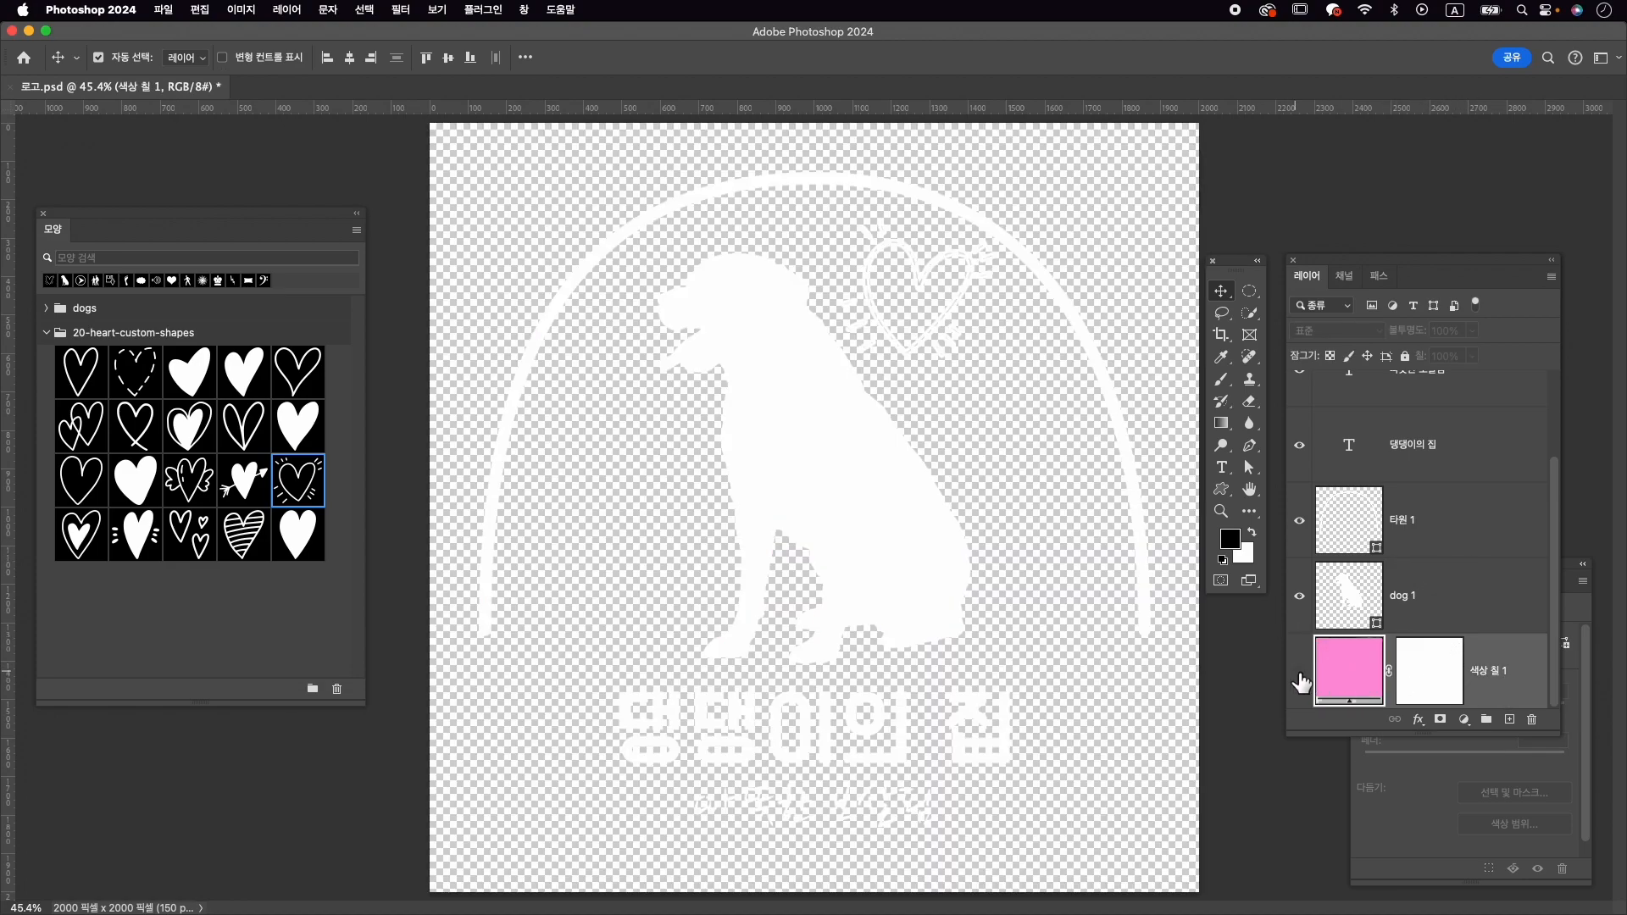
Step: Group the layers from heart 1 through dog 1 and move the hidden pink fill layer into that group
left_click(1433, 619)
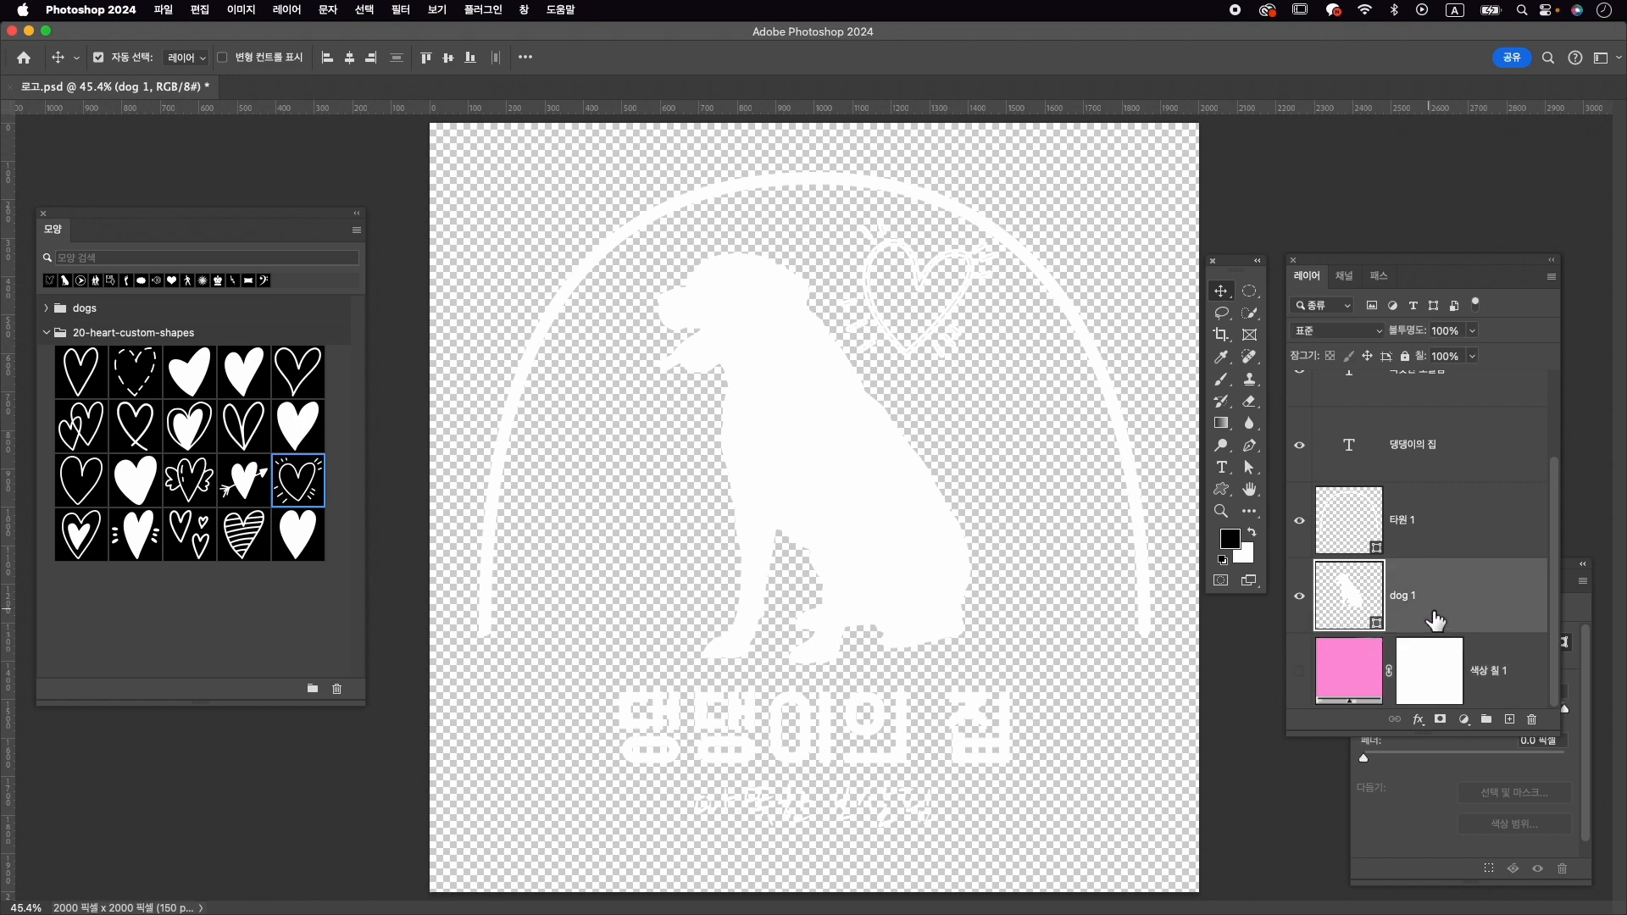
scroll(1429, 593, "up", 3)
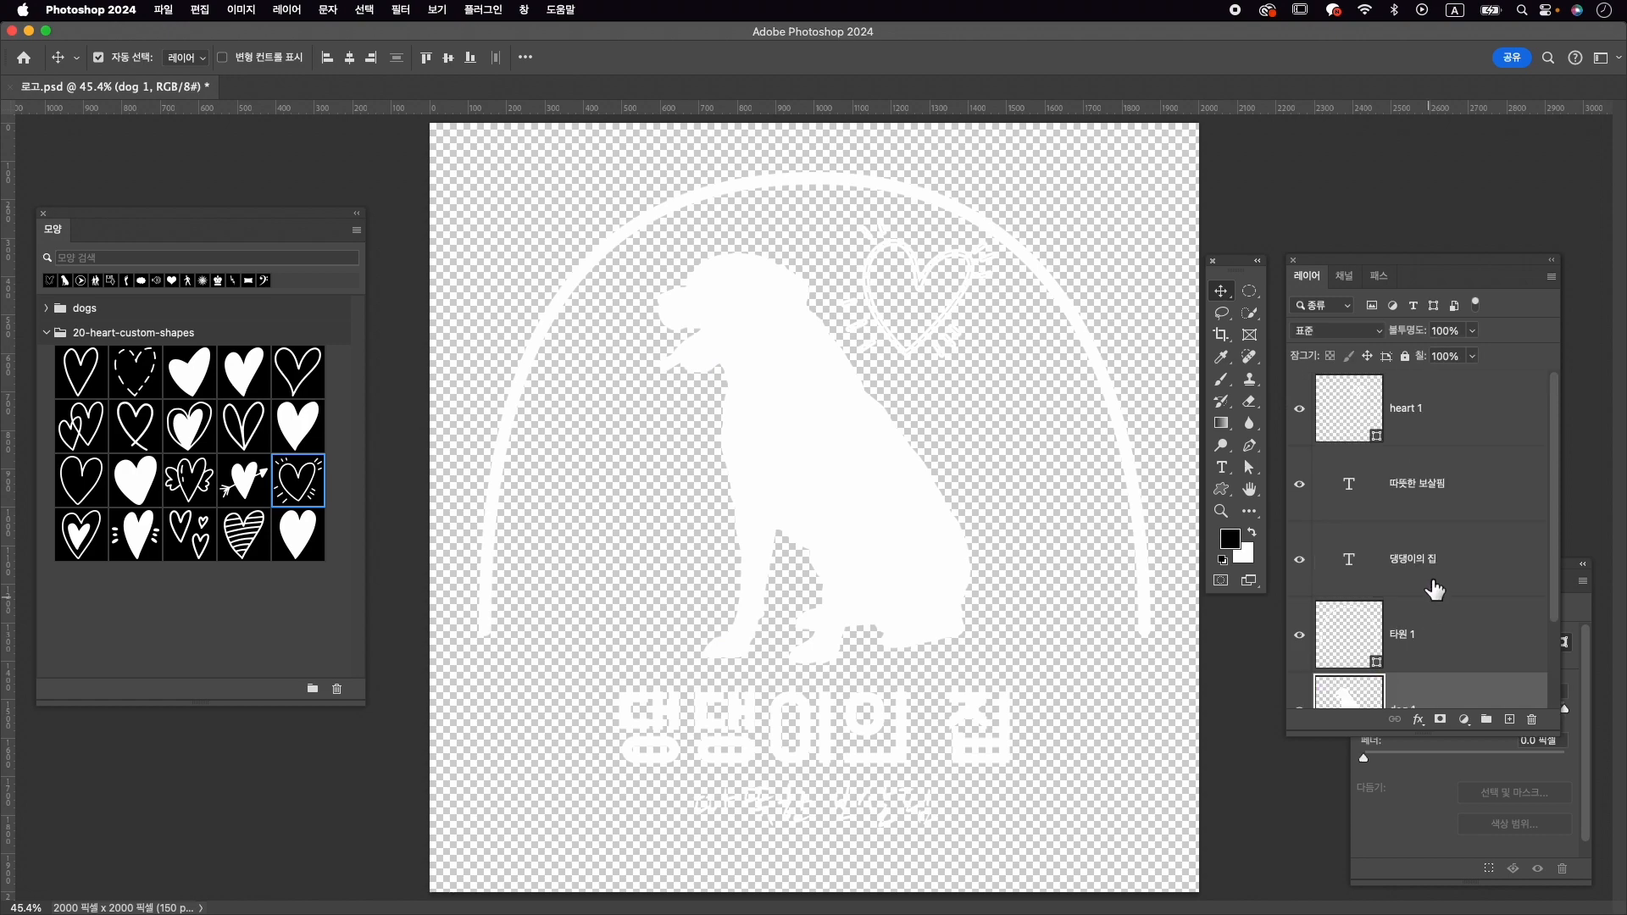
left_click(1476, 423)
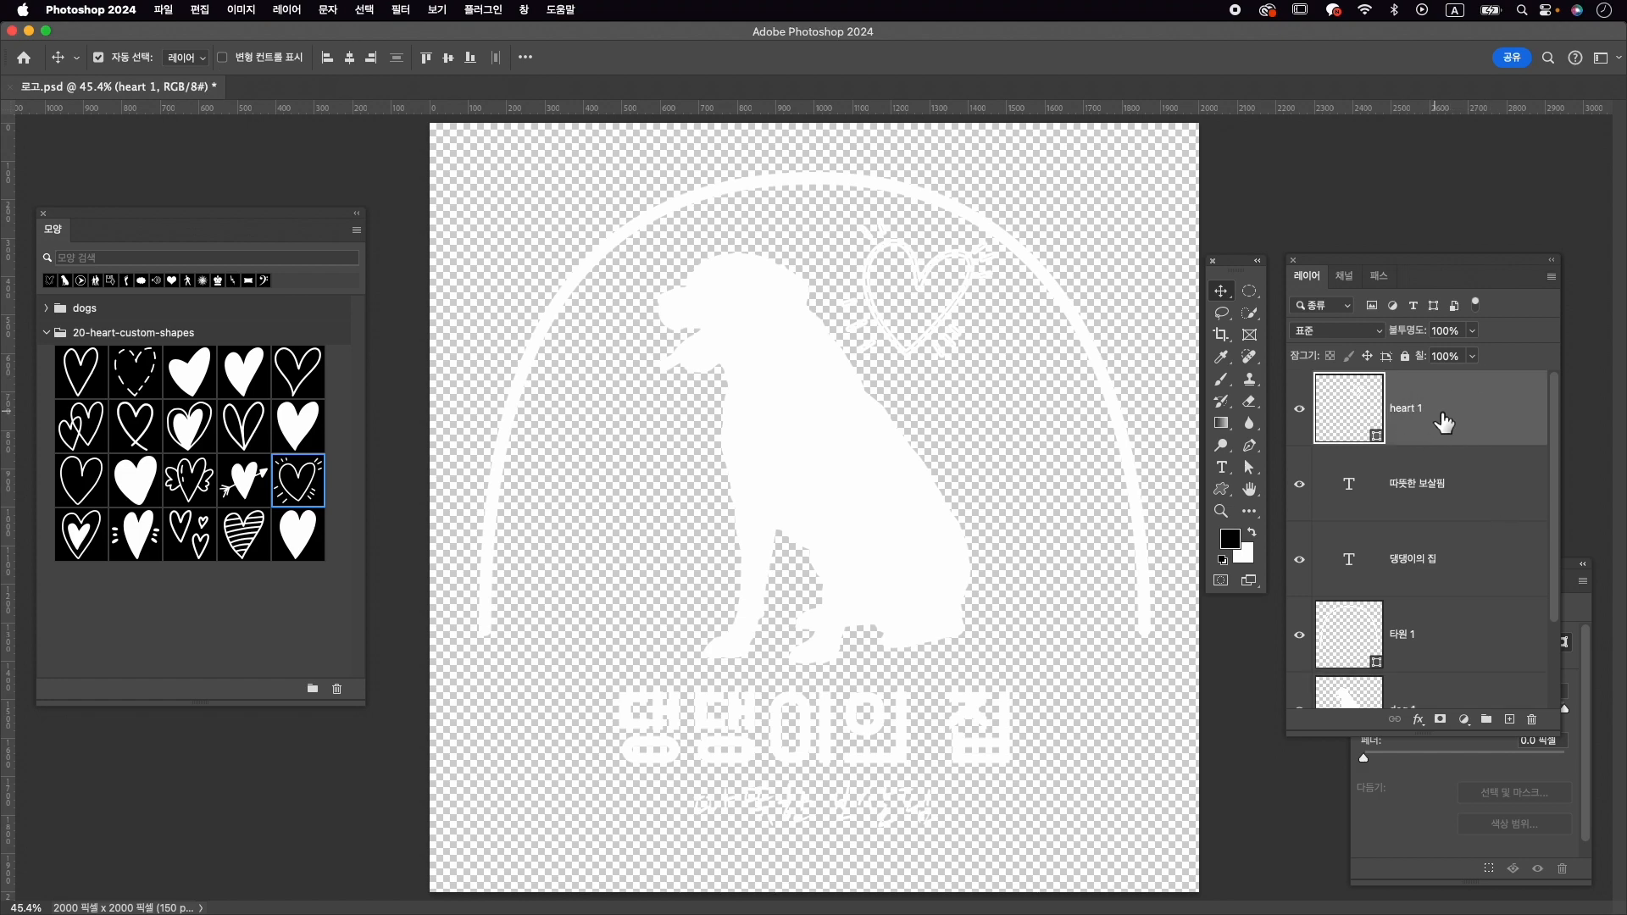
scroll(1454, 436, "down", 2)
left_click(1473, 603, "shift")
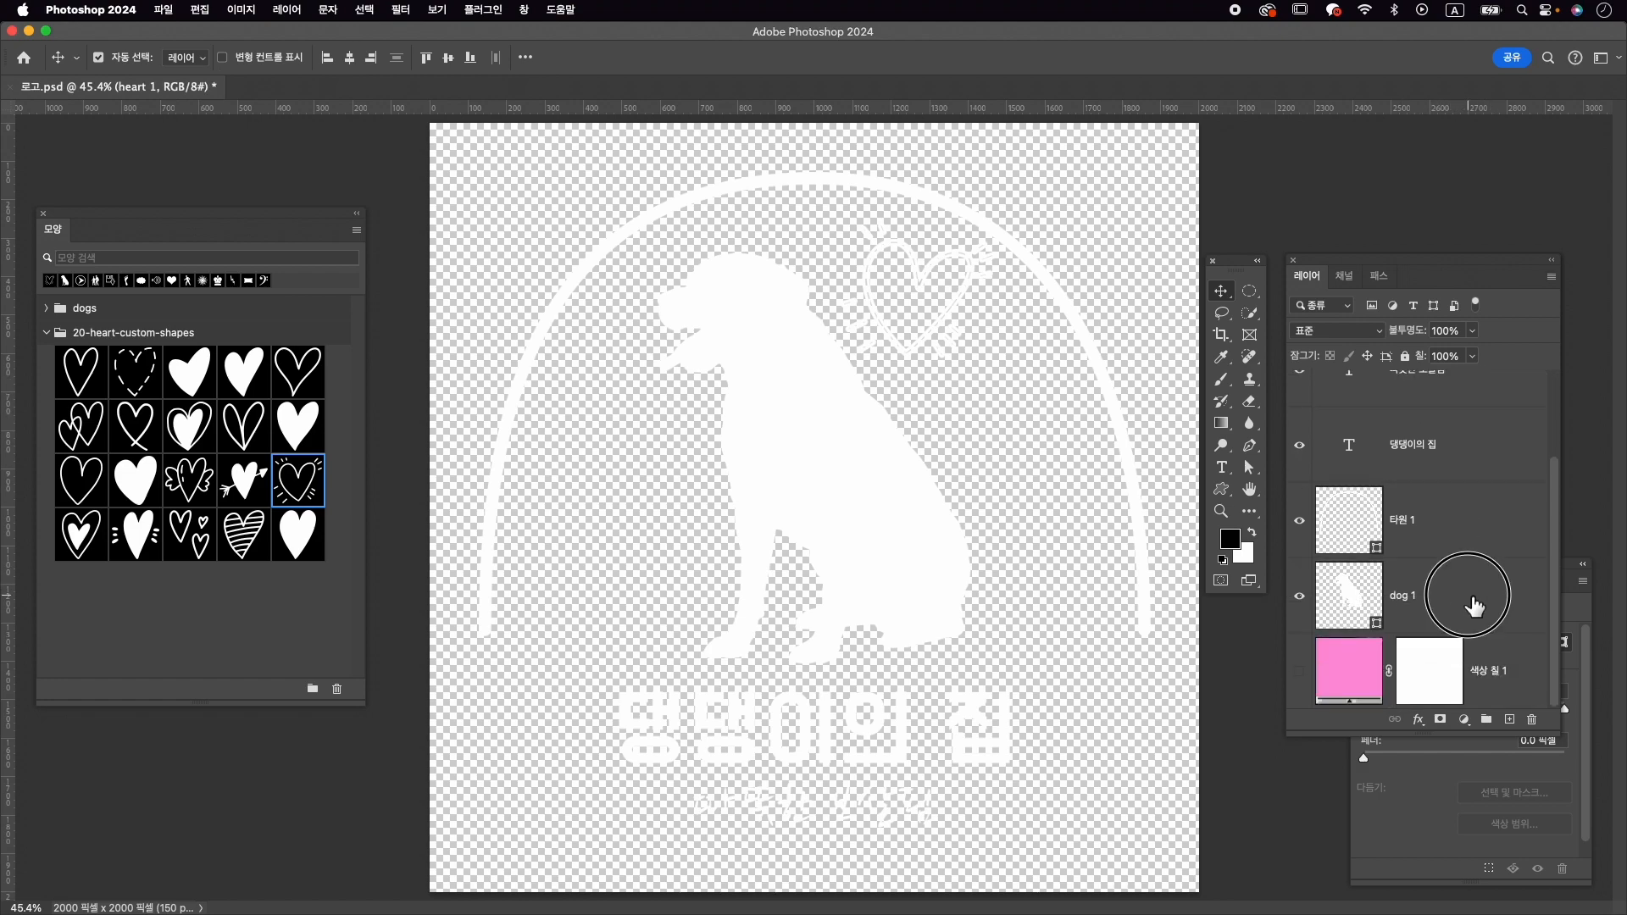
scroll(1470, 594, "up", 2)
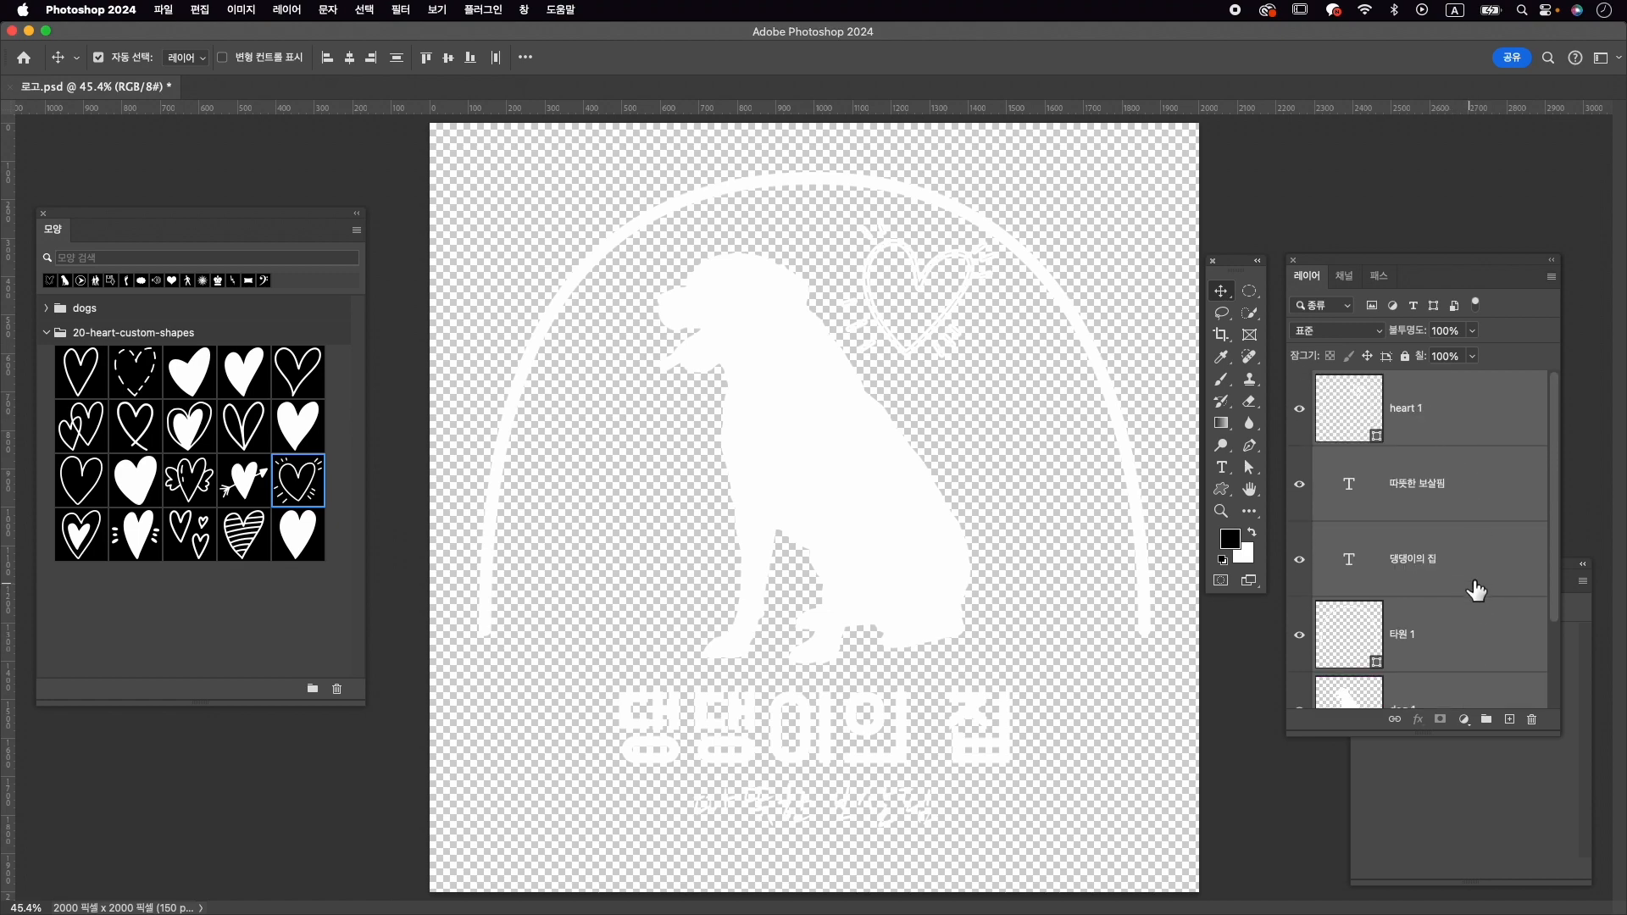
scroll(1477, 594, "down", 2)
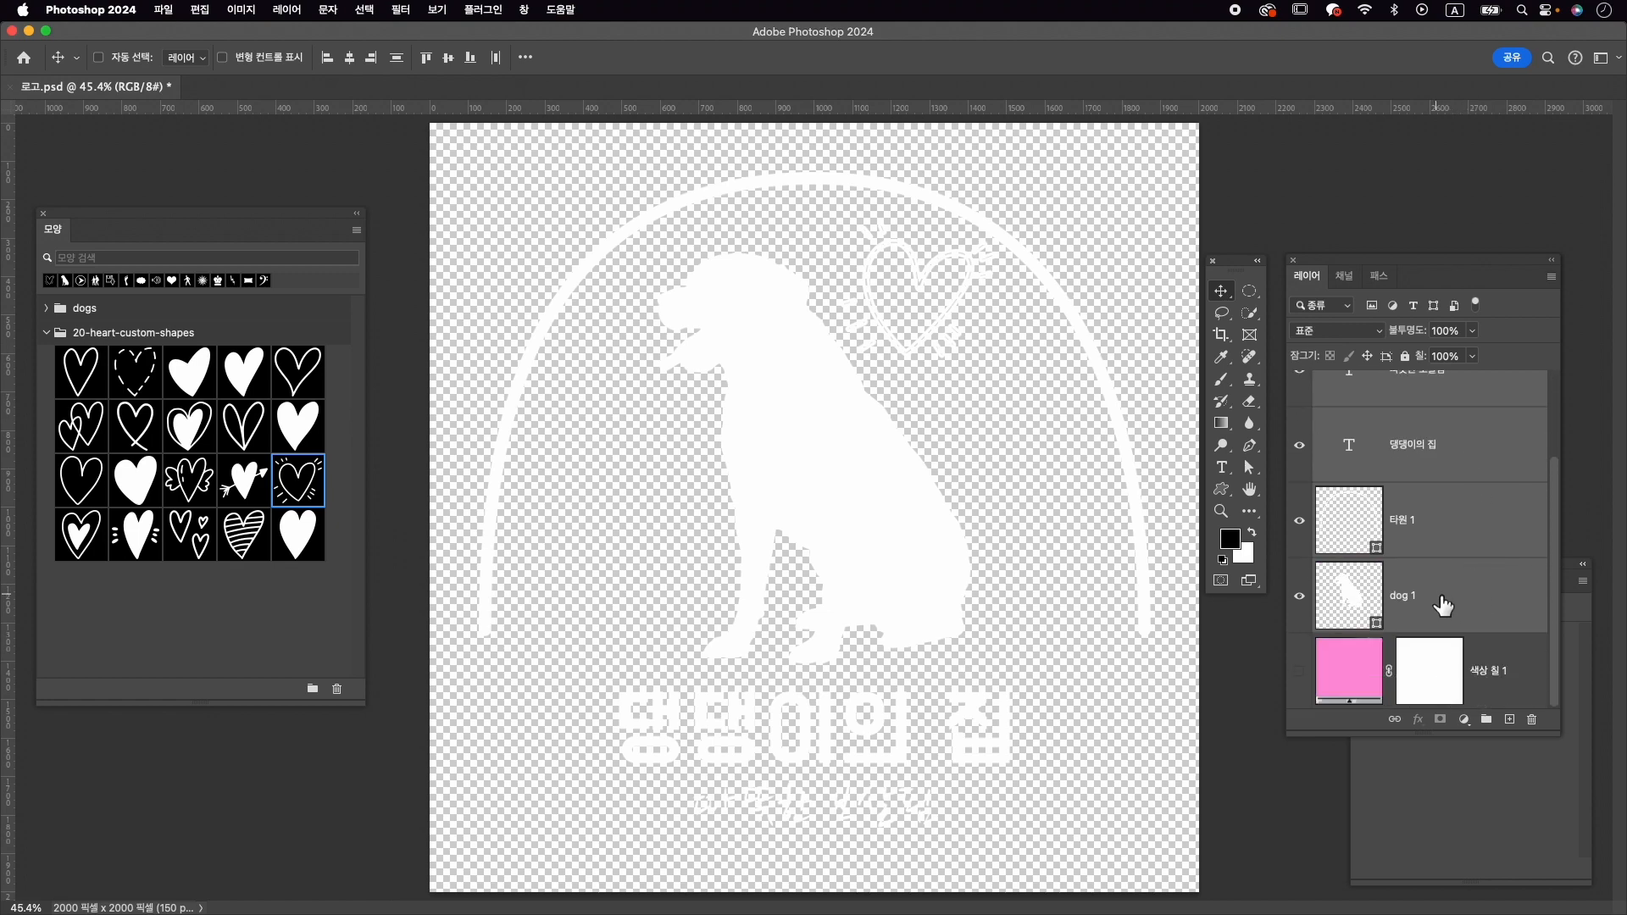
left_click(1487, 721)
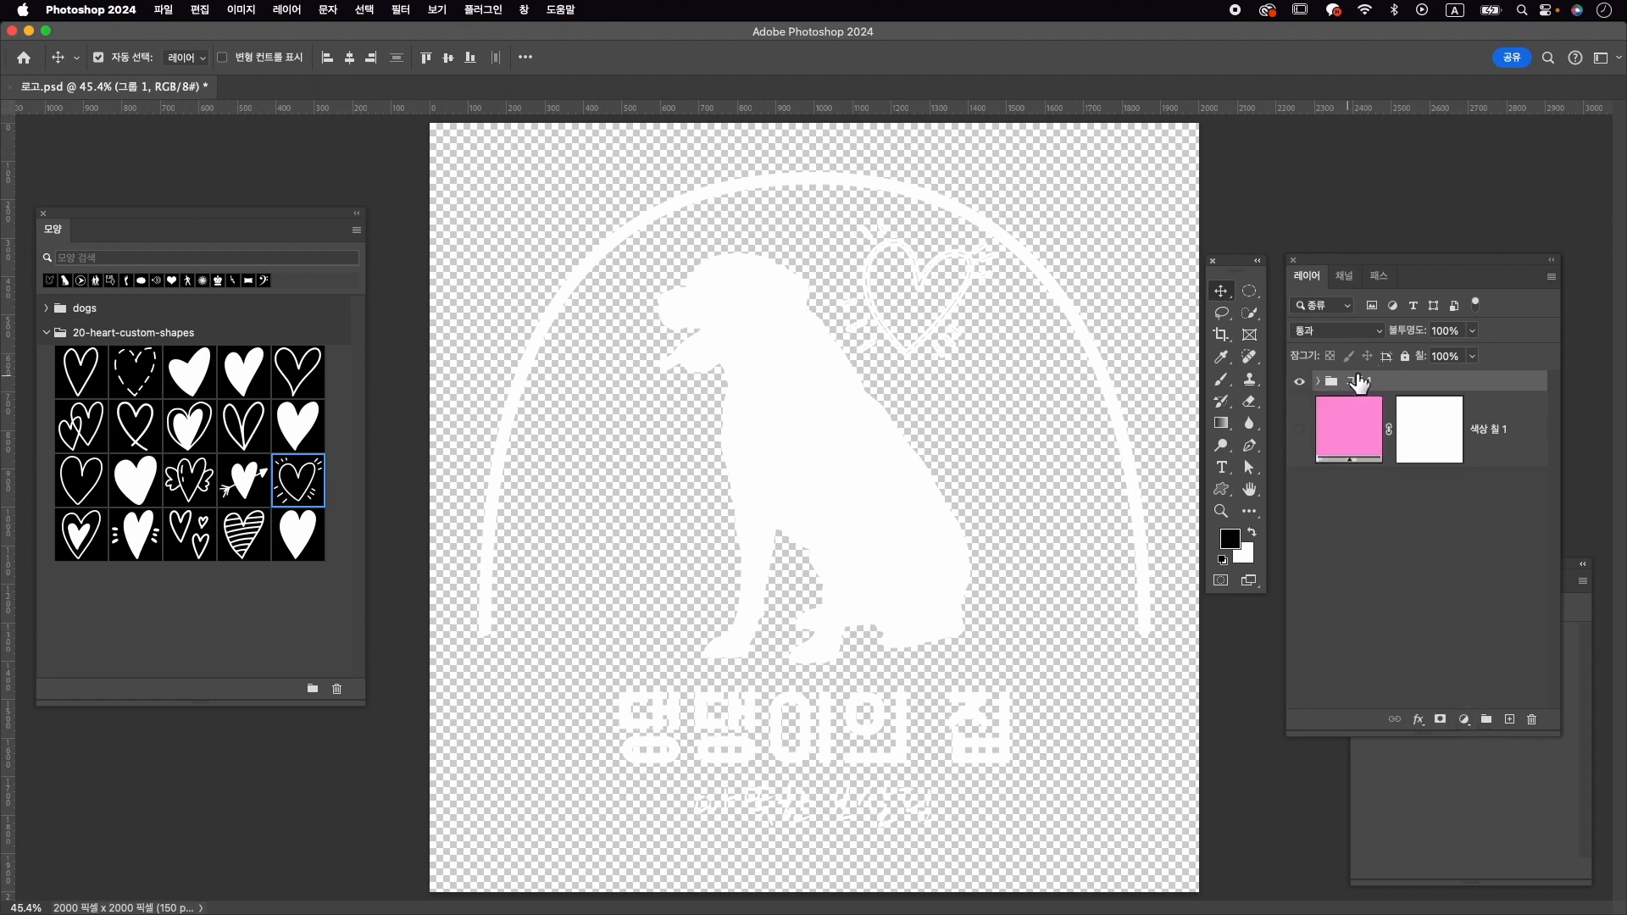
left_click_drag(1347, 428, 1370, 383)
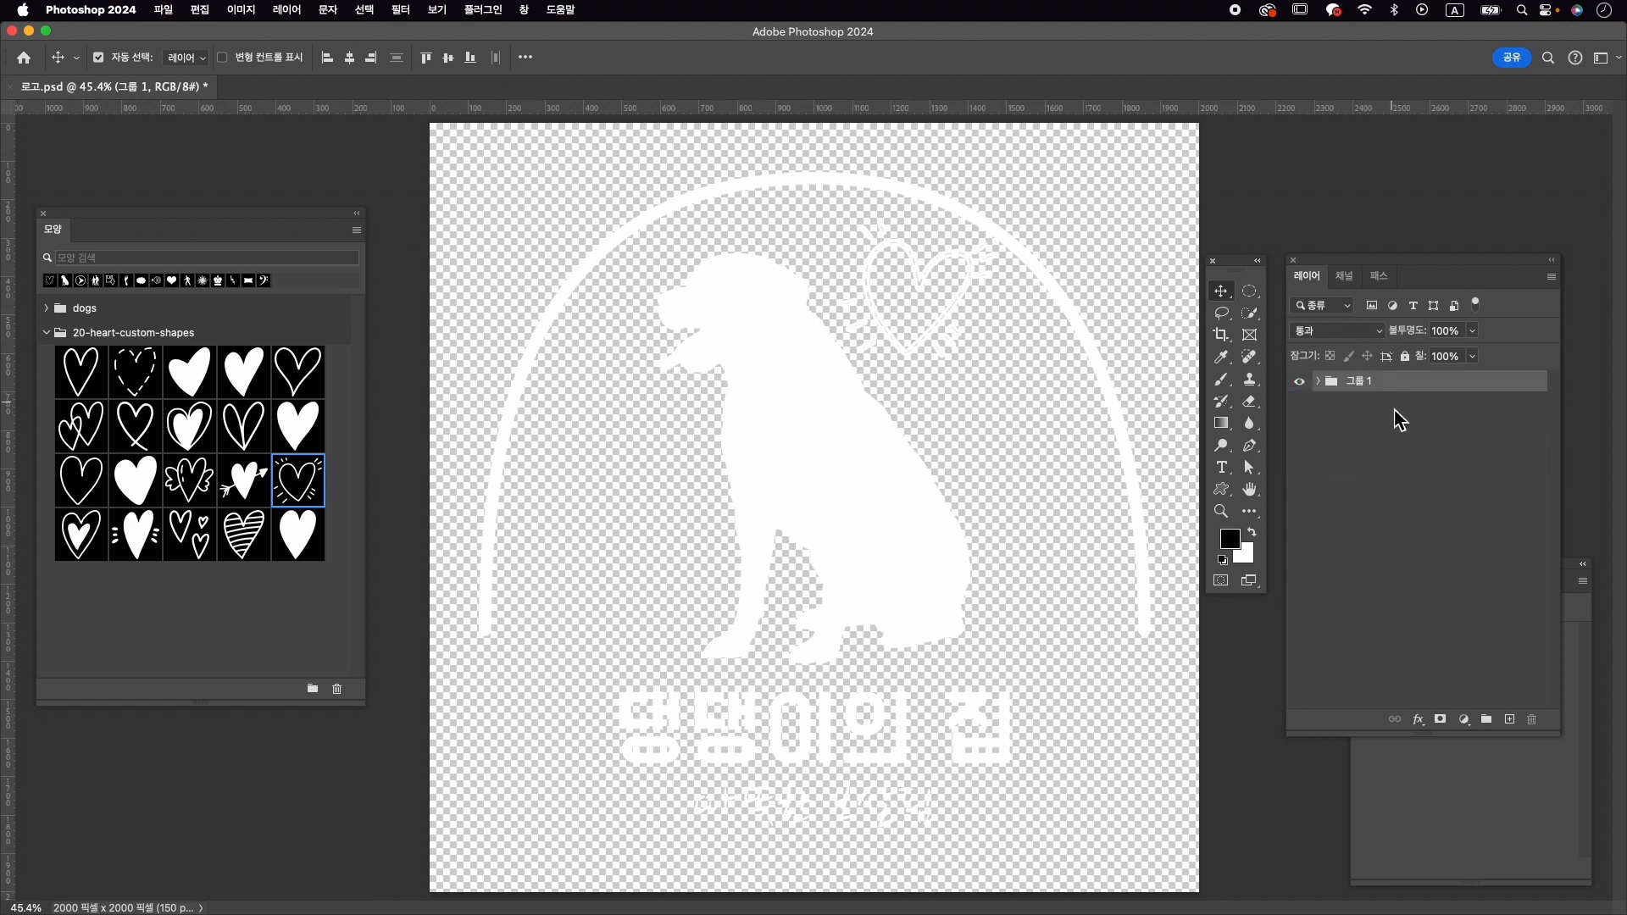
Step: Add a solid color fill layer in black (000000) above the group and clip it to the group
left_click(1464, 721)
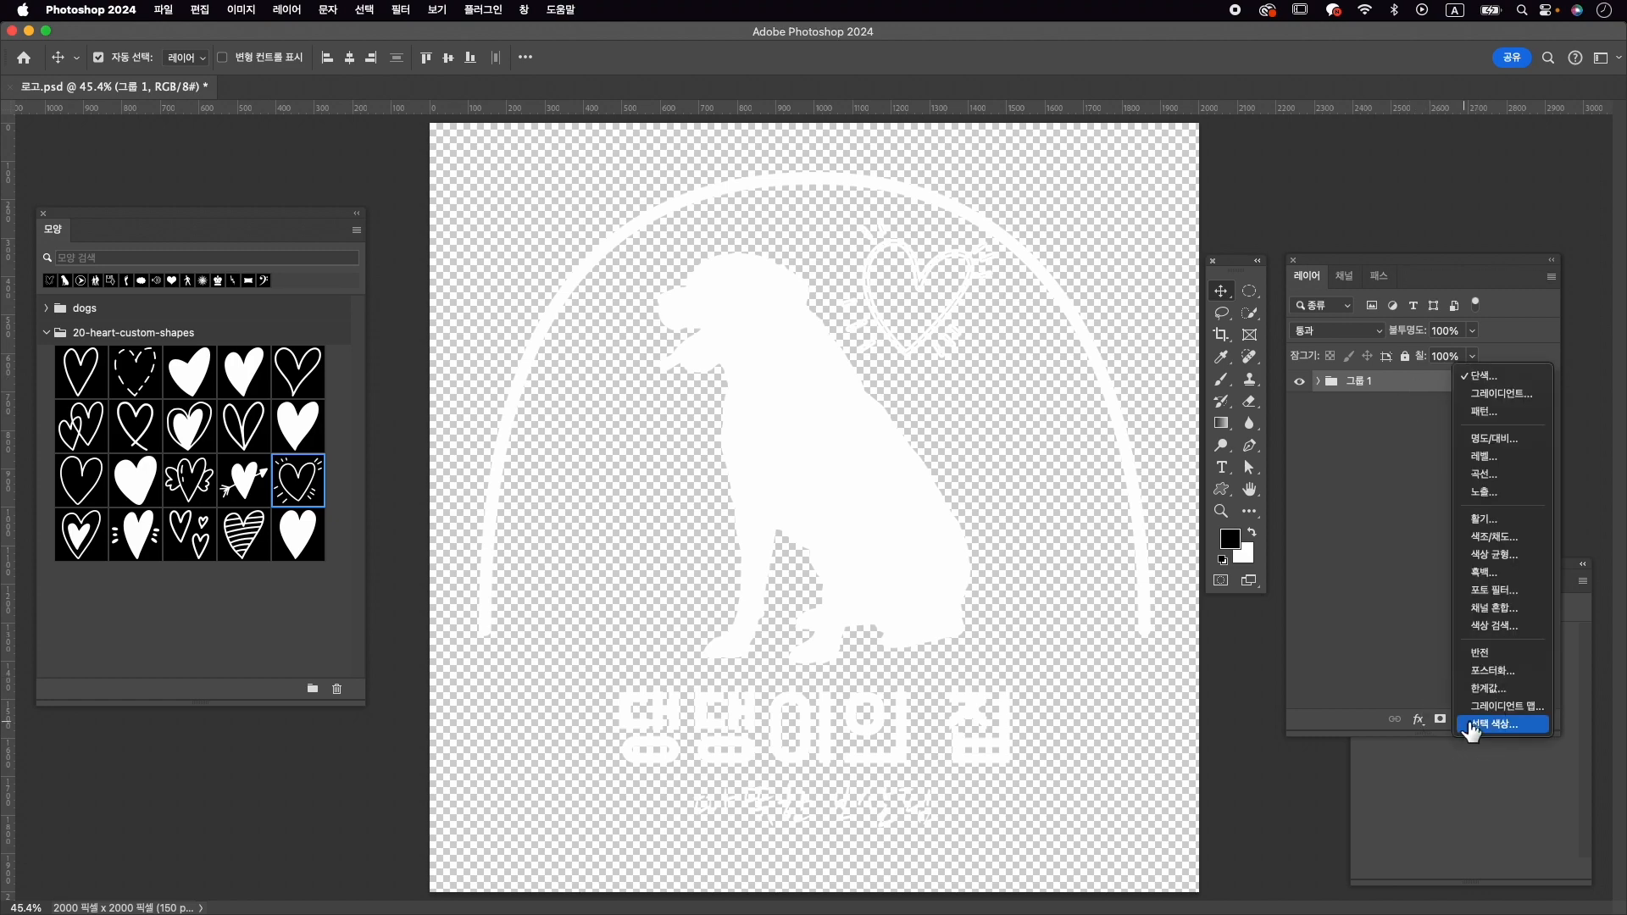
left_click(1498, 376)
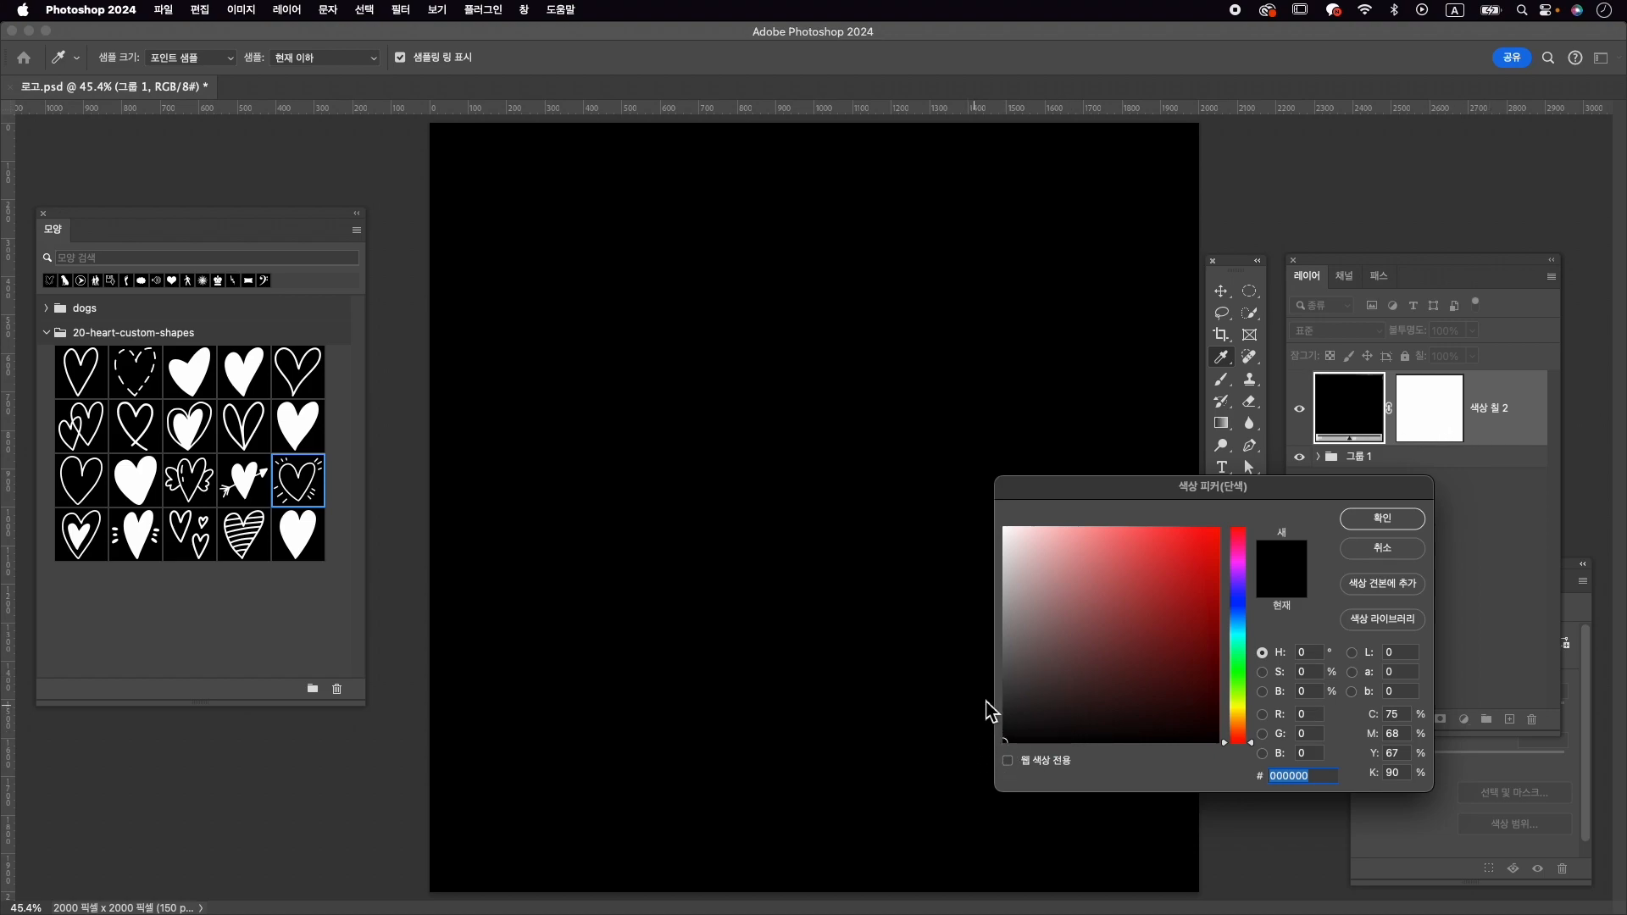
left_click(1404, 520)
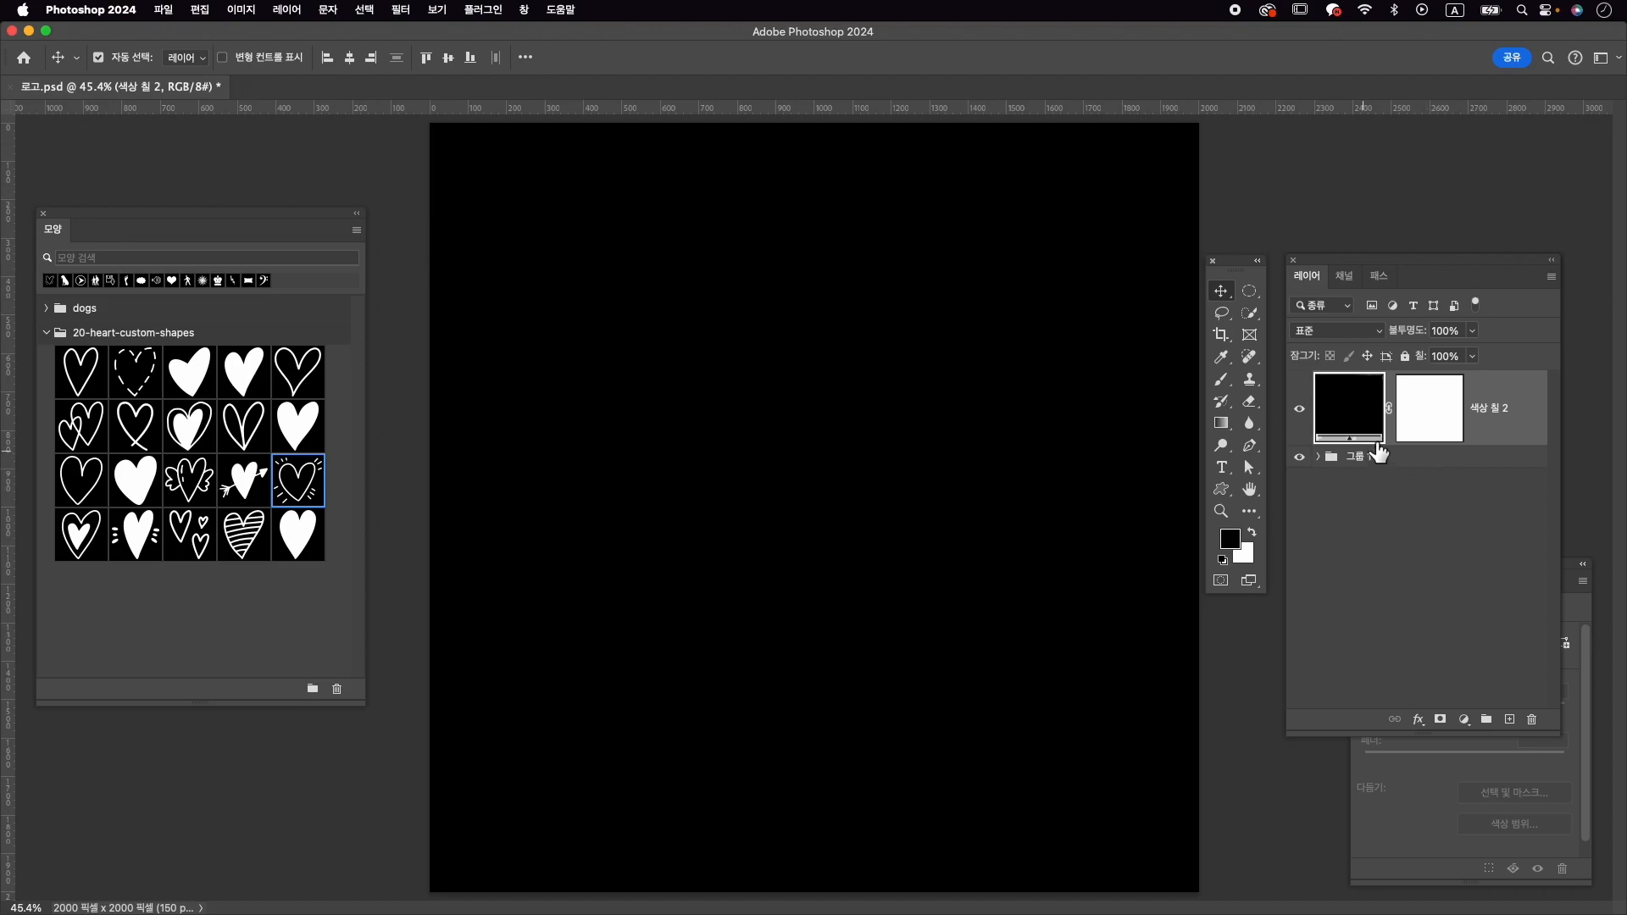
right_click(1514, 434)
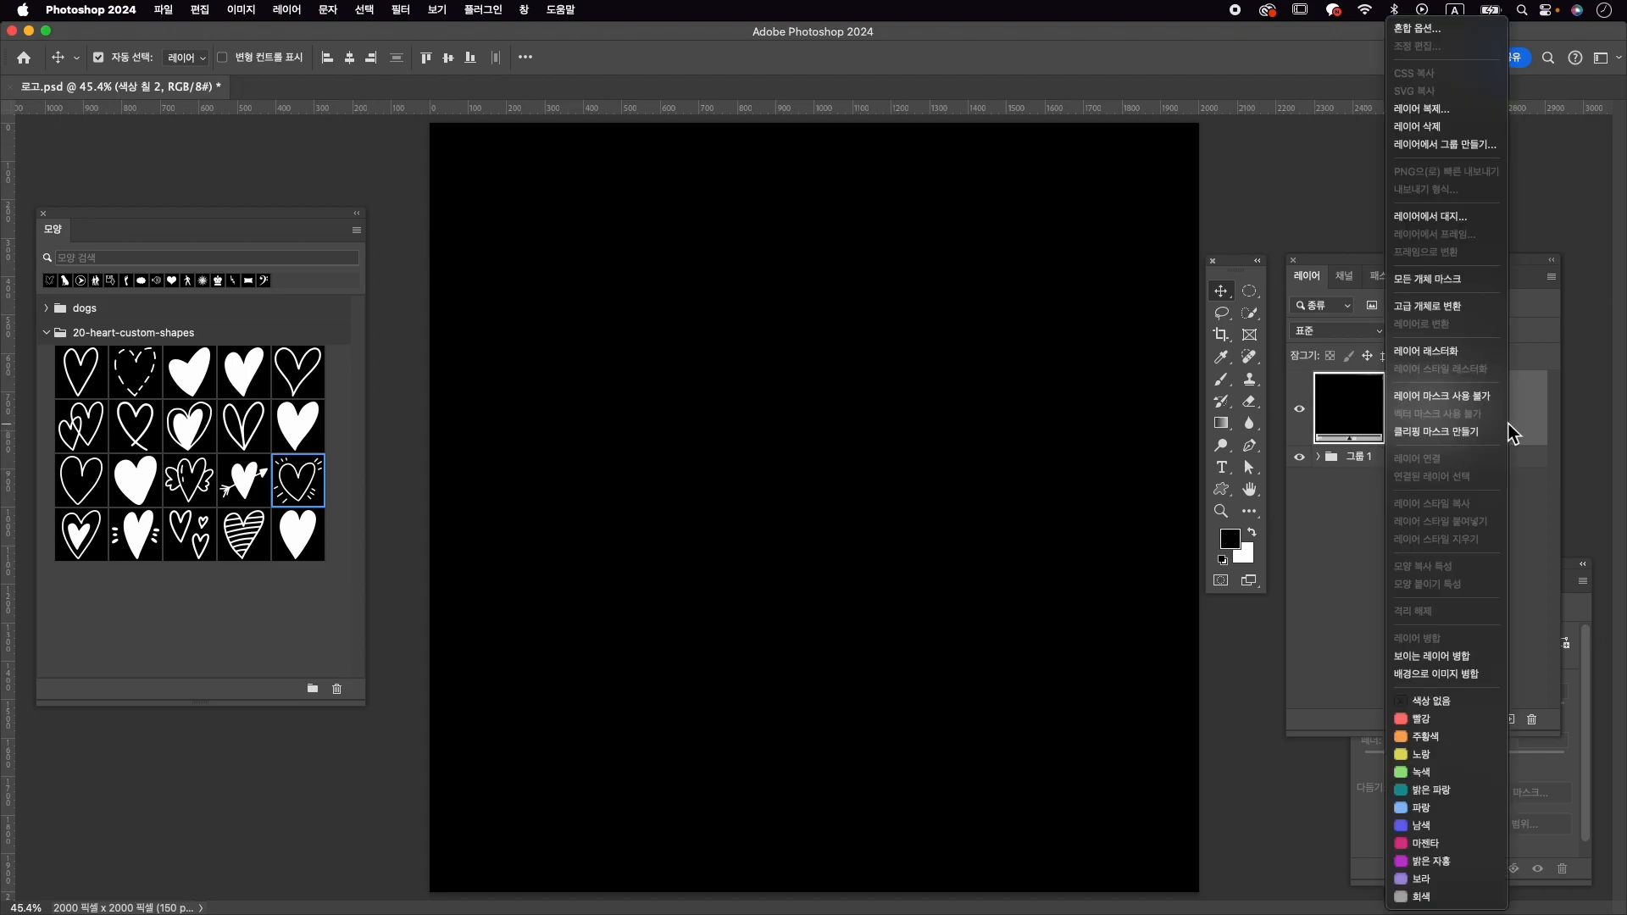
left_click(1474, 432)
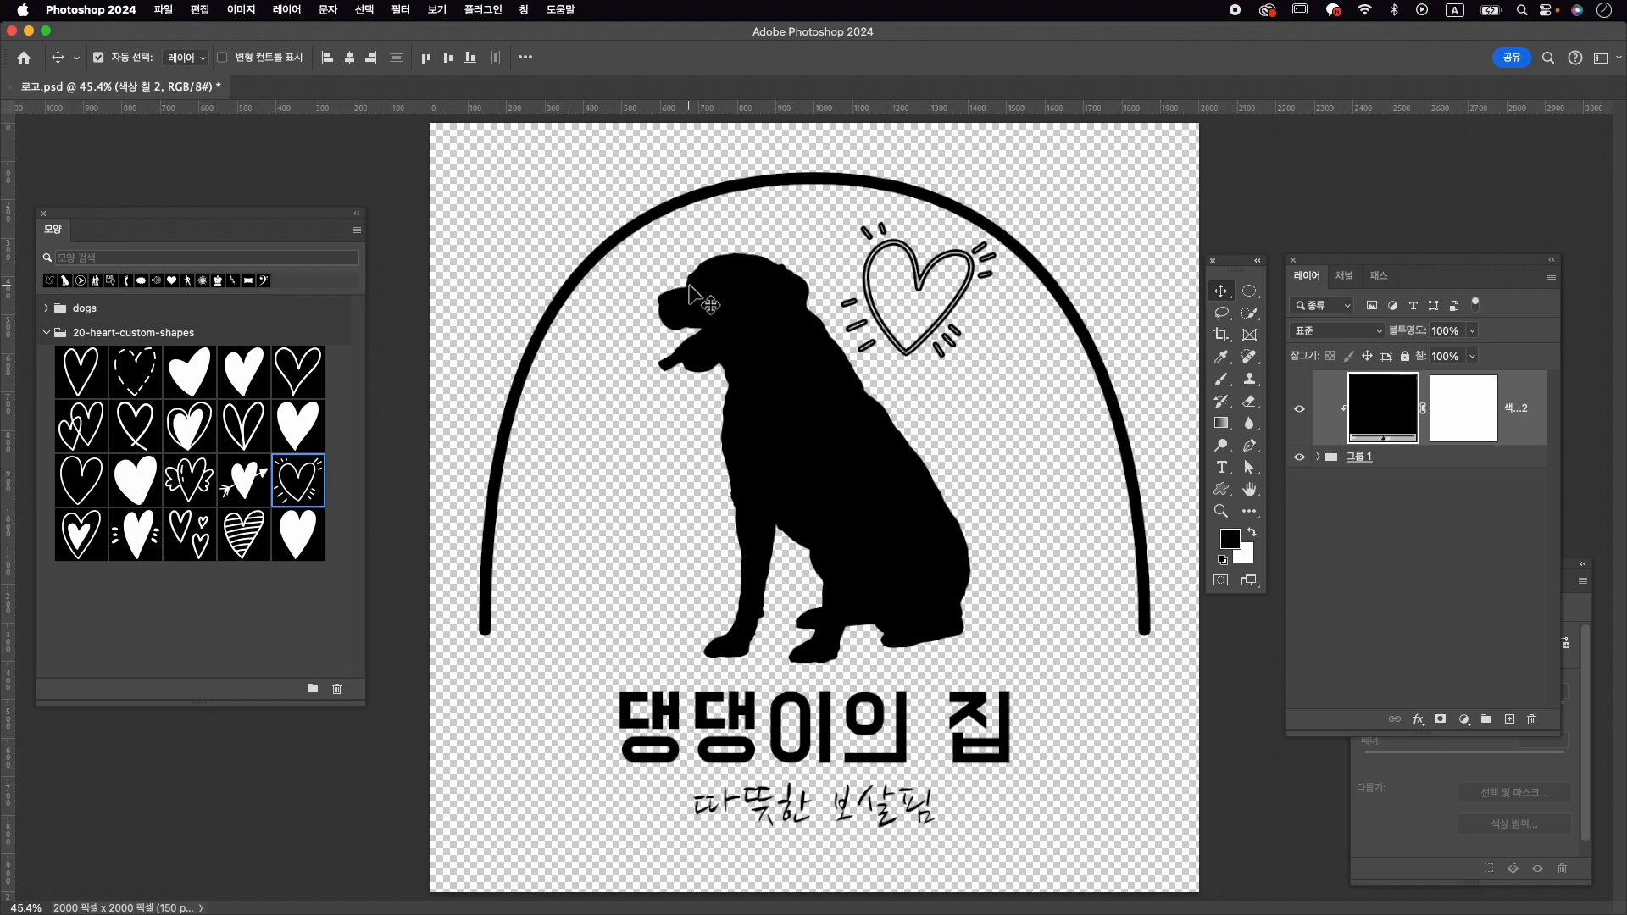
Step: Save the black logo as 로고.pdf in Photoshop PDF format in the downloads folder
left_click(174, 17)
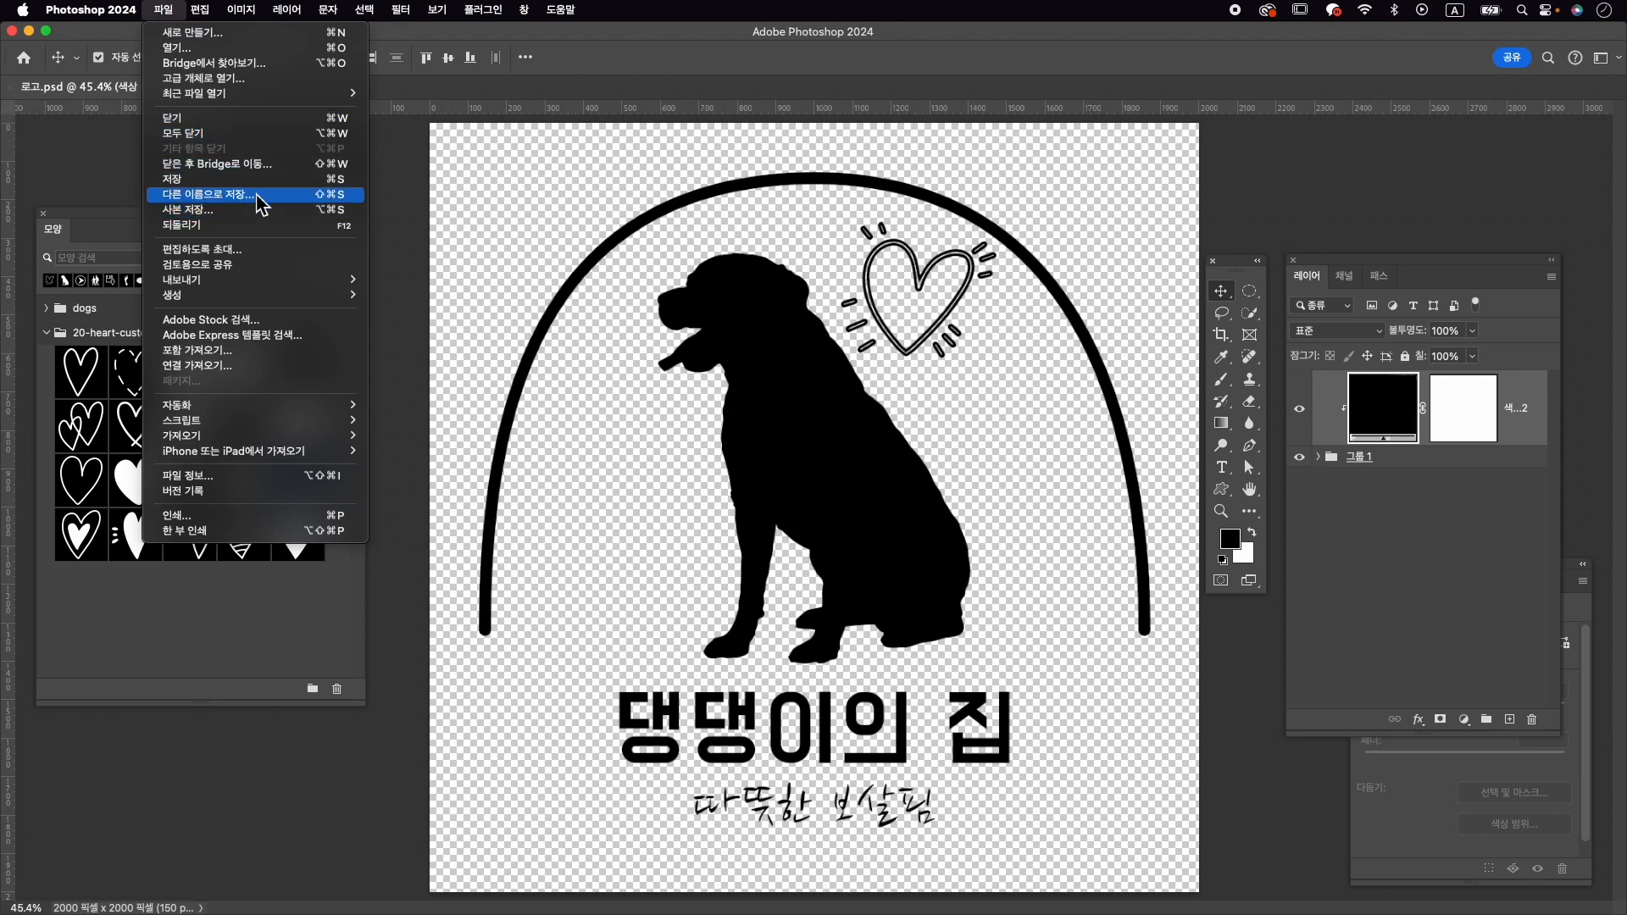
left_click(258, 203)
left_click(847, 543)
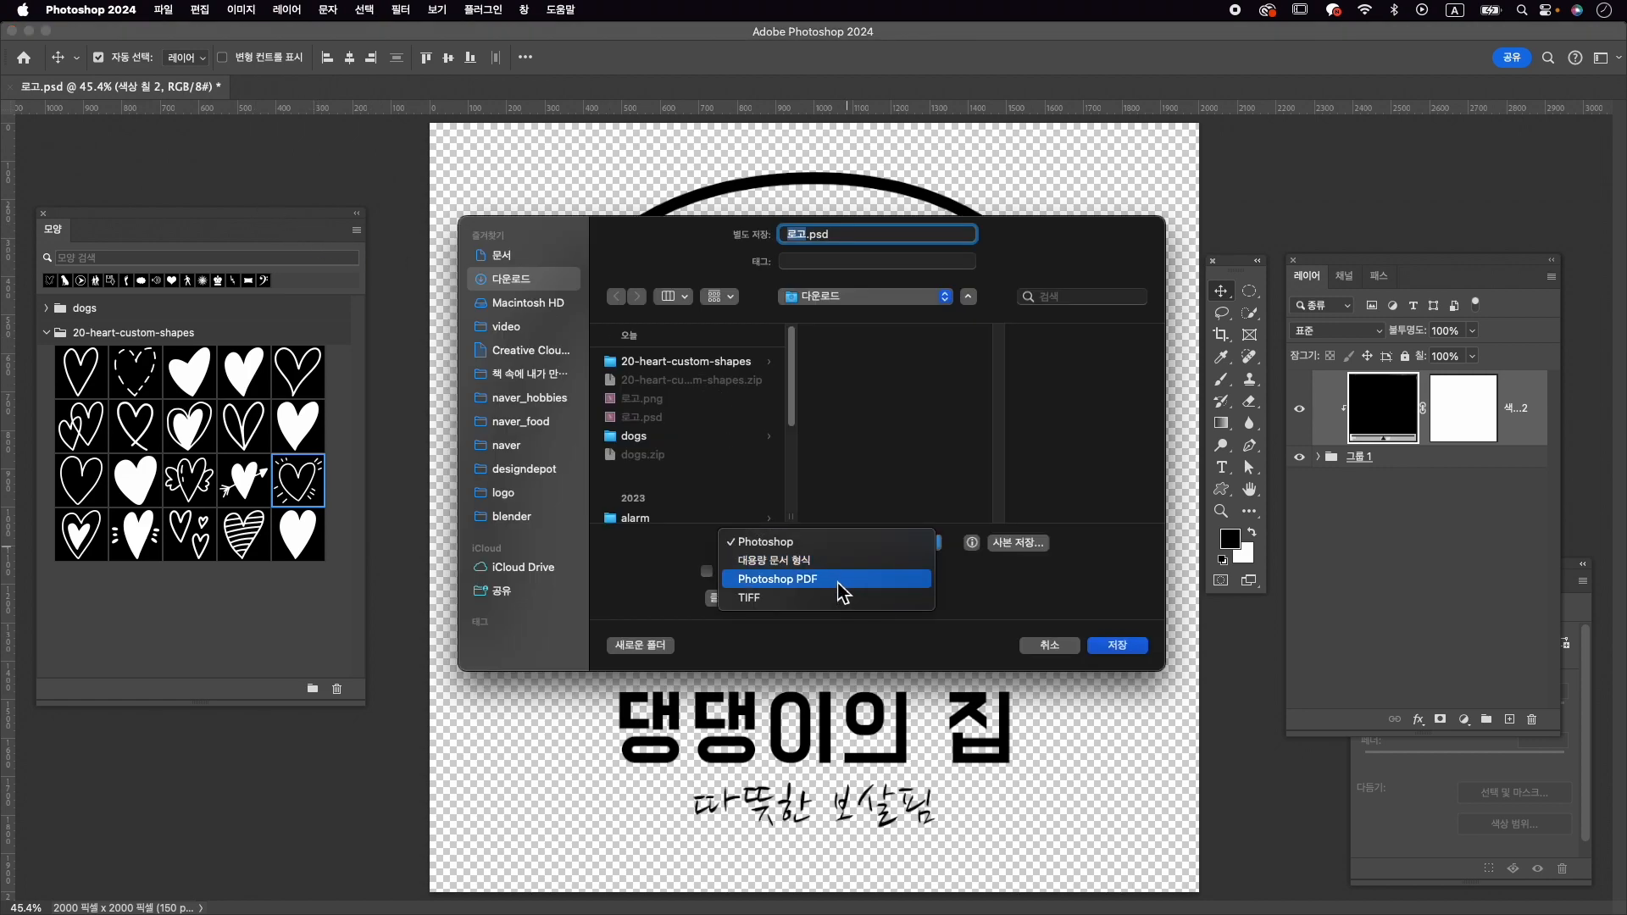
left_click(844, 581)
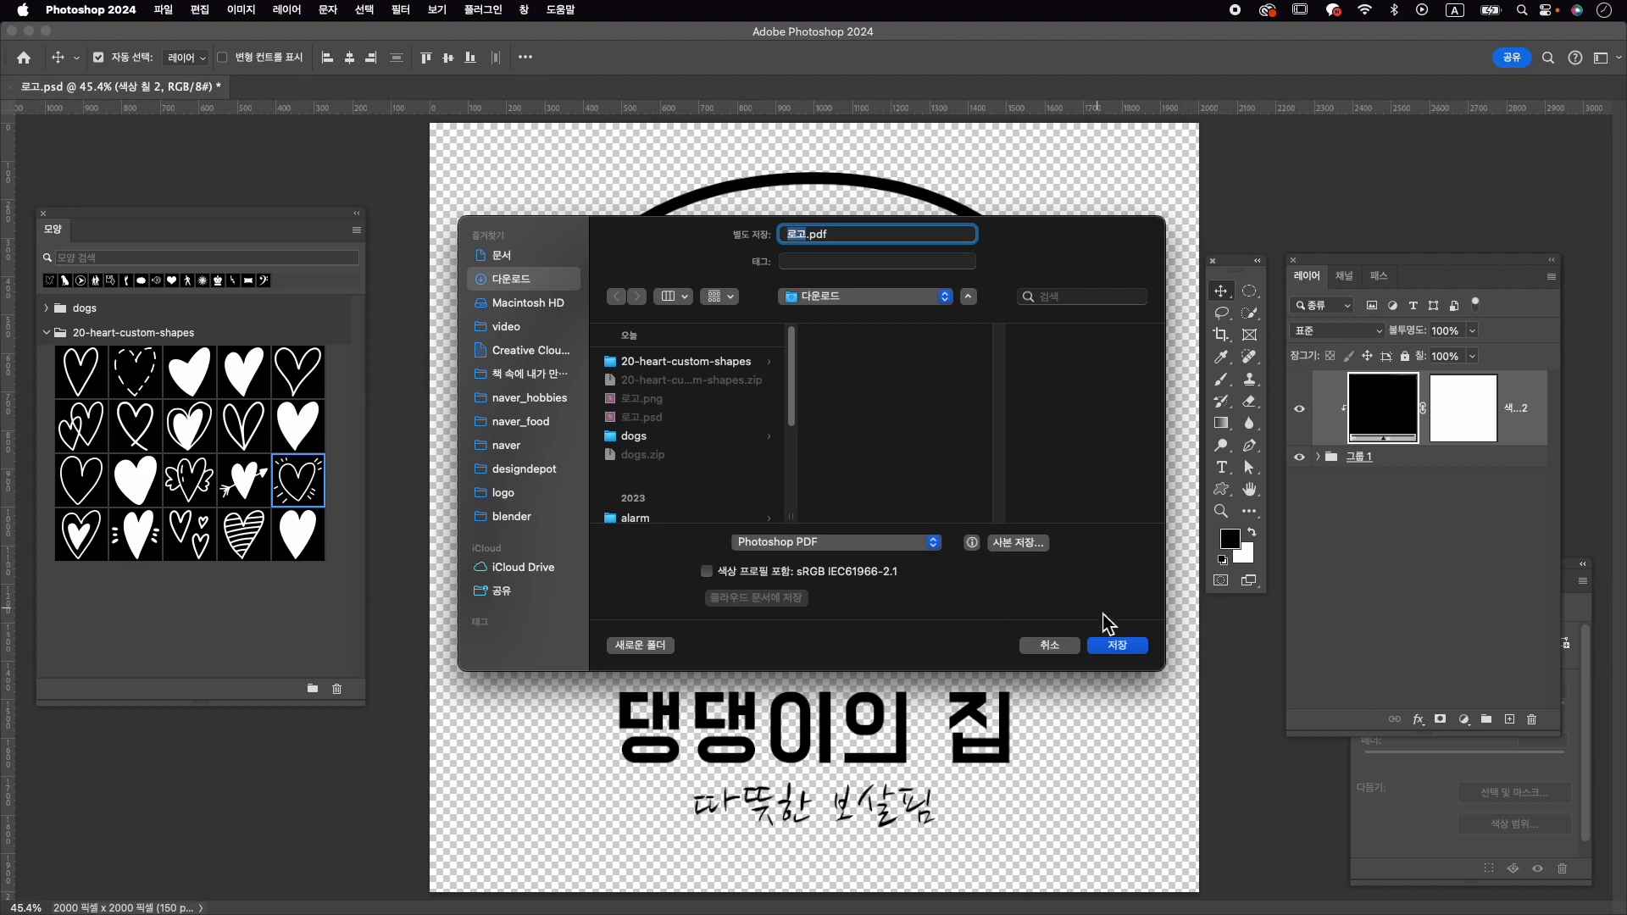
left_click(1118, 646)
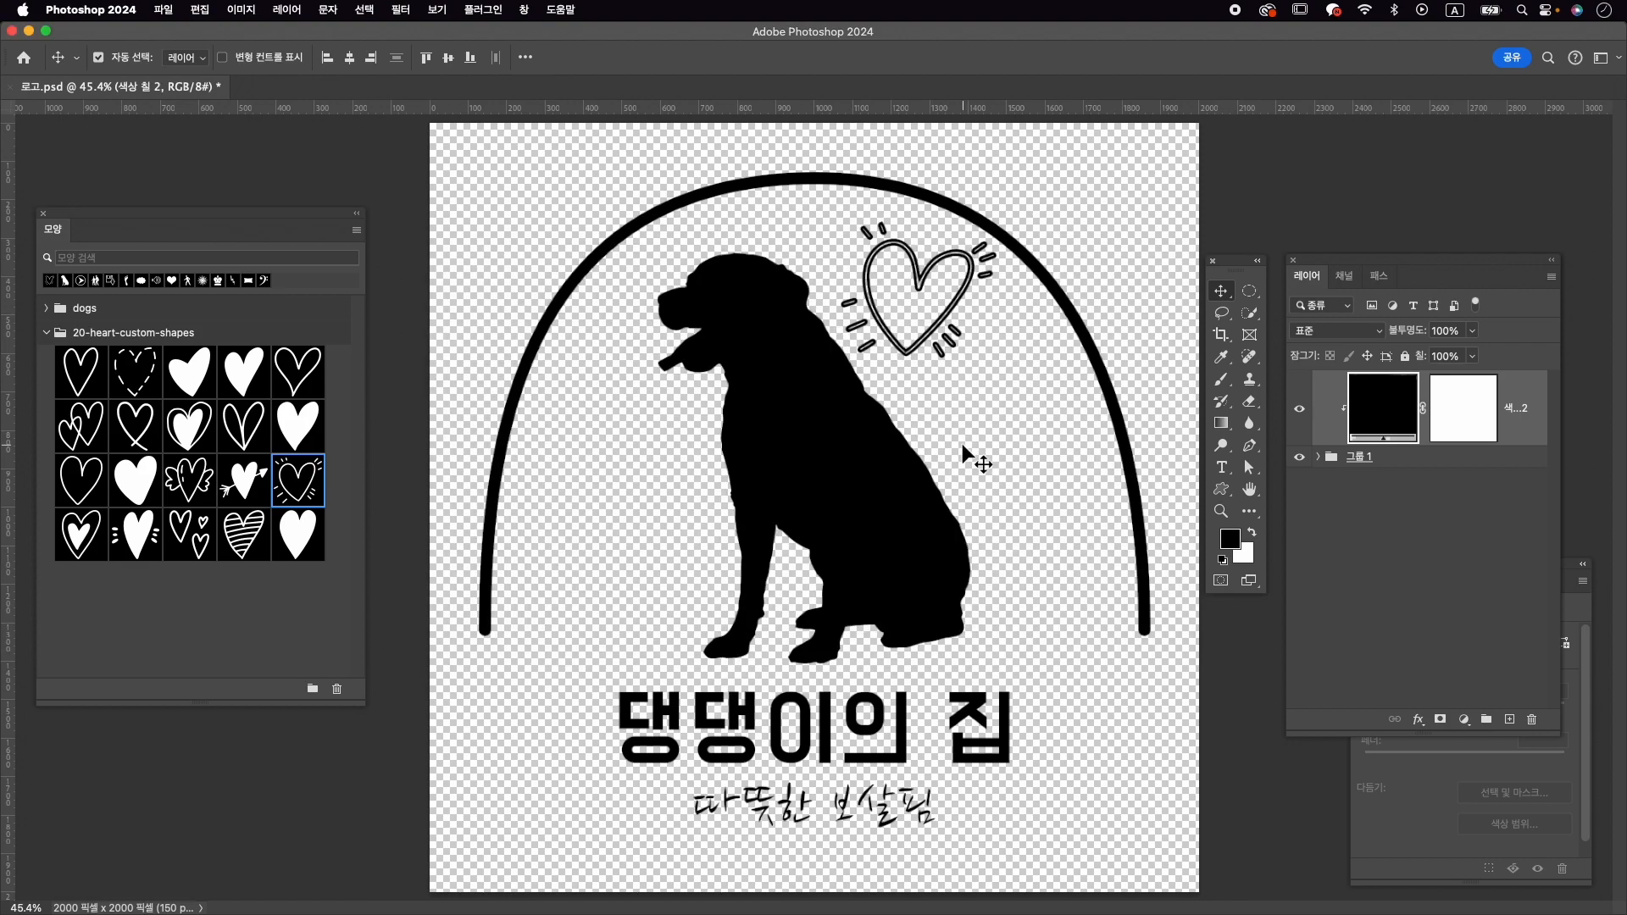